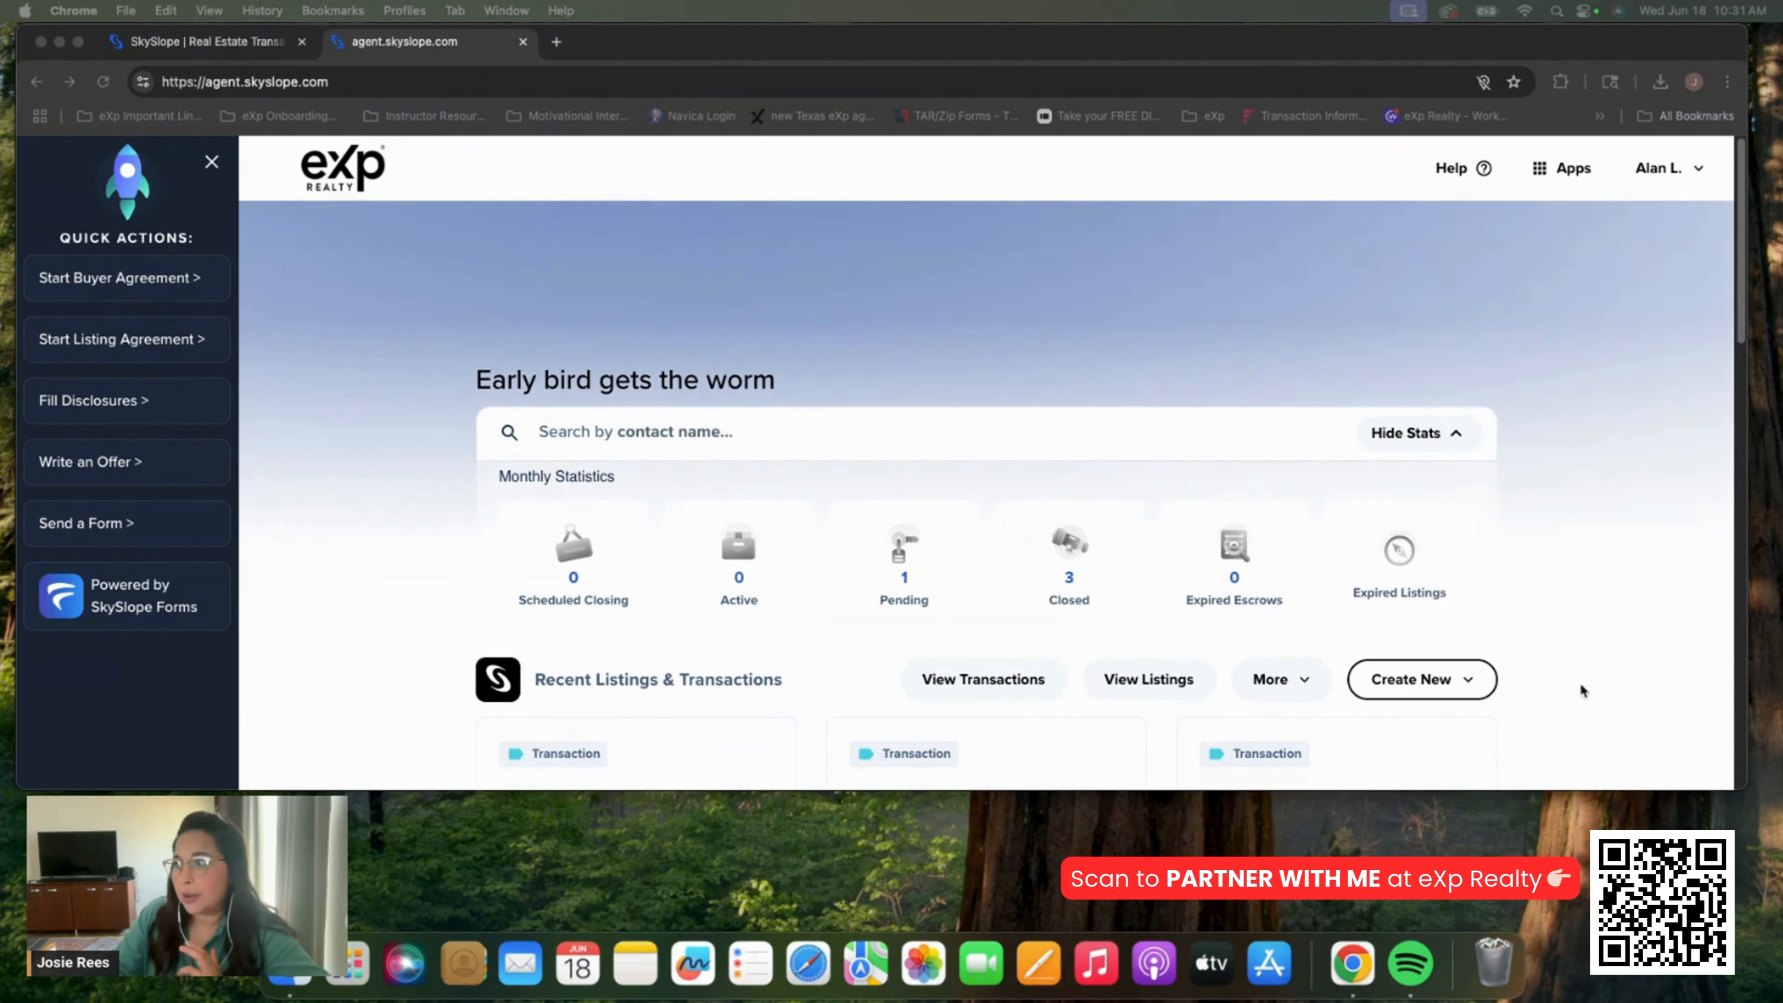
Create a new transaction with Purchase as the representation type and the Under-Contract stage
click(1442, 679)
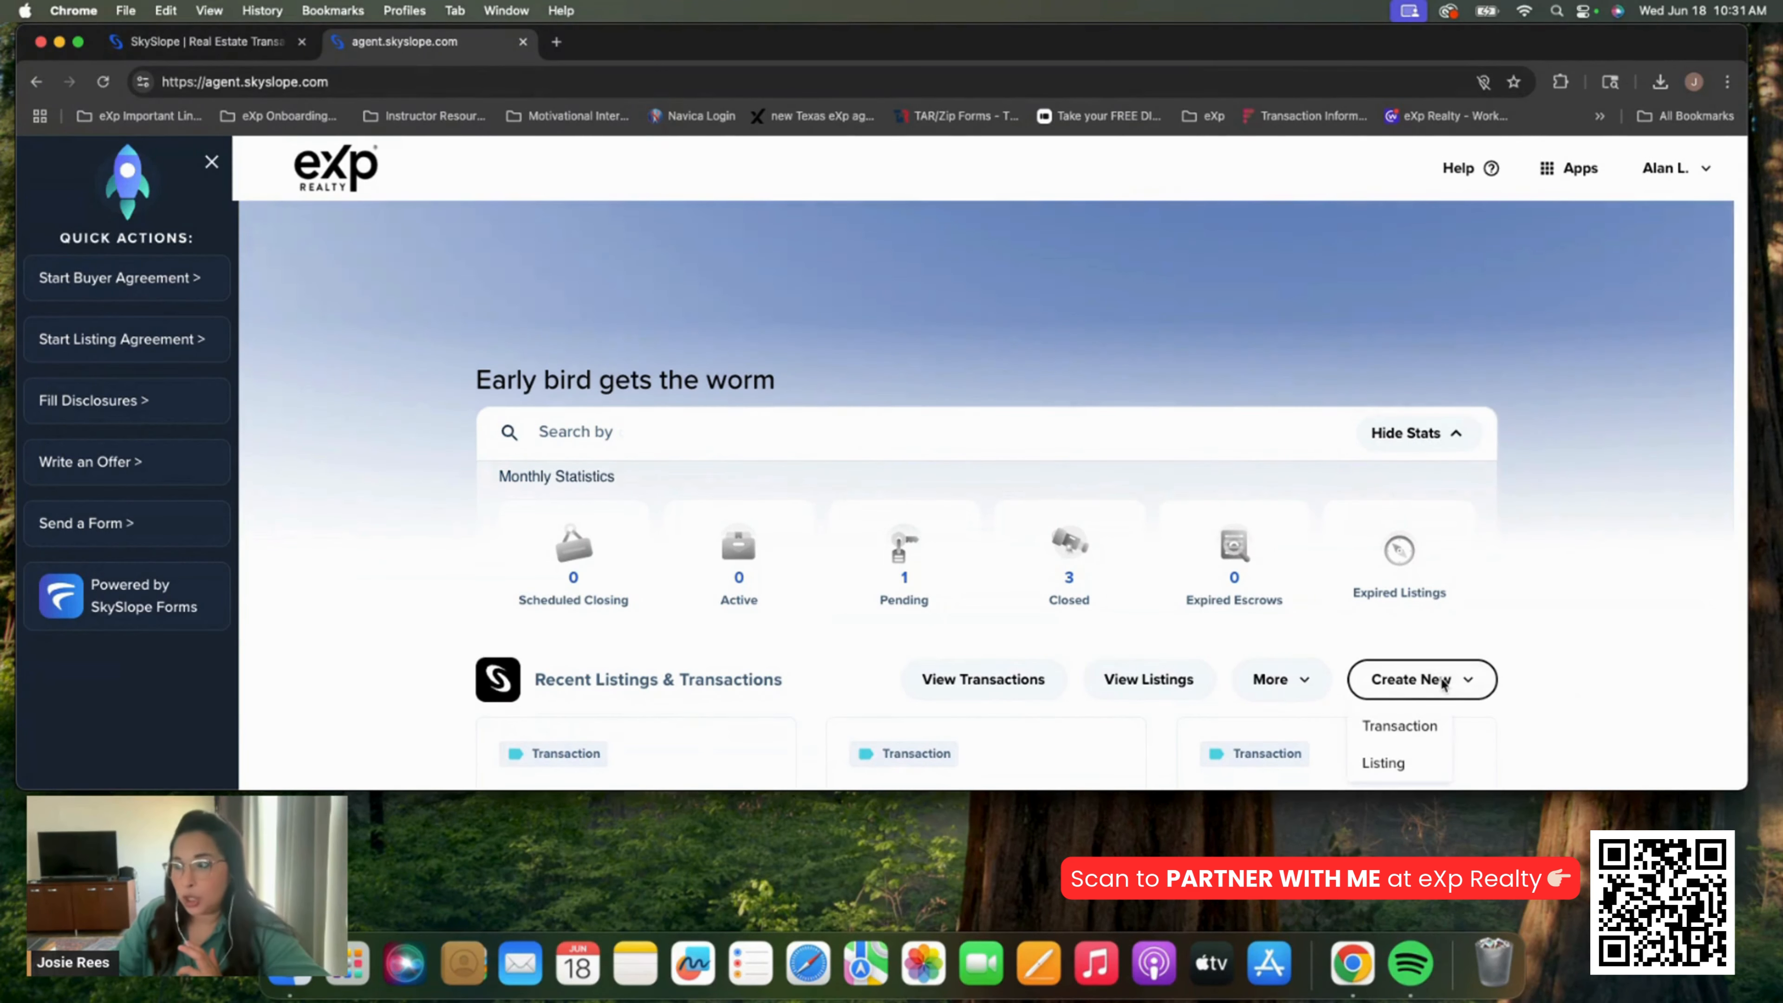
click(1407, 728)
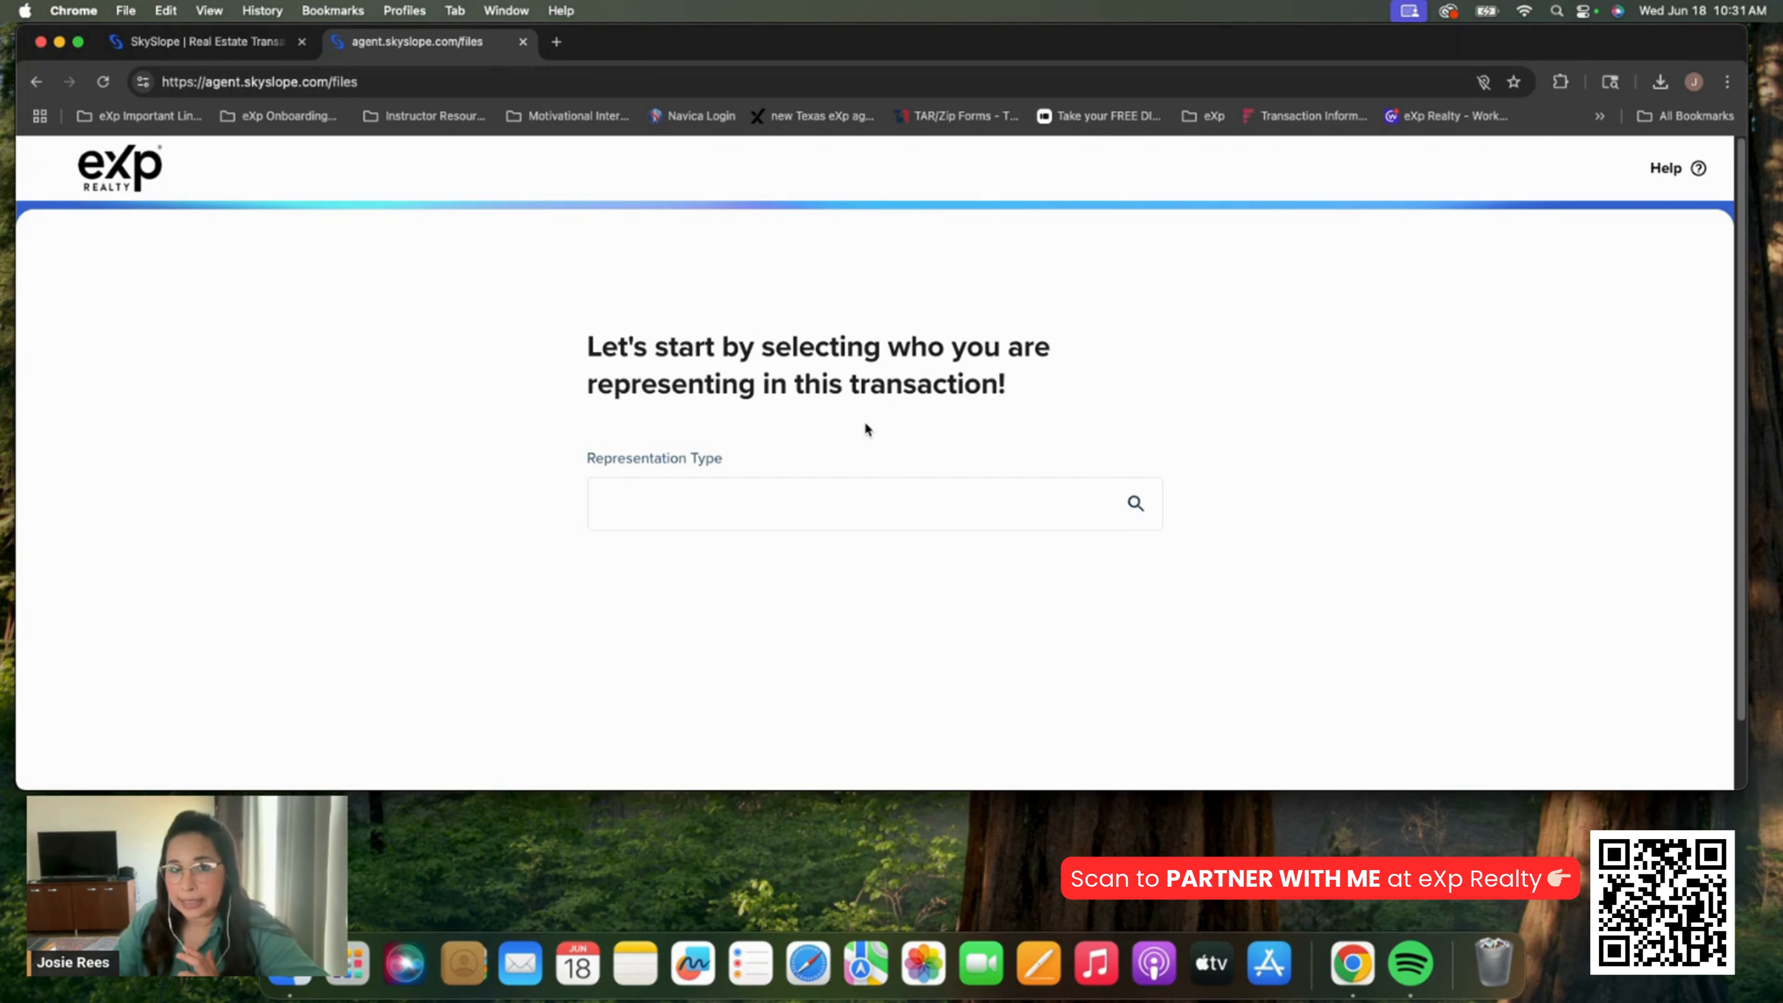
click(803, 500)
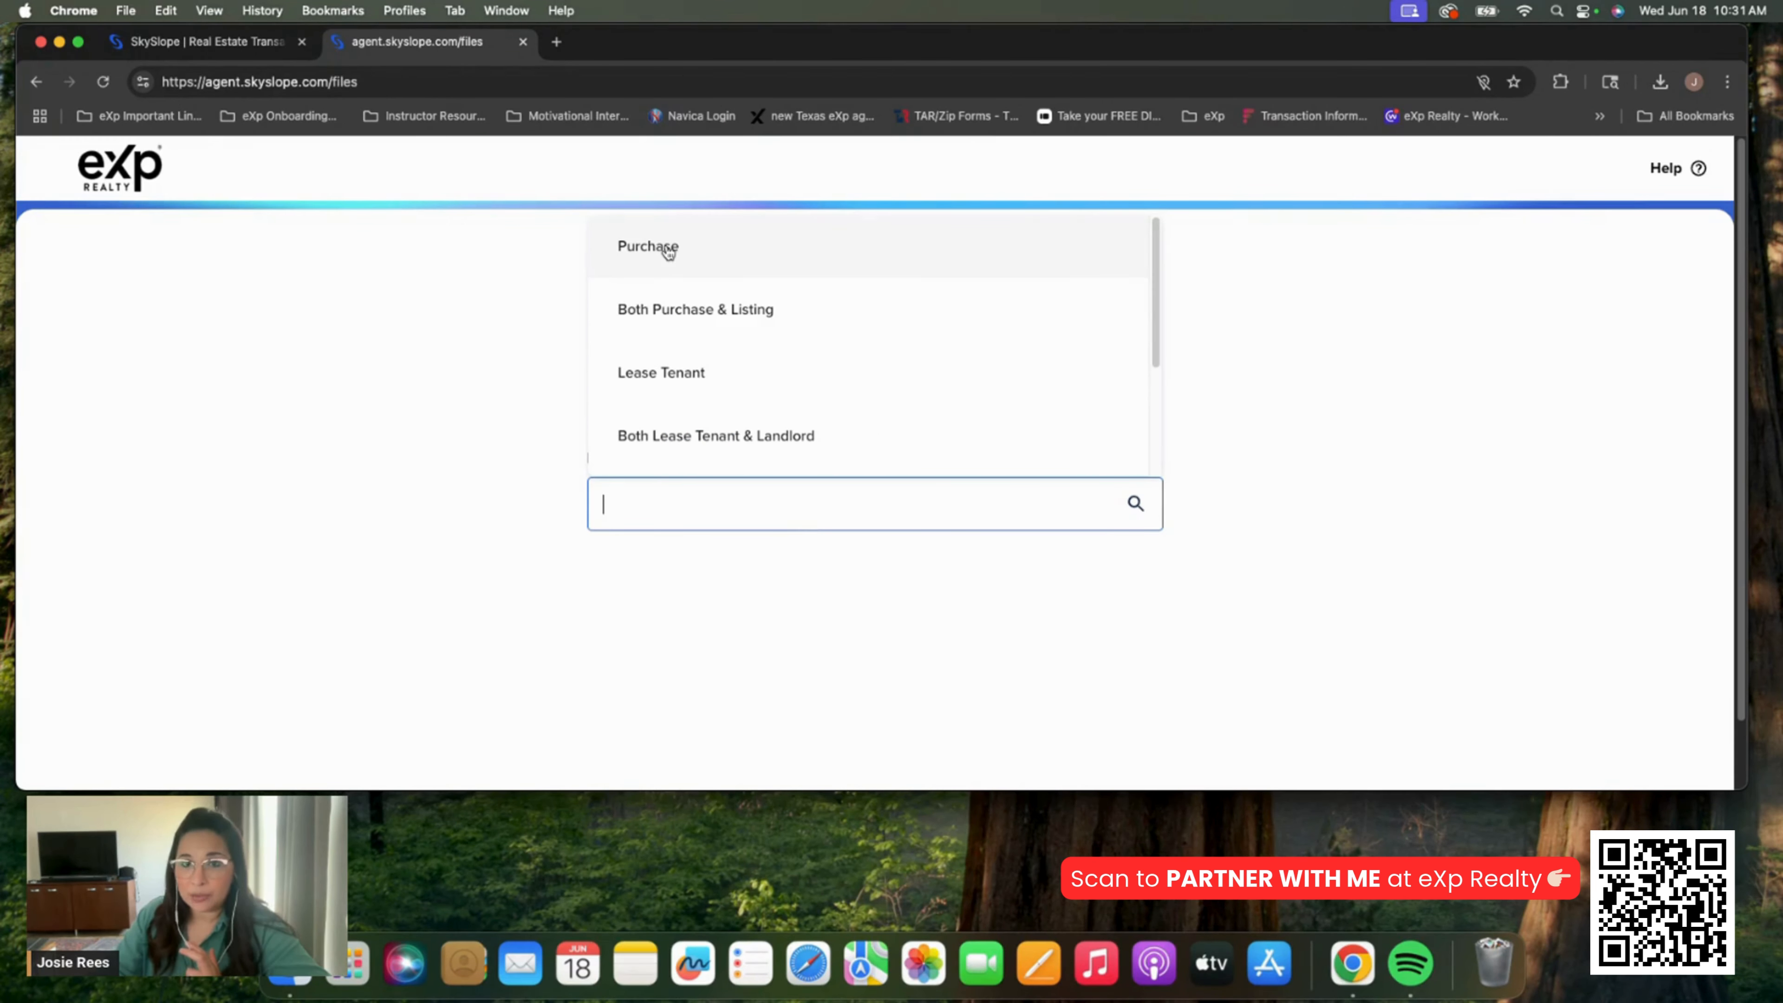
scroll(1157, 273, down, 1)
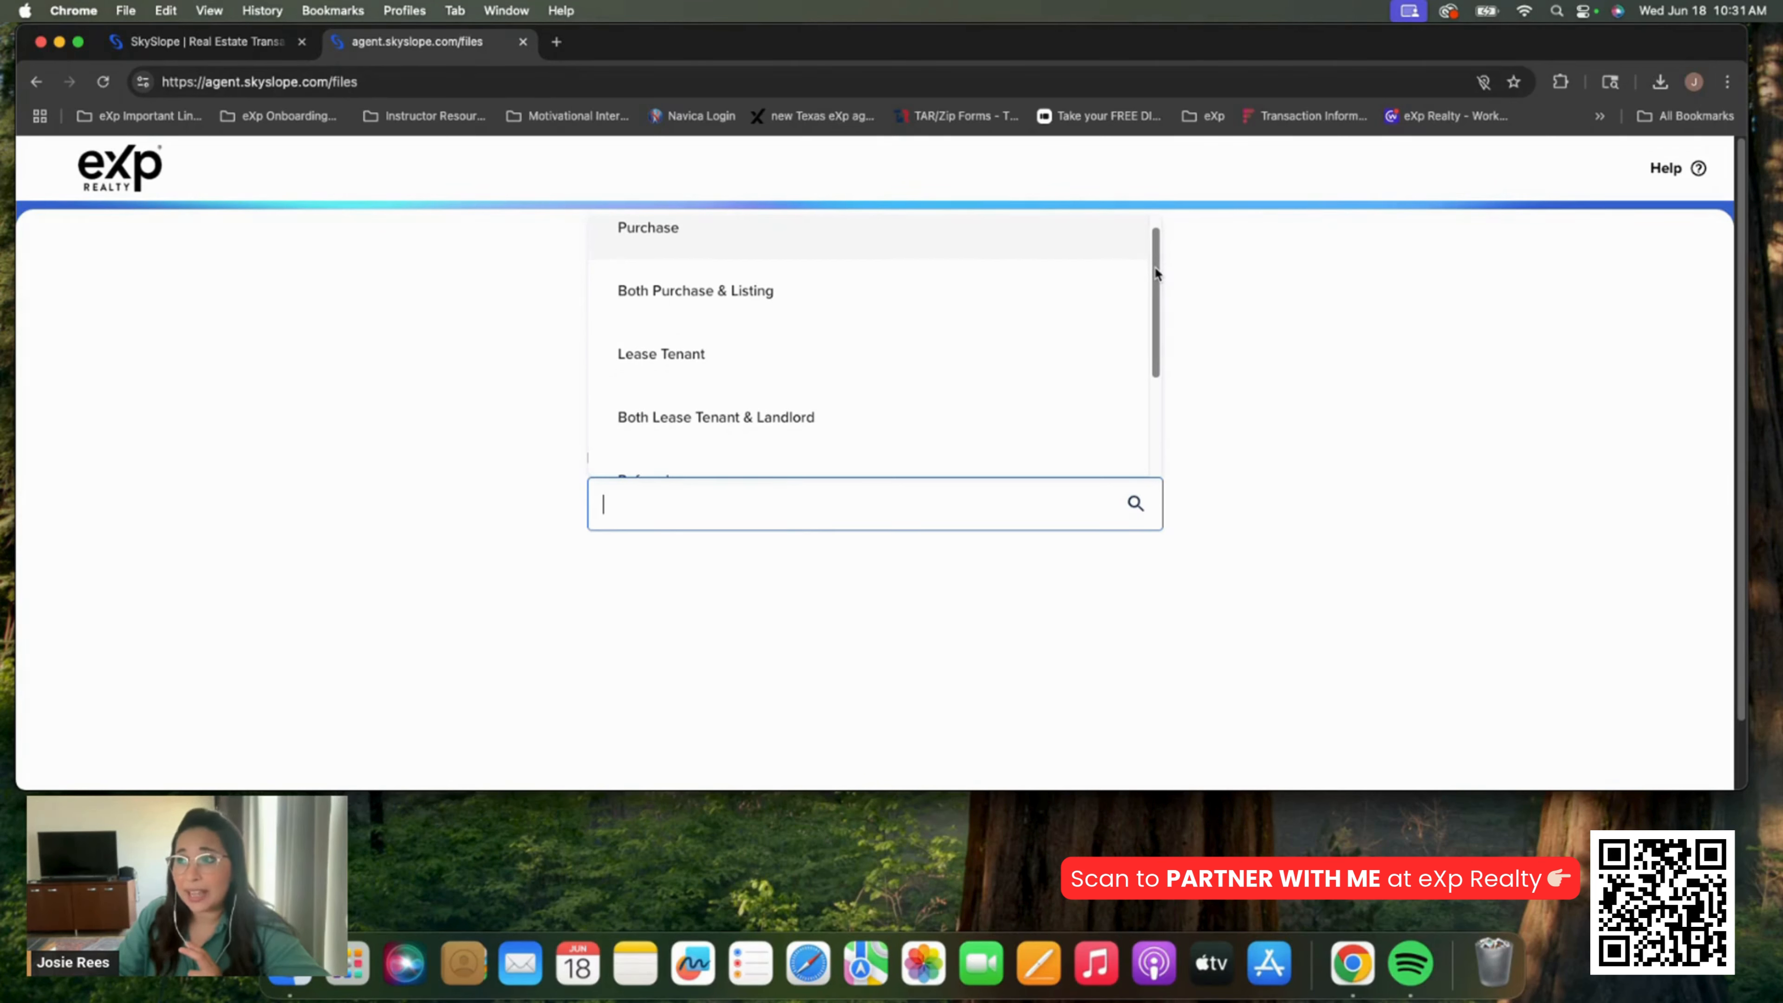
drag(1156, 273, 1160, 385)
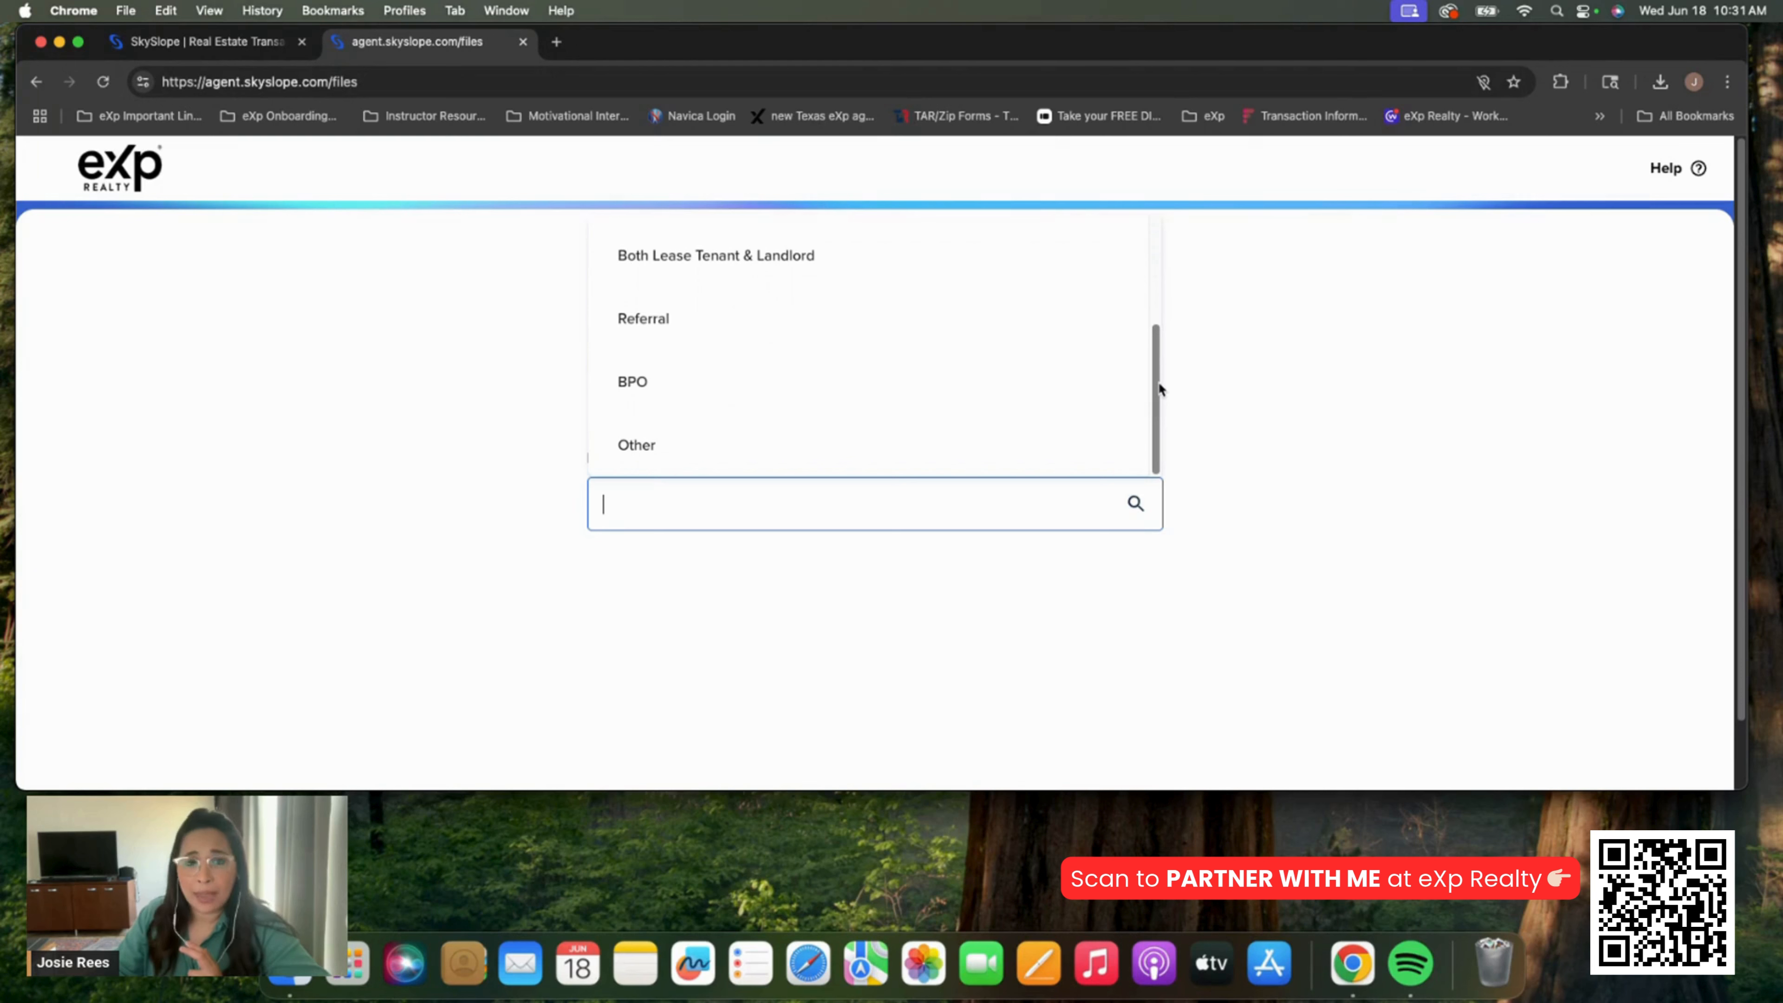
drag(1158, 381, 1168, 260)
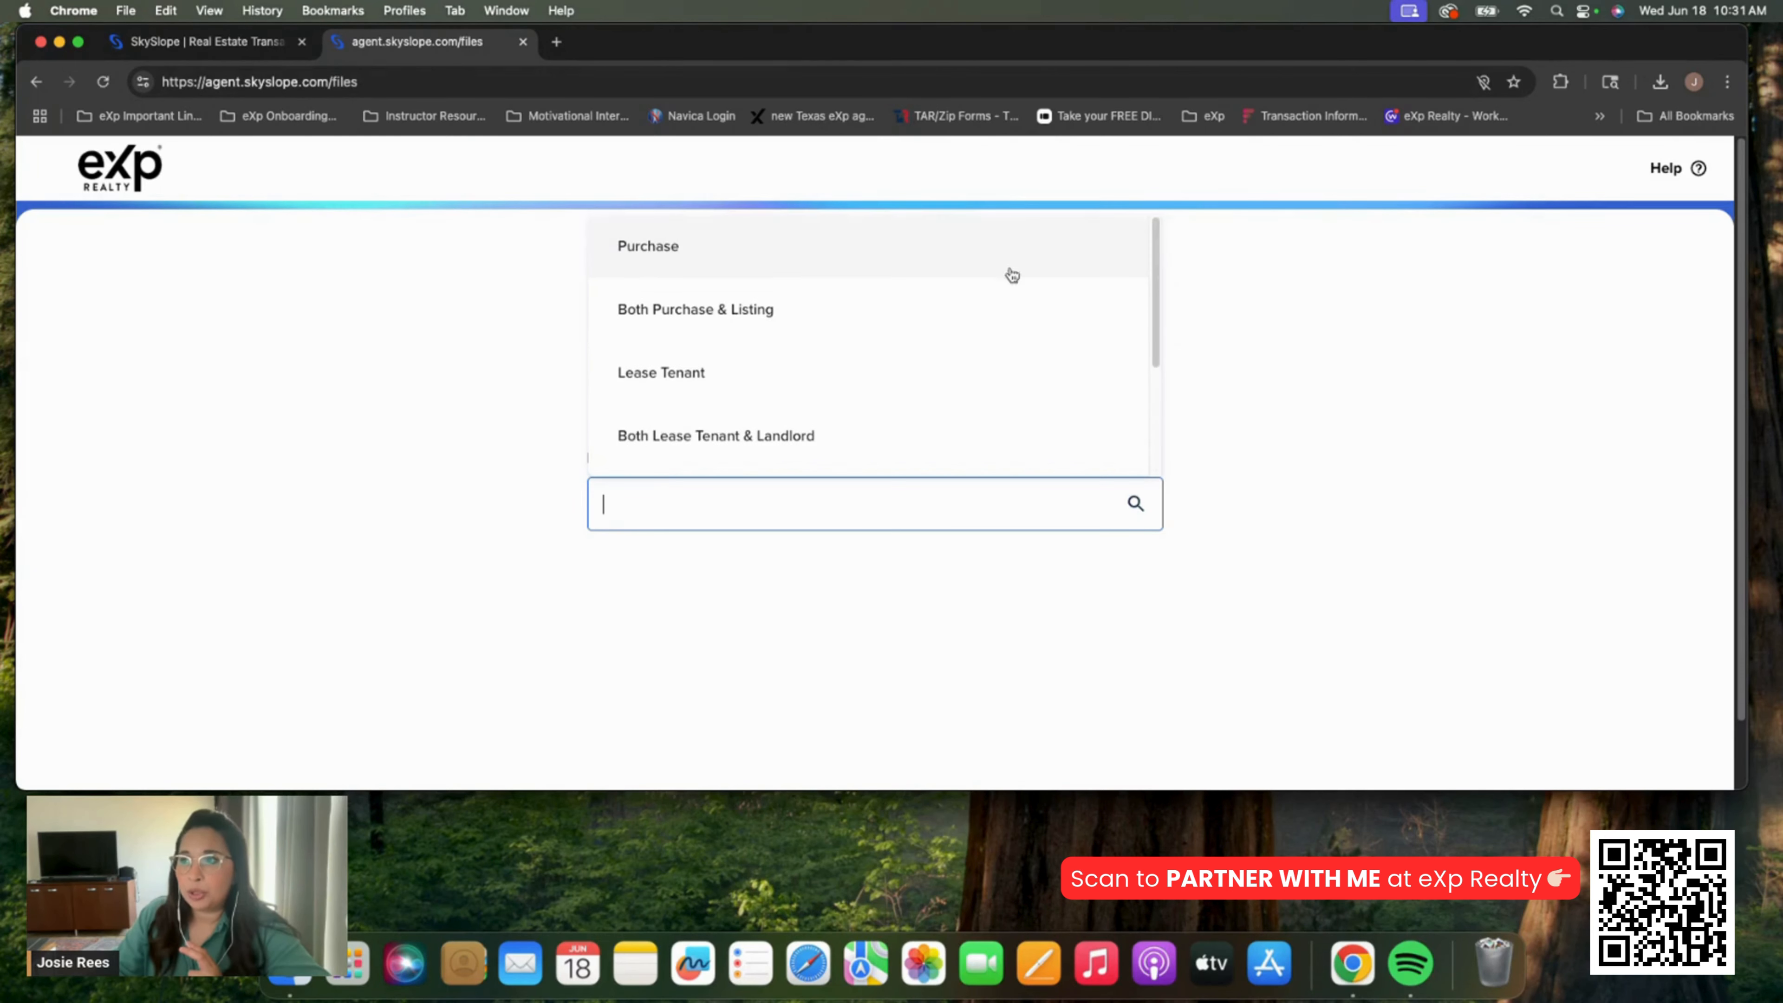
click(764, 259)
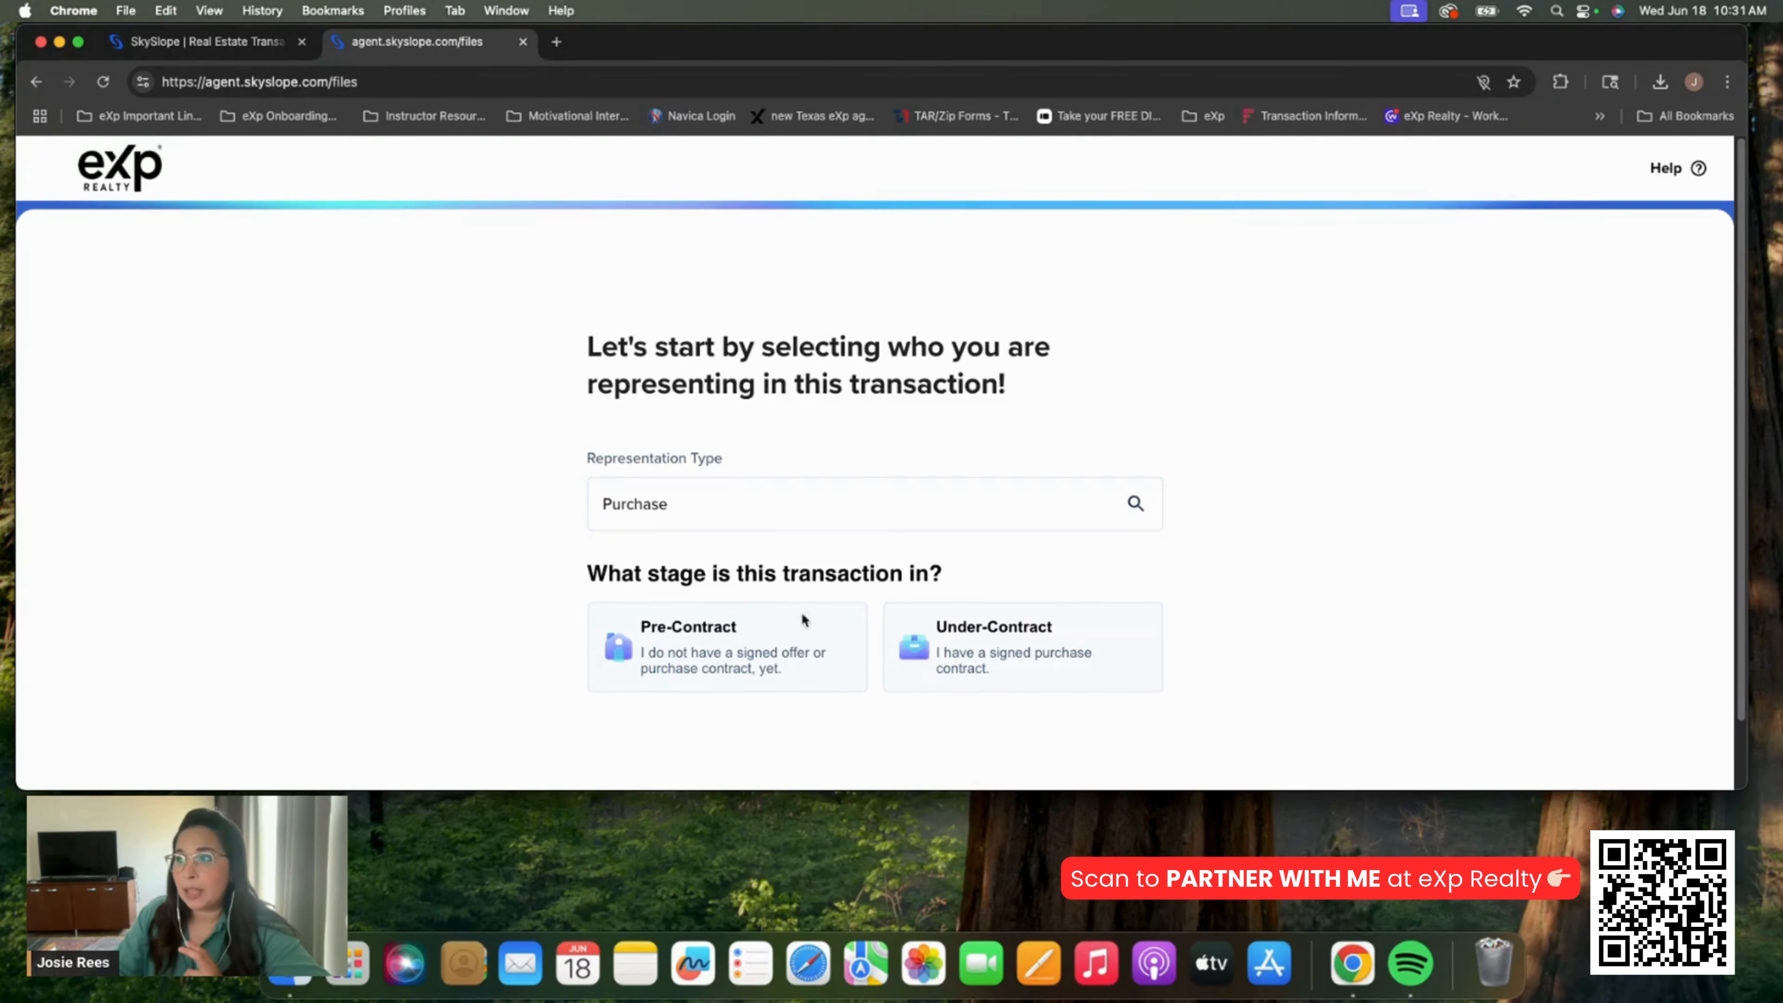
click(1034, 662)
click(631, 625)
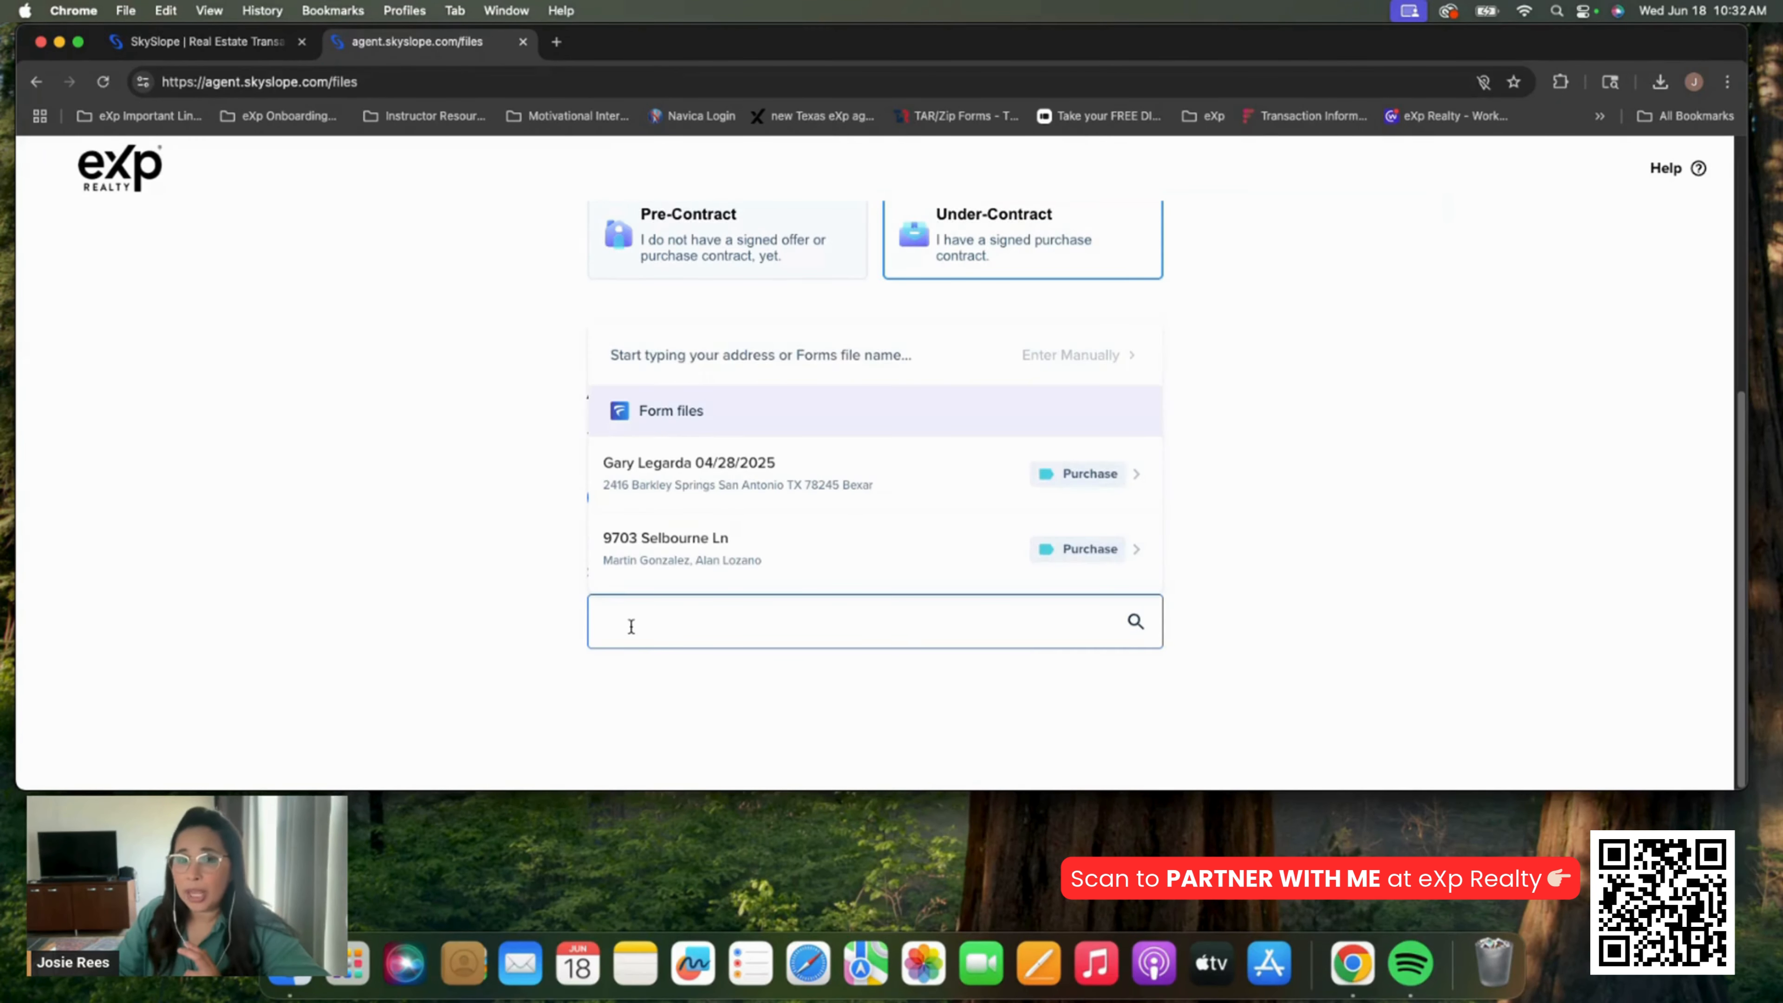
click(708, 625)
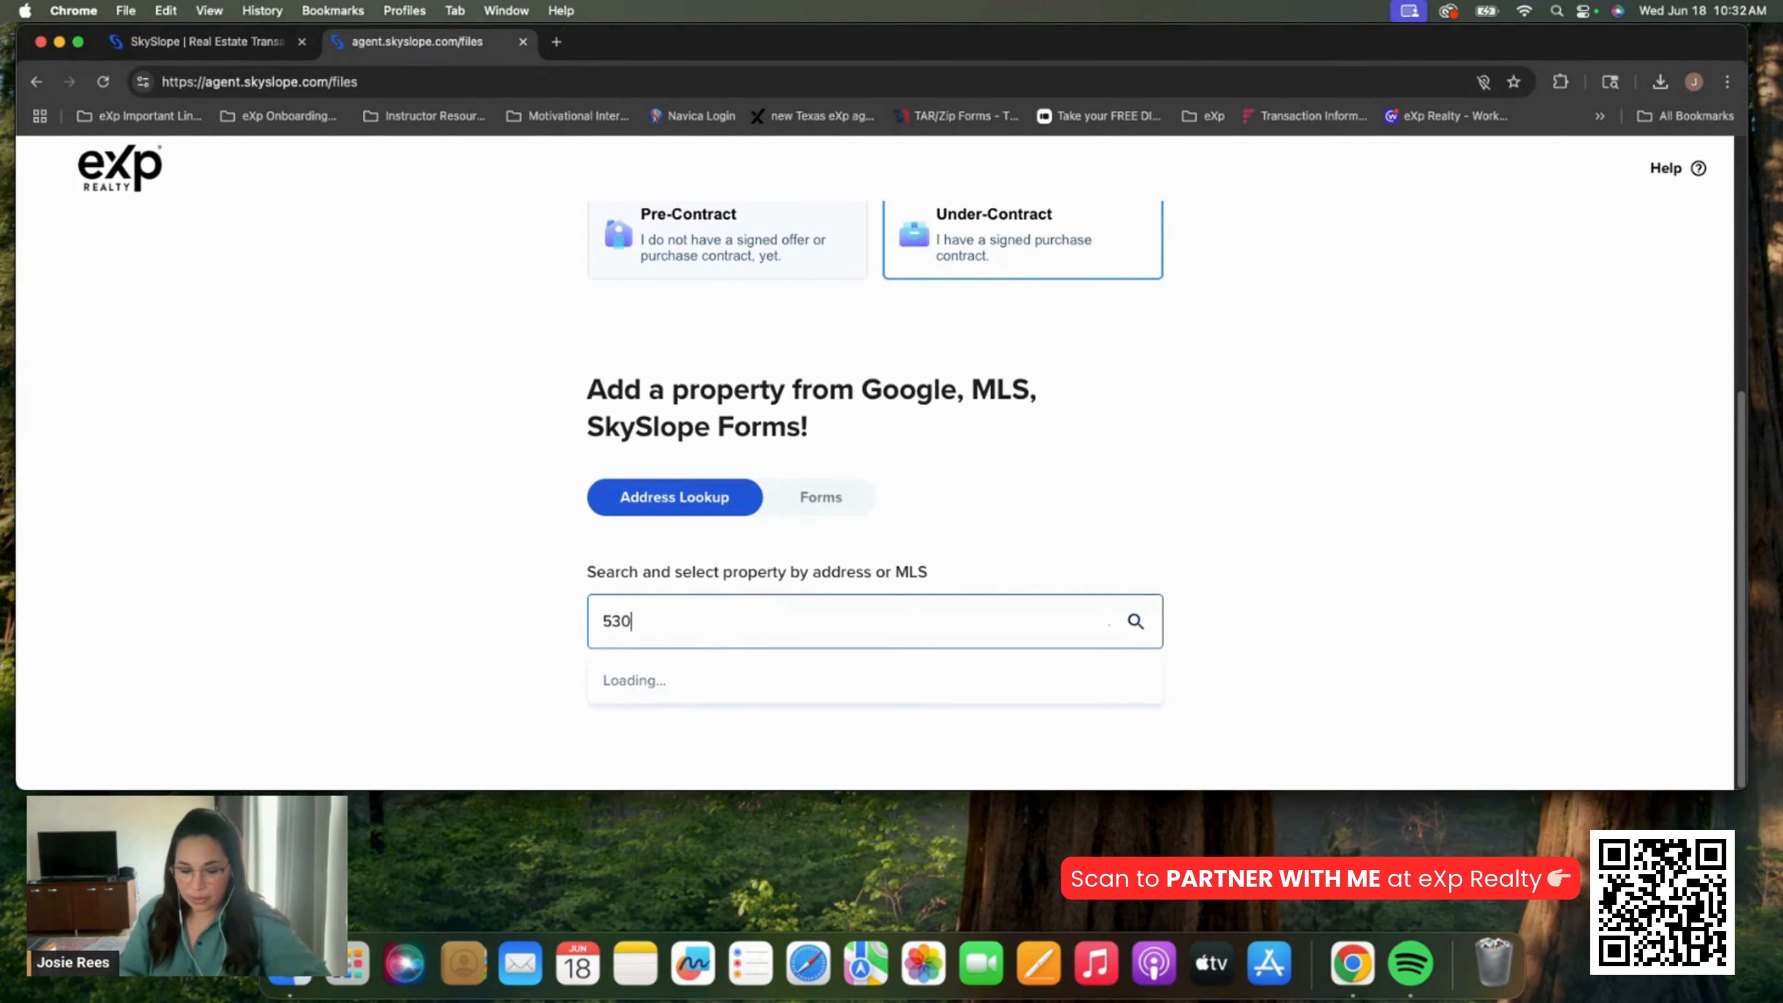
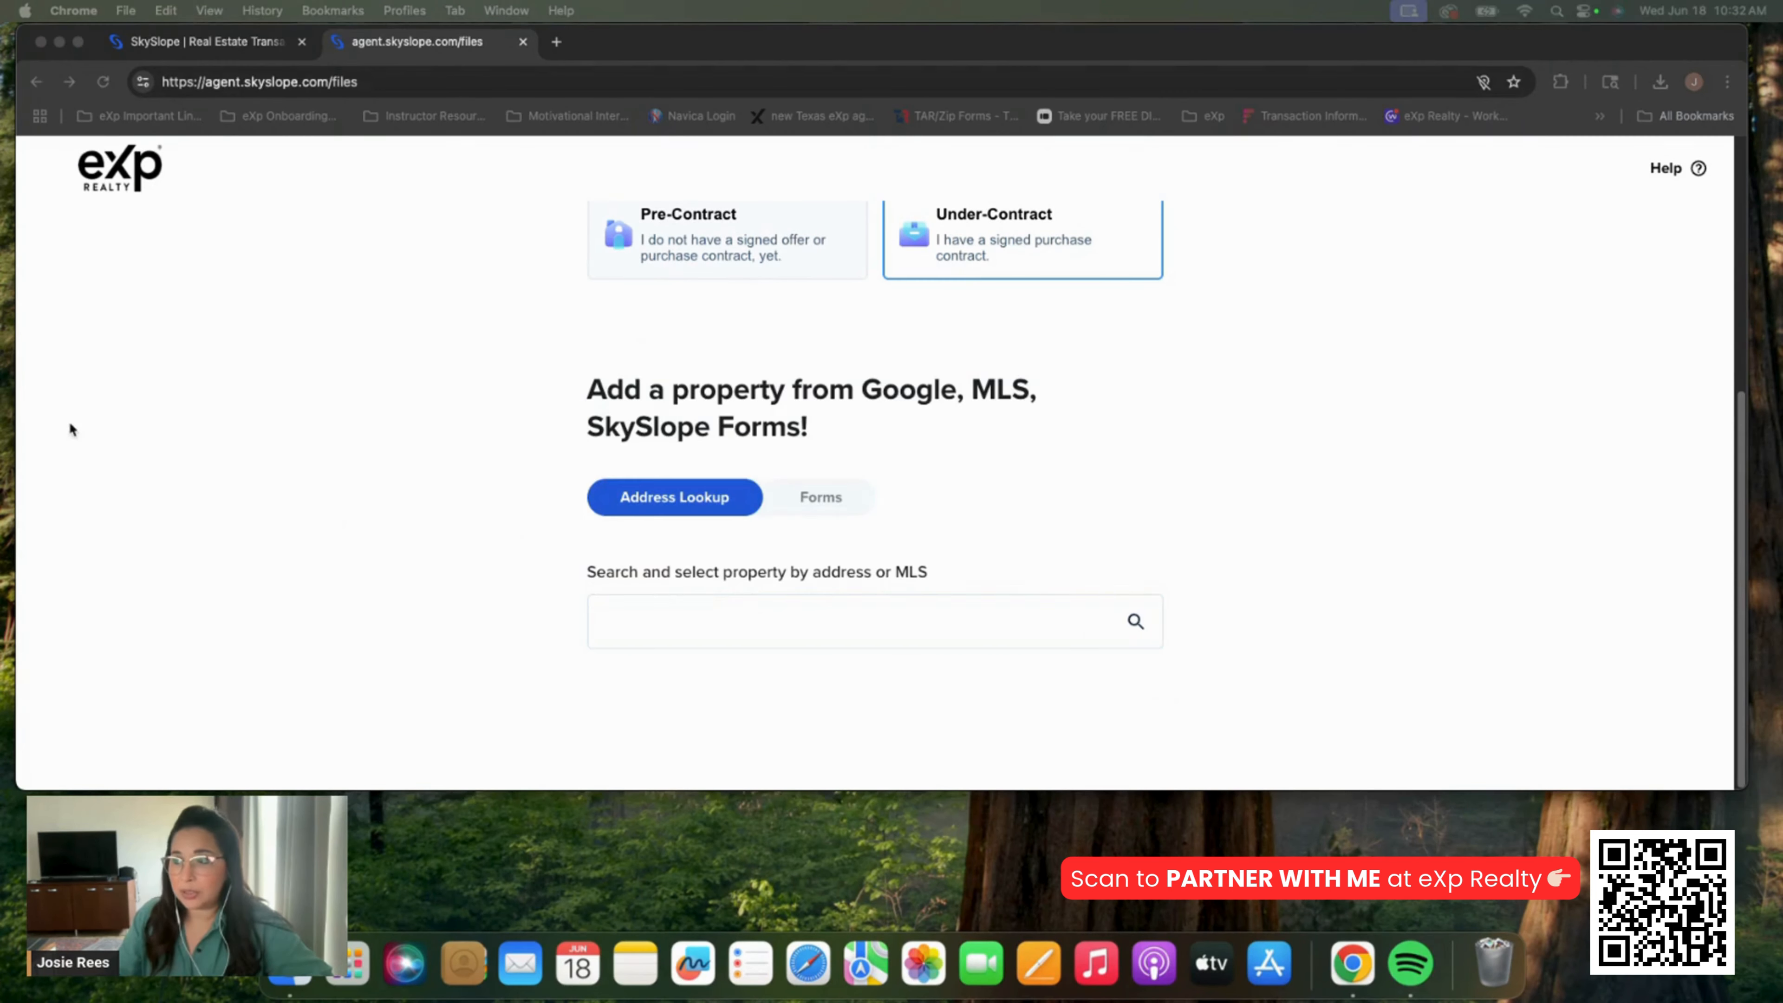
click(857, 626)
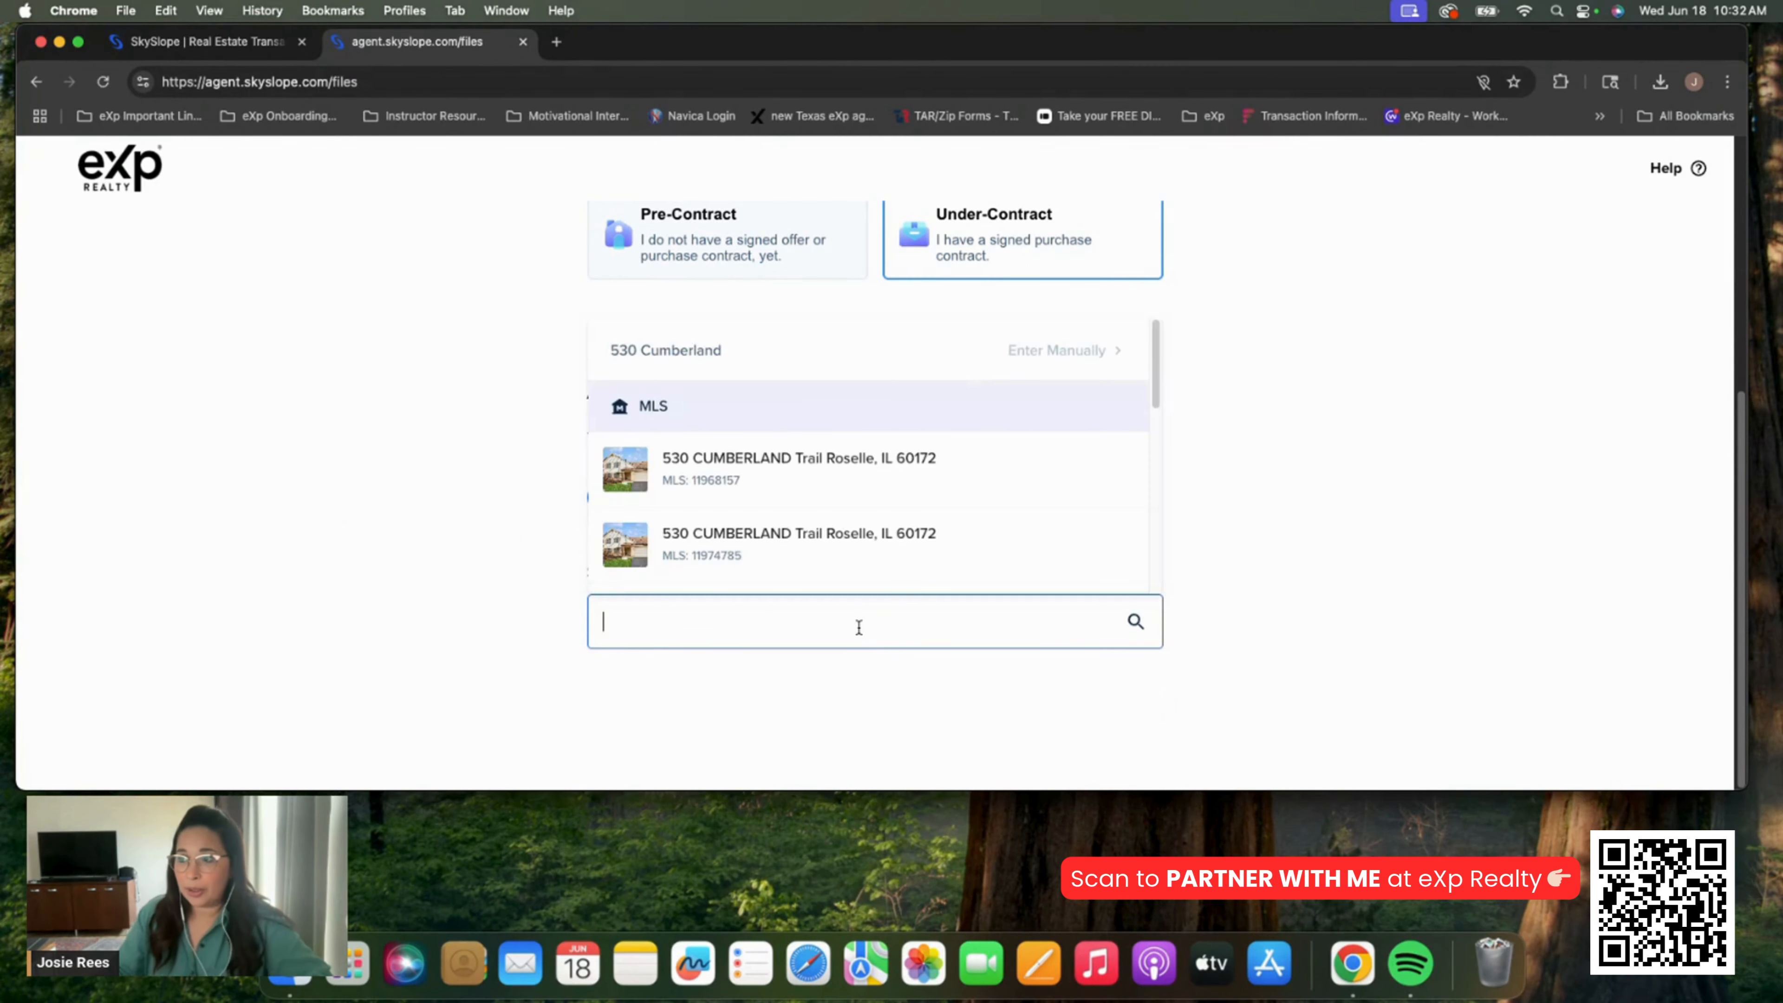
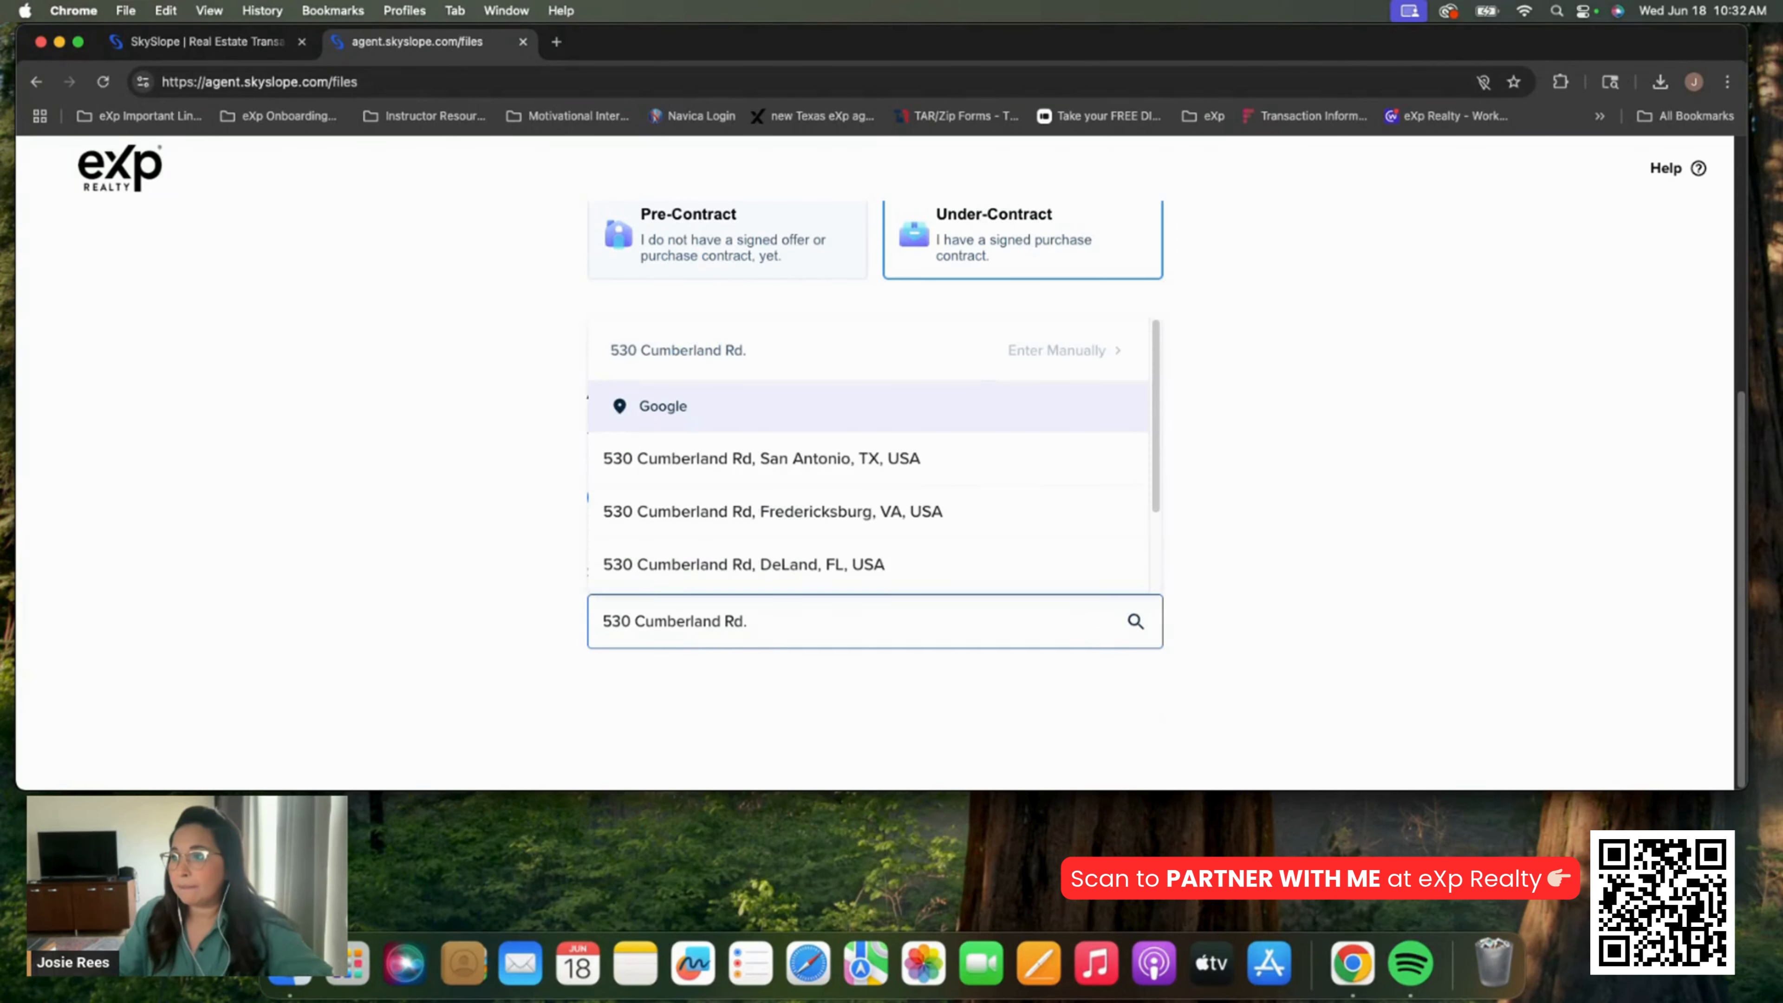
click(851, 461)
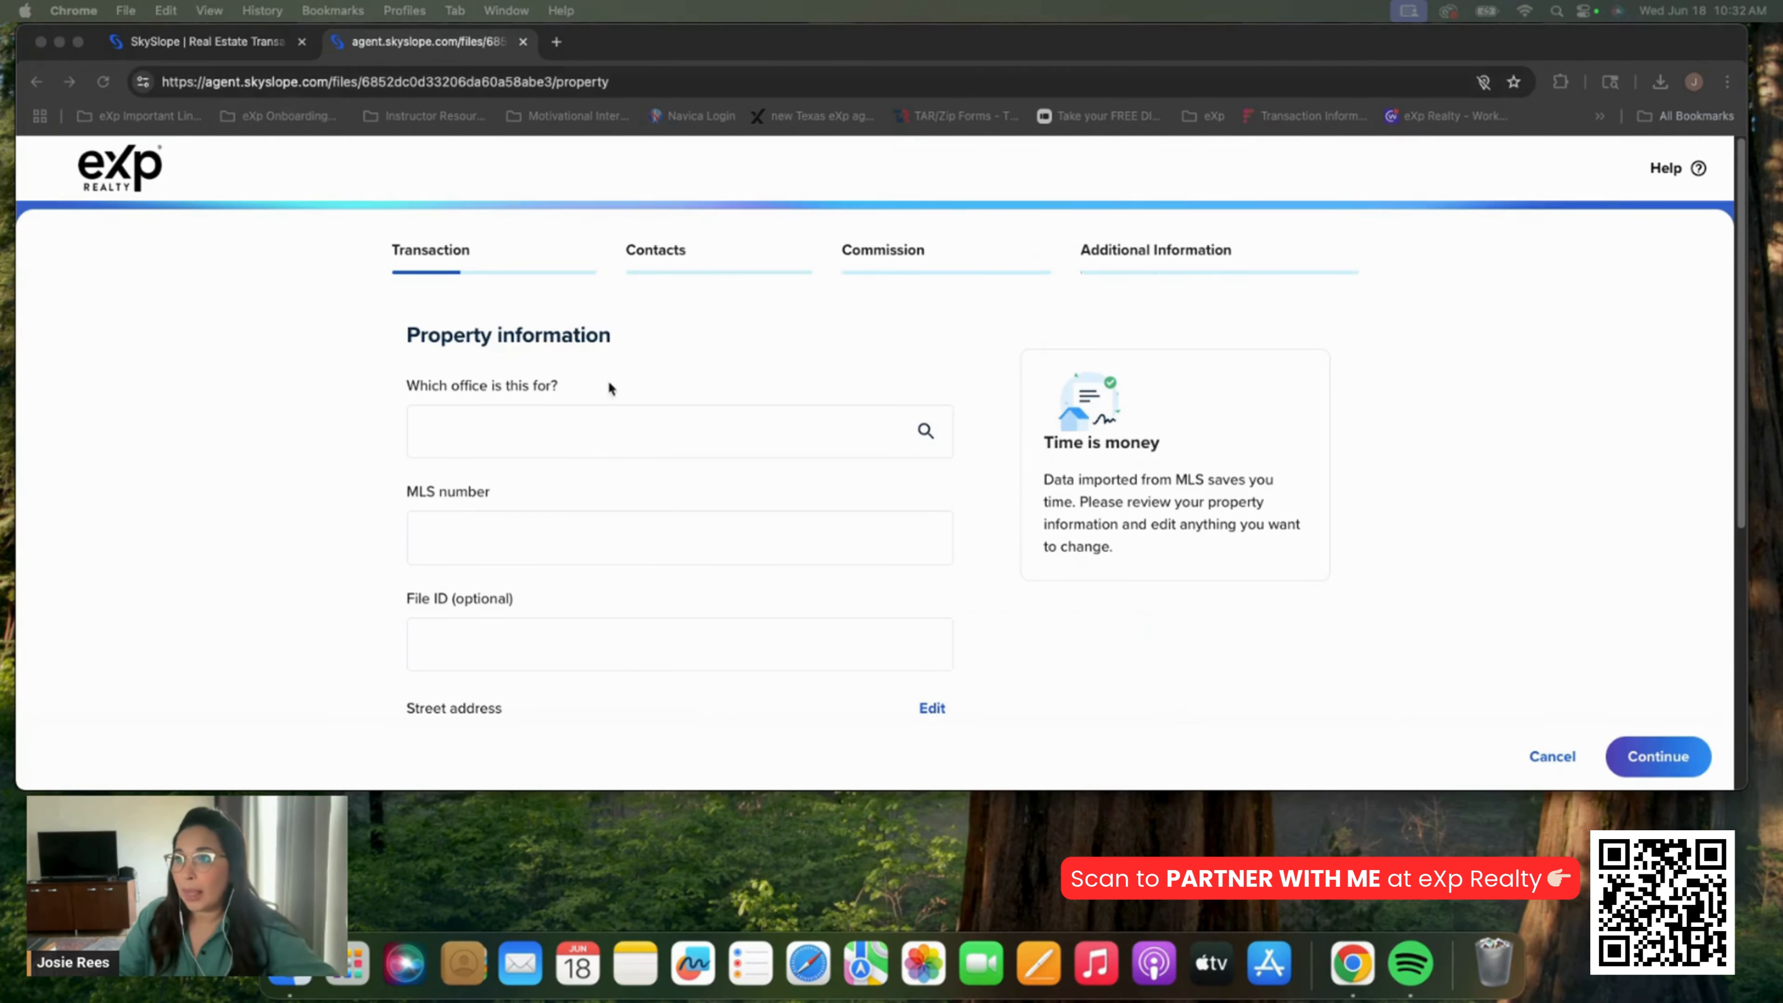
Set the office to TX - Teams Office South and the MLS number to 0000000
click(609, 423)
click(584, 511)
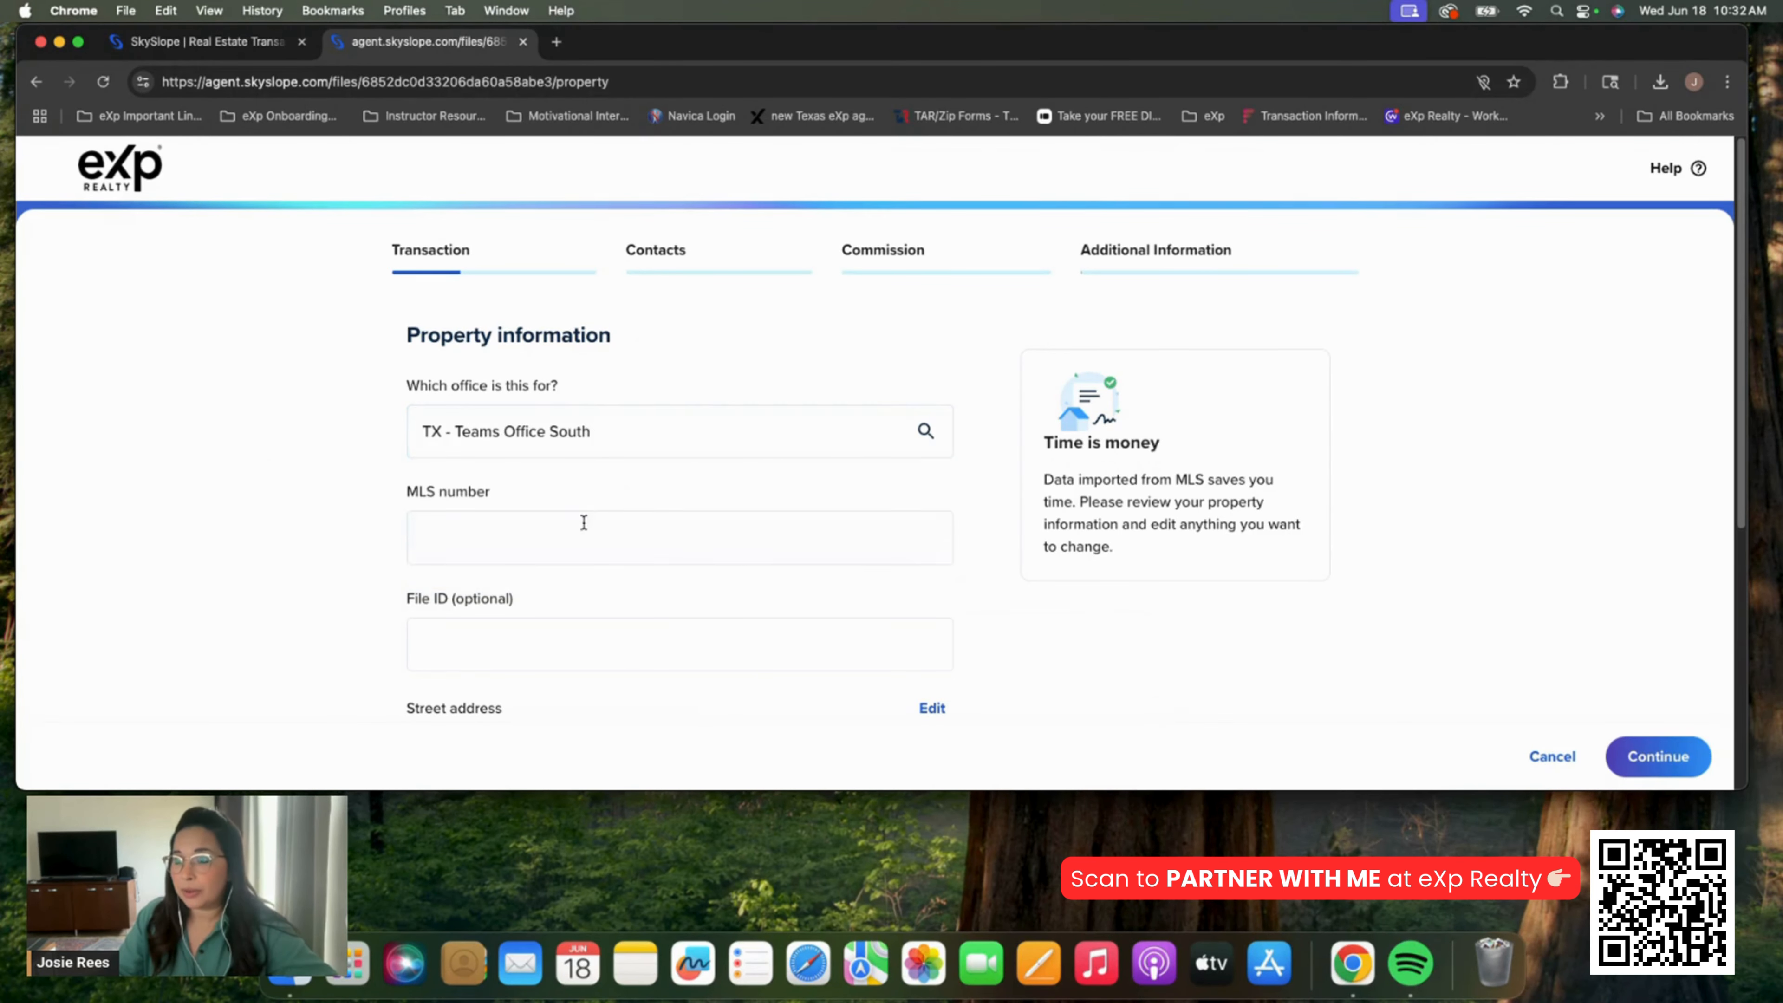
click(571, 543)
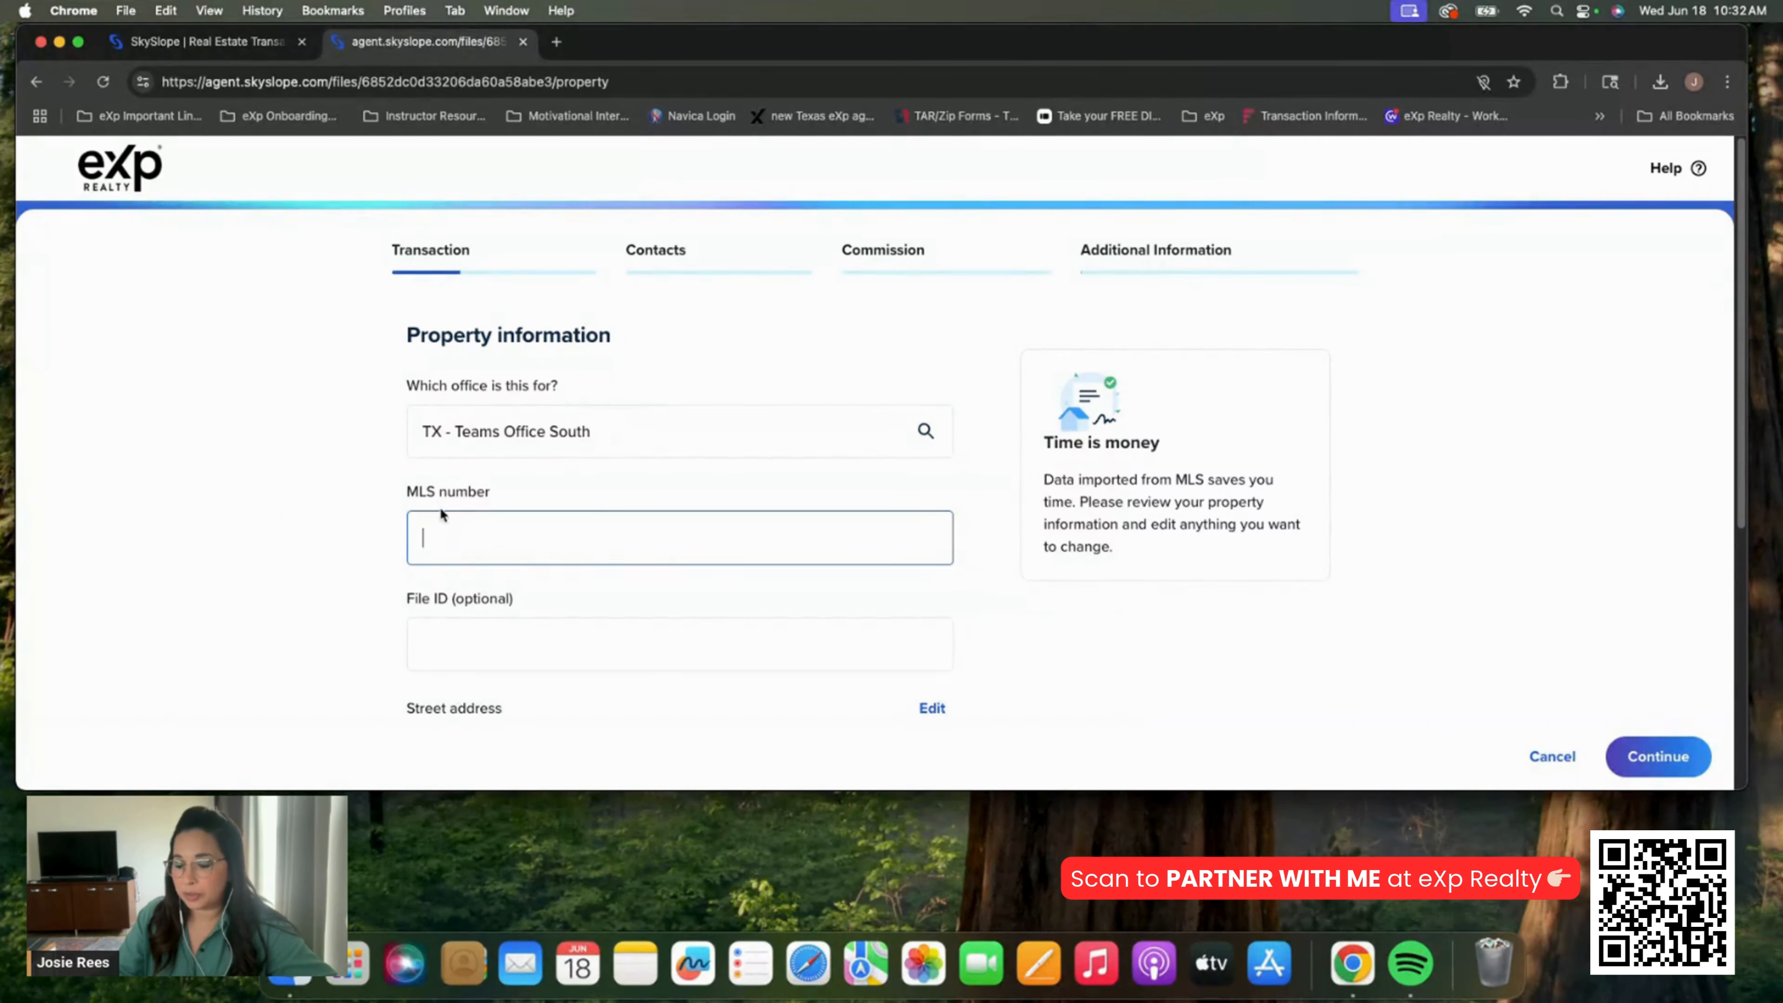
text(0000000)
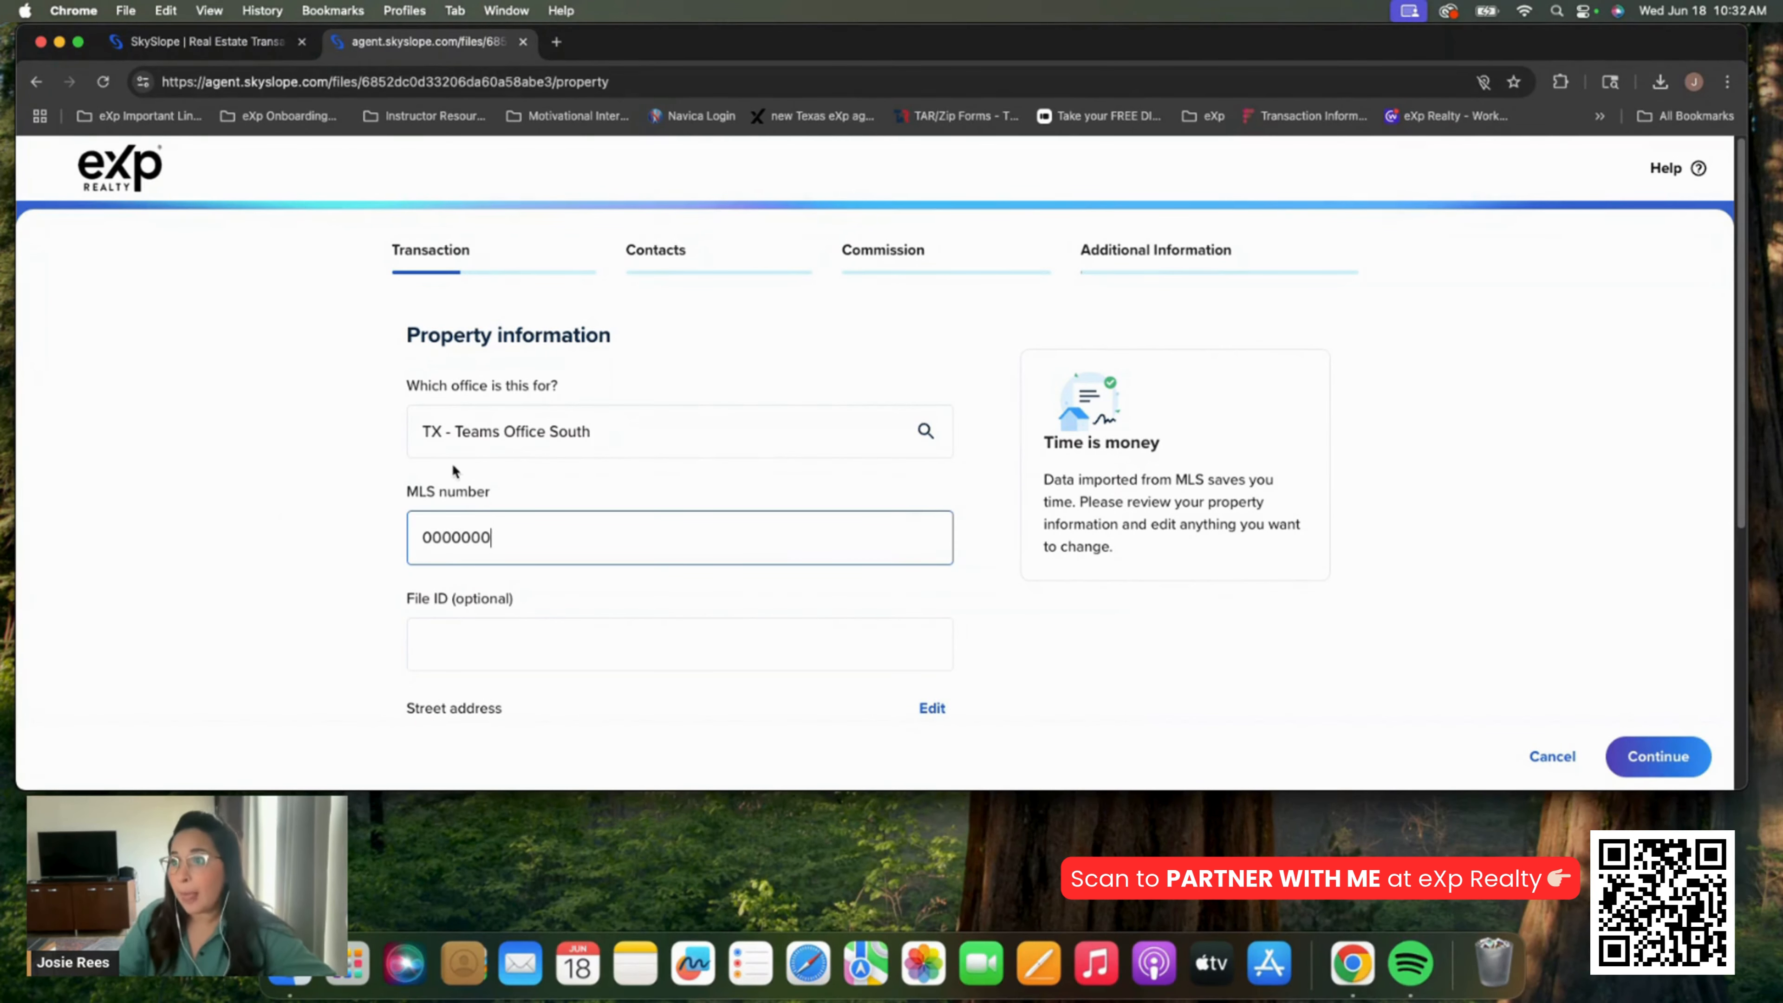
Choose the TX Residential Resale checklist for the property
scroll(451, 463, down, 3)
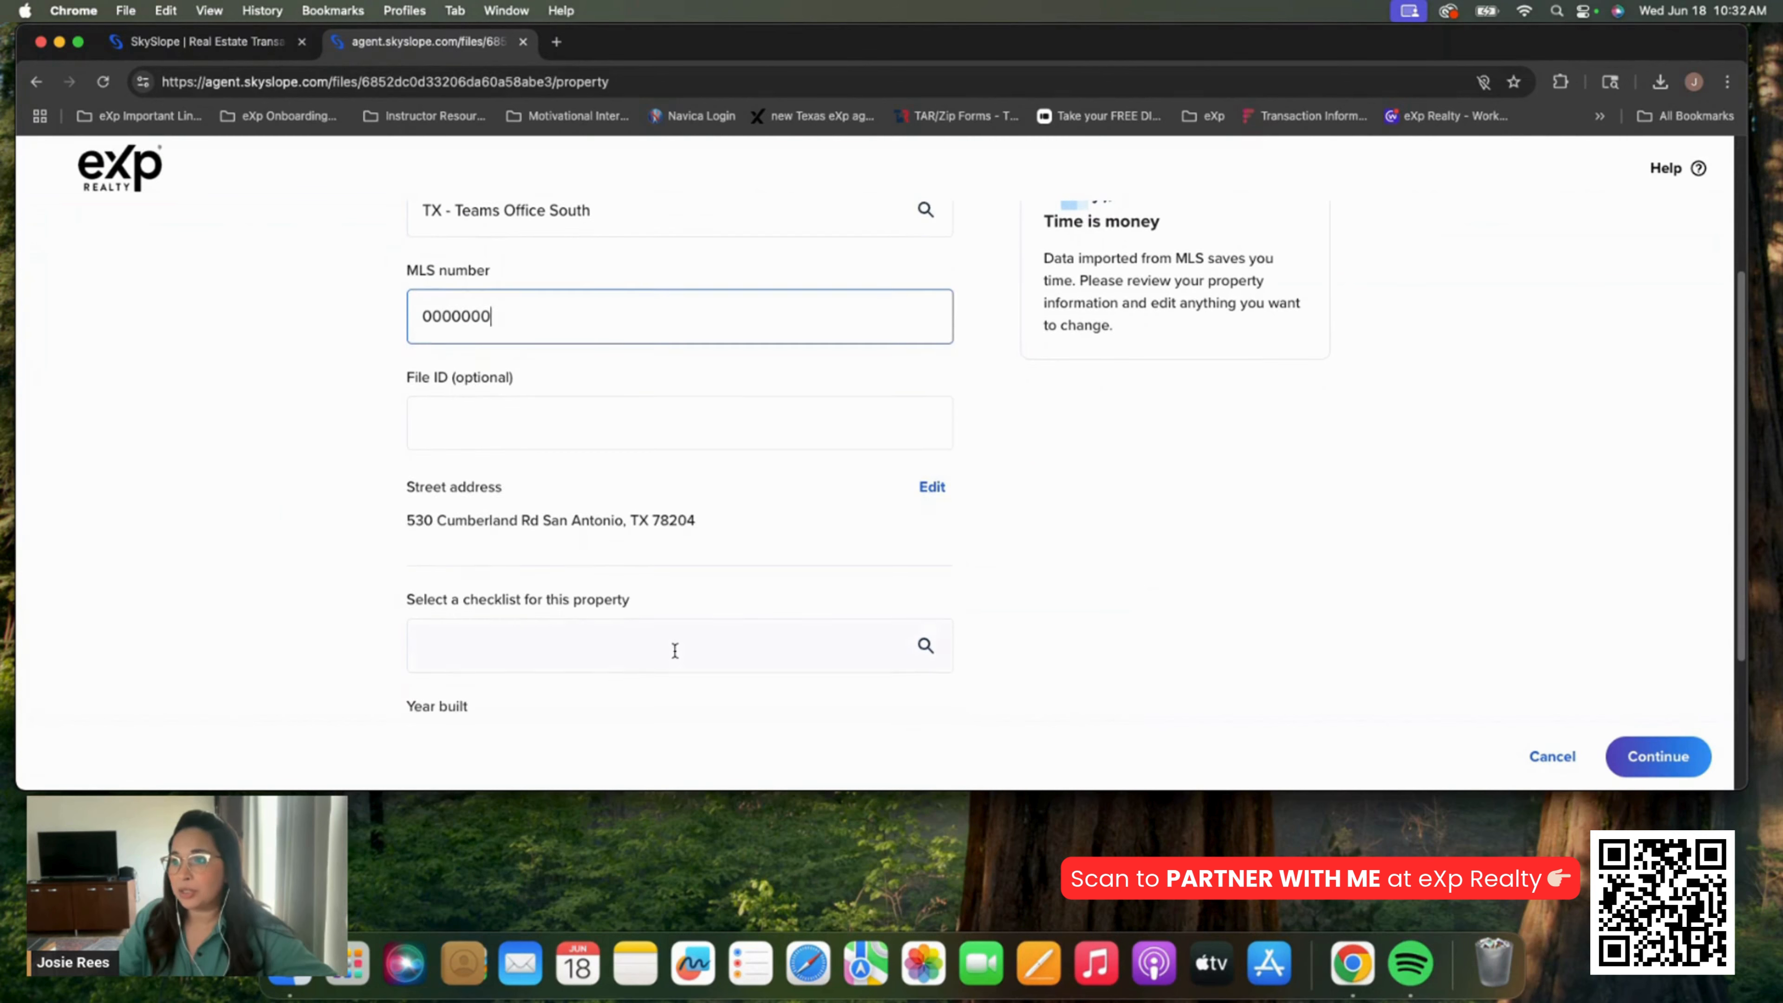
click(674, 650)
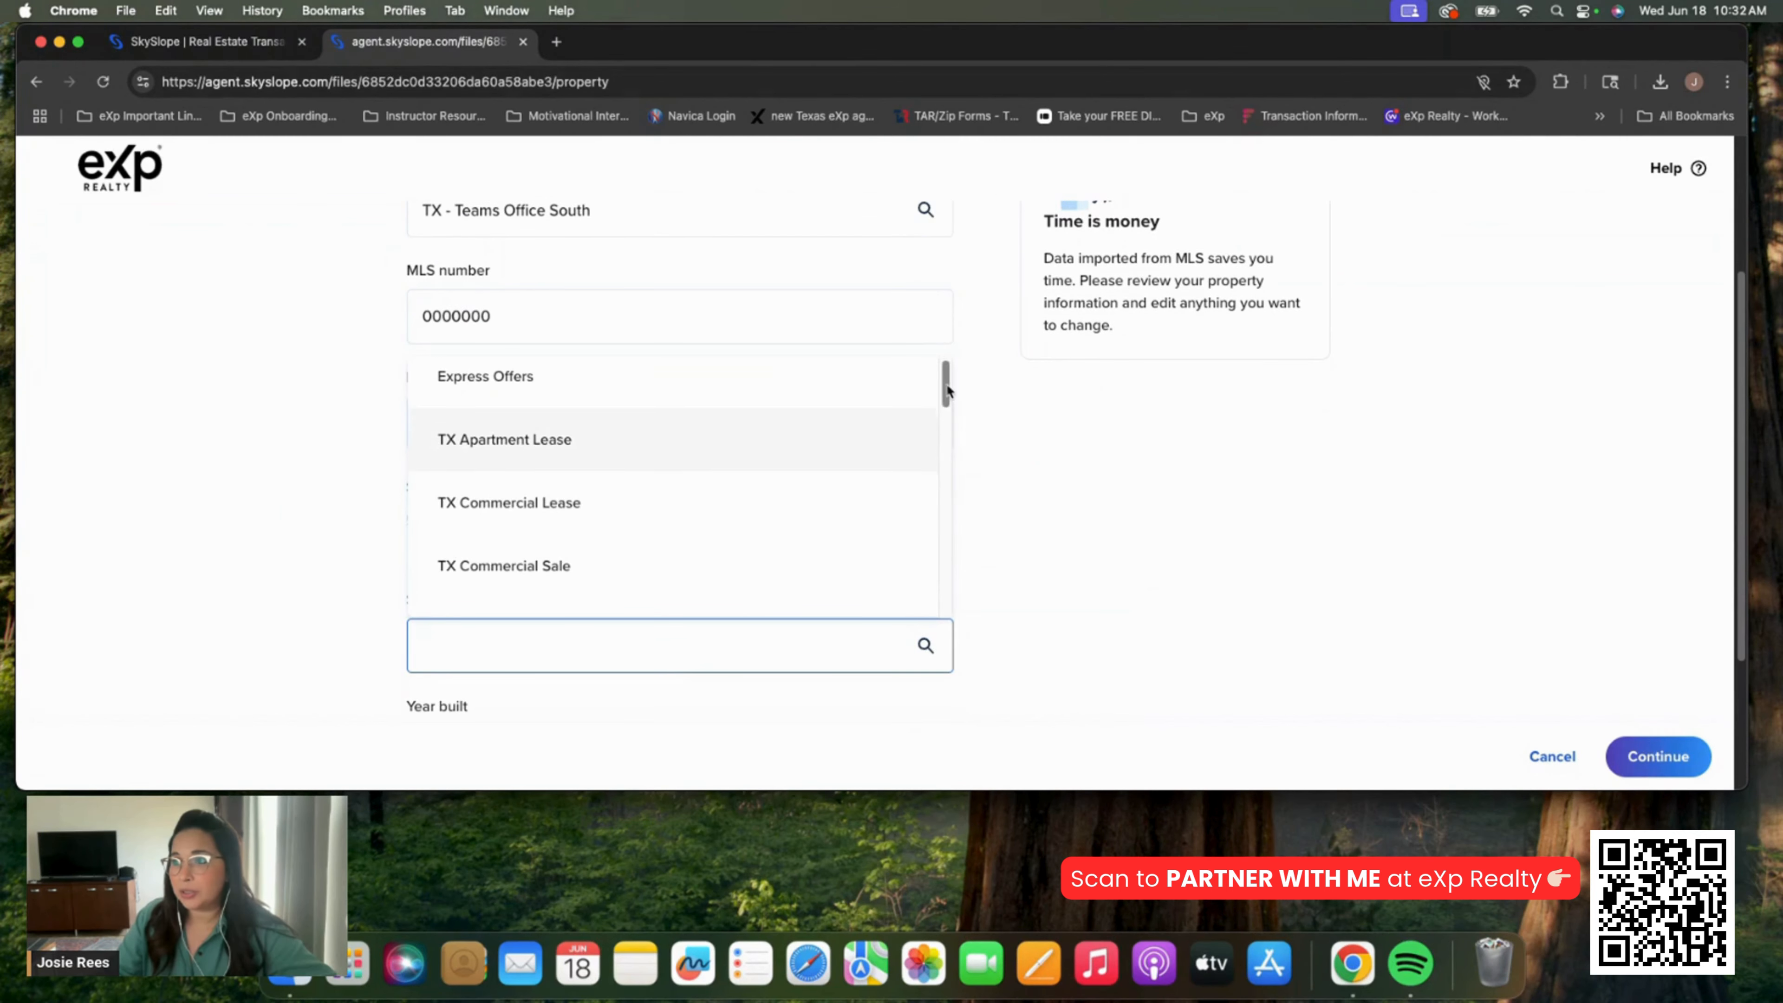
drag(946, 391, 951, 460)
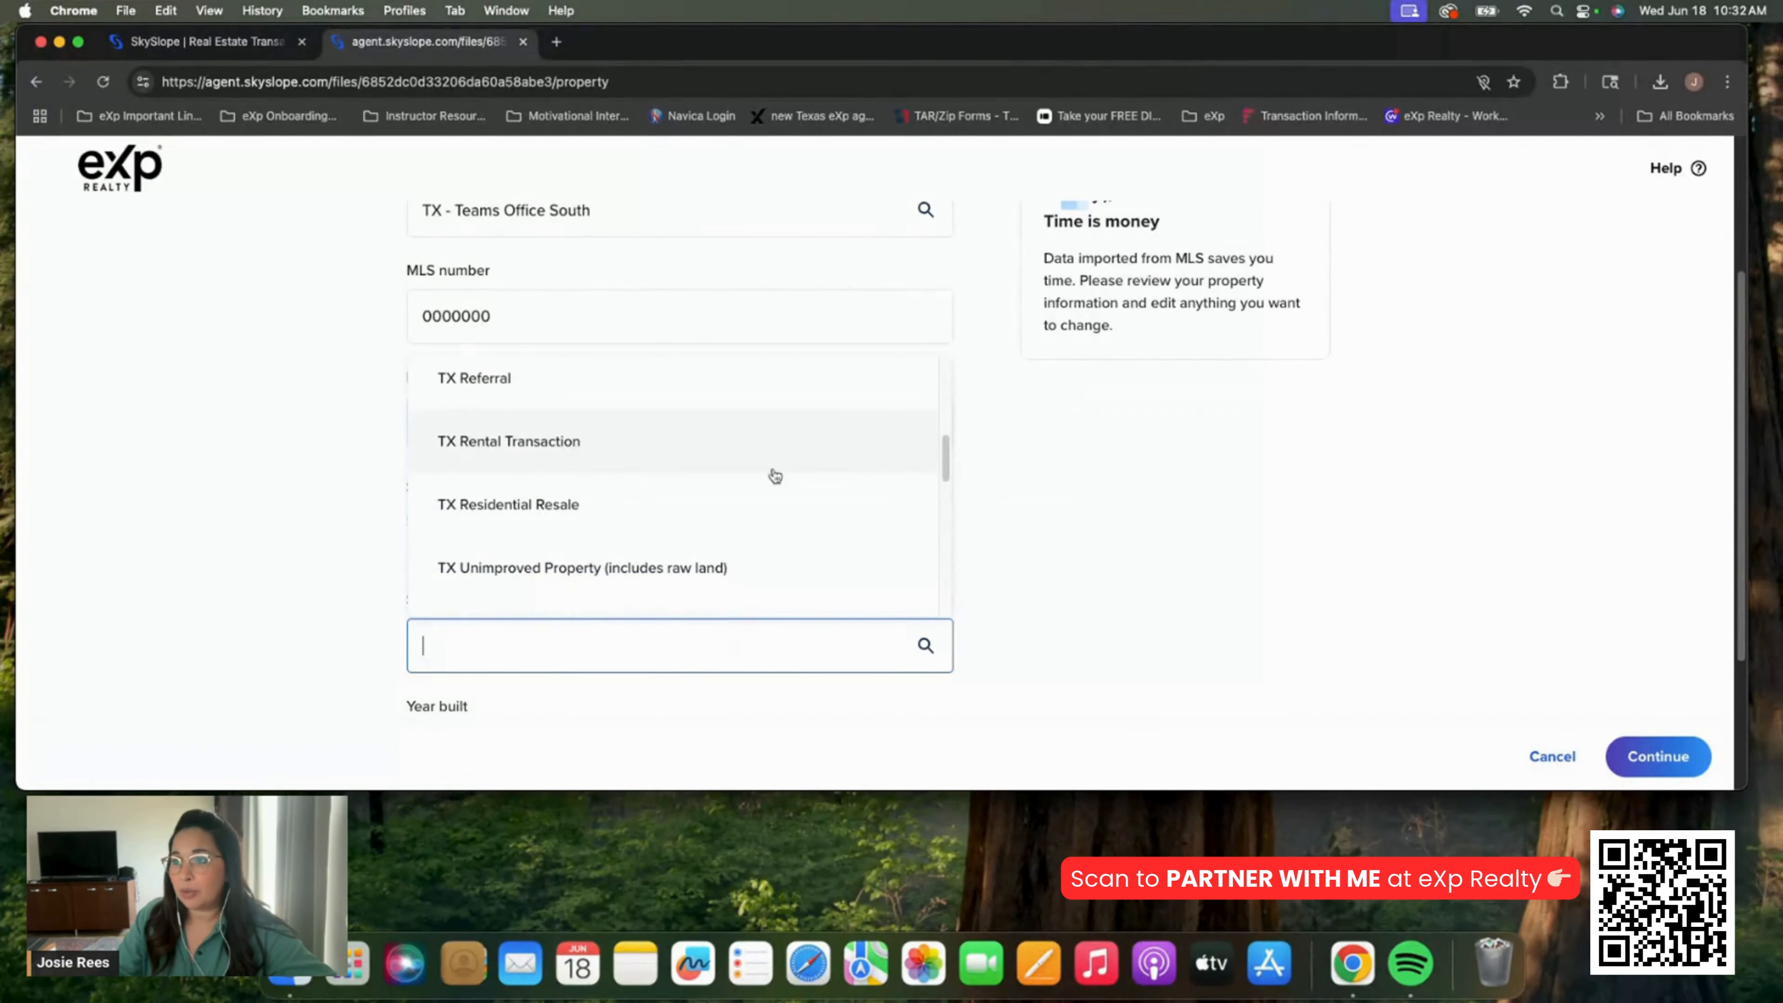
click(606, 504)
scroll(304, 547, down, 3)
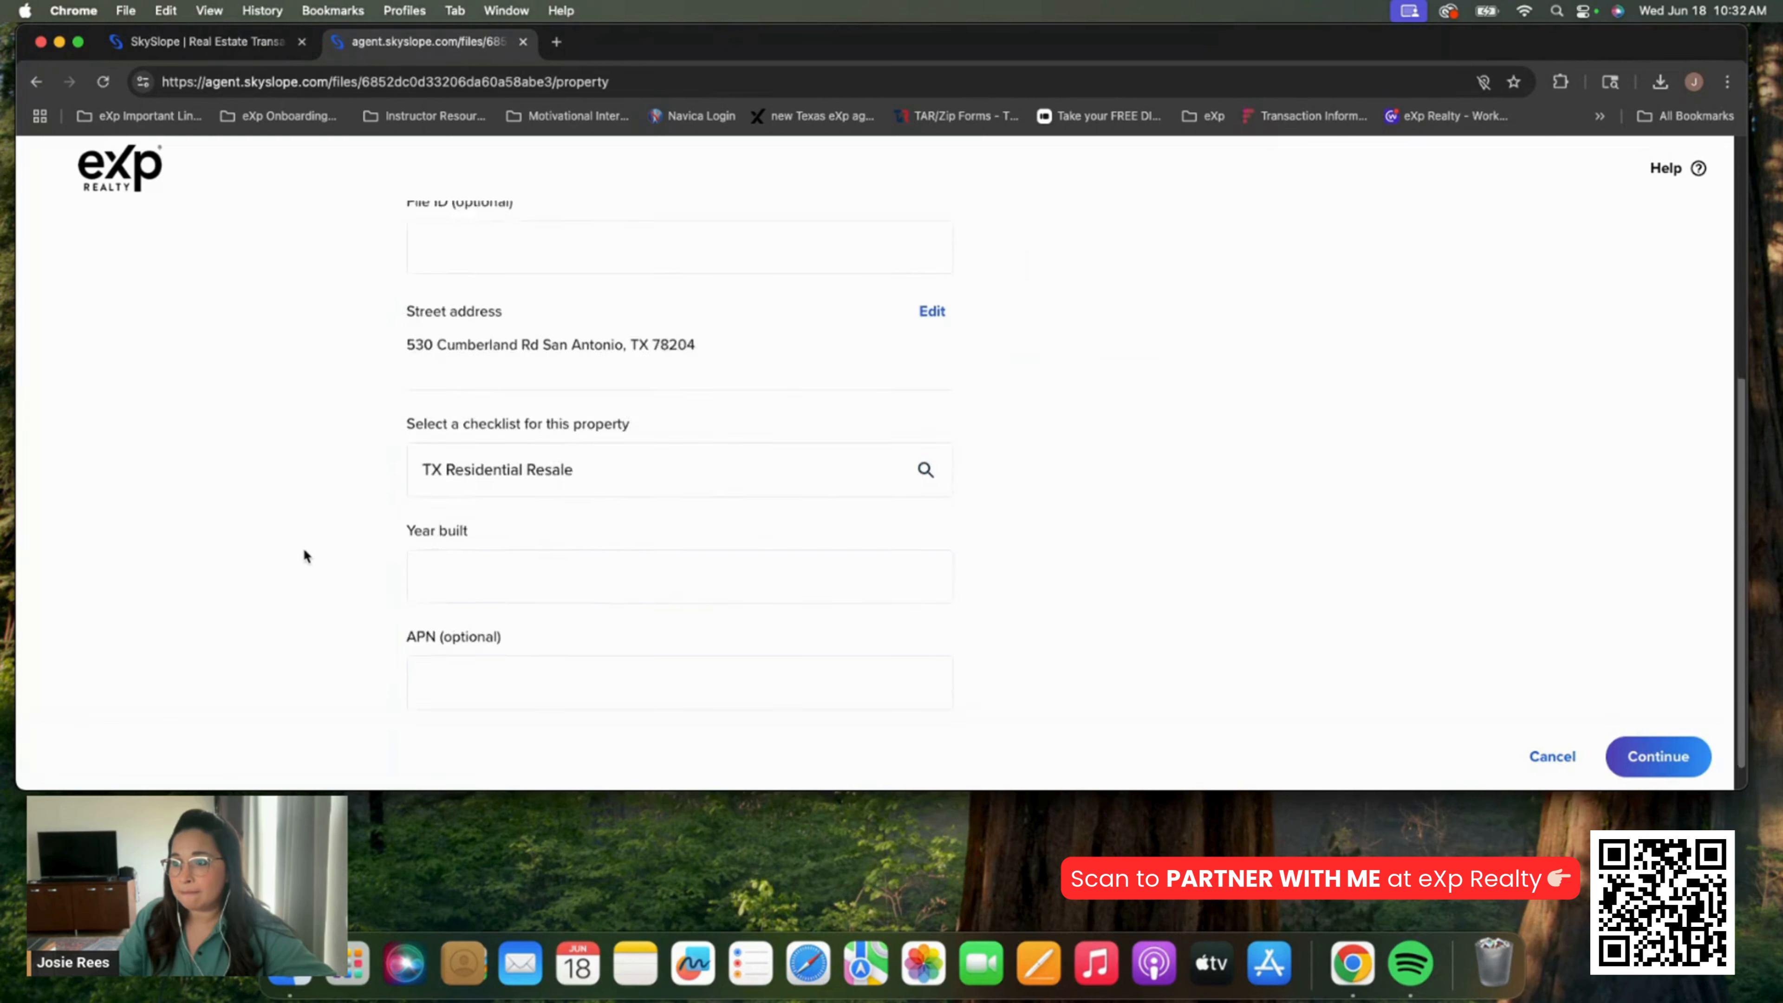
click(522, 541)
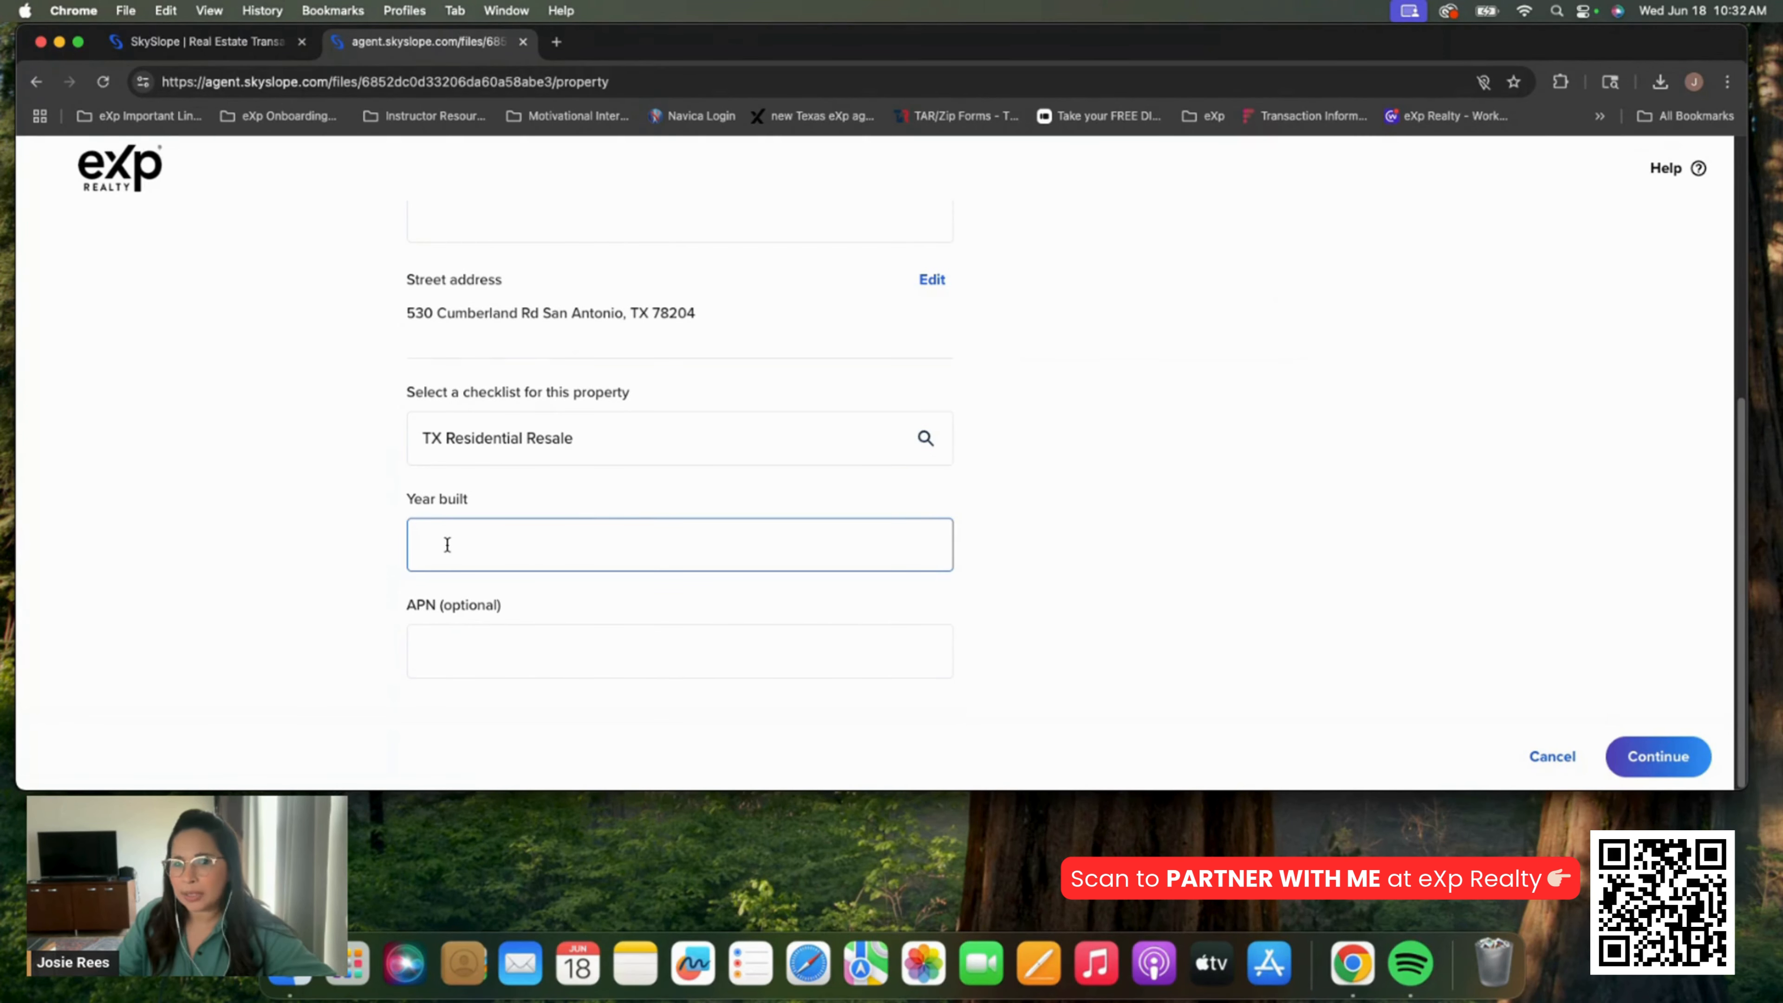
Enter year built 1951 from the CRS Data property report and proceed to transaction details
click(557, 43)
click(428, 41)
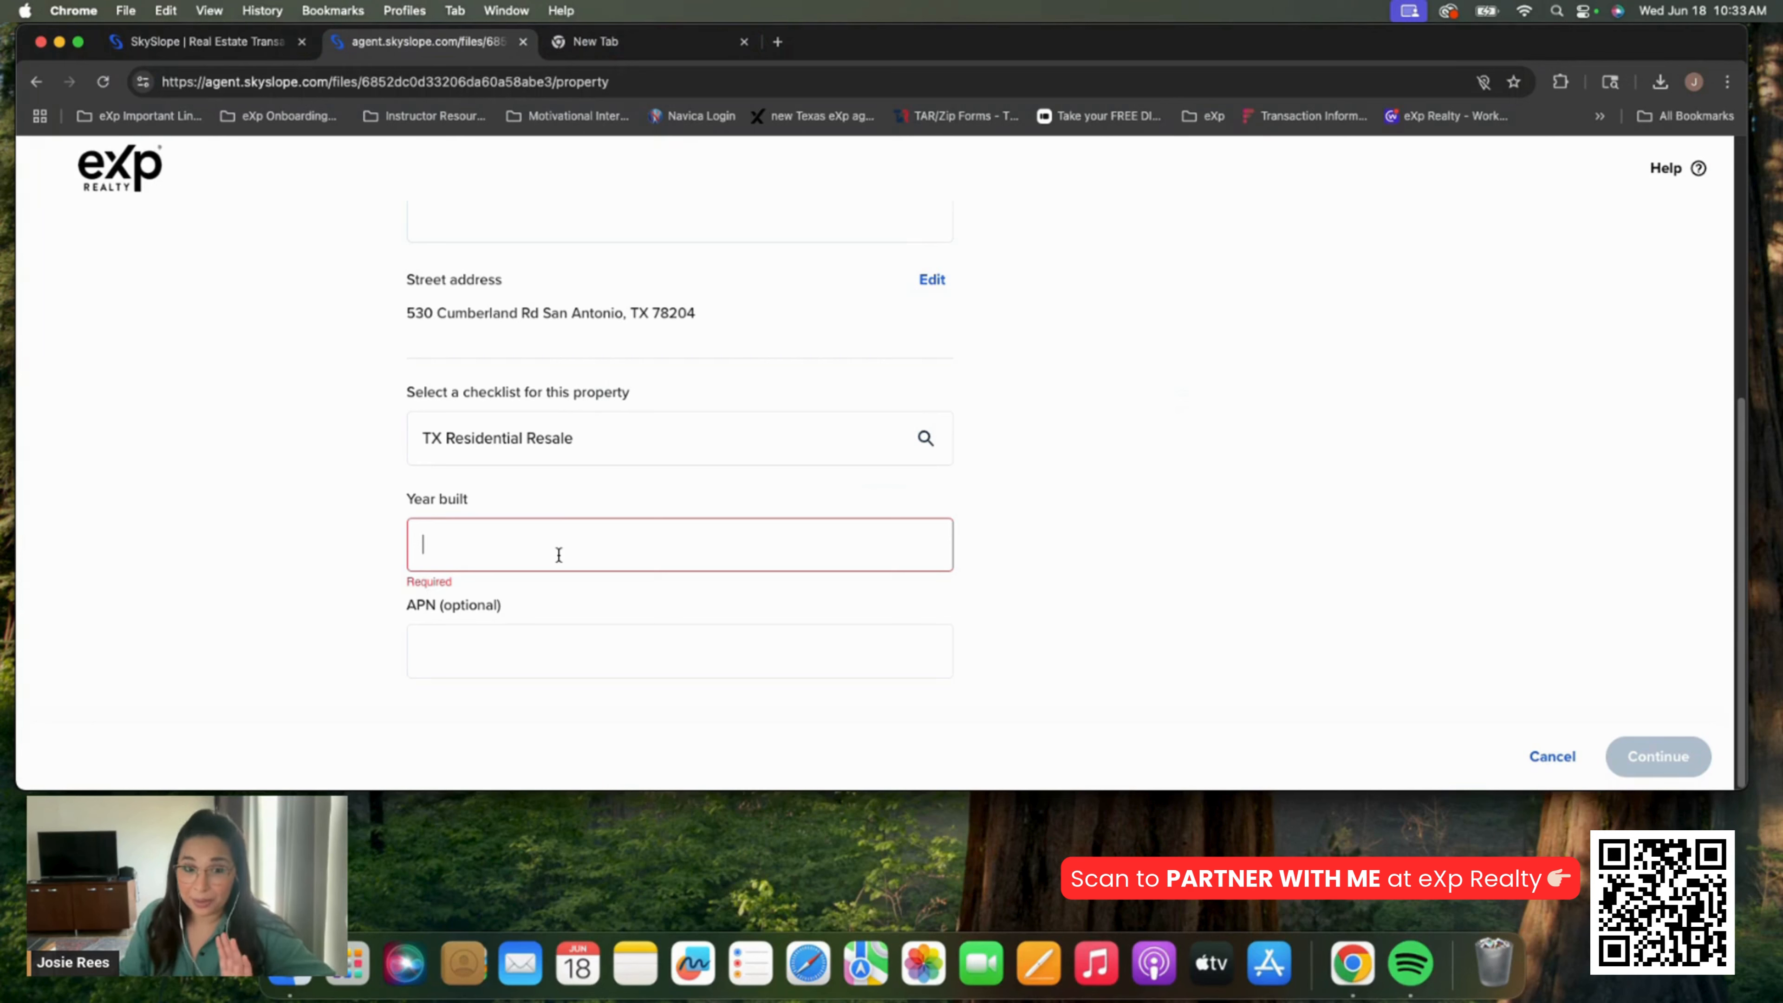
text(19)
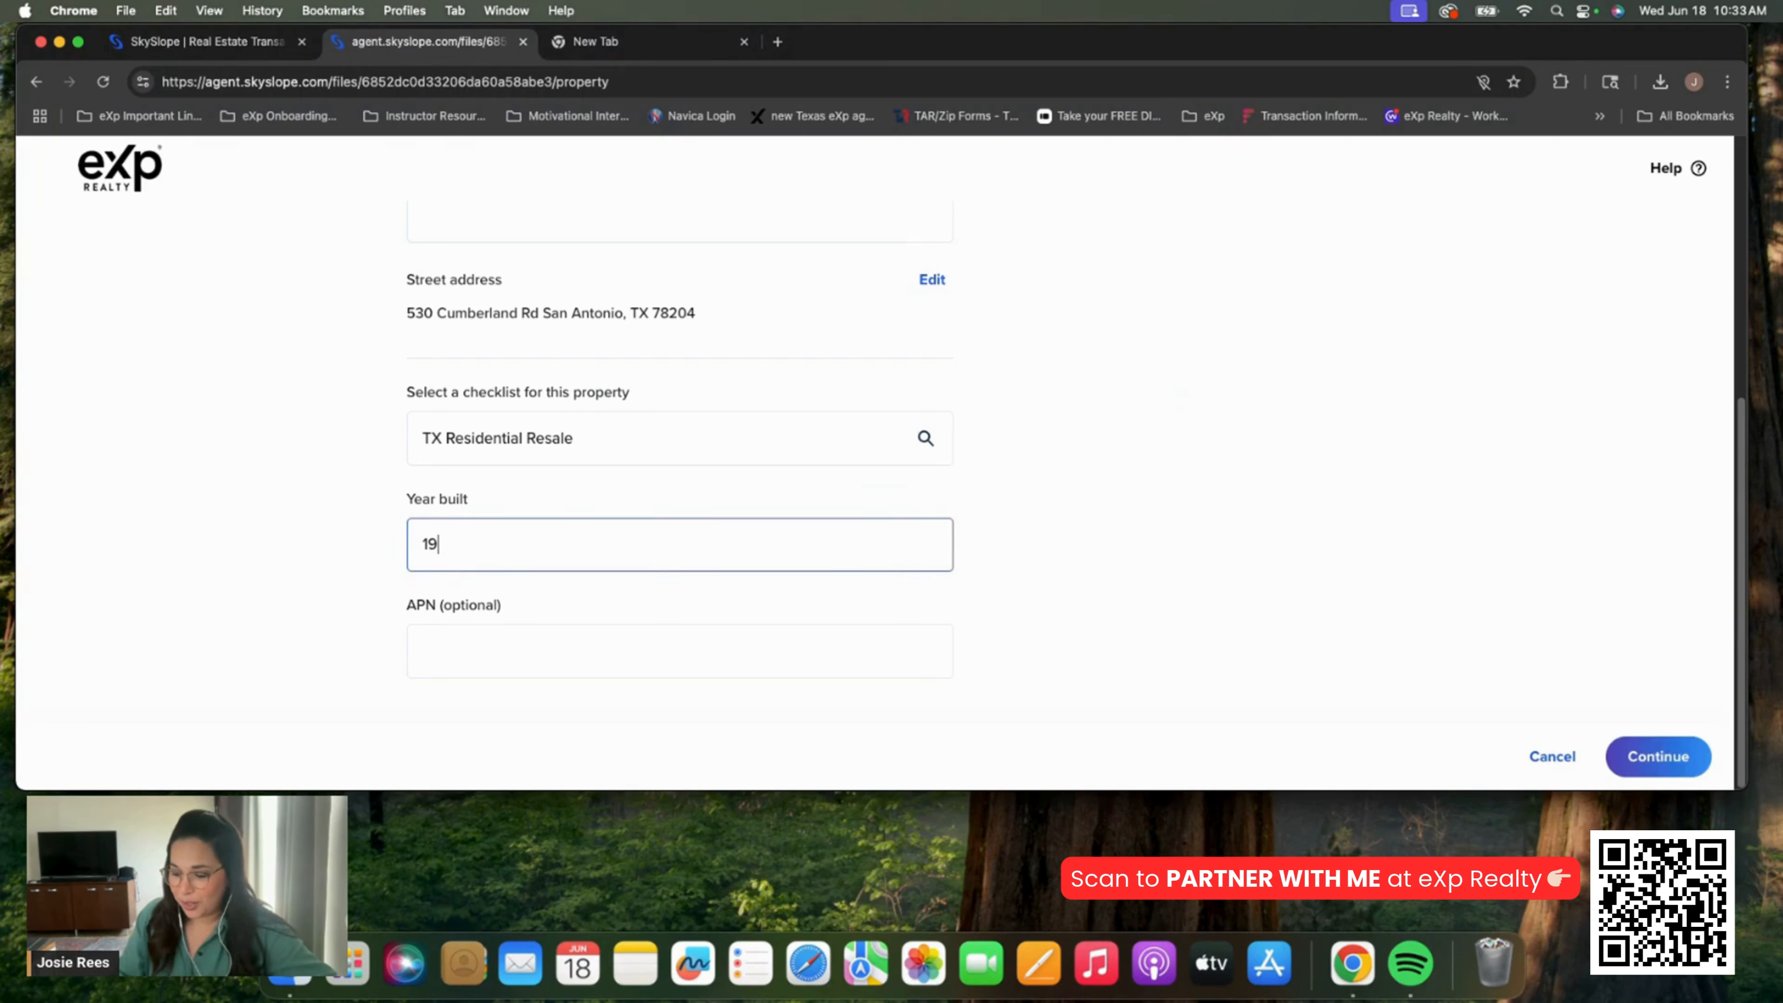
text(60)
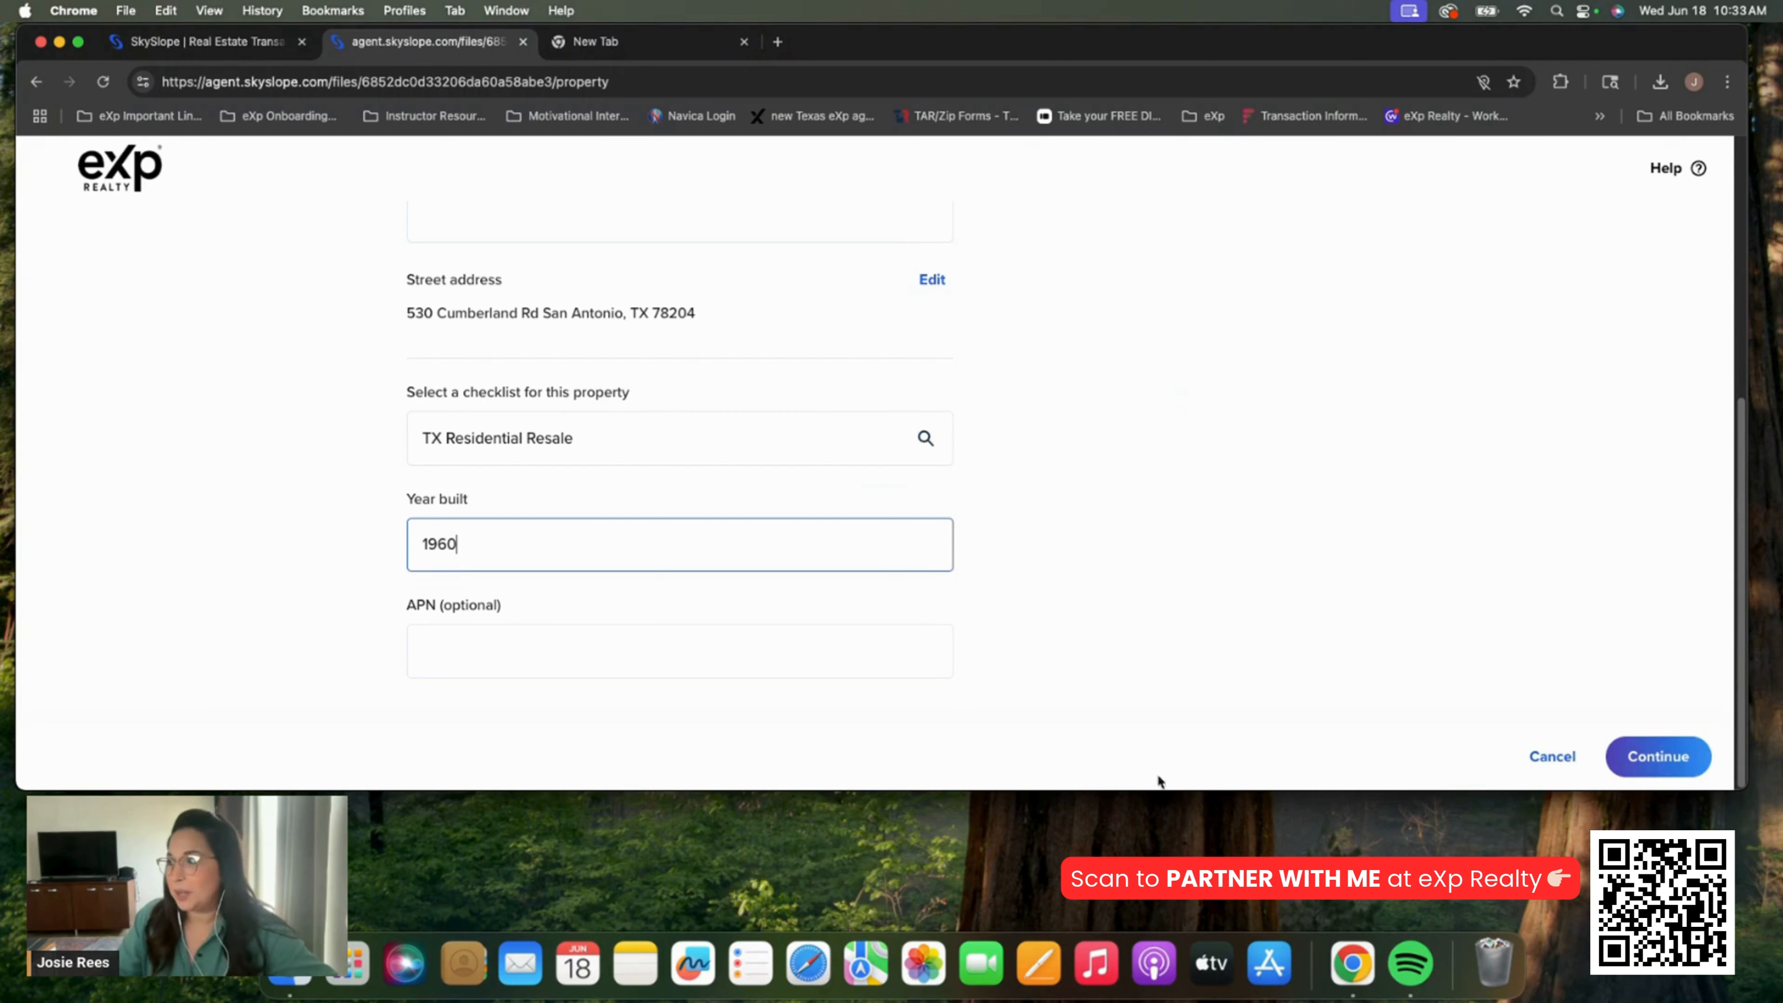
click(1345, 604)
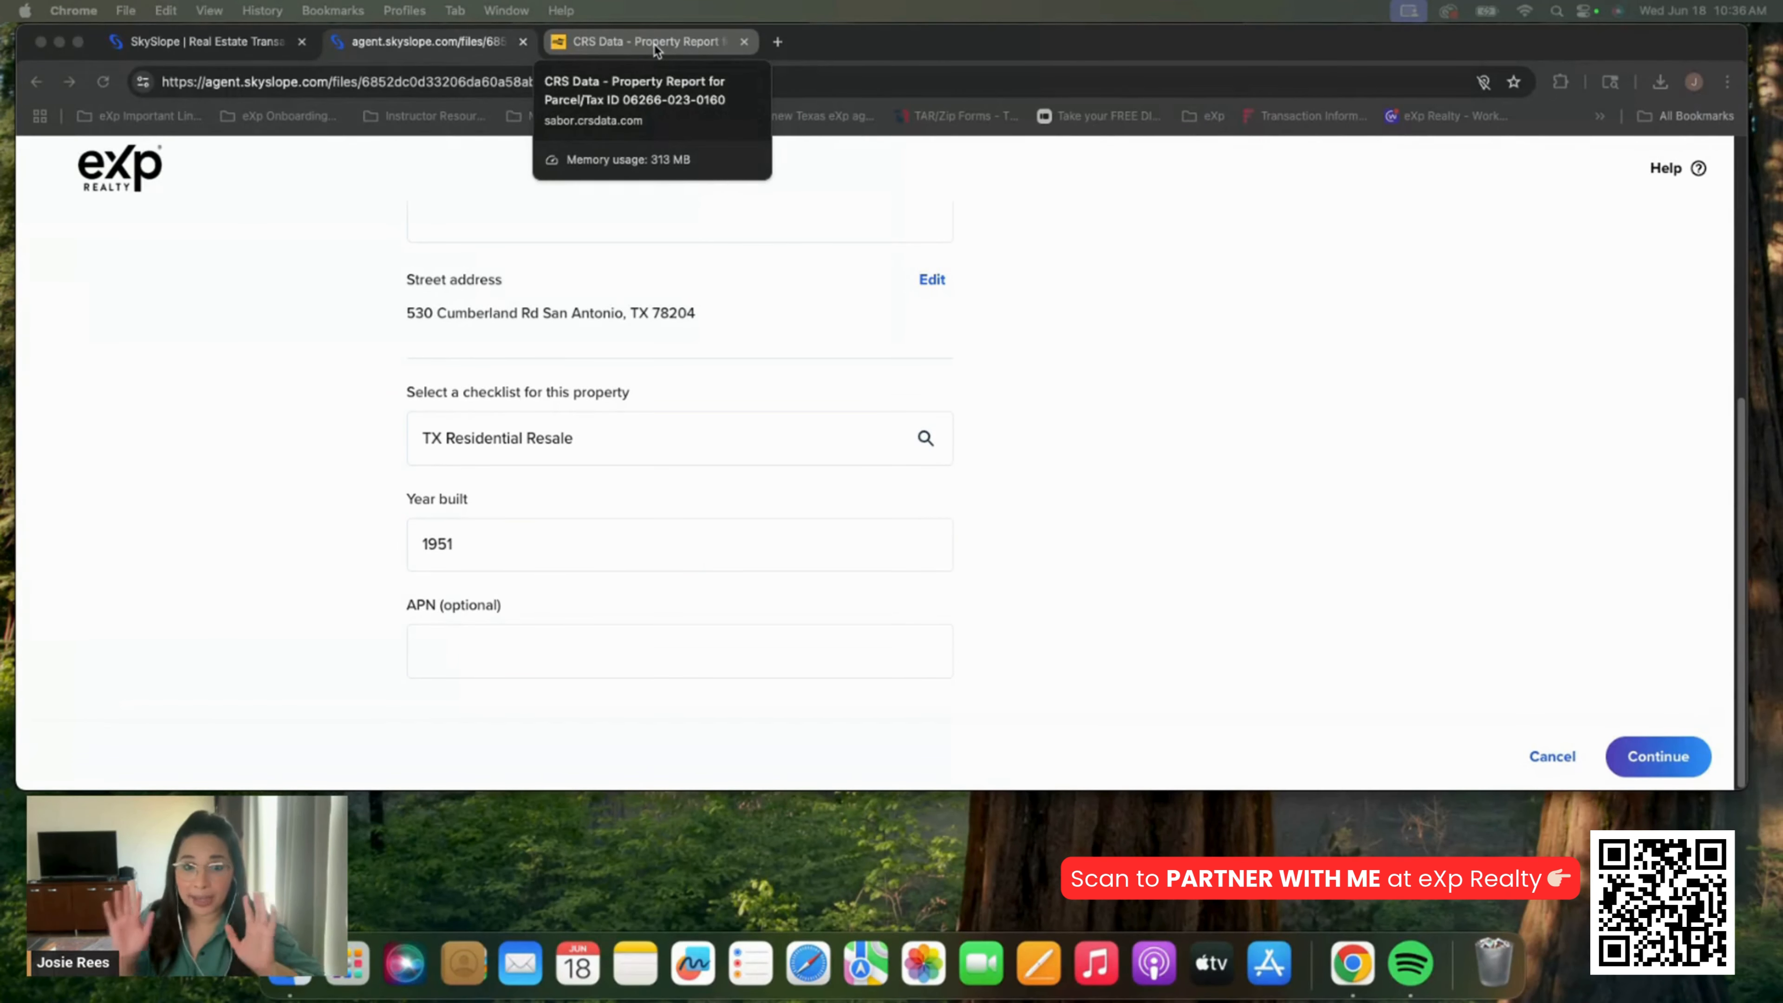
click(655, 43)
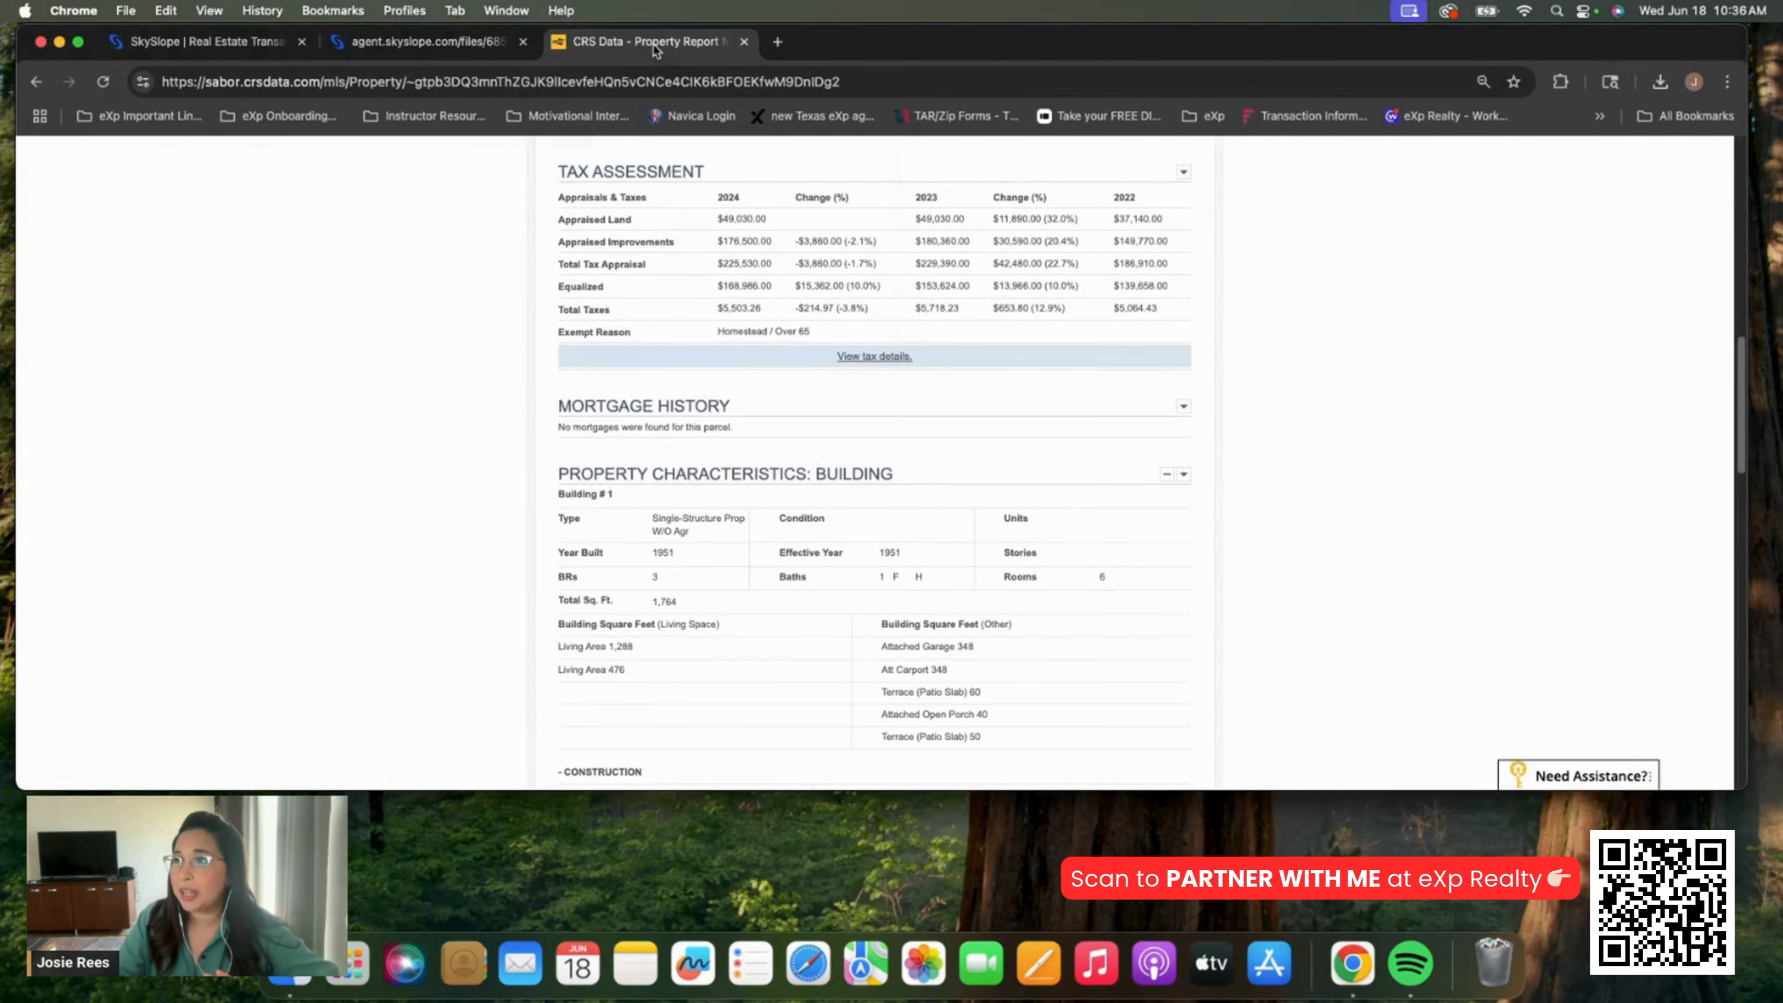
double_click(667, 554)
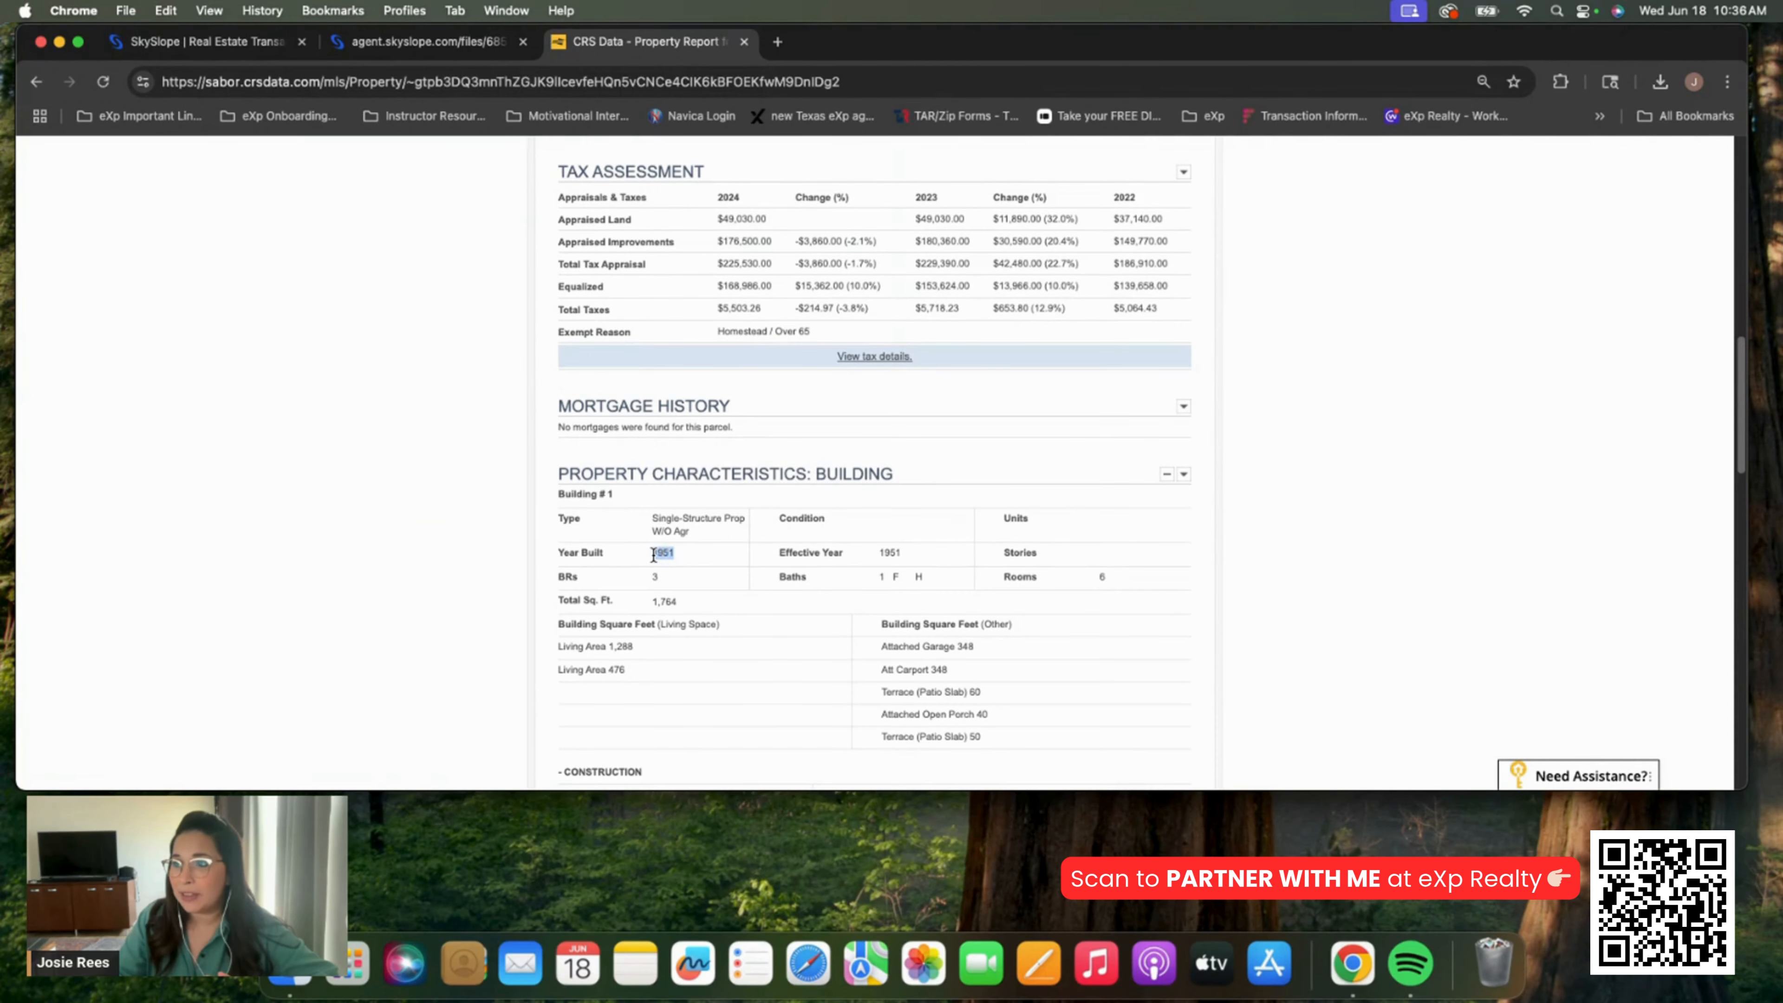
click(462, 54)
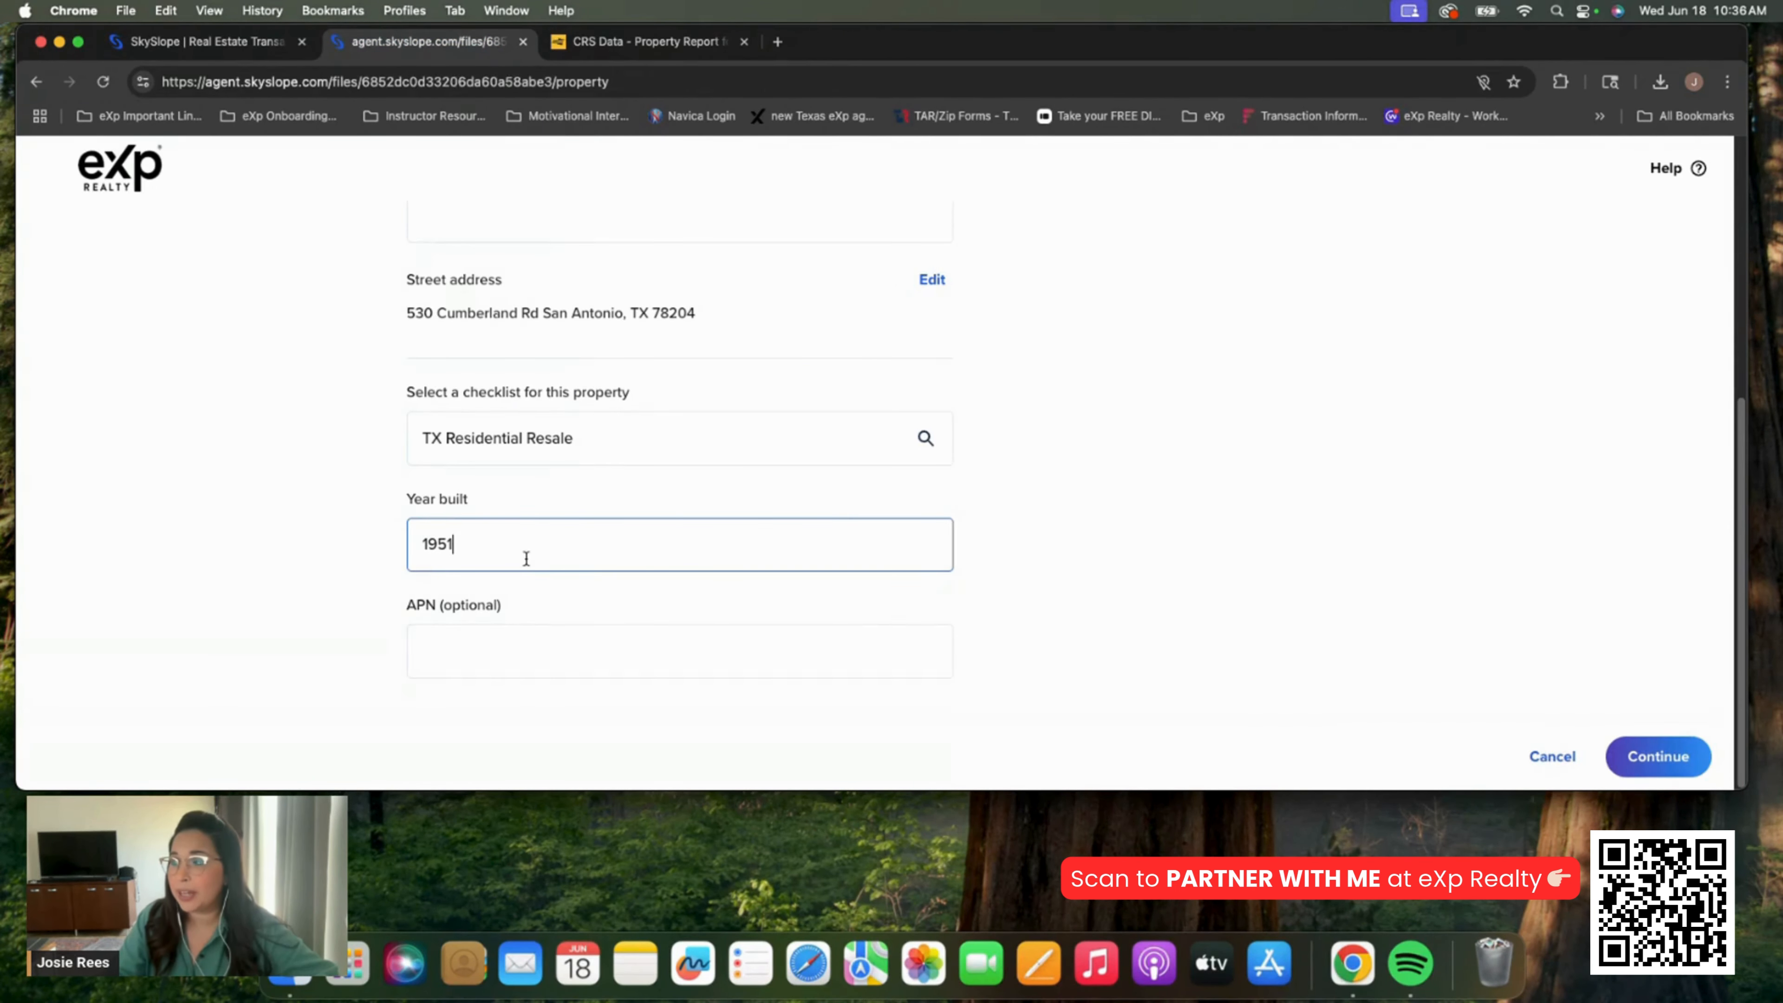
click(1076, 623)
click(1636, 756)
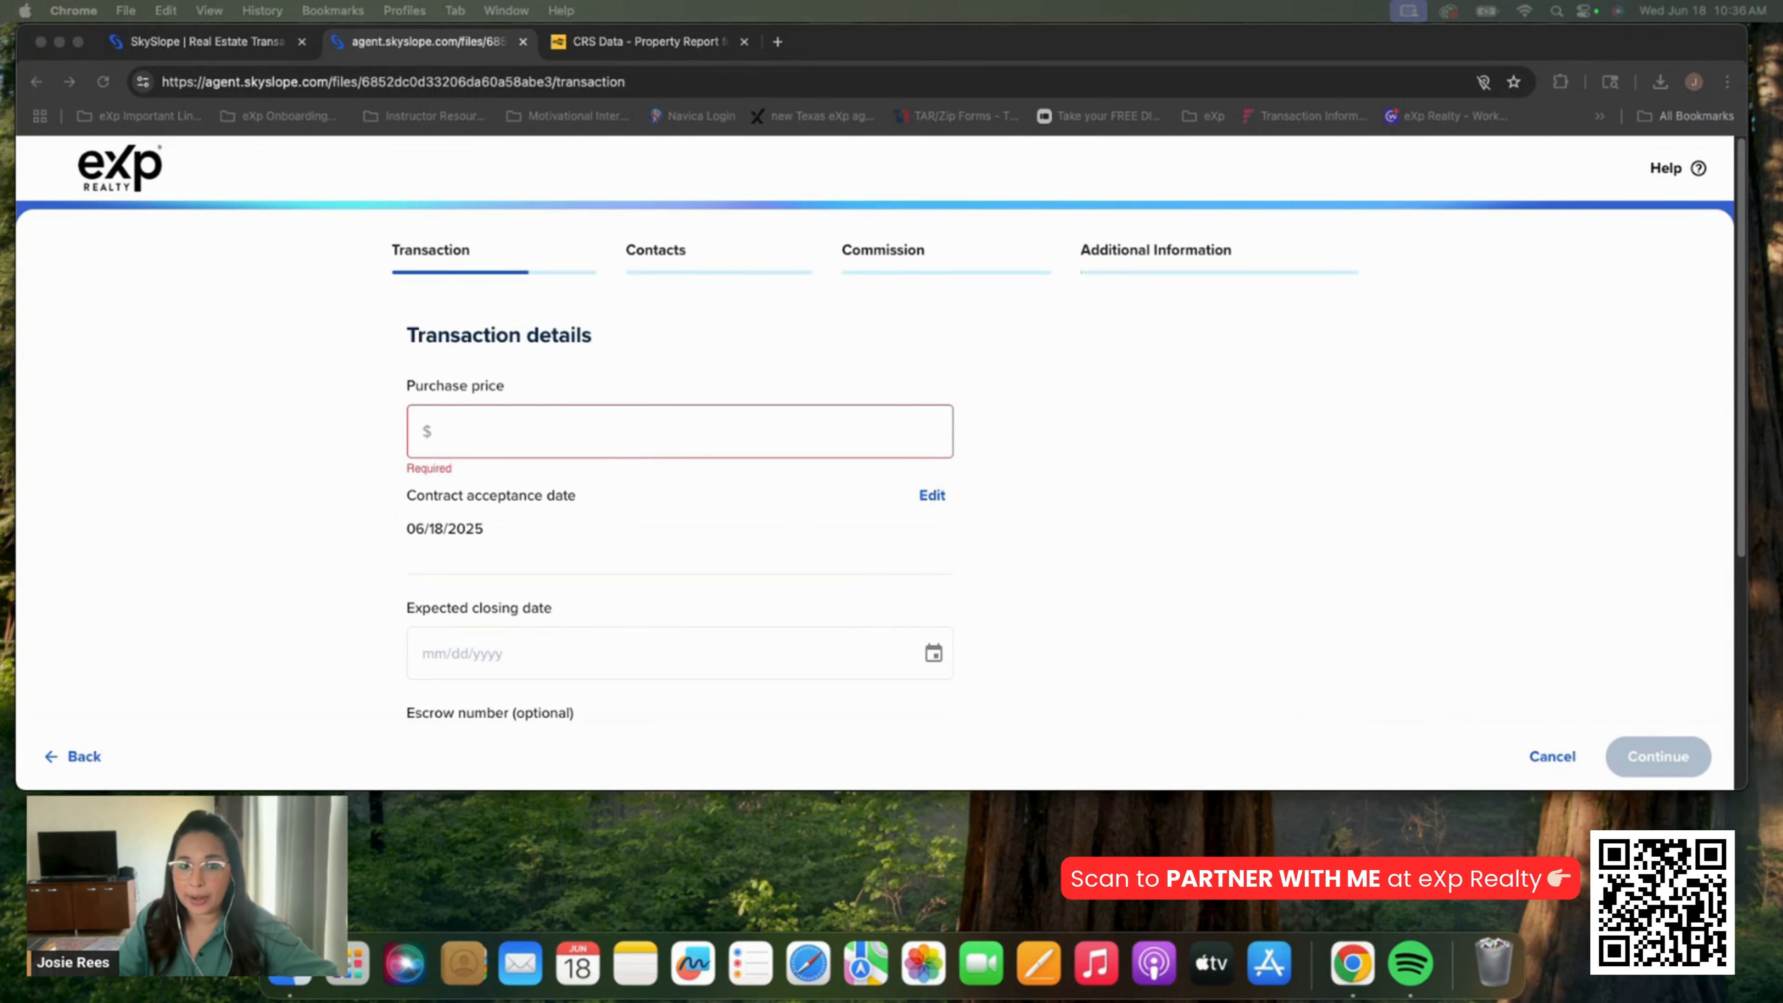
Enter a purchase price of 170,000 and an expected closing date of 07/07/2025
click(512, 436)
text(1)
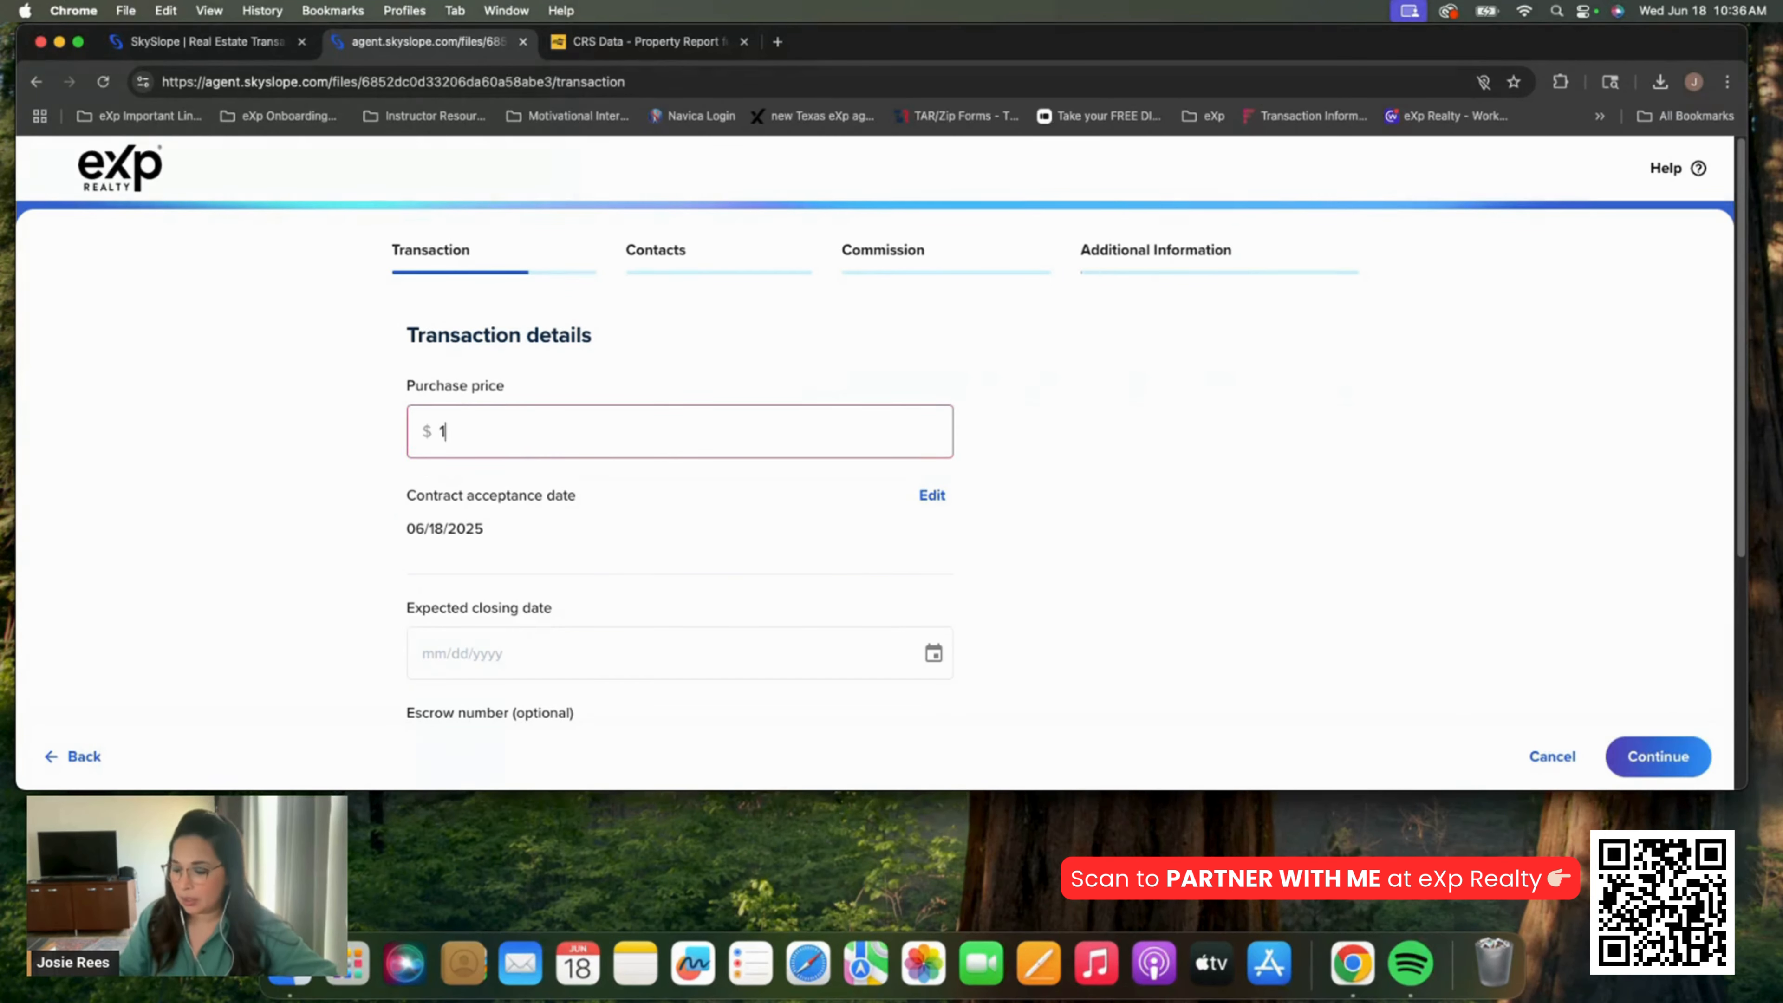
text(70,000)
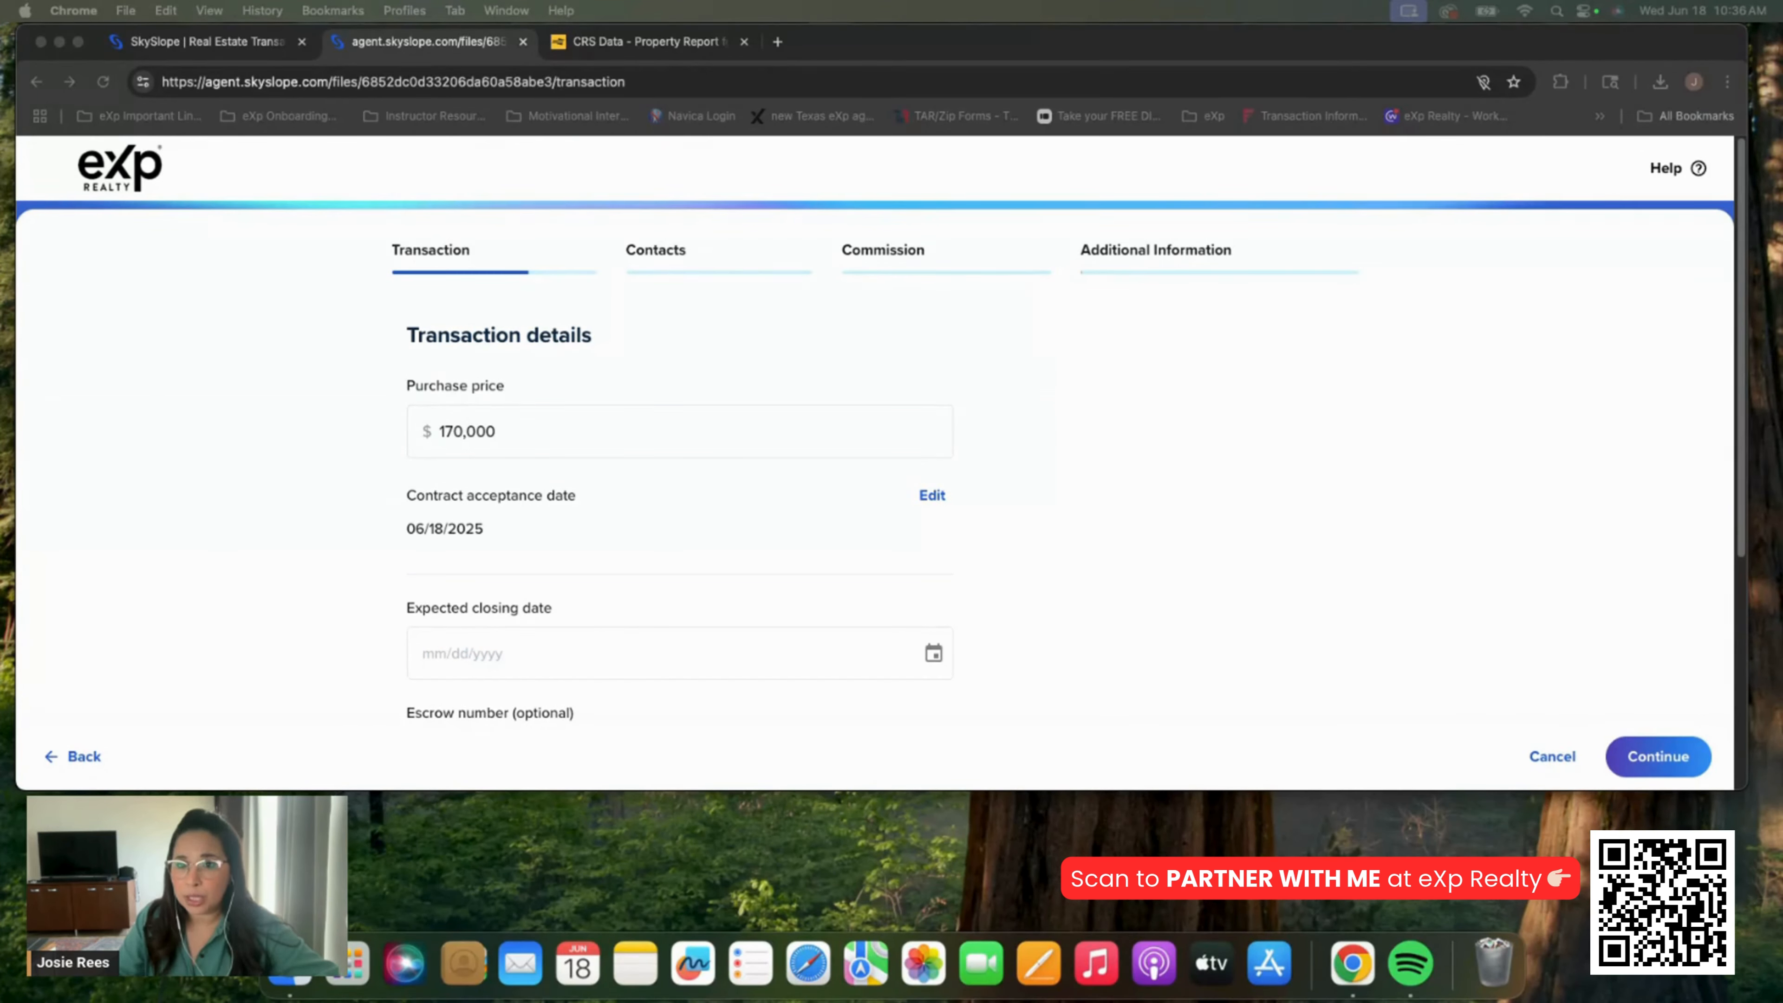
click(429, 659)
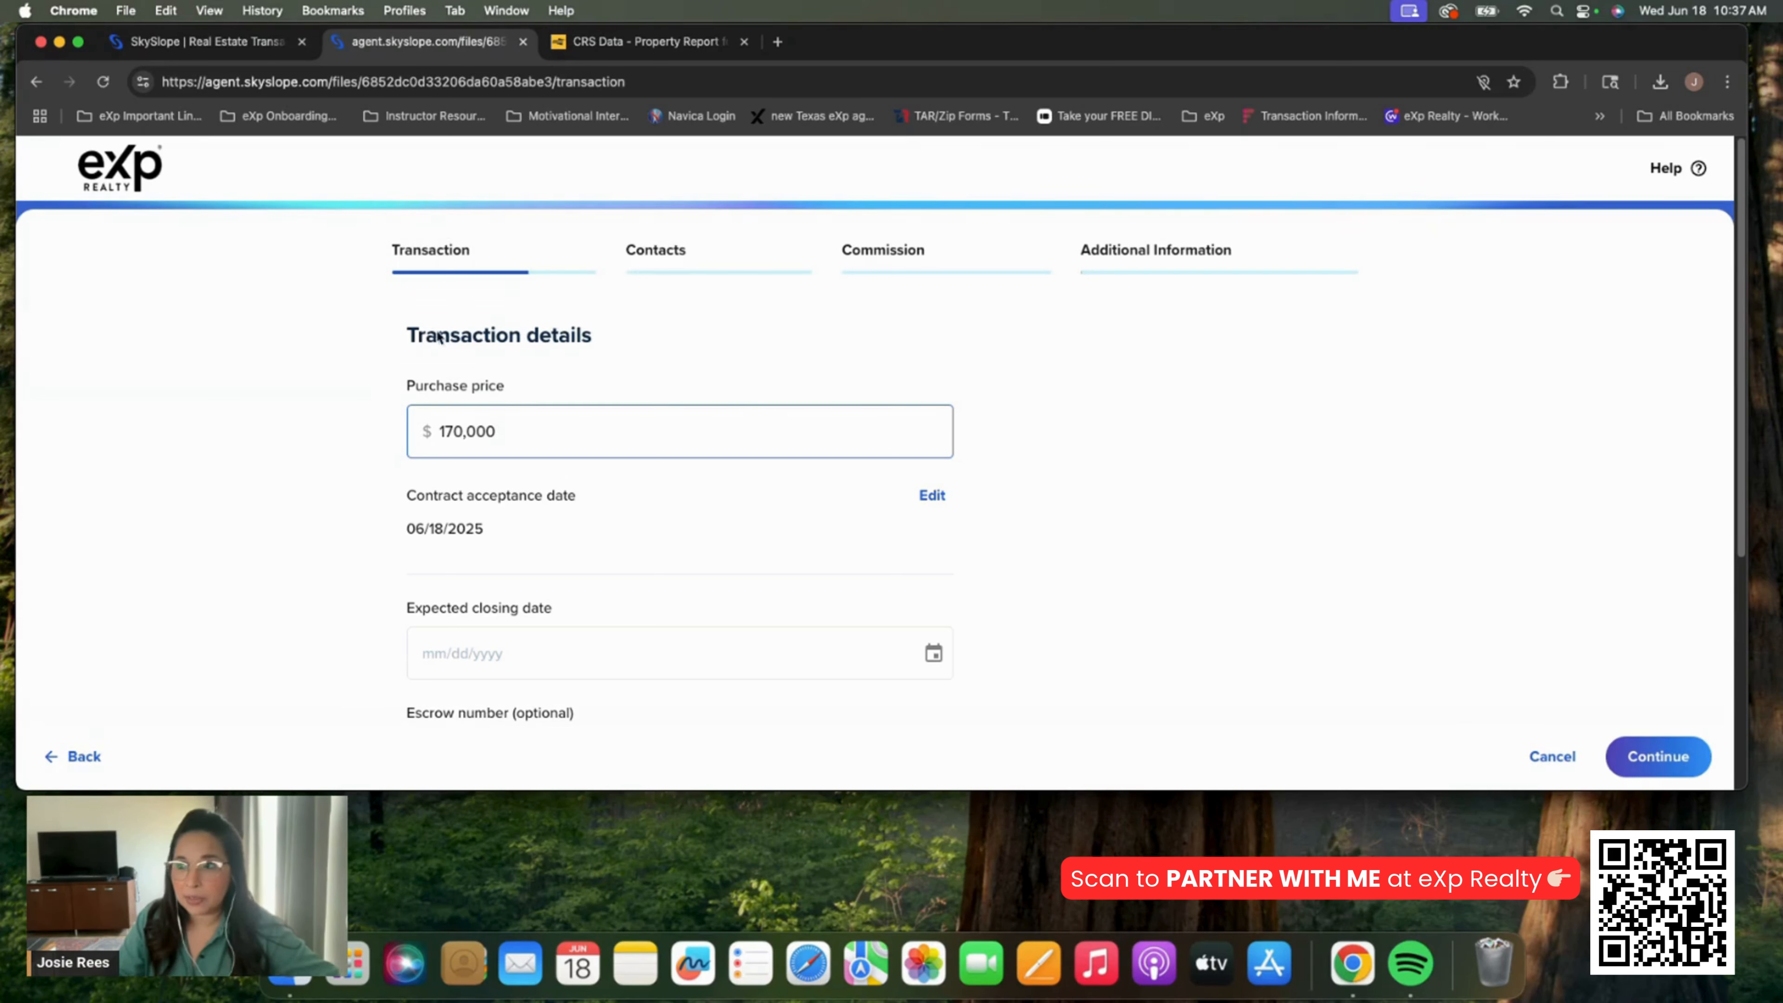
click(934, 653)
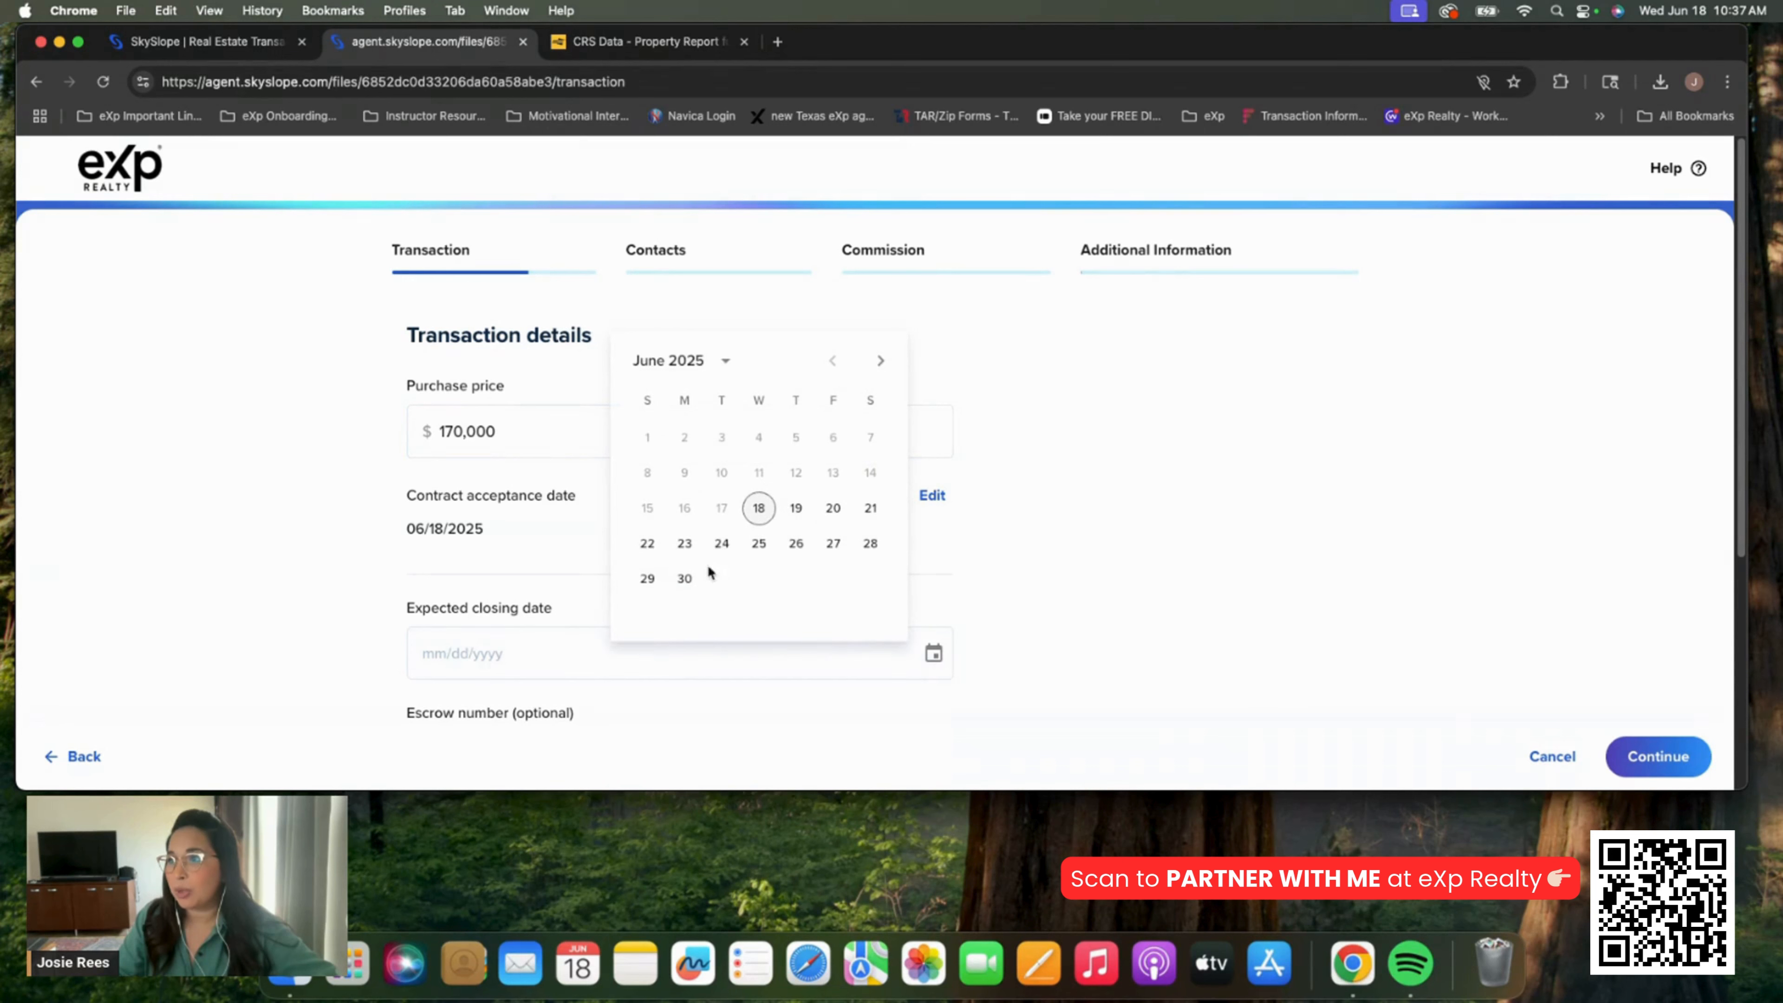
click(880, 361)
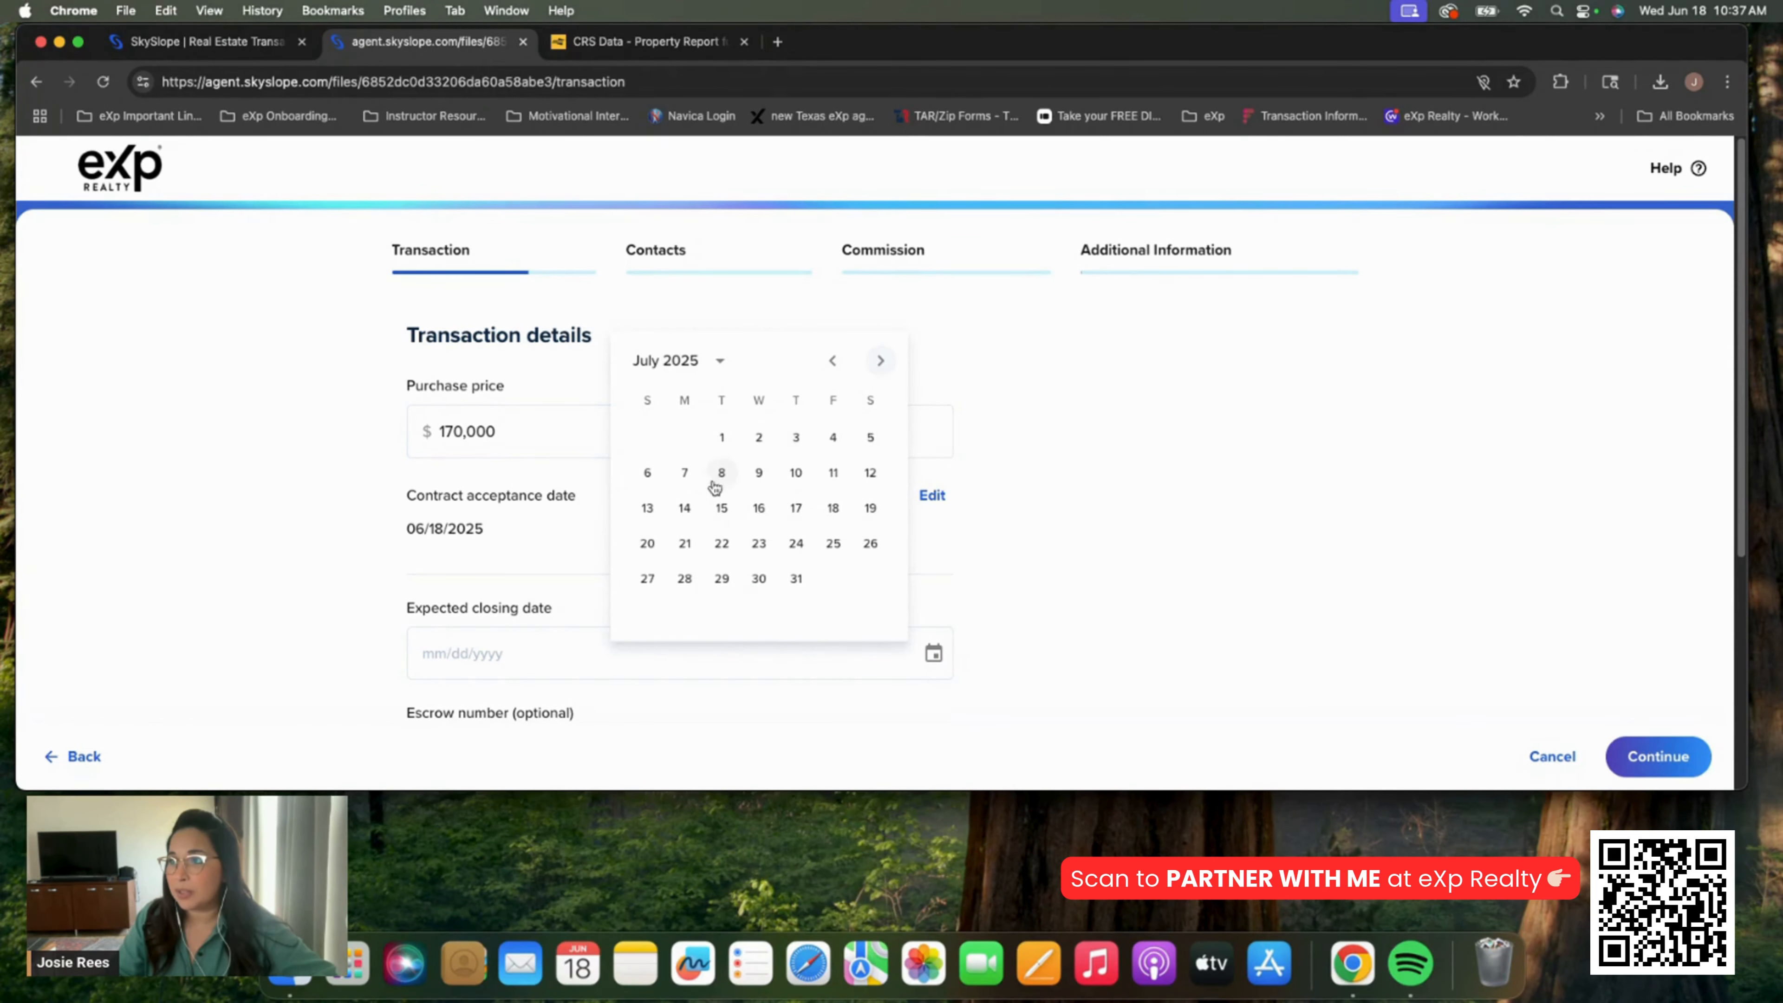
click(694, 483)
Choose Personal Referral as the source and save the transaction details
scroll(1130, 560, down, 5)
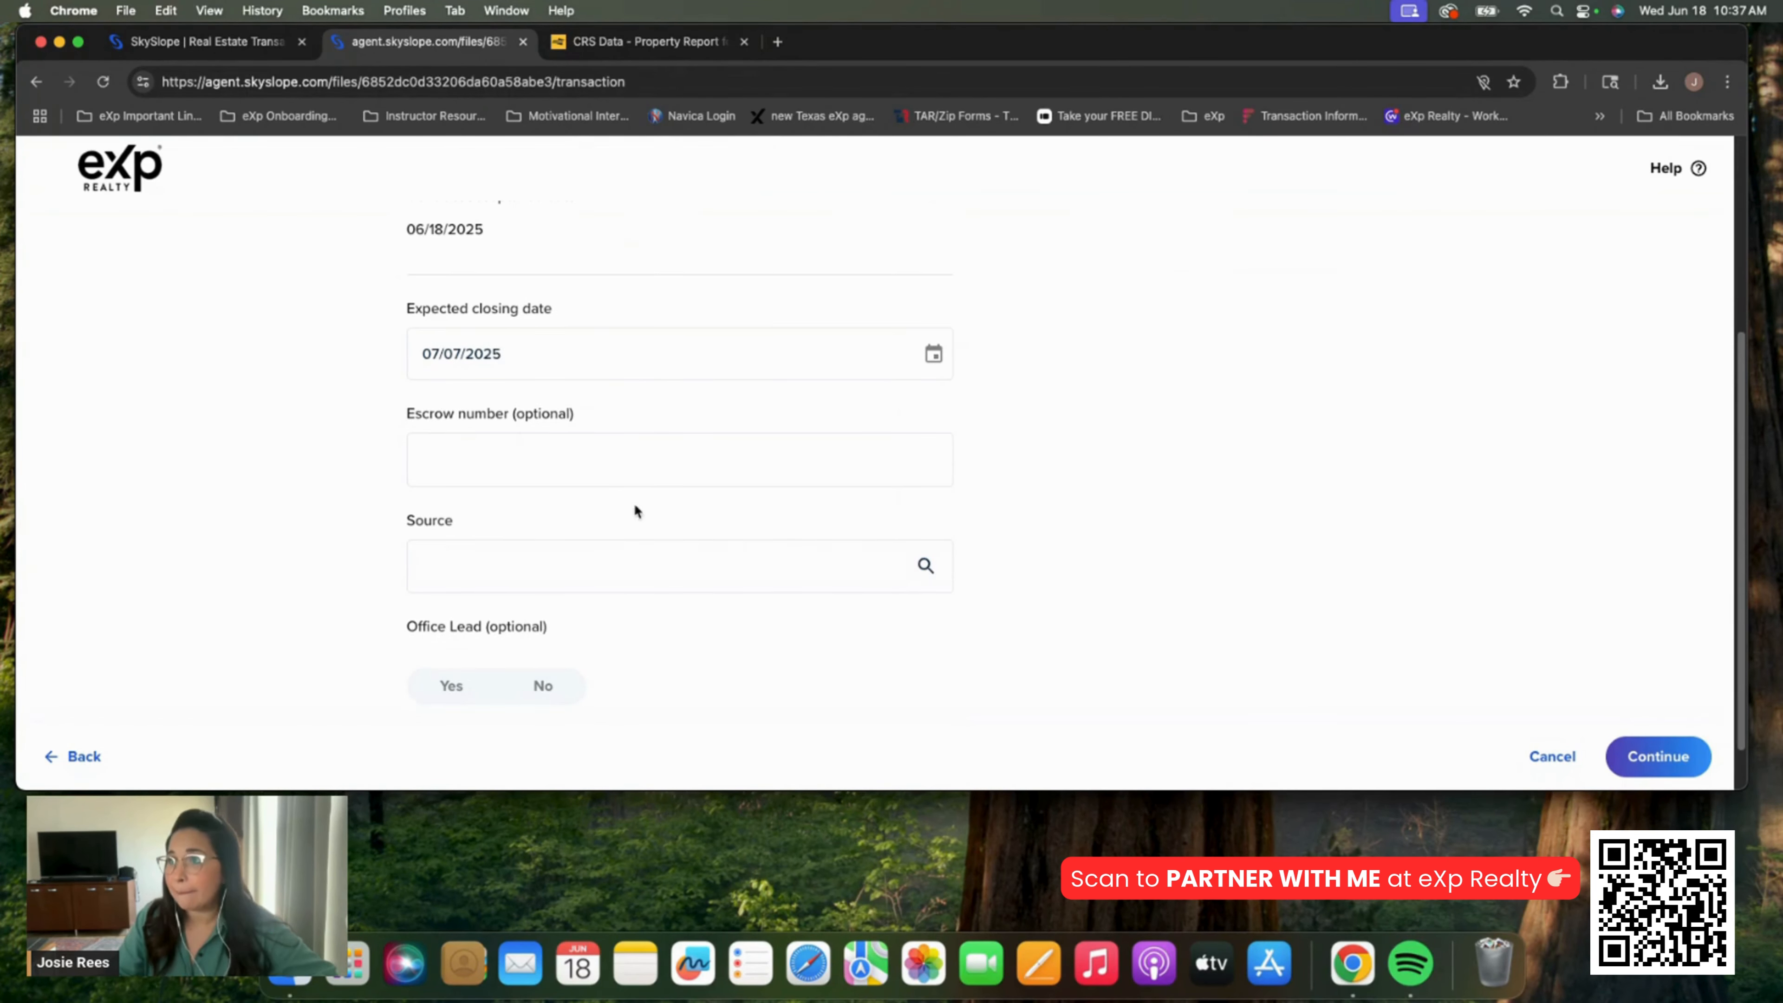
click(536, 568)
click(494, 504)
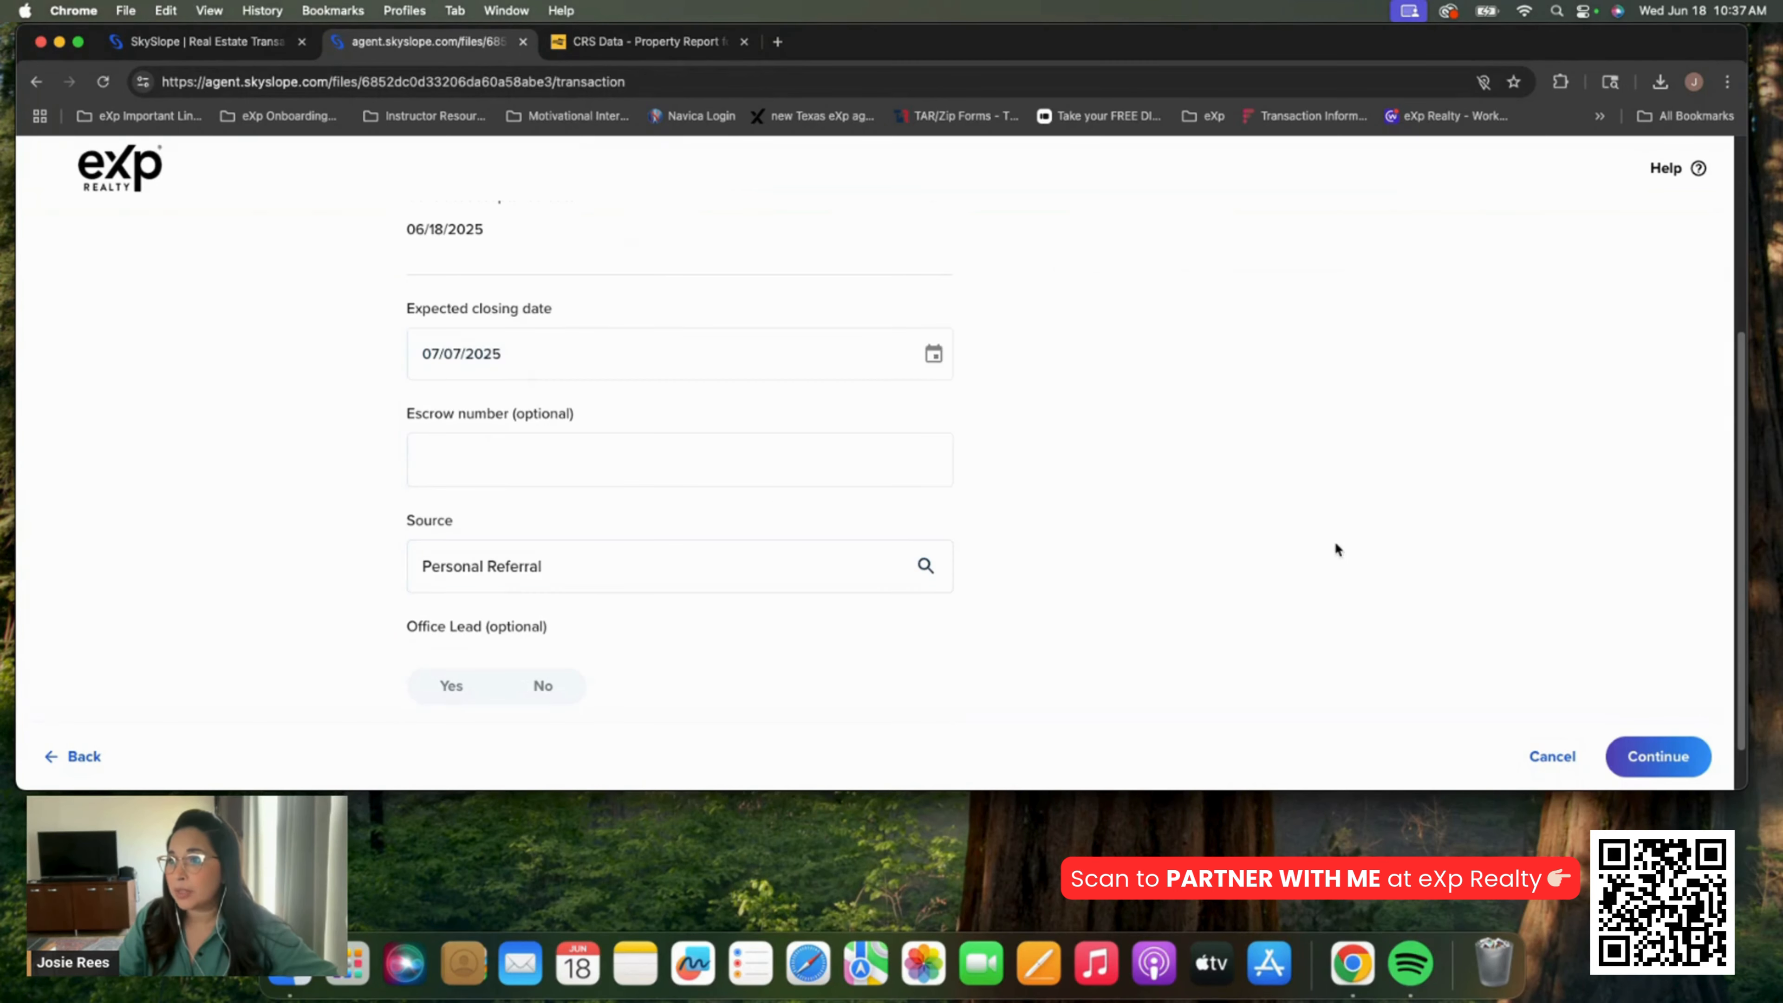
click(1659, 775)
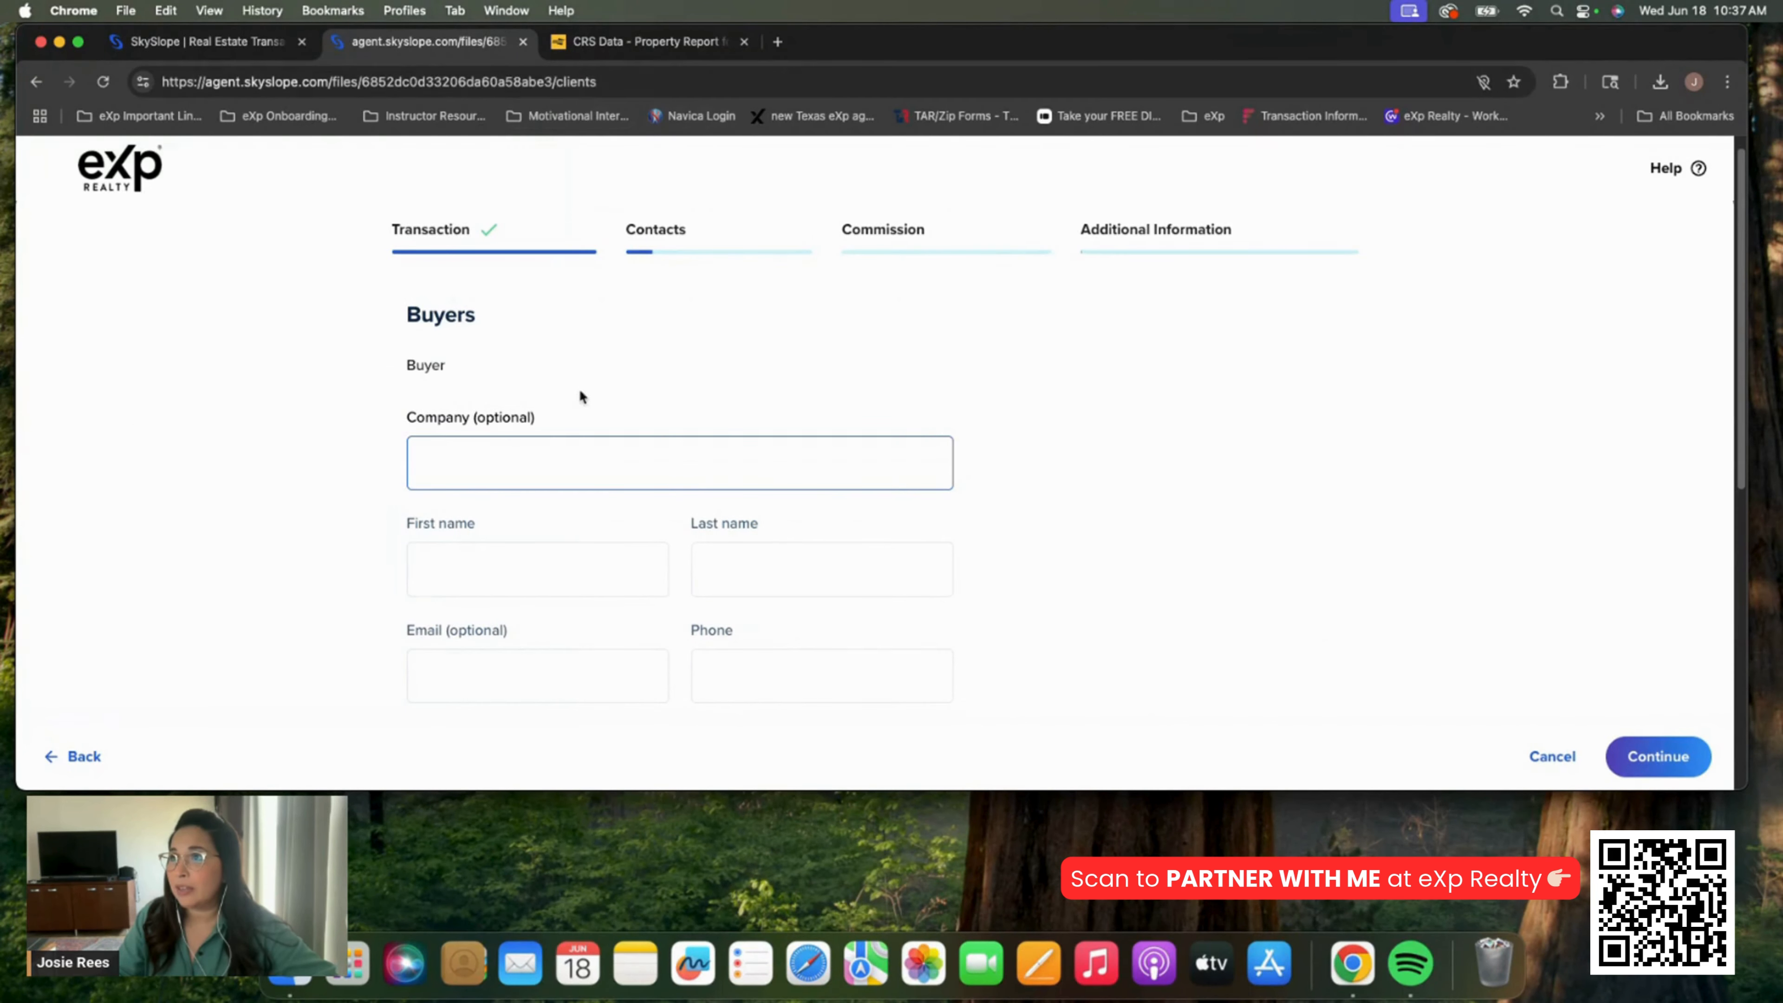
Review the buyer's name fields and the Sellers section on the Contacts page
click(553, 559)
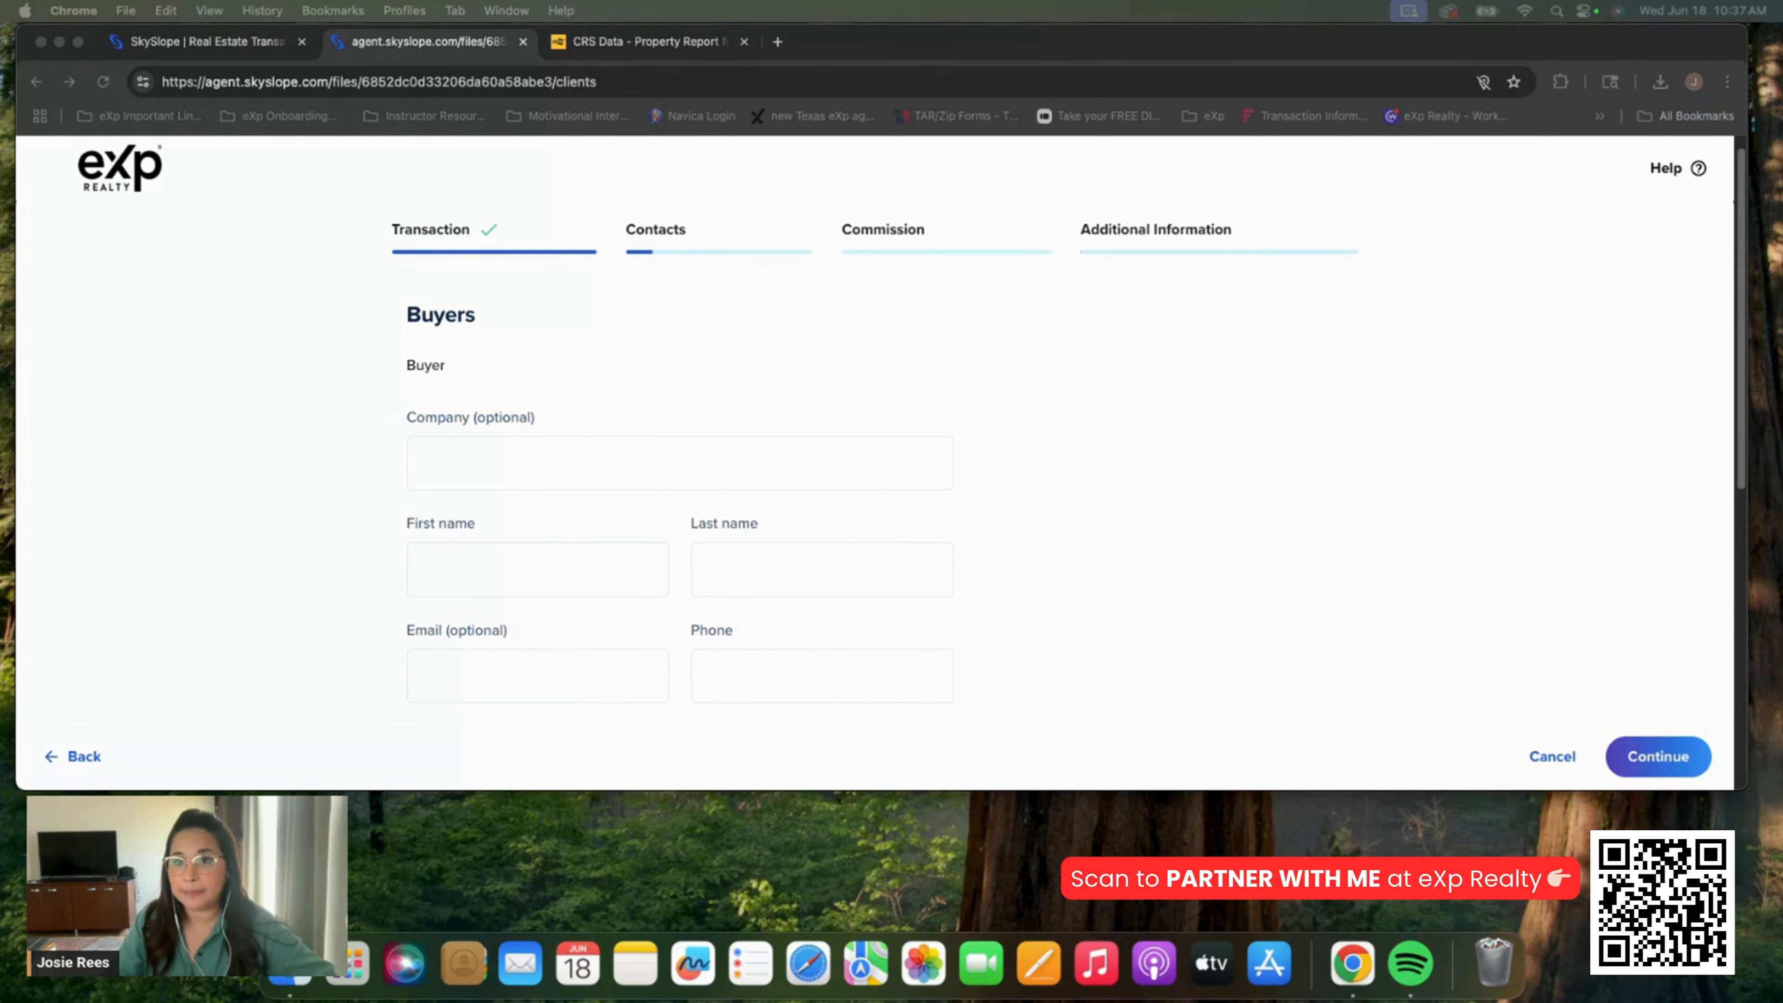
scroll(280, 397, down, 10)
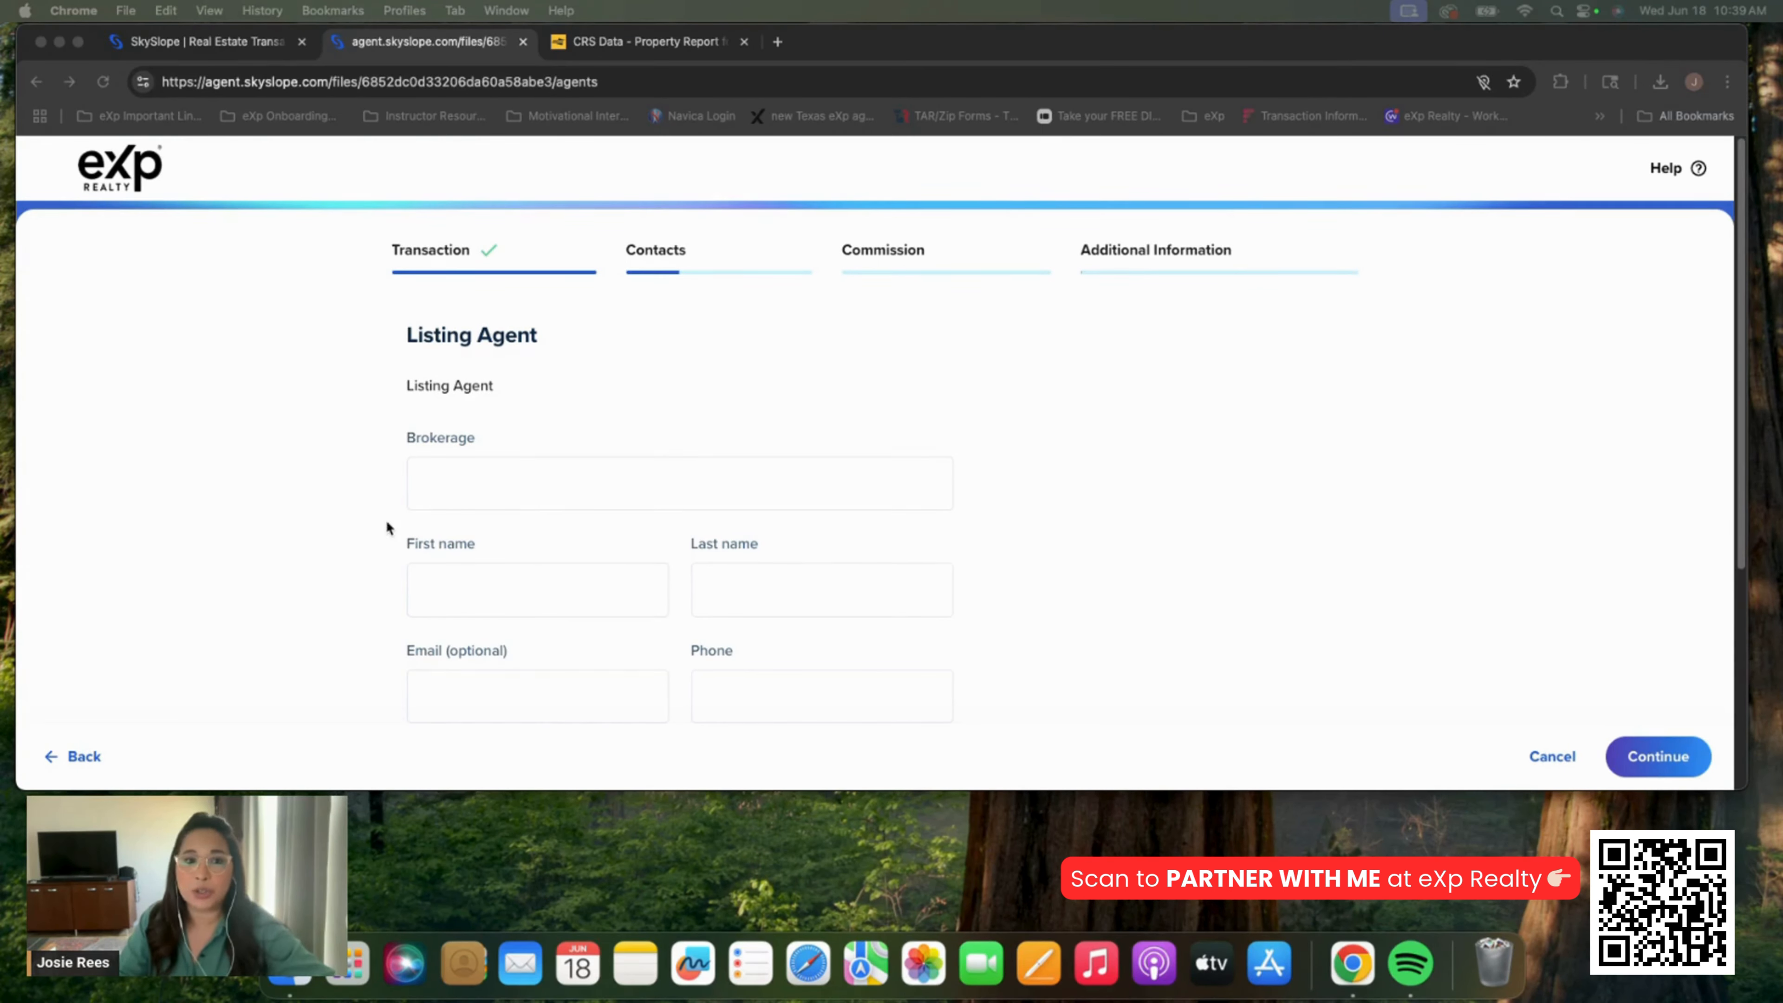
Enter N/A as the listing agent's brokerage, first name and last name
scroll(384, 523, down, 3)
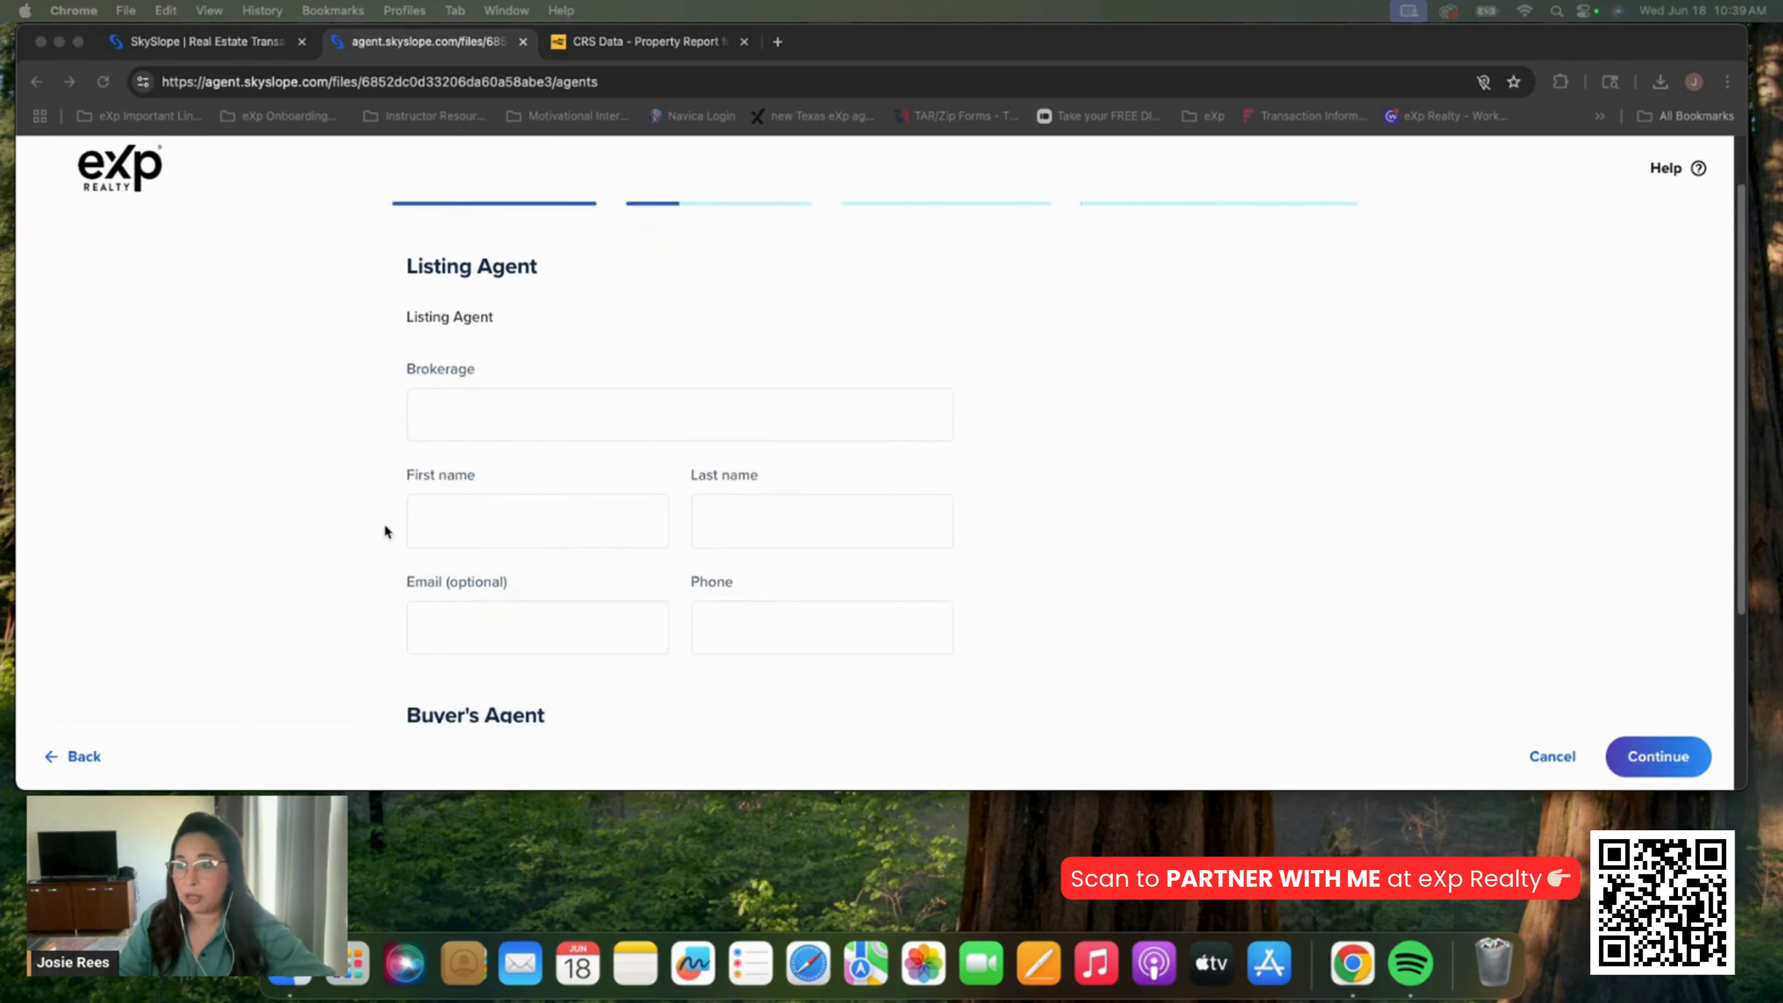
click(518, 363)
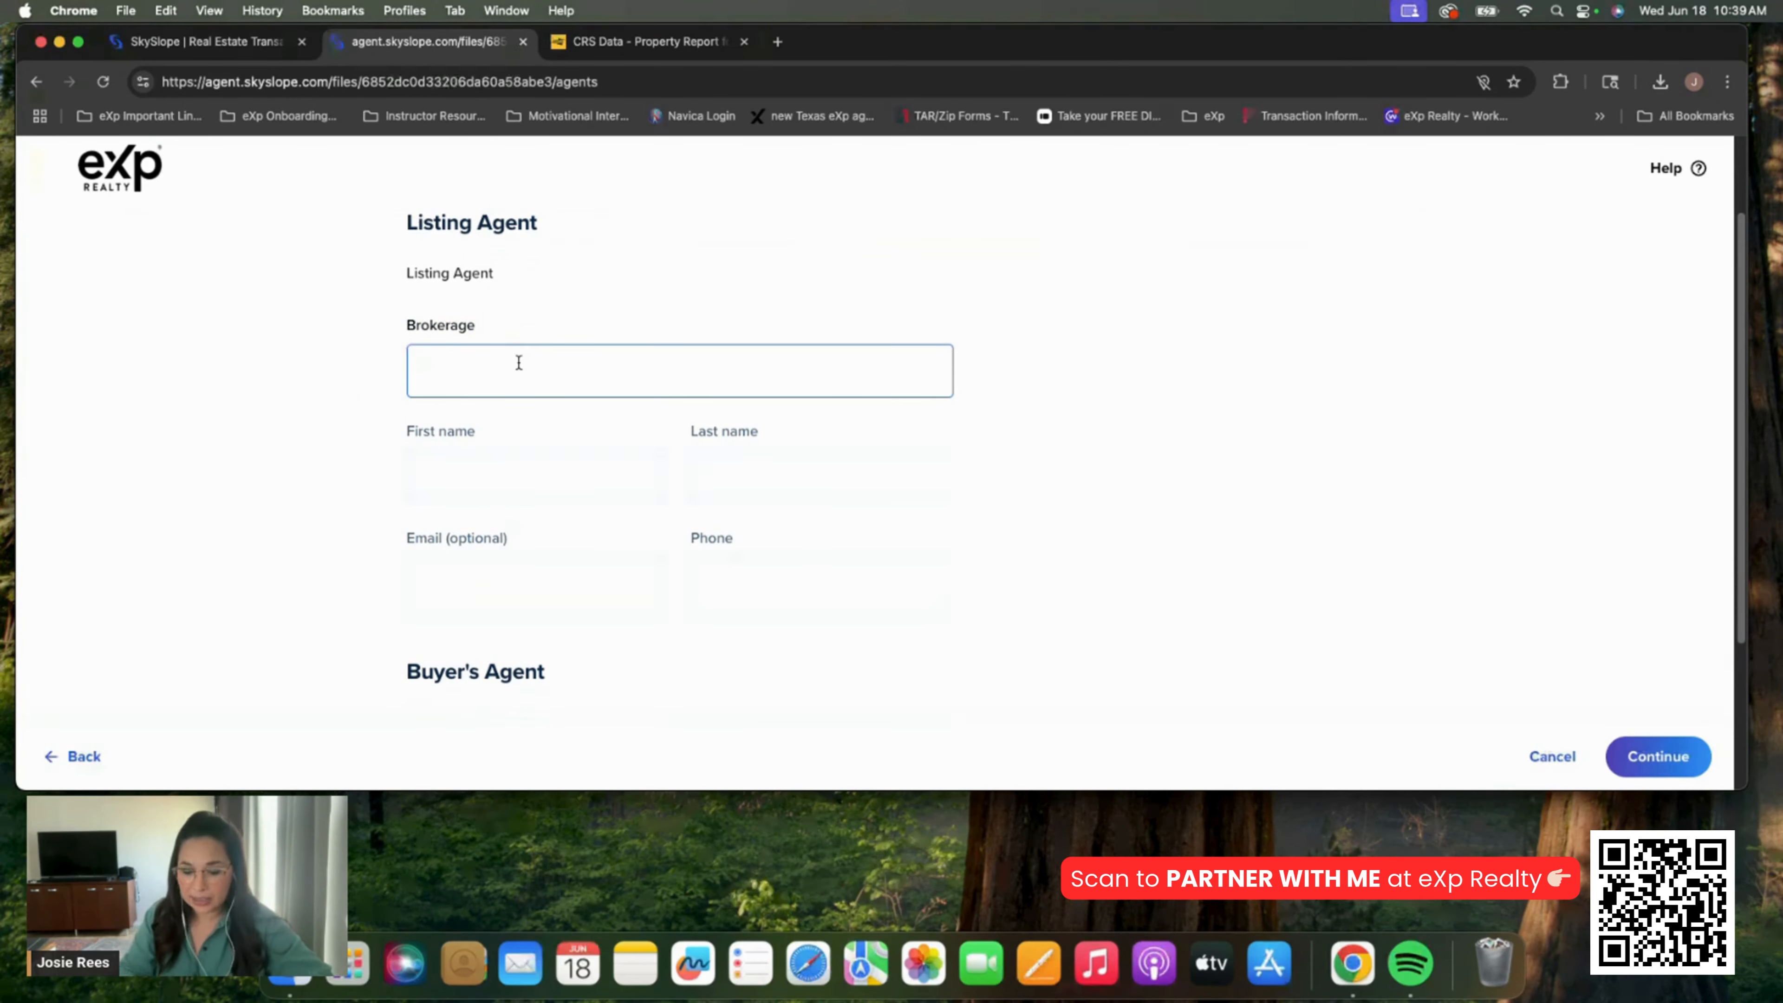
text(N/A)
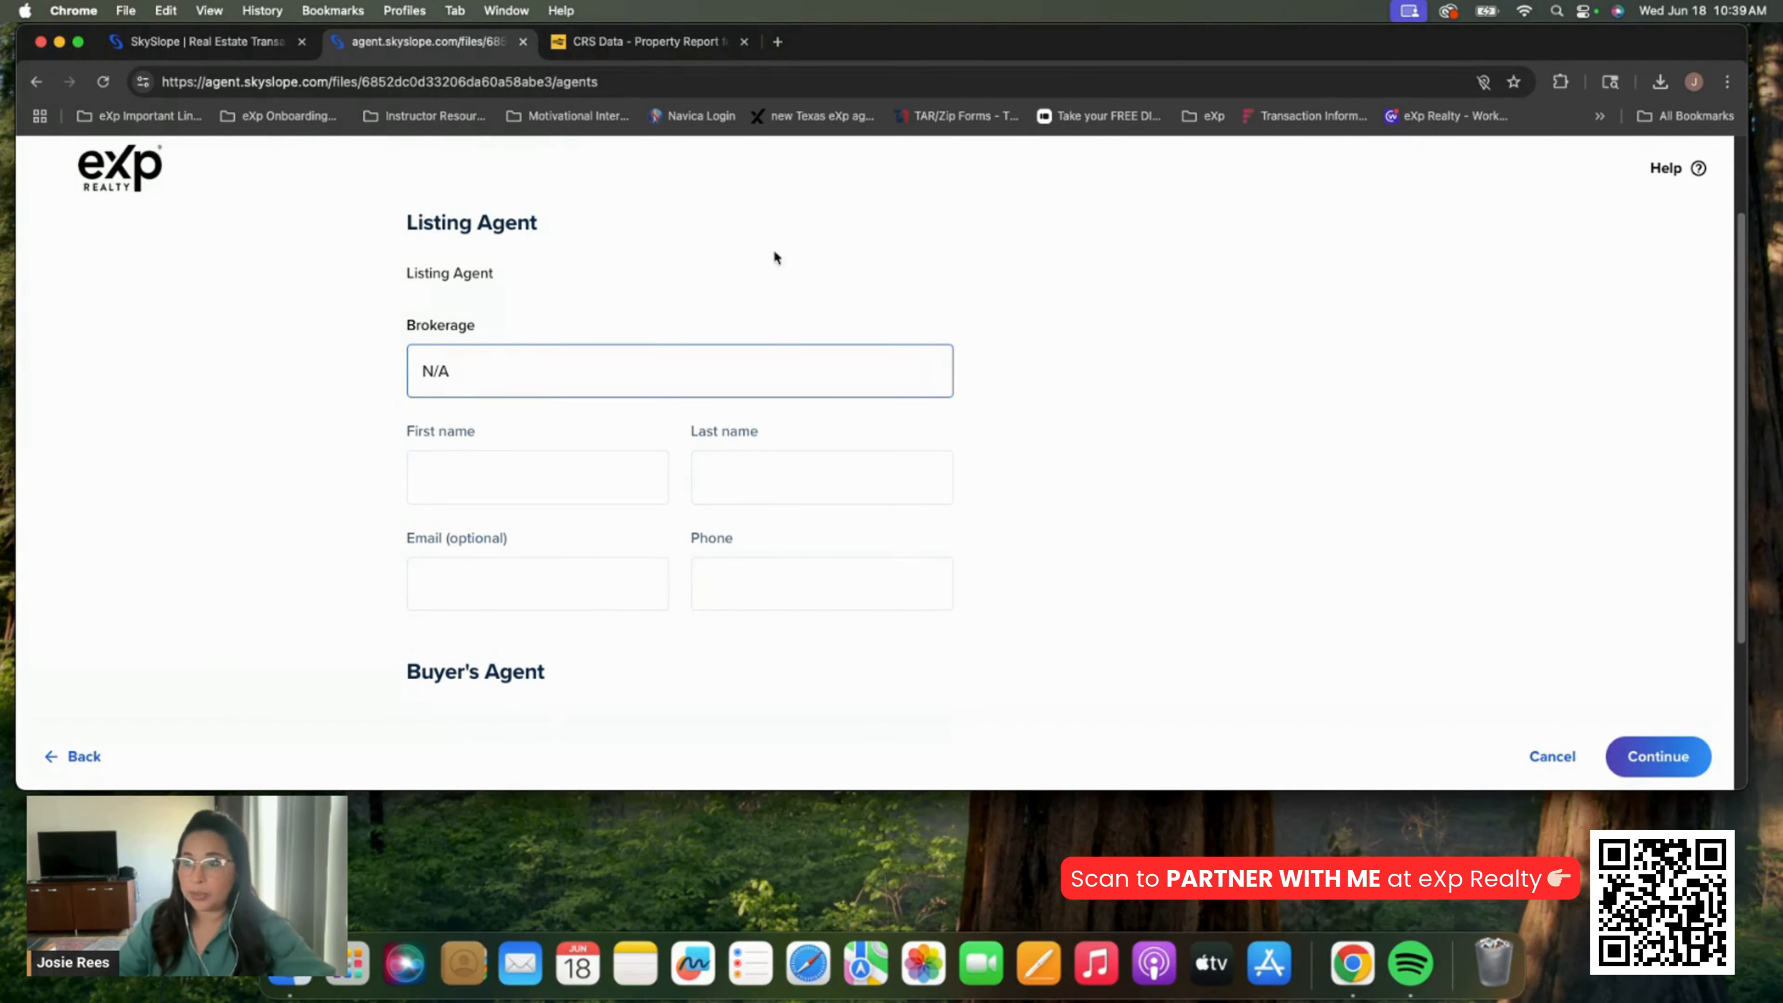
click(565, 473)
text(N/A)
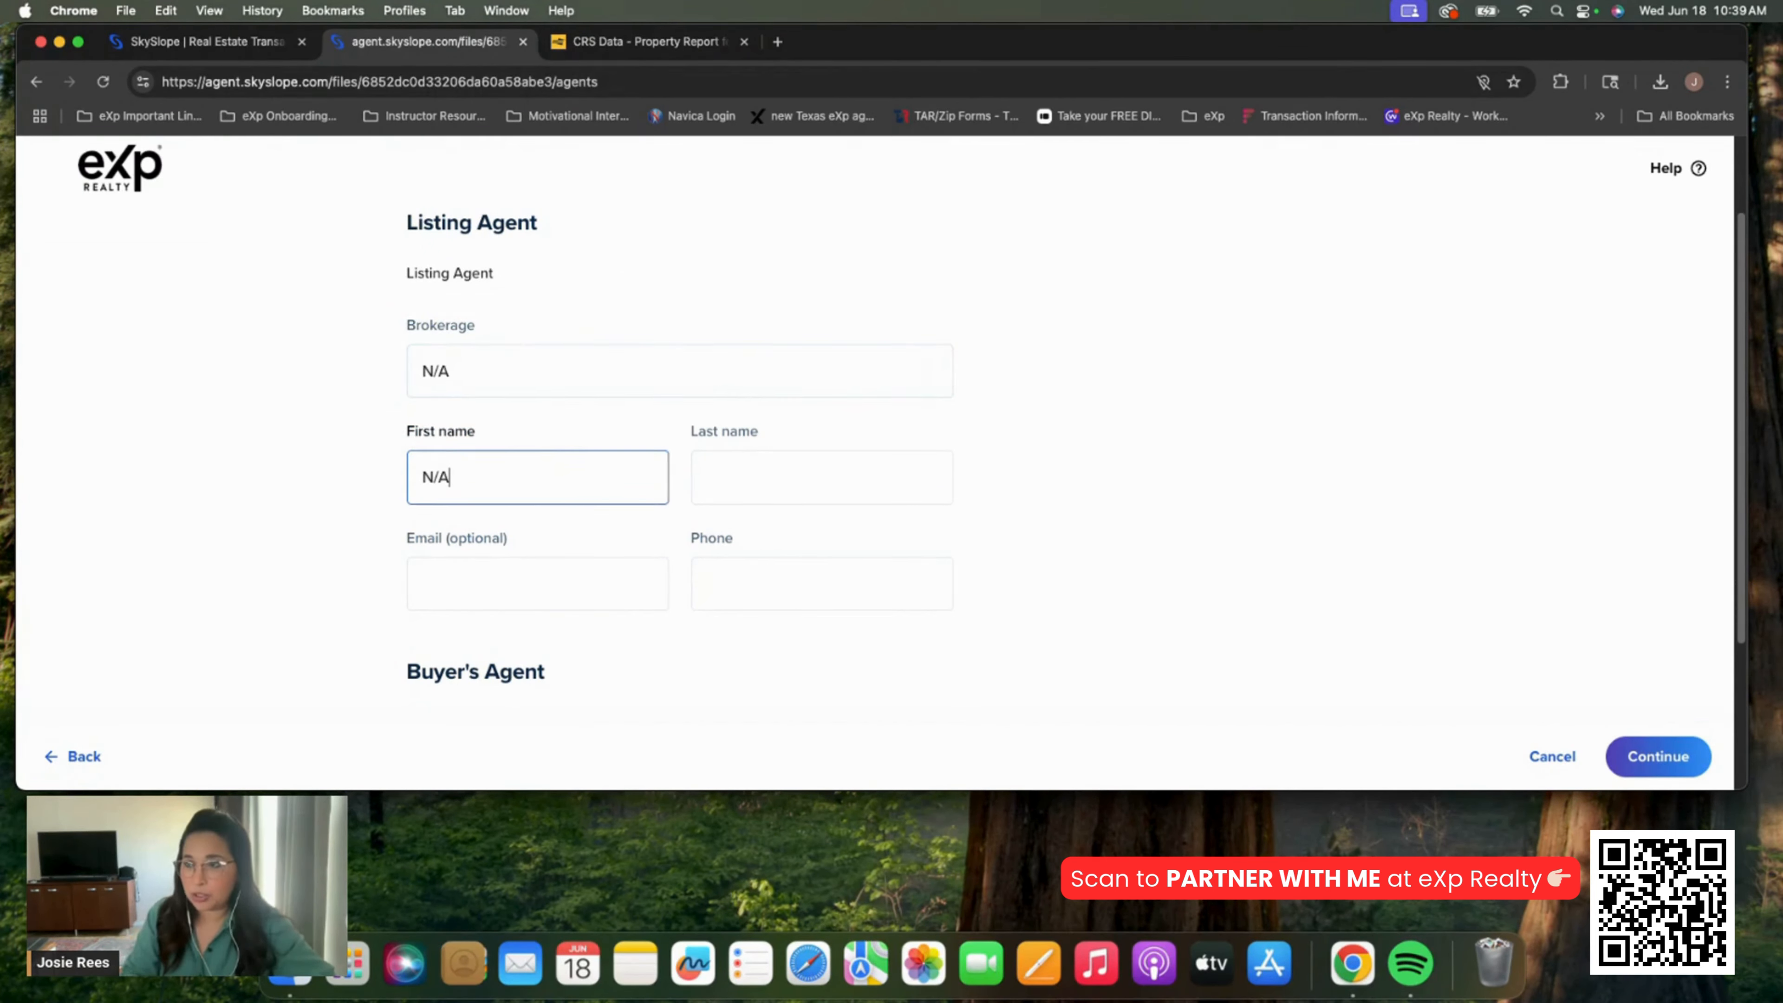
key(Tab)
text(N/A)
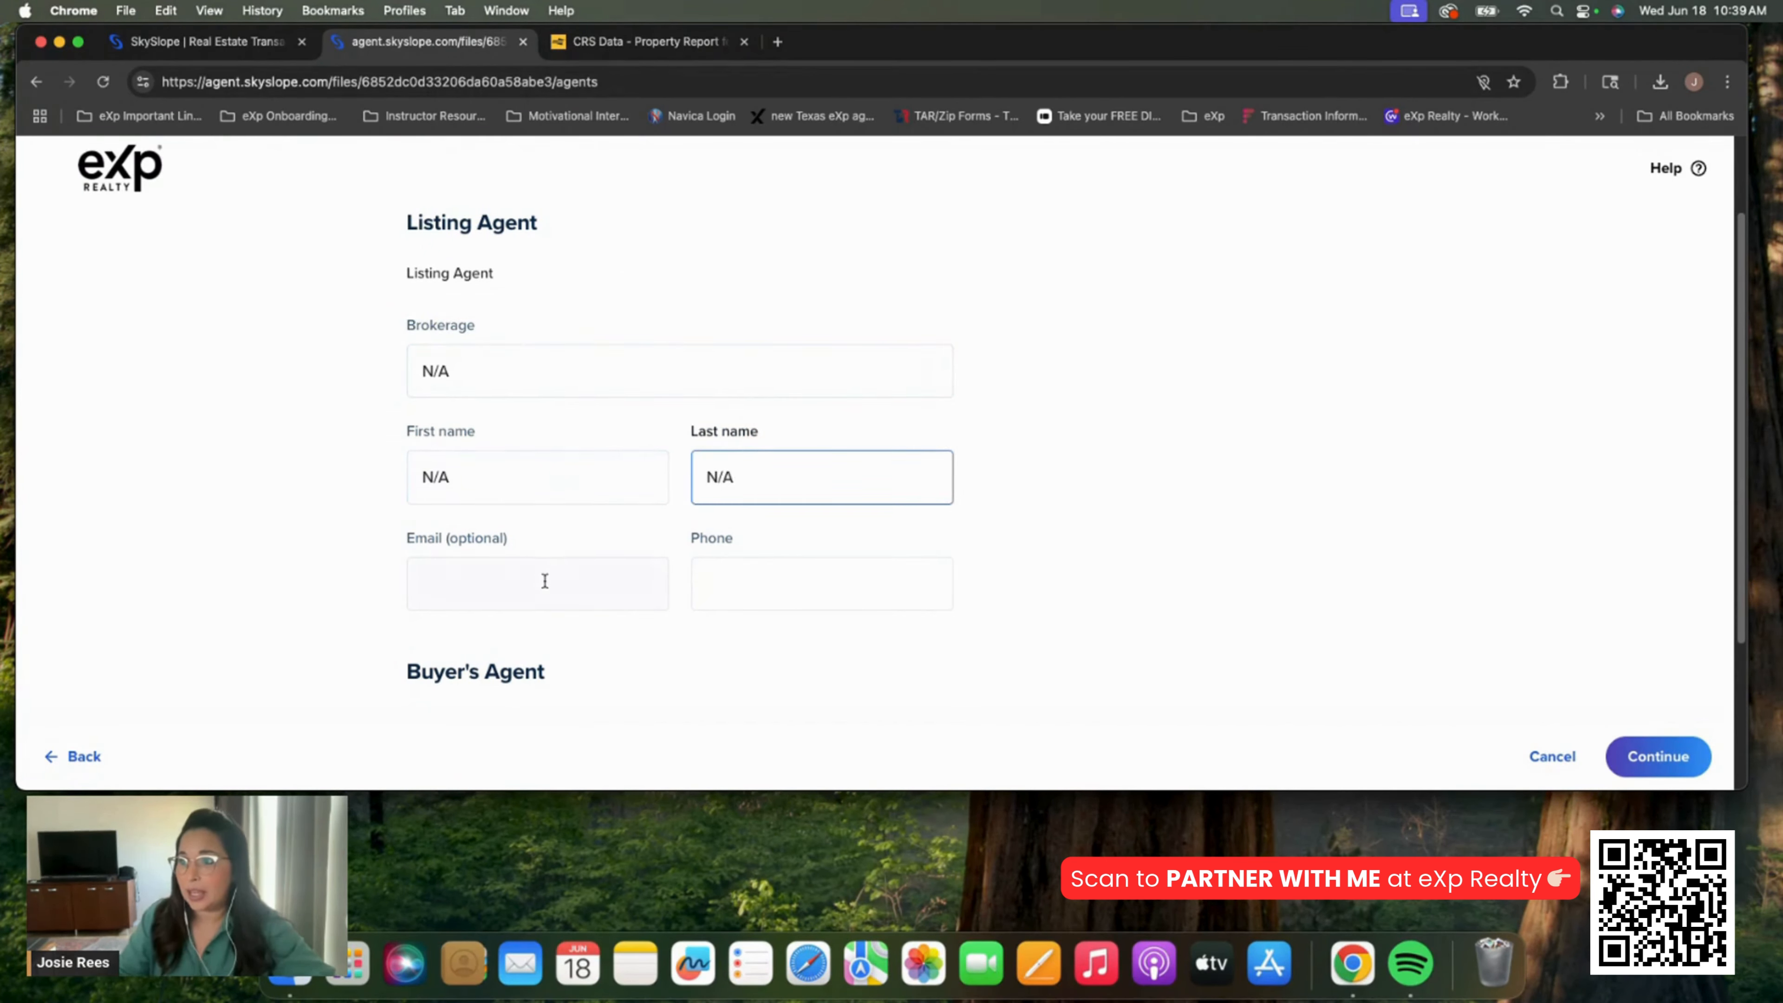
click(544, 581)
click(765, 597)
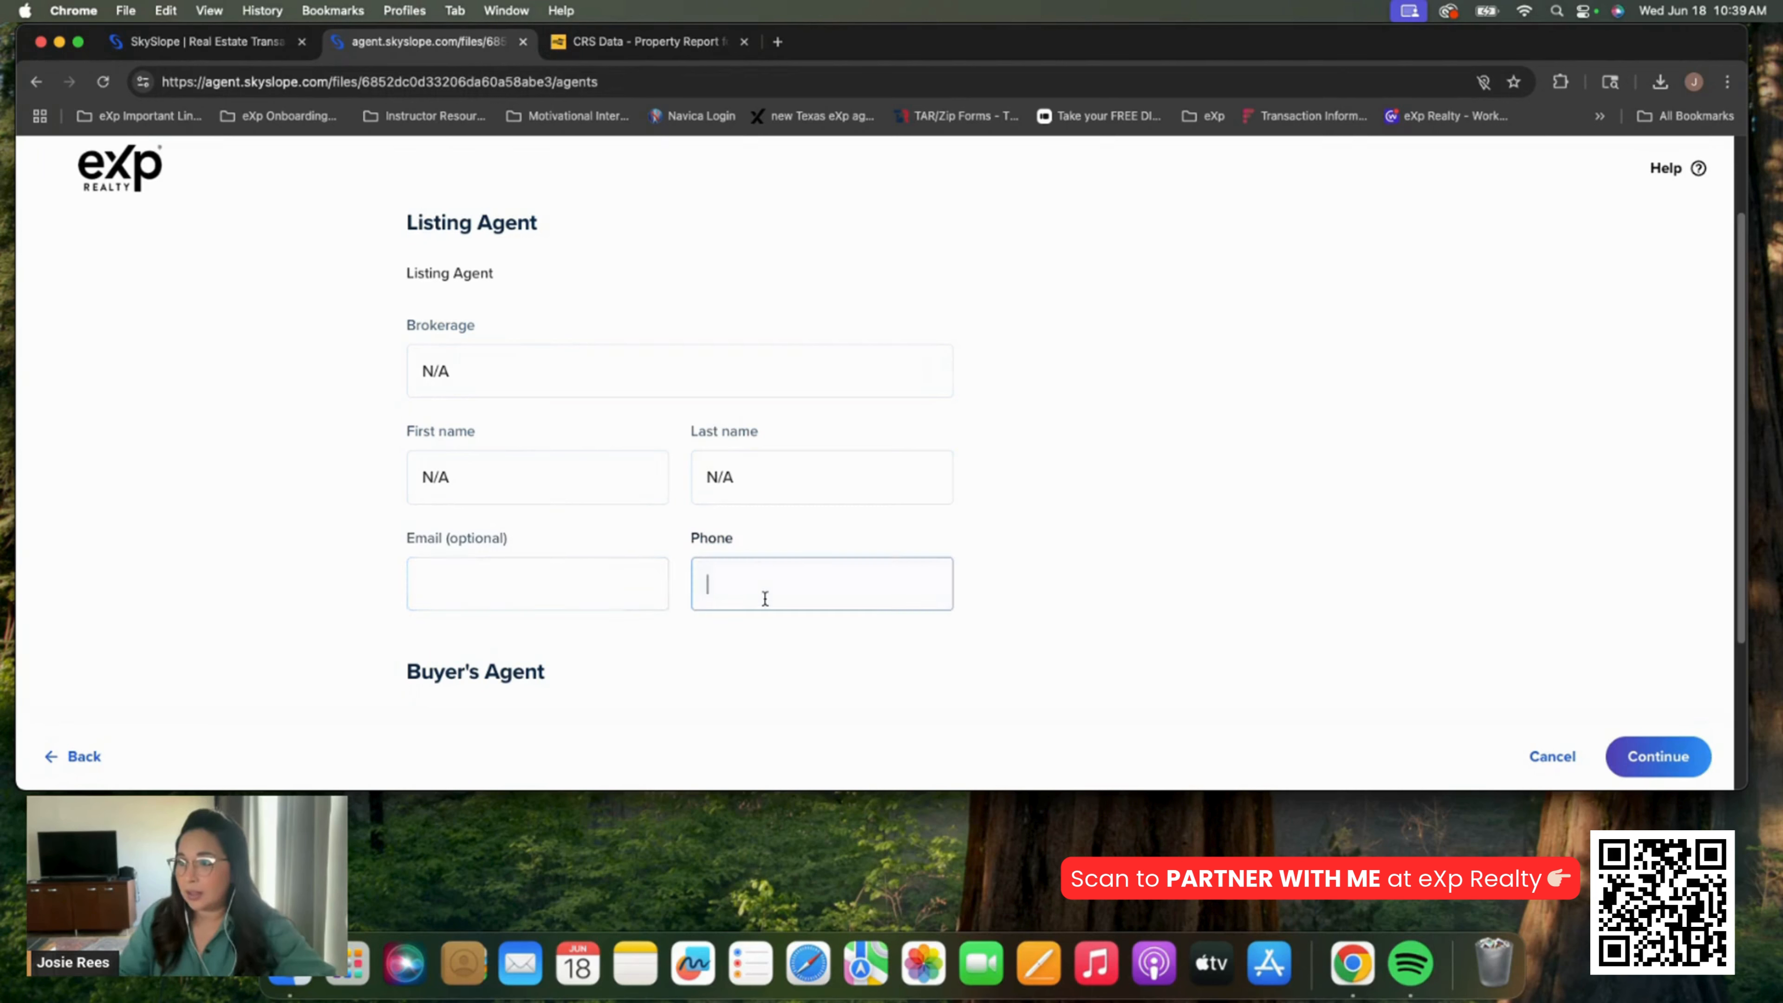
text(0000000000)
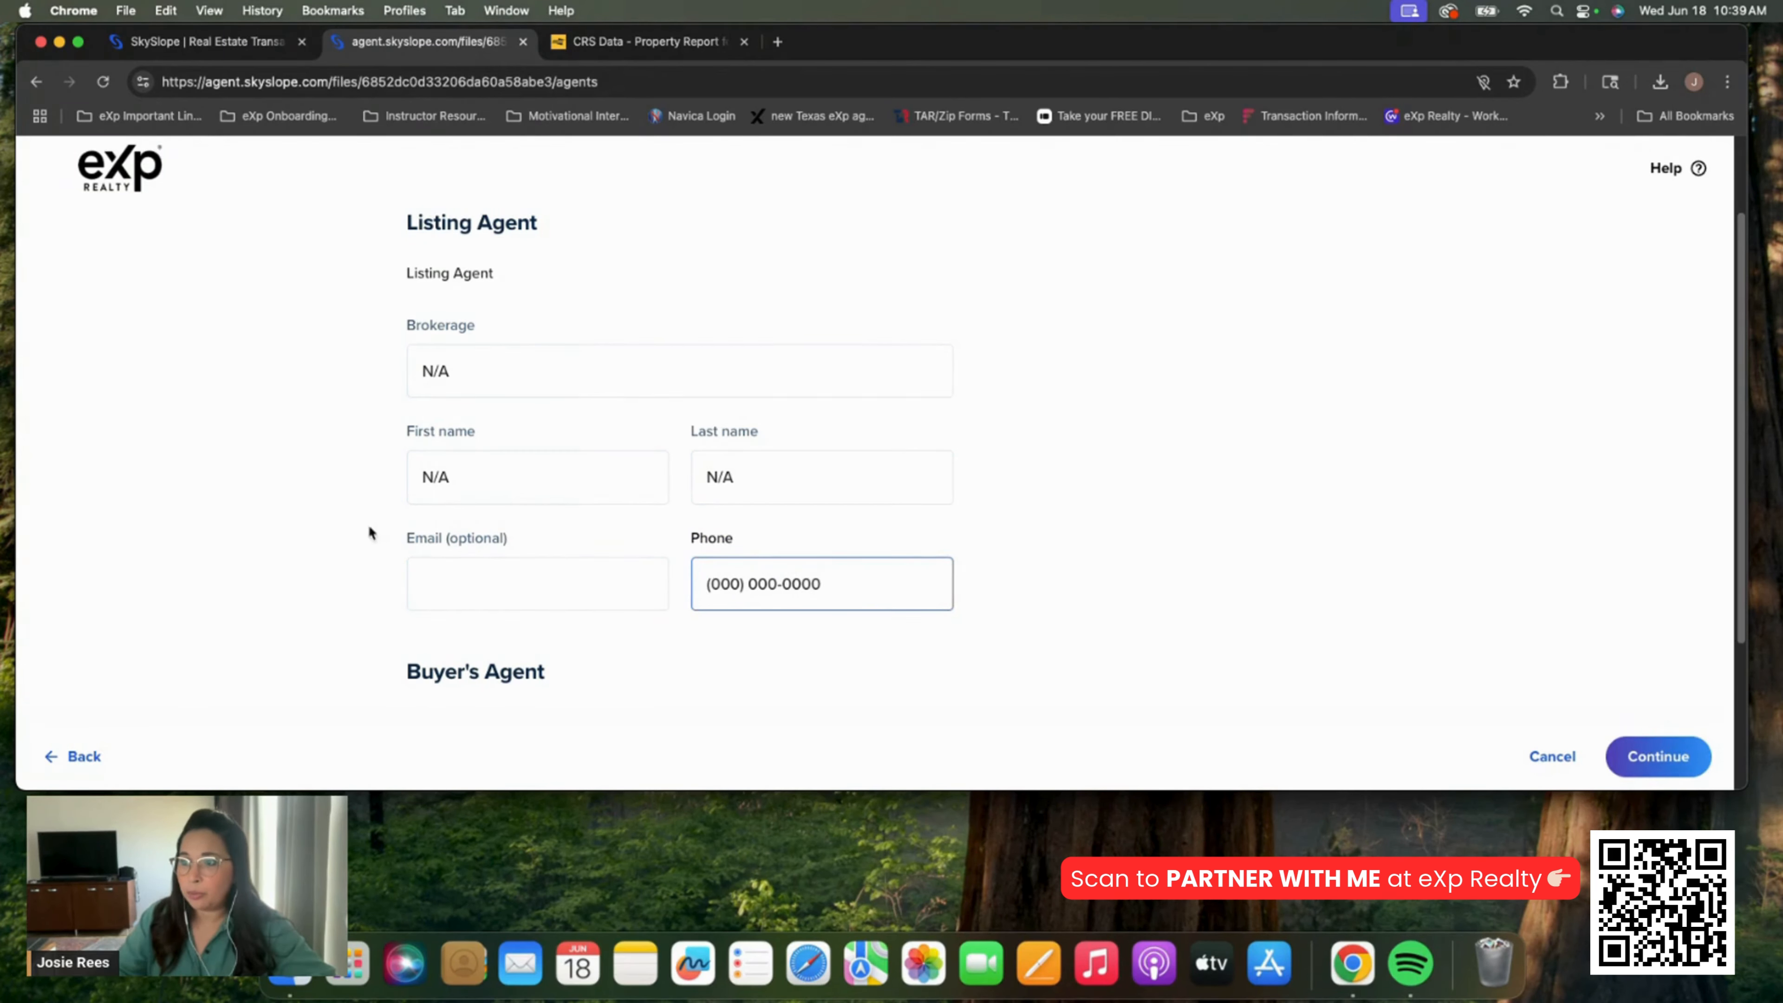
scroll(463, 492, down, 3)
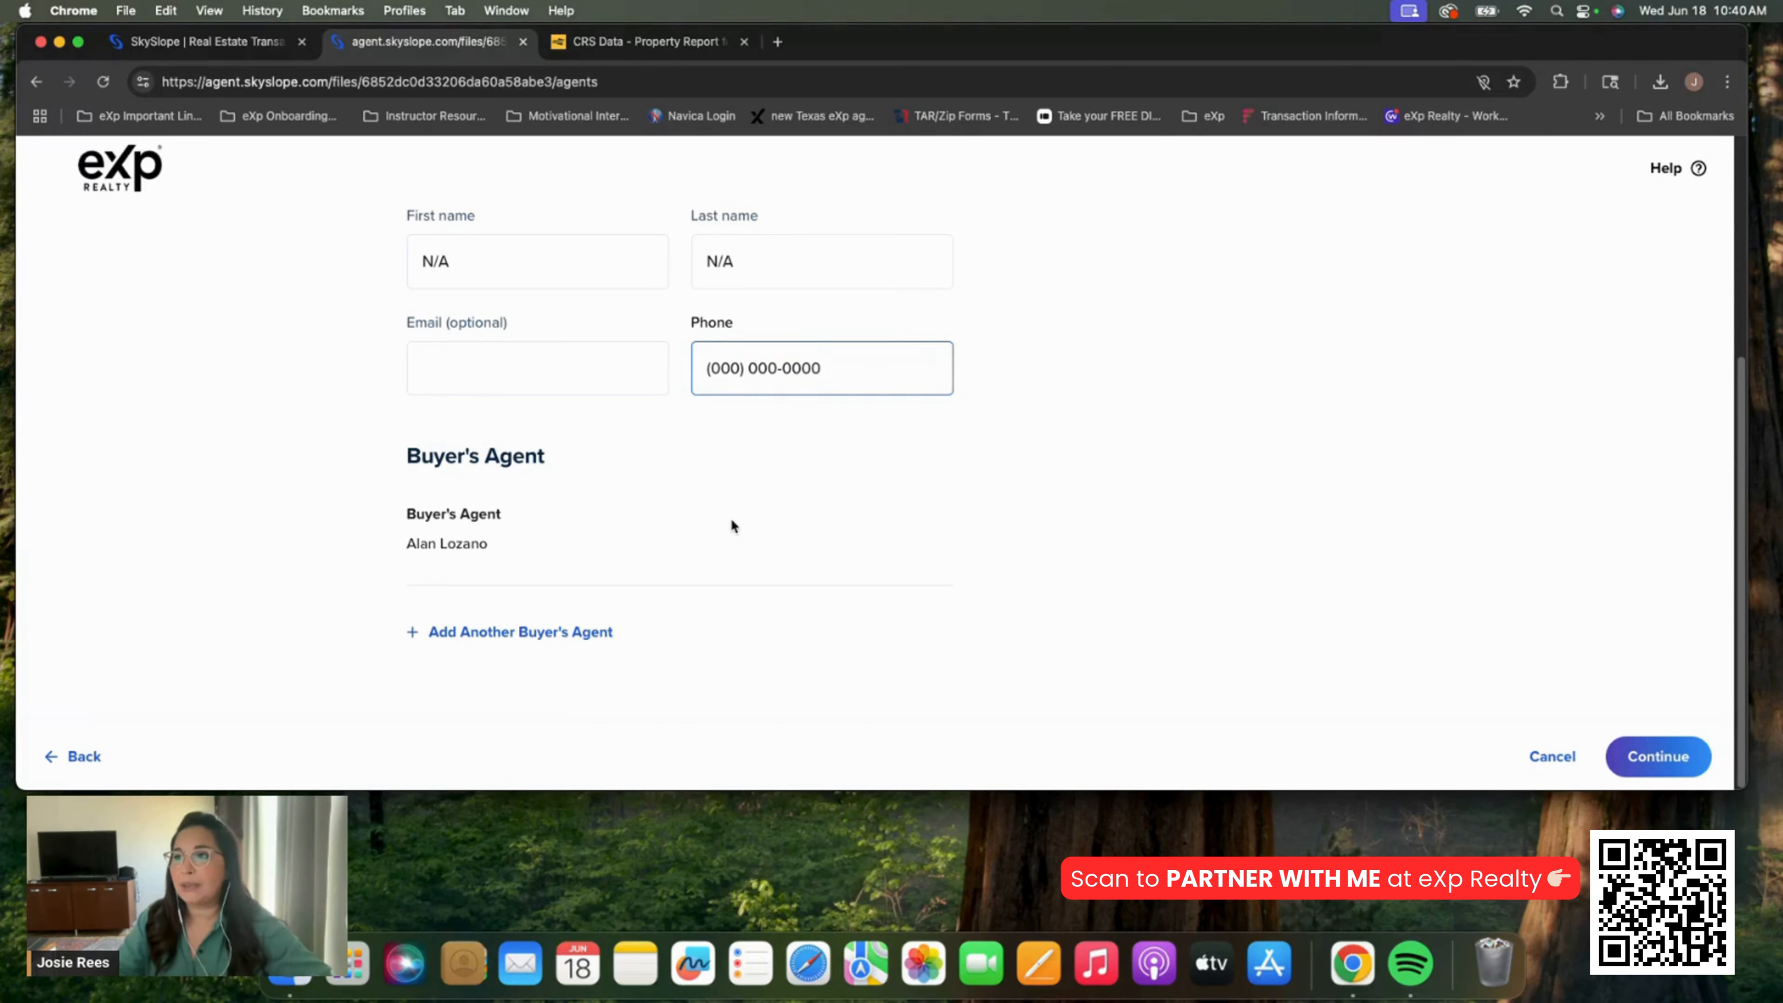
click(1063, 512)
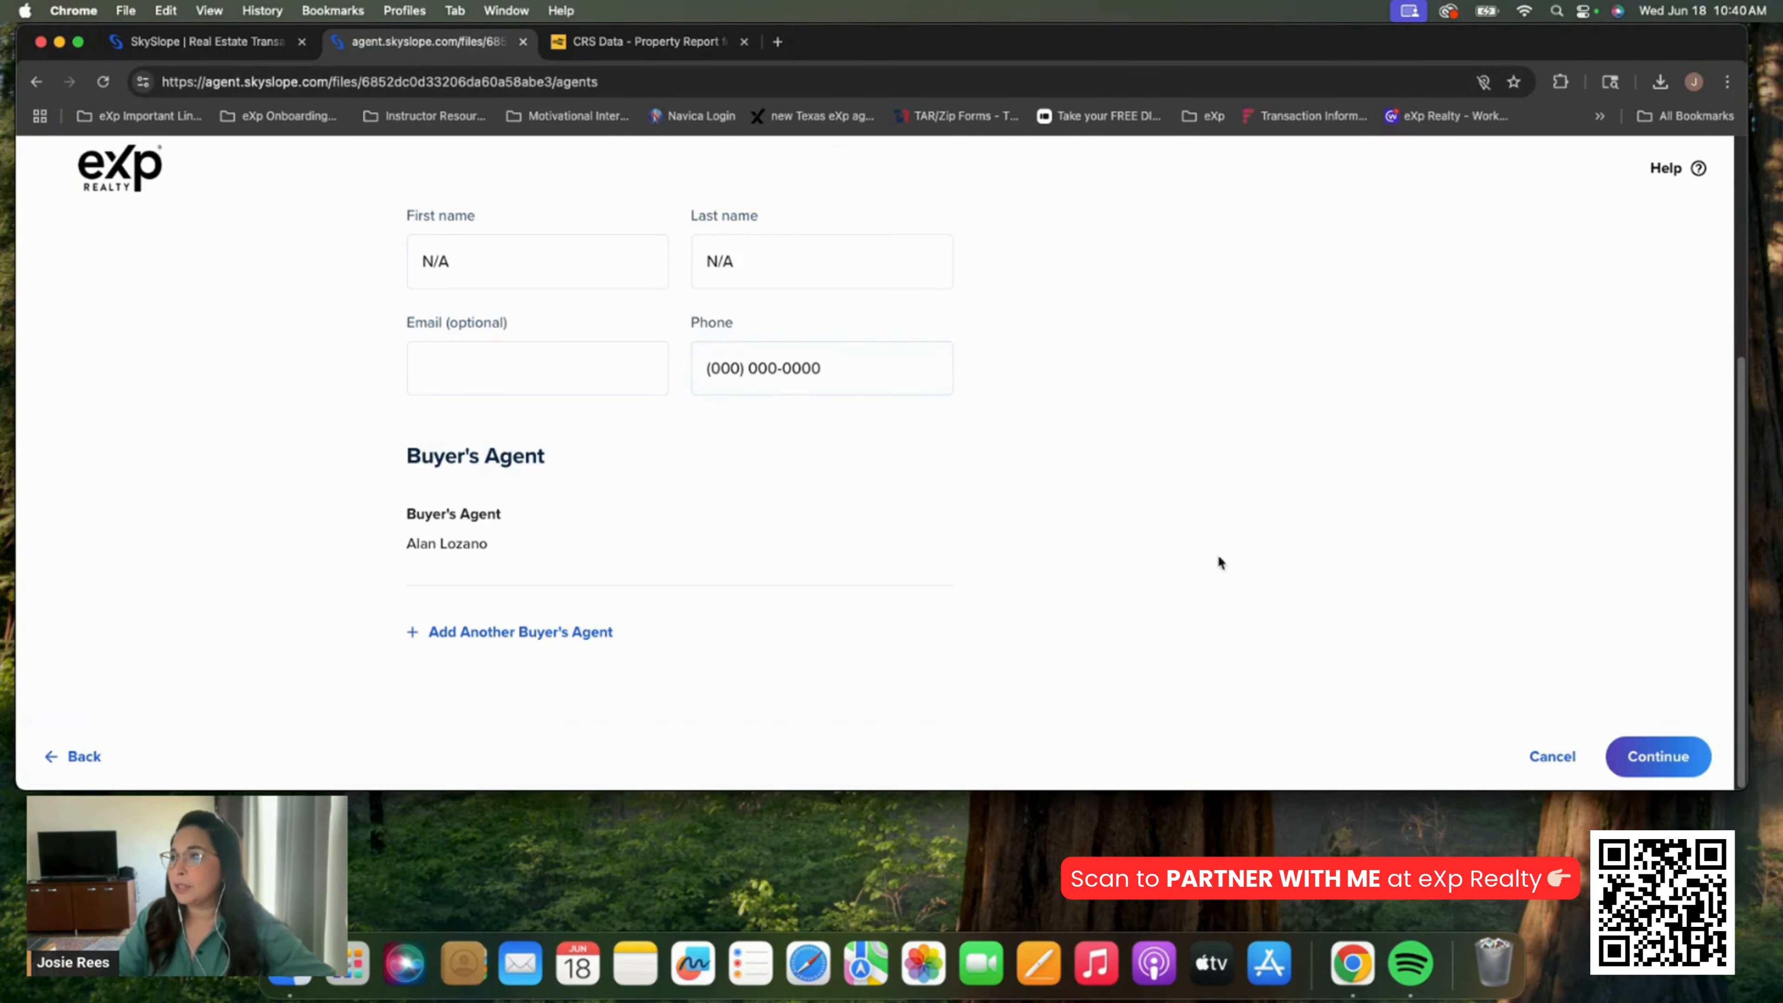
Make title the primary contact type and select Stewart Title from the suggestions
click(1668, 758)
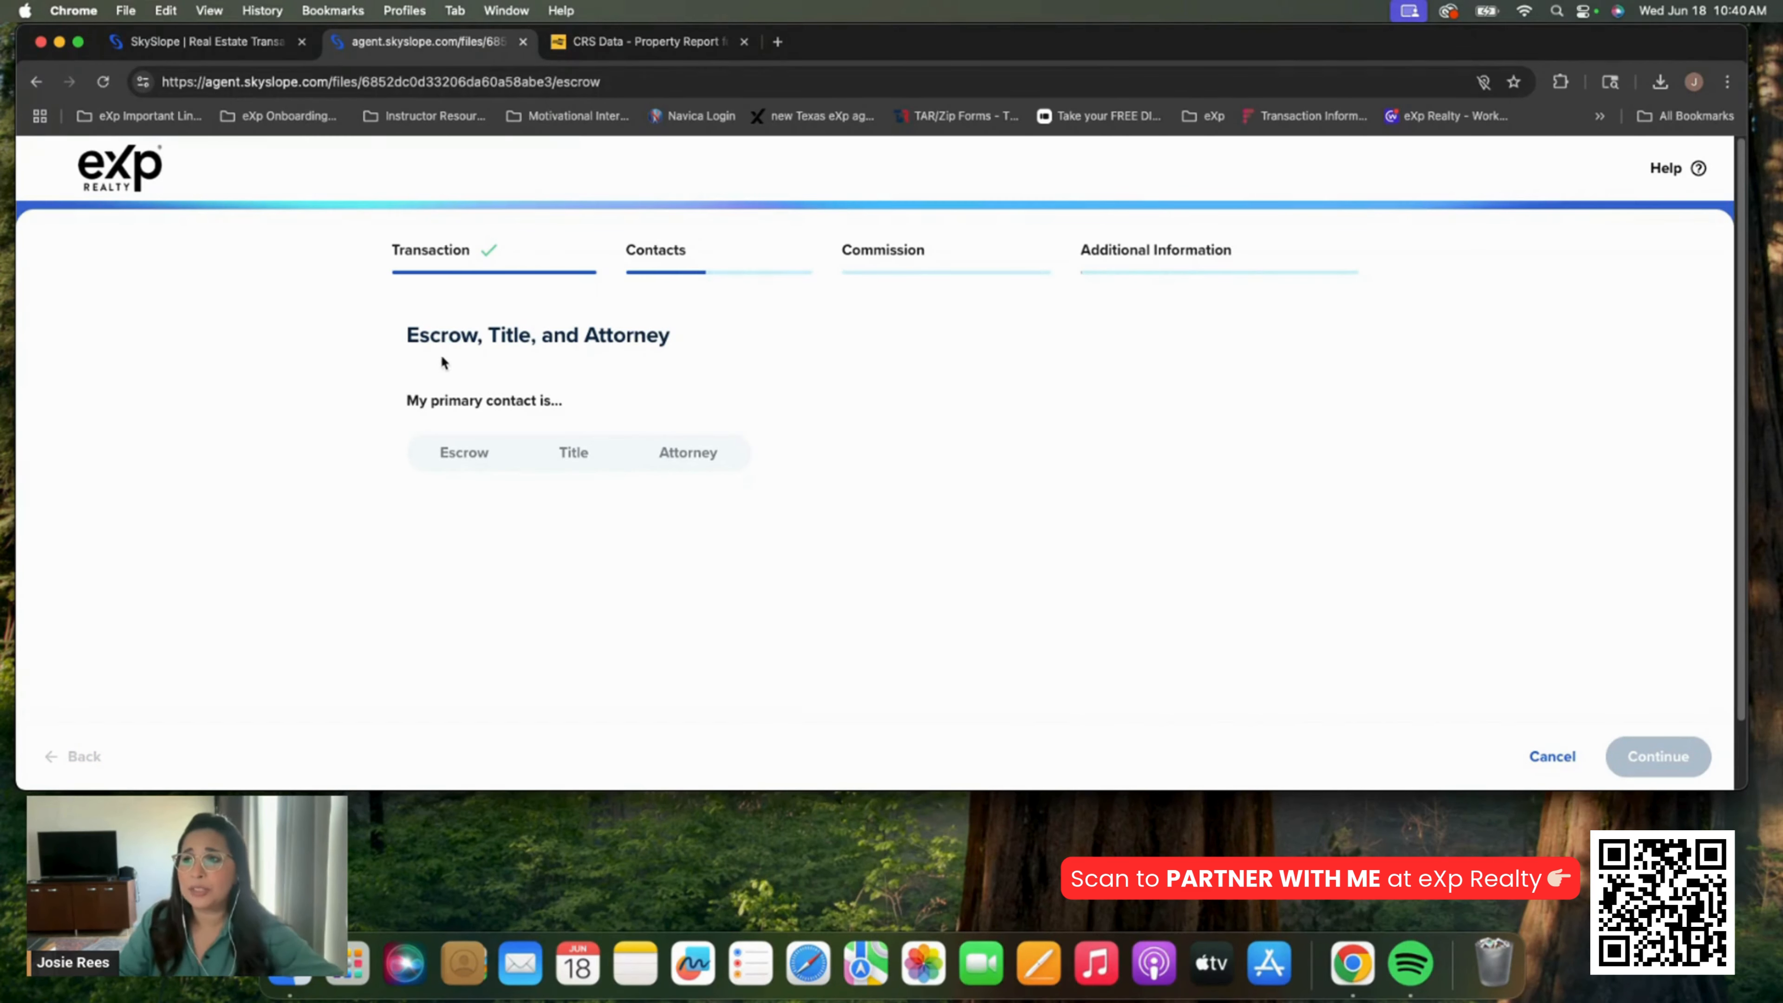
click(589, 455)
scroll(912, 420, down, 1)
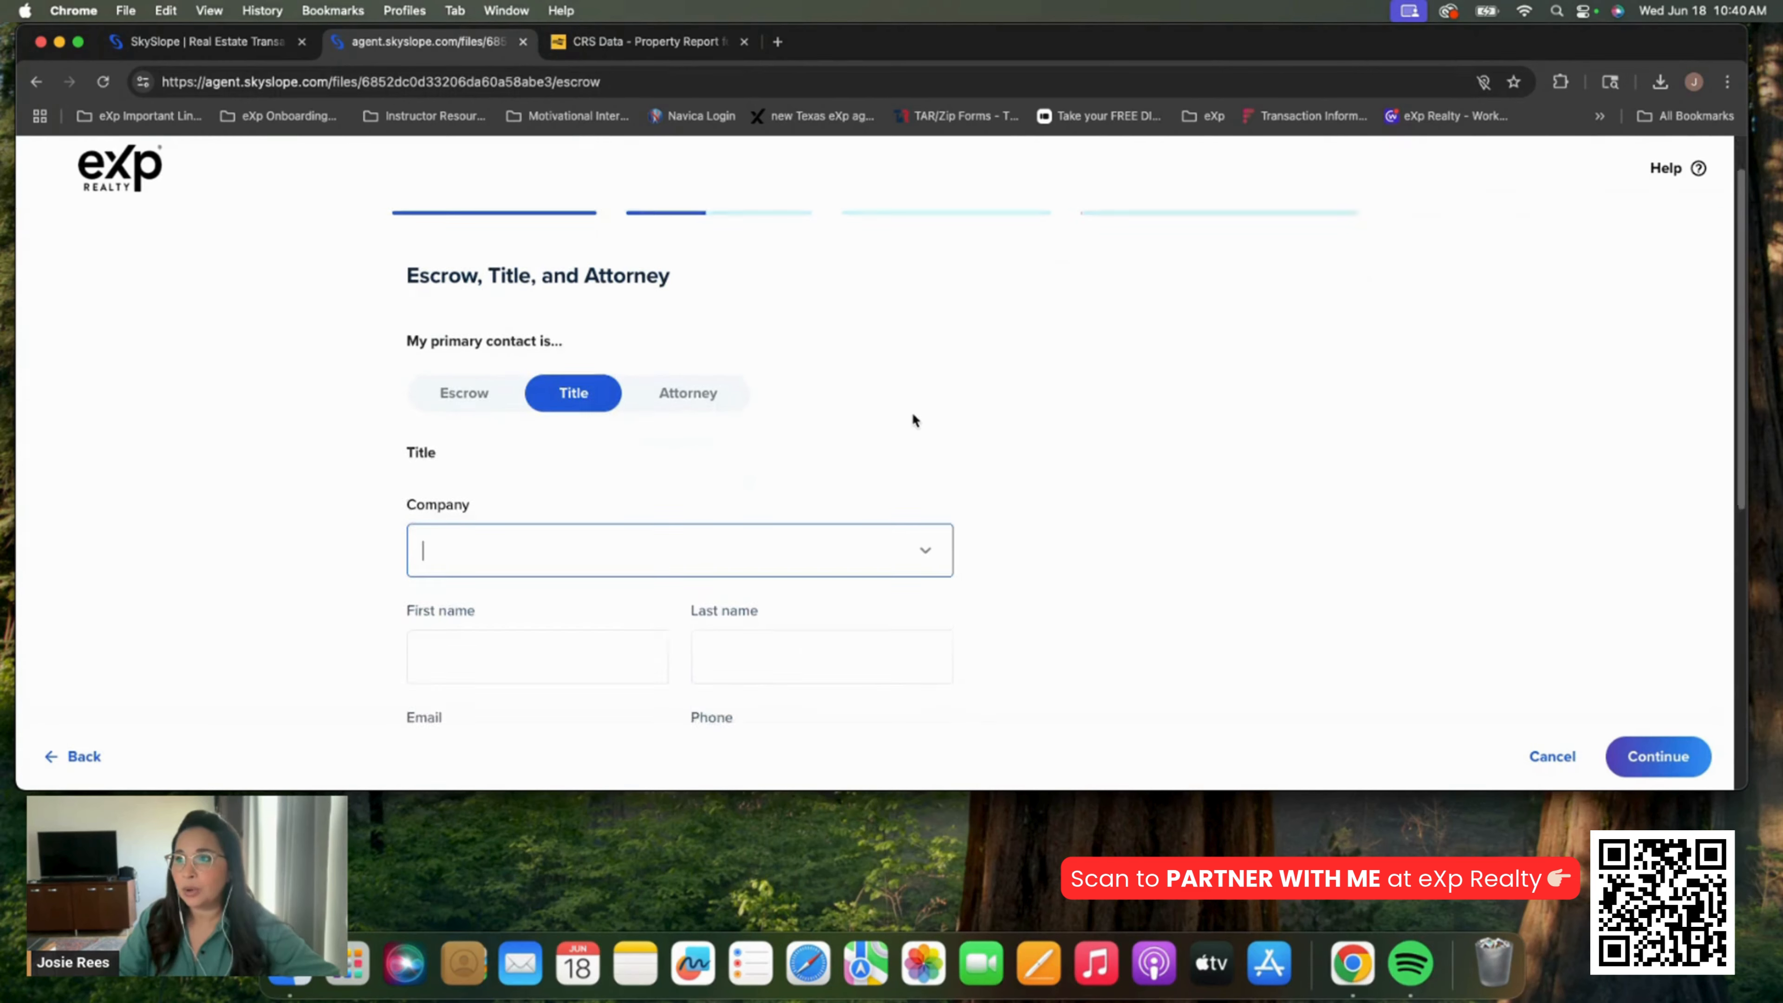
scroll(912, 415, down, 1)
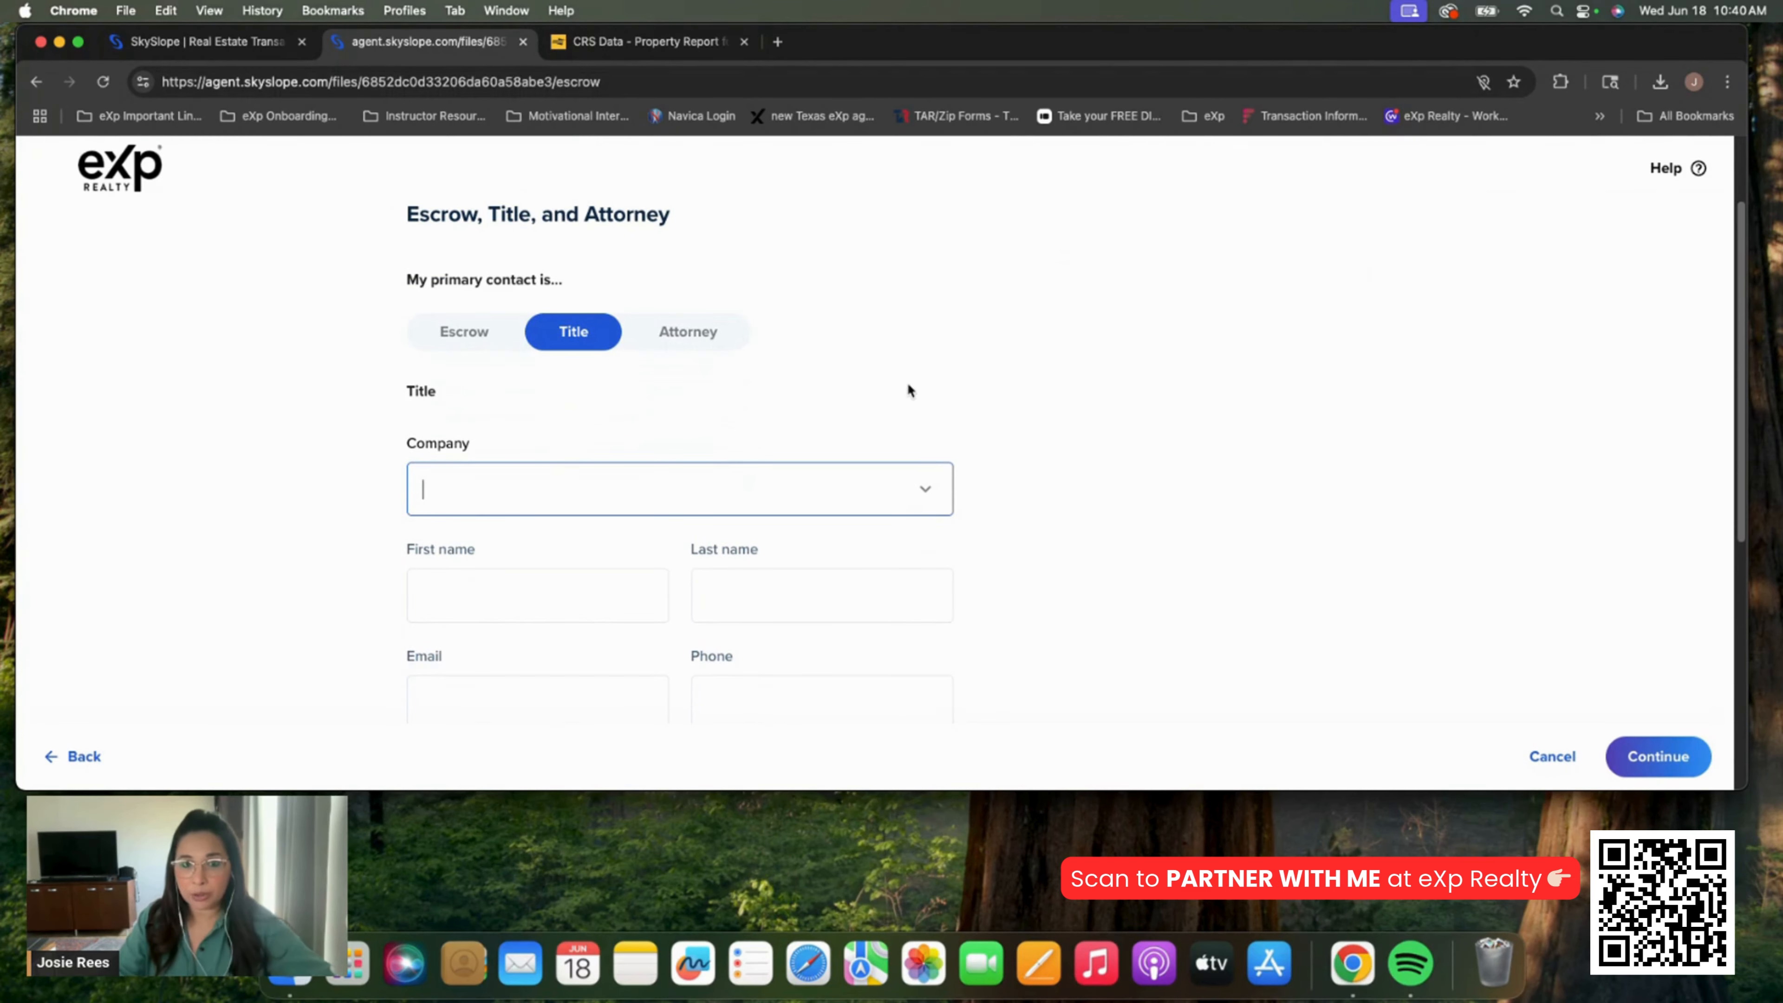
text(Ste)
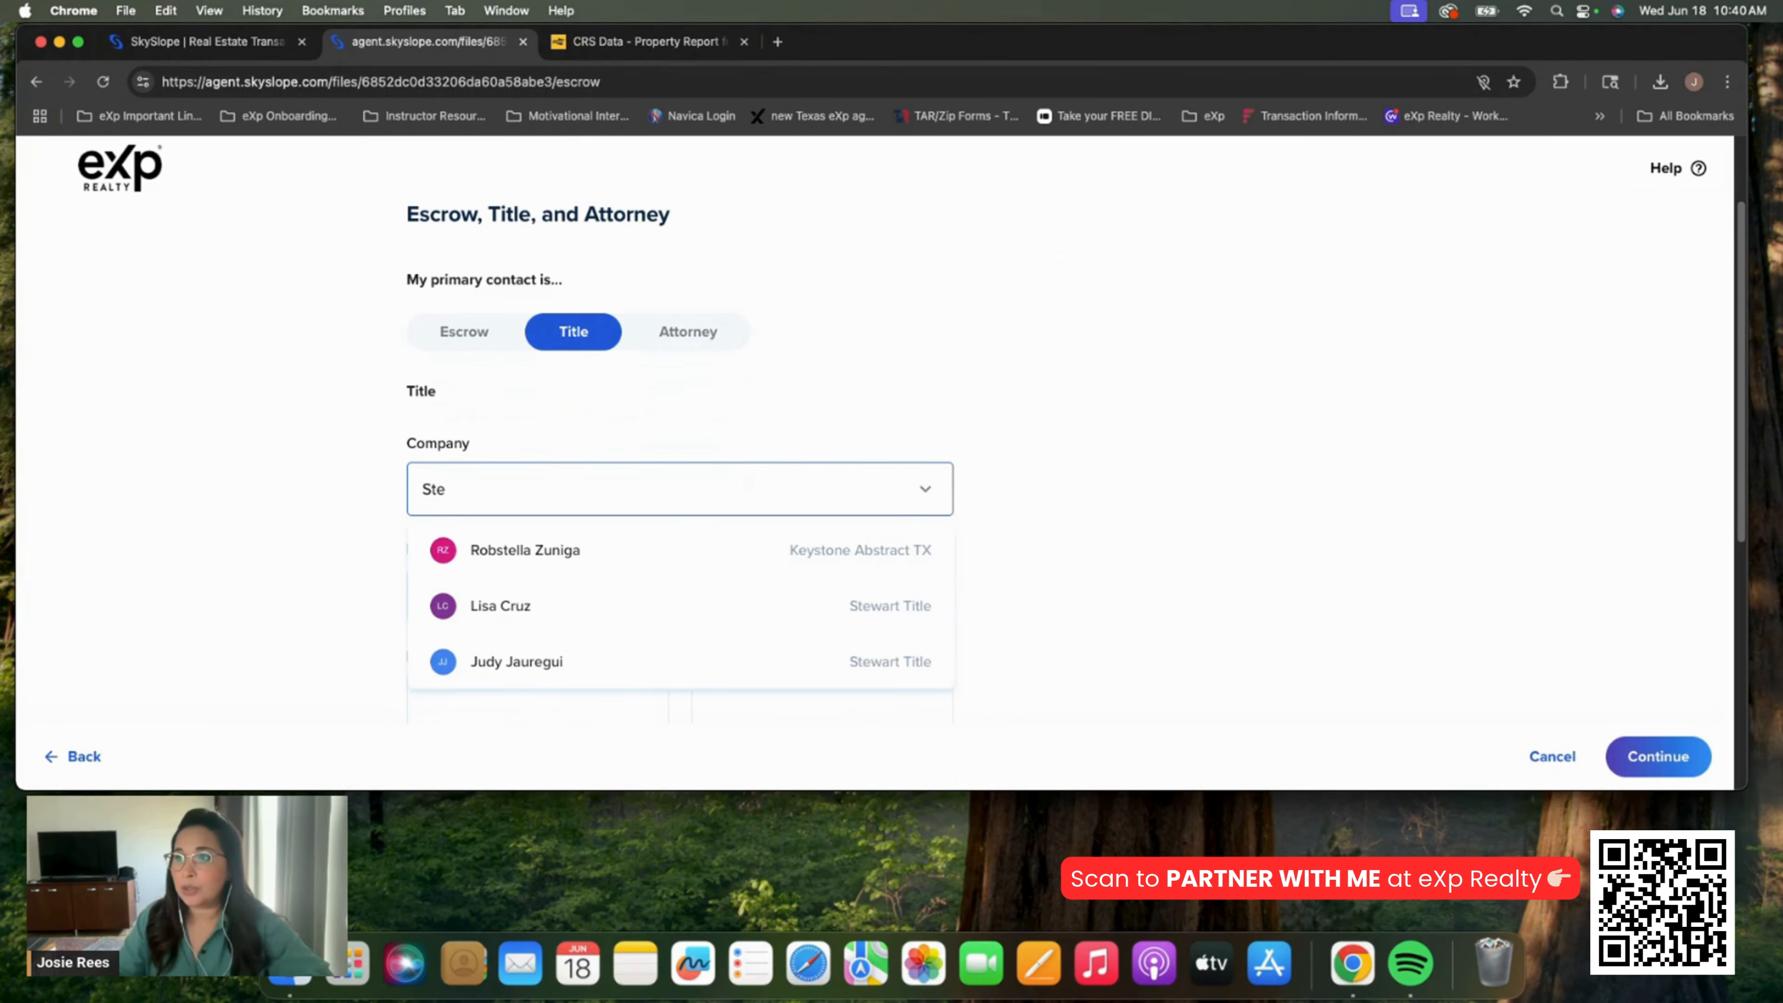
click(598, 661)
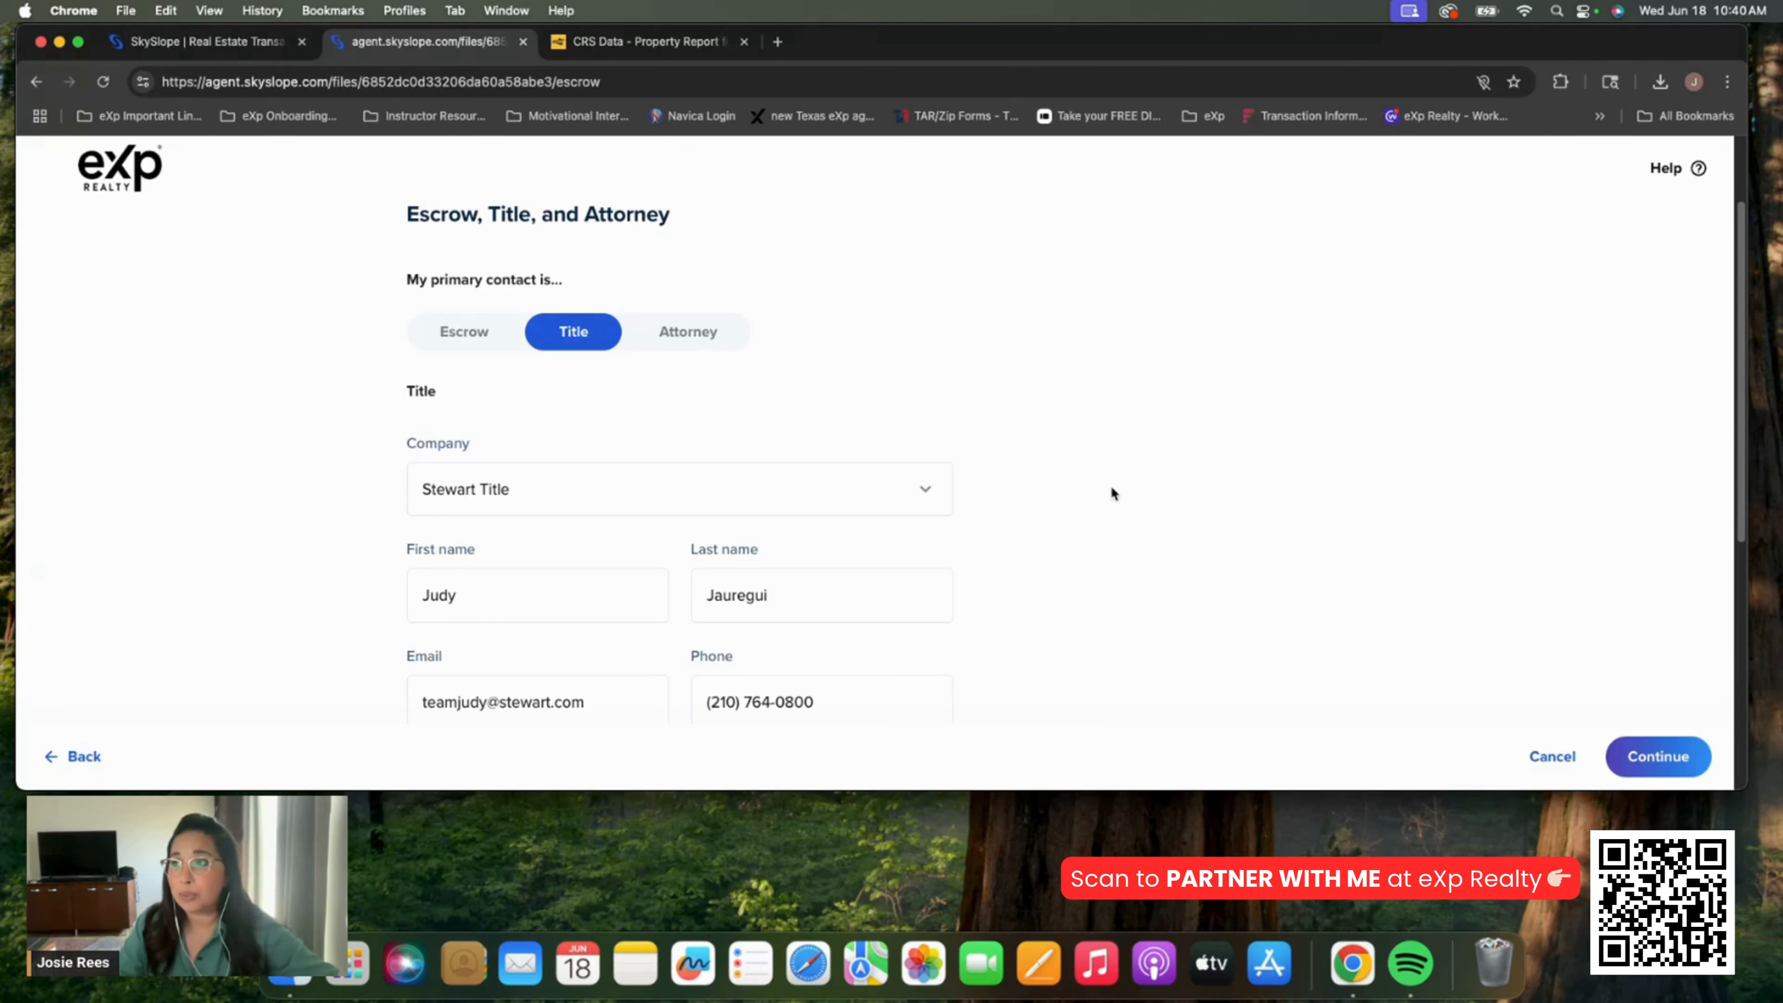
Review the escrow, title and attorney page and continue to the Loan Officer question
scroll(1122, 478, down, 5)
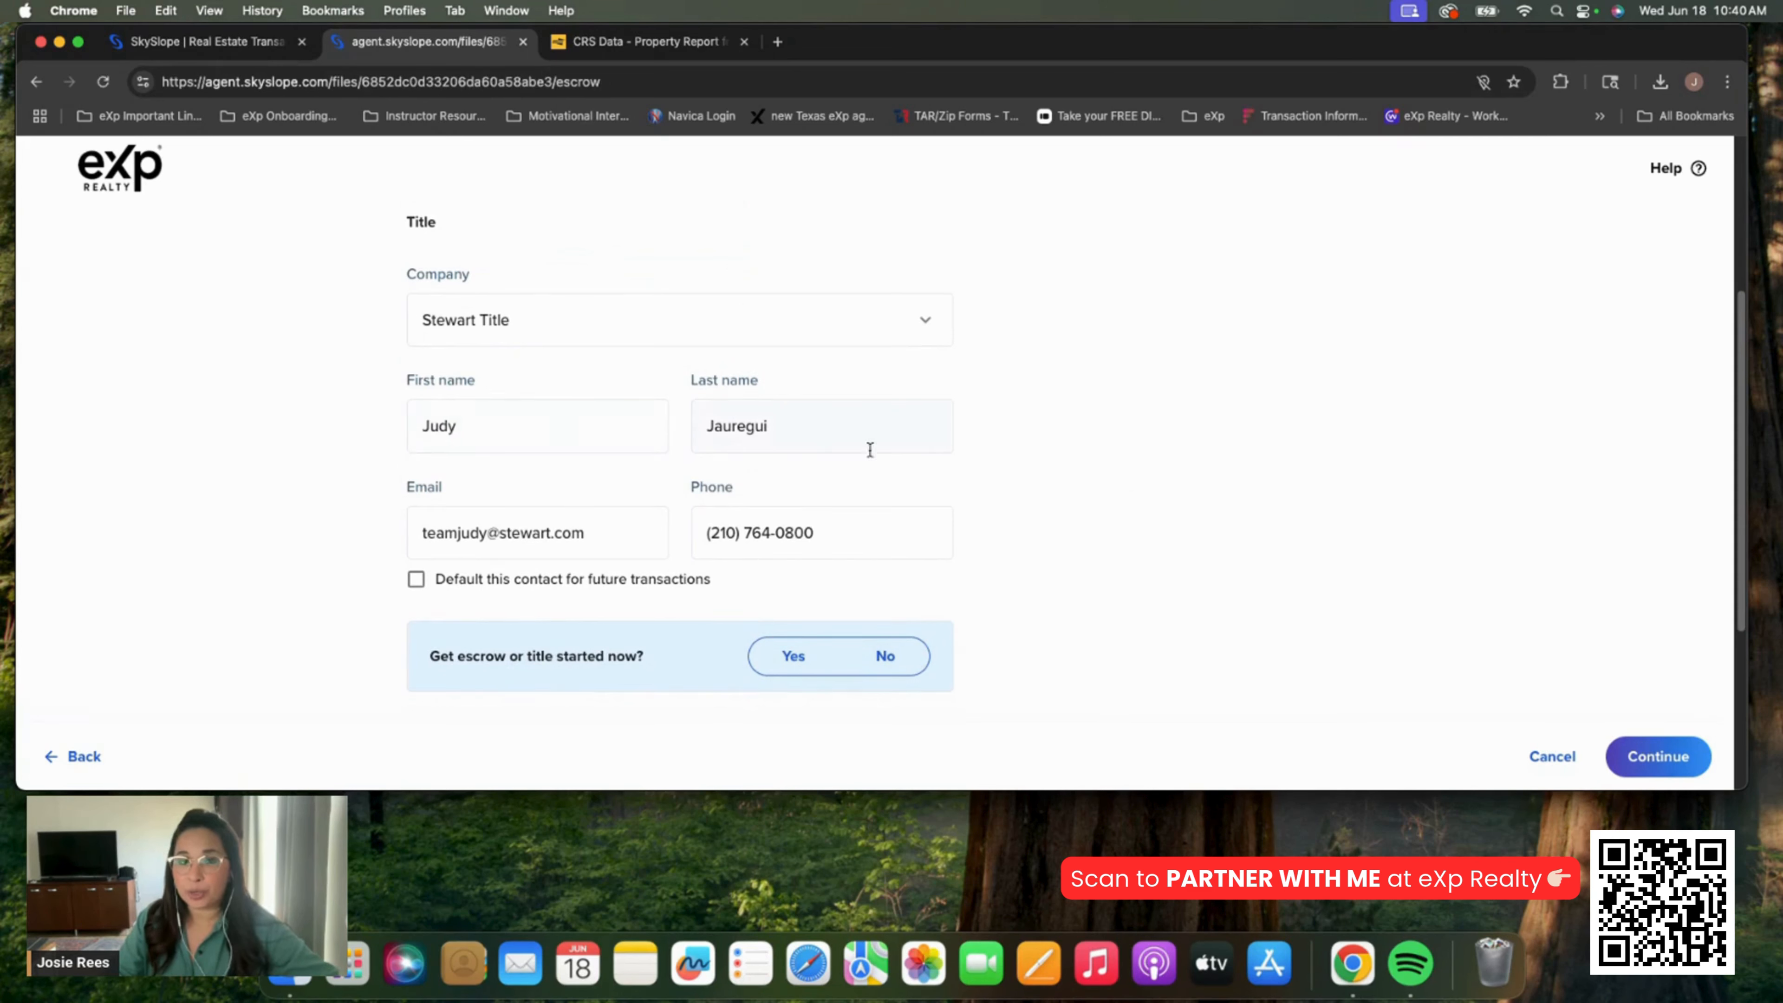
scroll(1215, 548, down, 3)
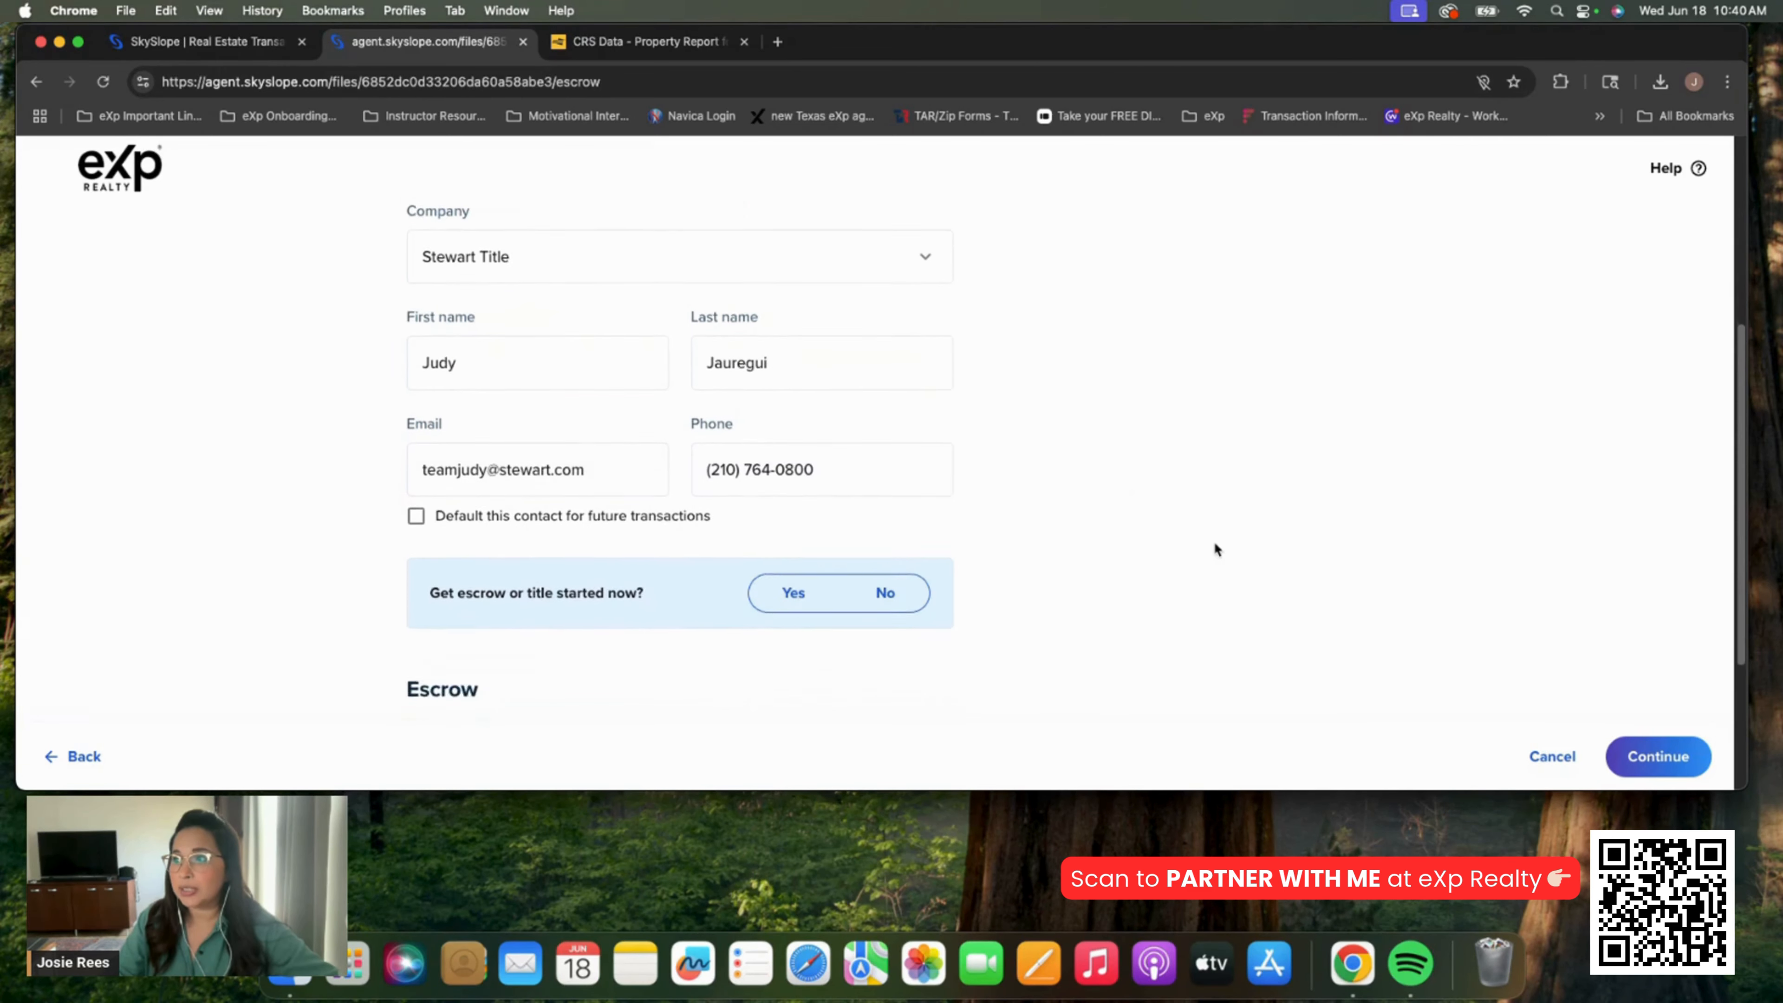
scroll(1214, 549, down, 3)
scroll(1214, 550, up, 10)
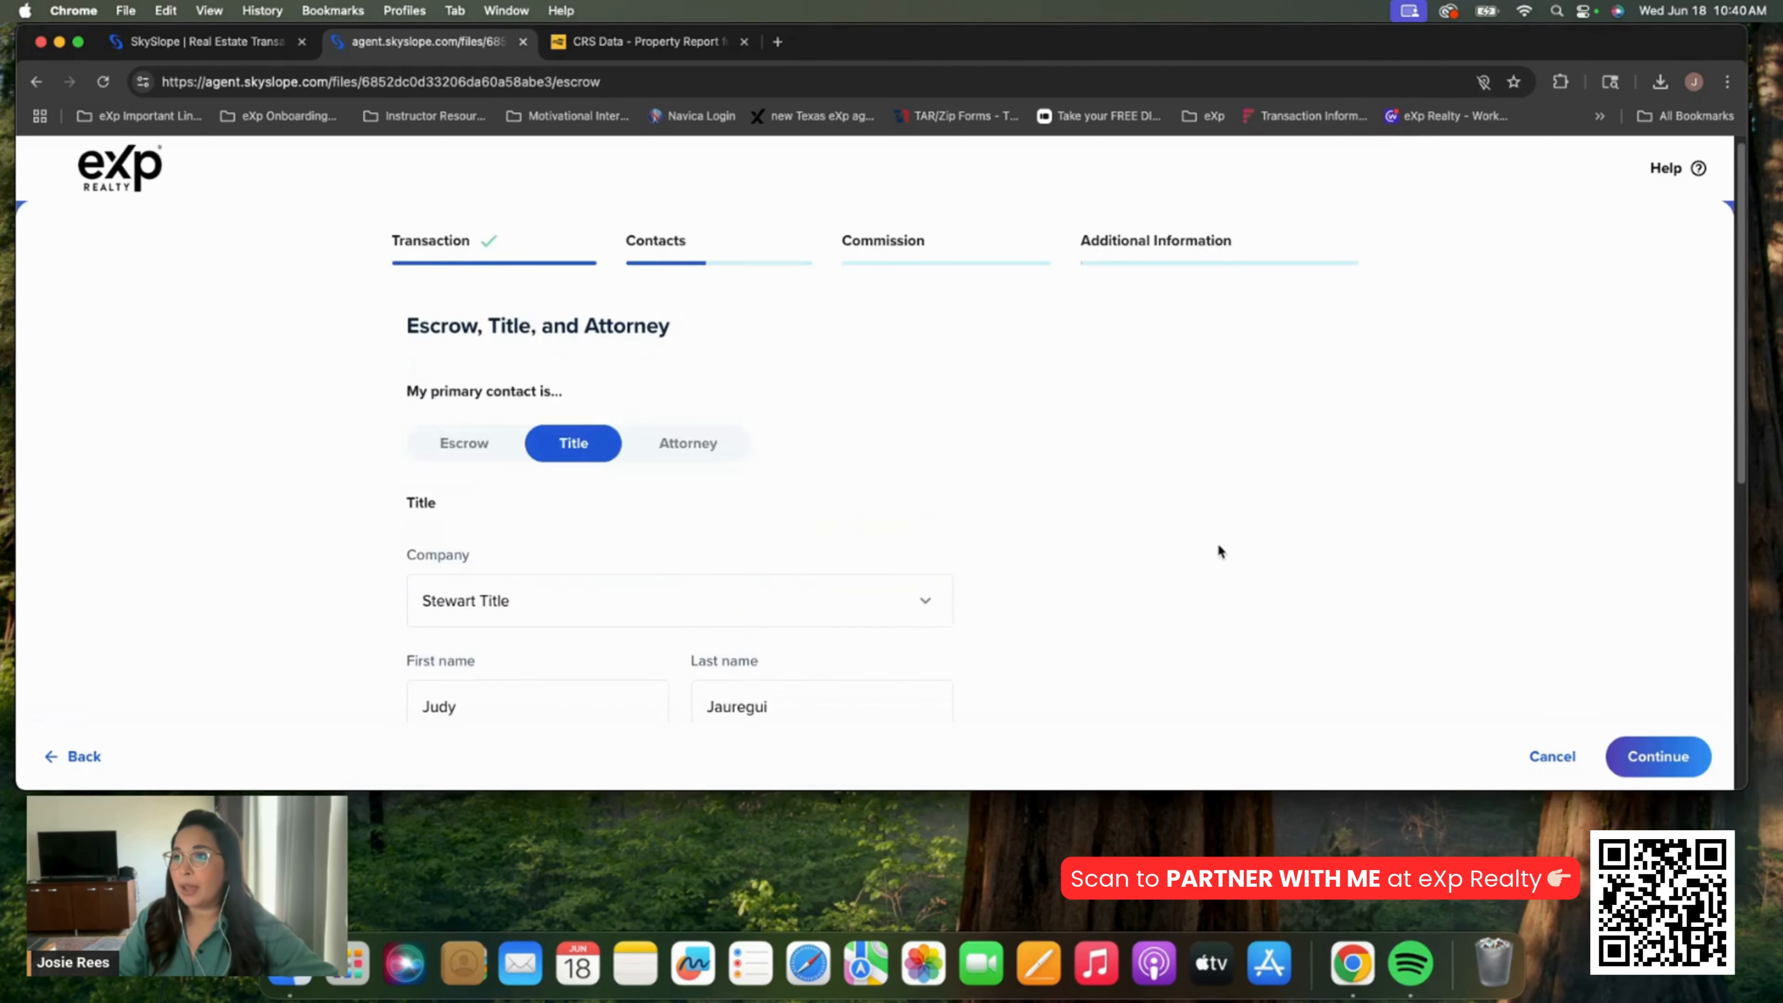
scroll(1217, 548, down, 4)
scroll(1219, 548, down, 5)
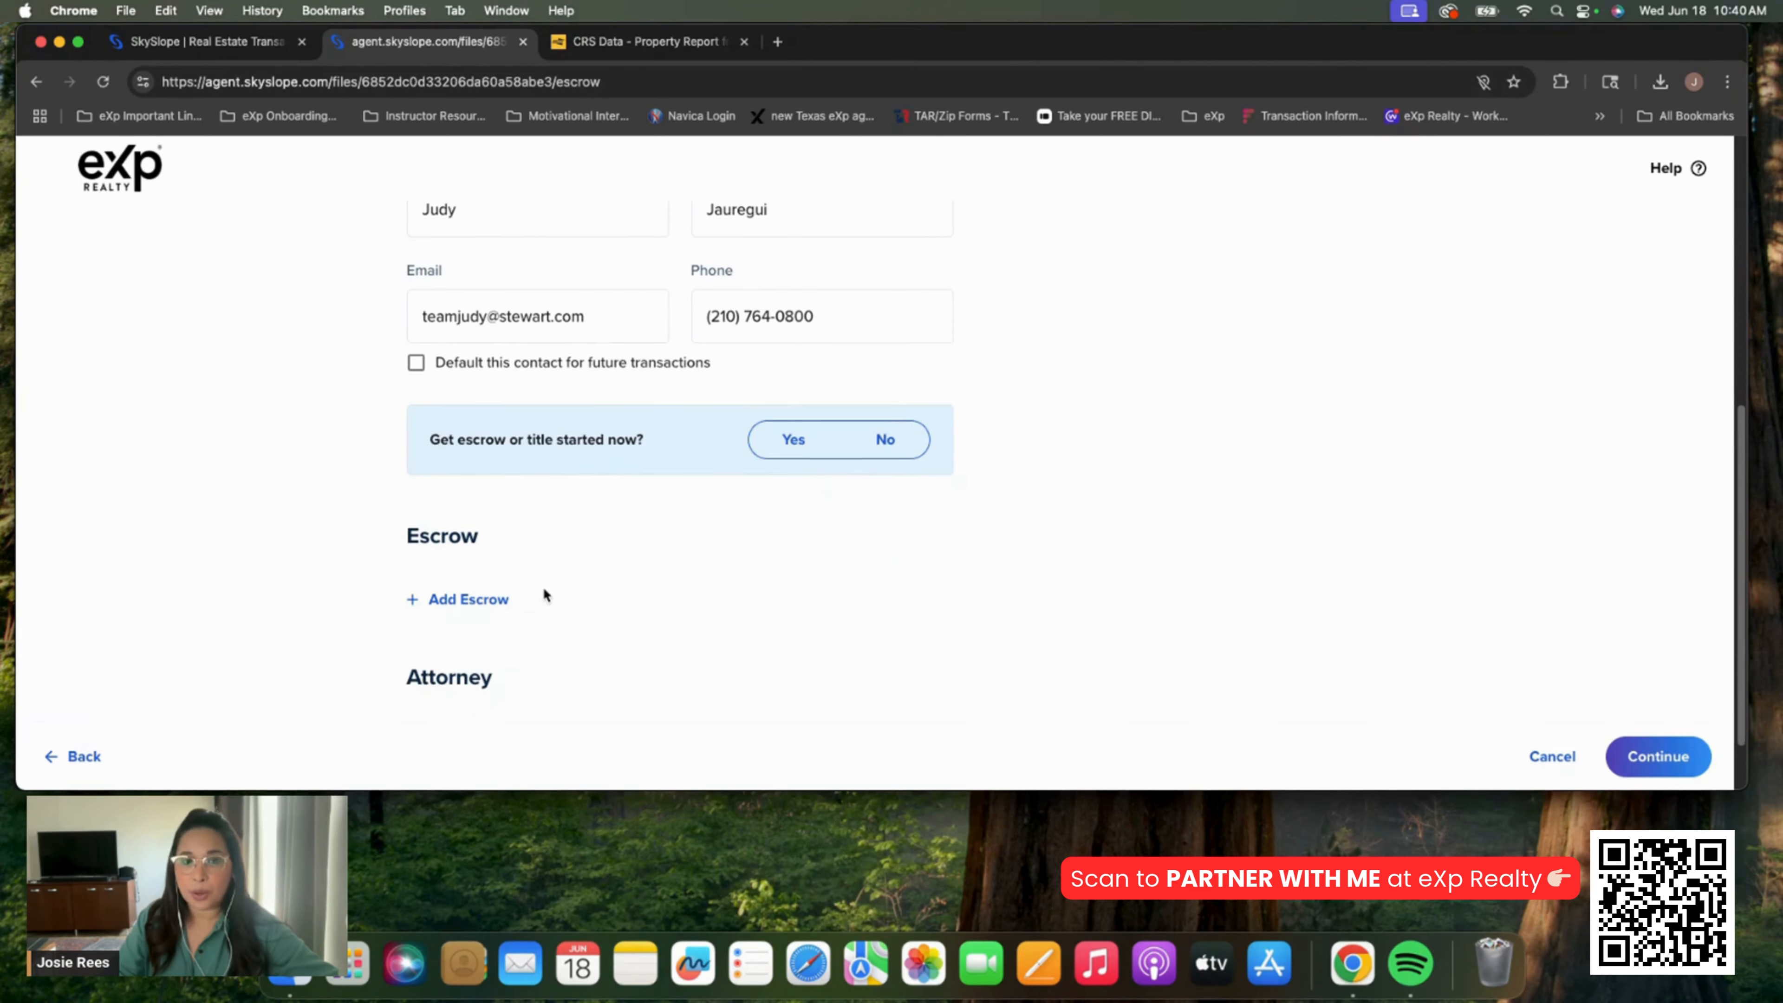
scroll(576, 623, up, 6)
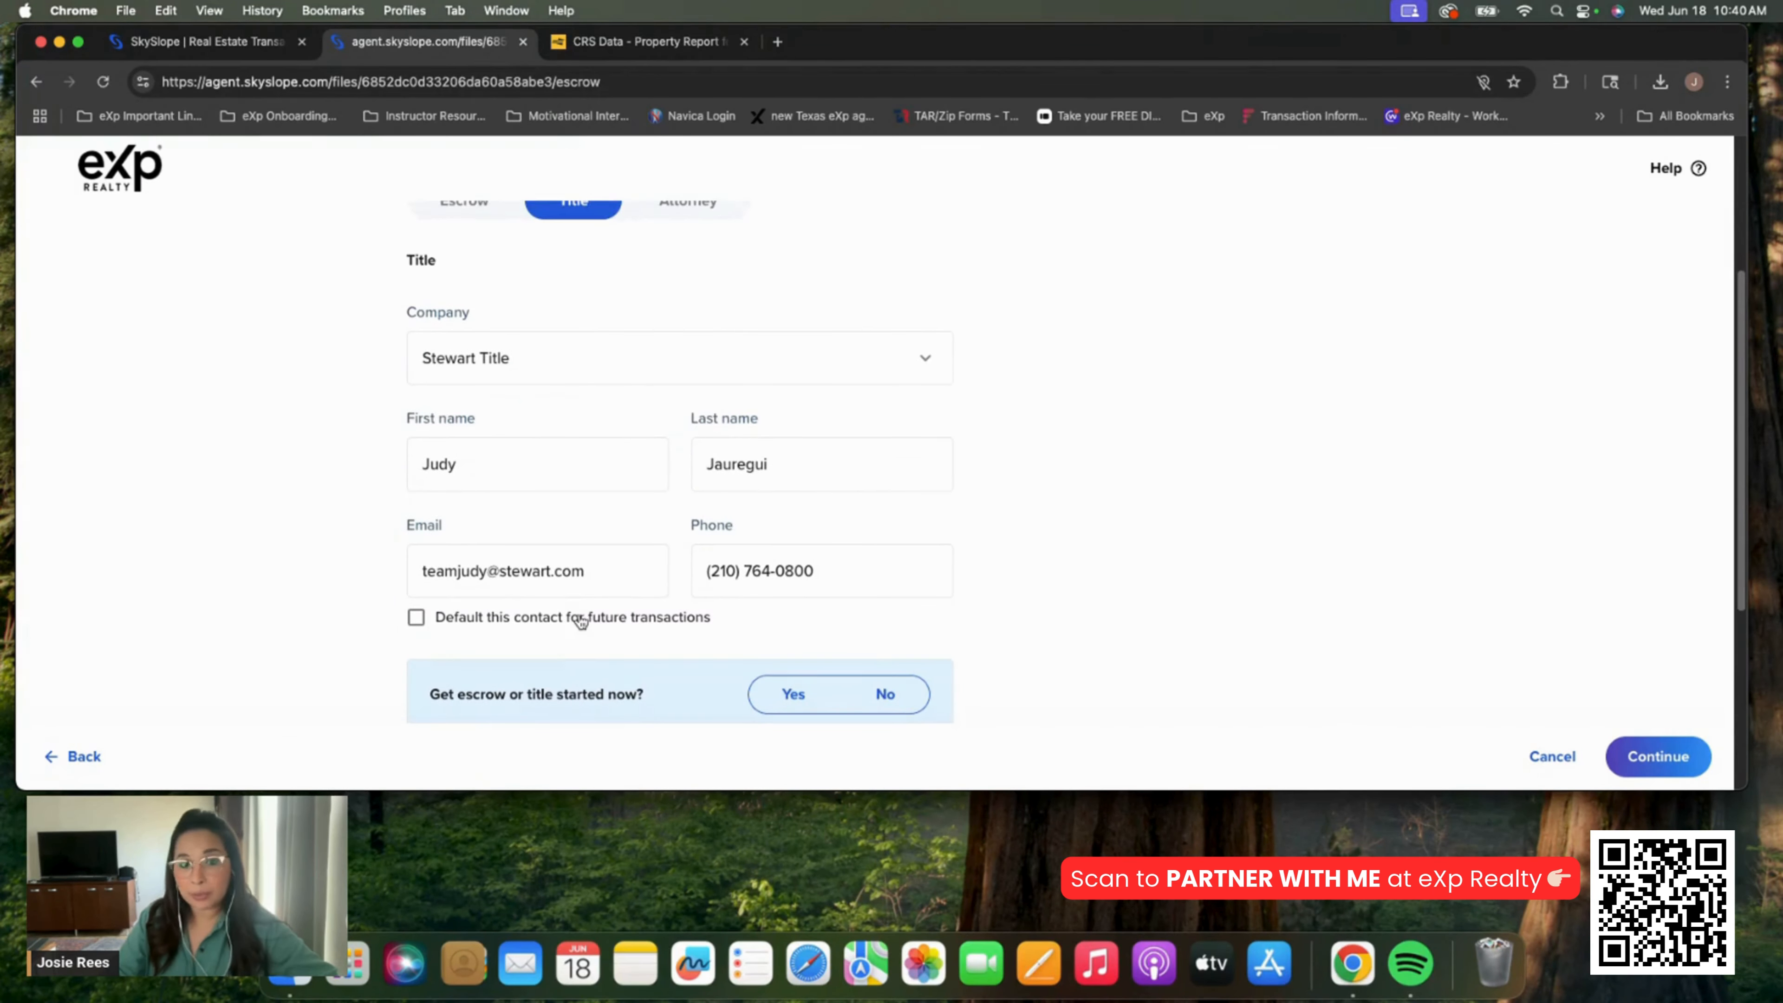
scroll(815, 516, up, 4)
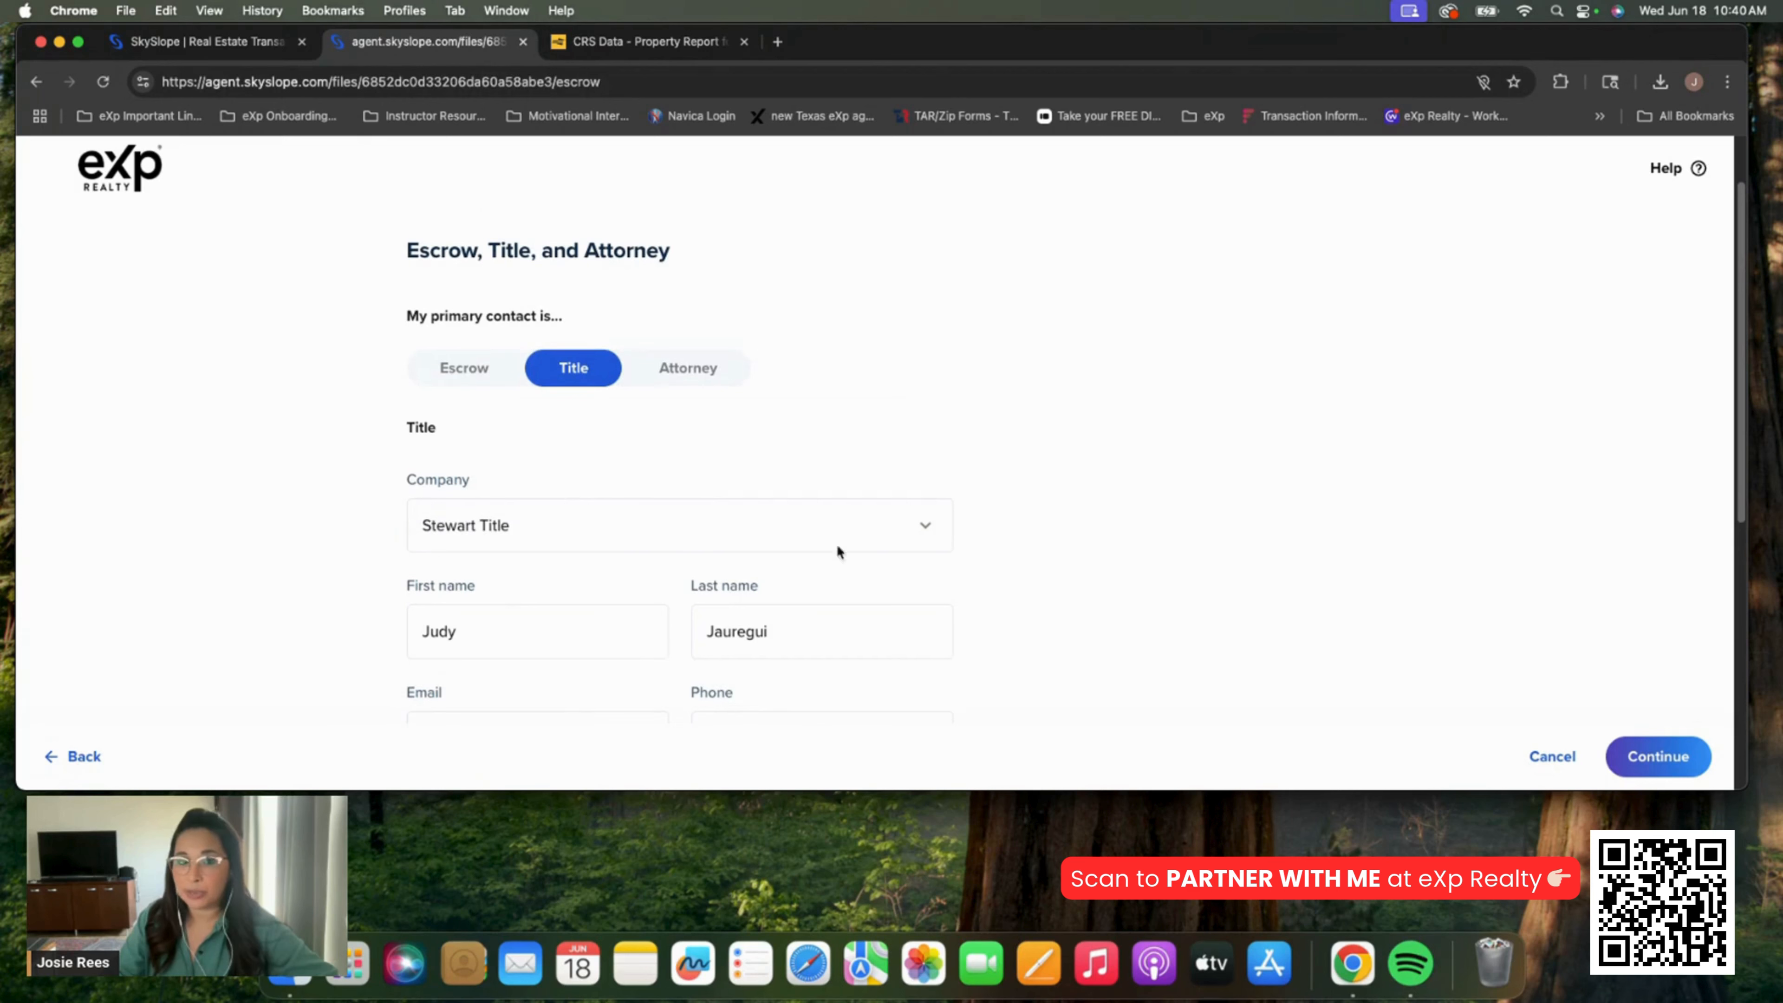
click(1658, 756)
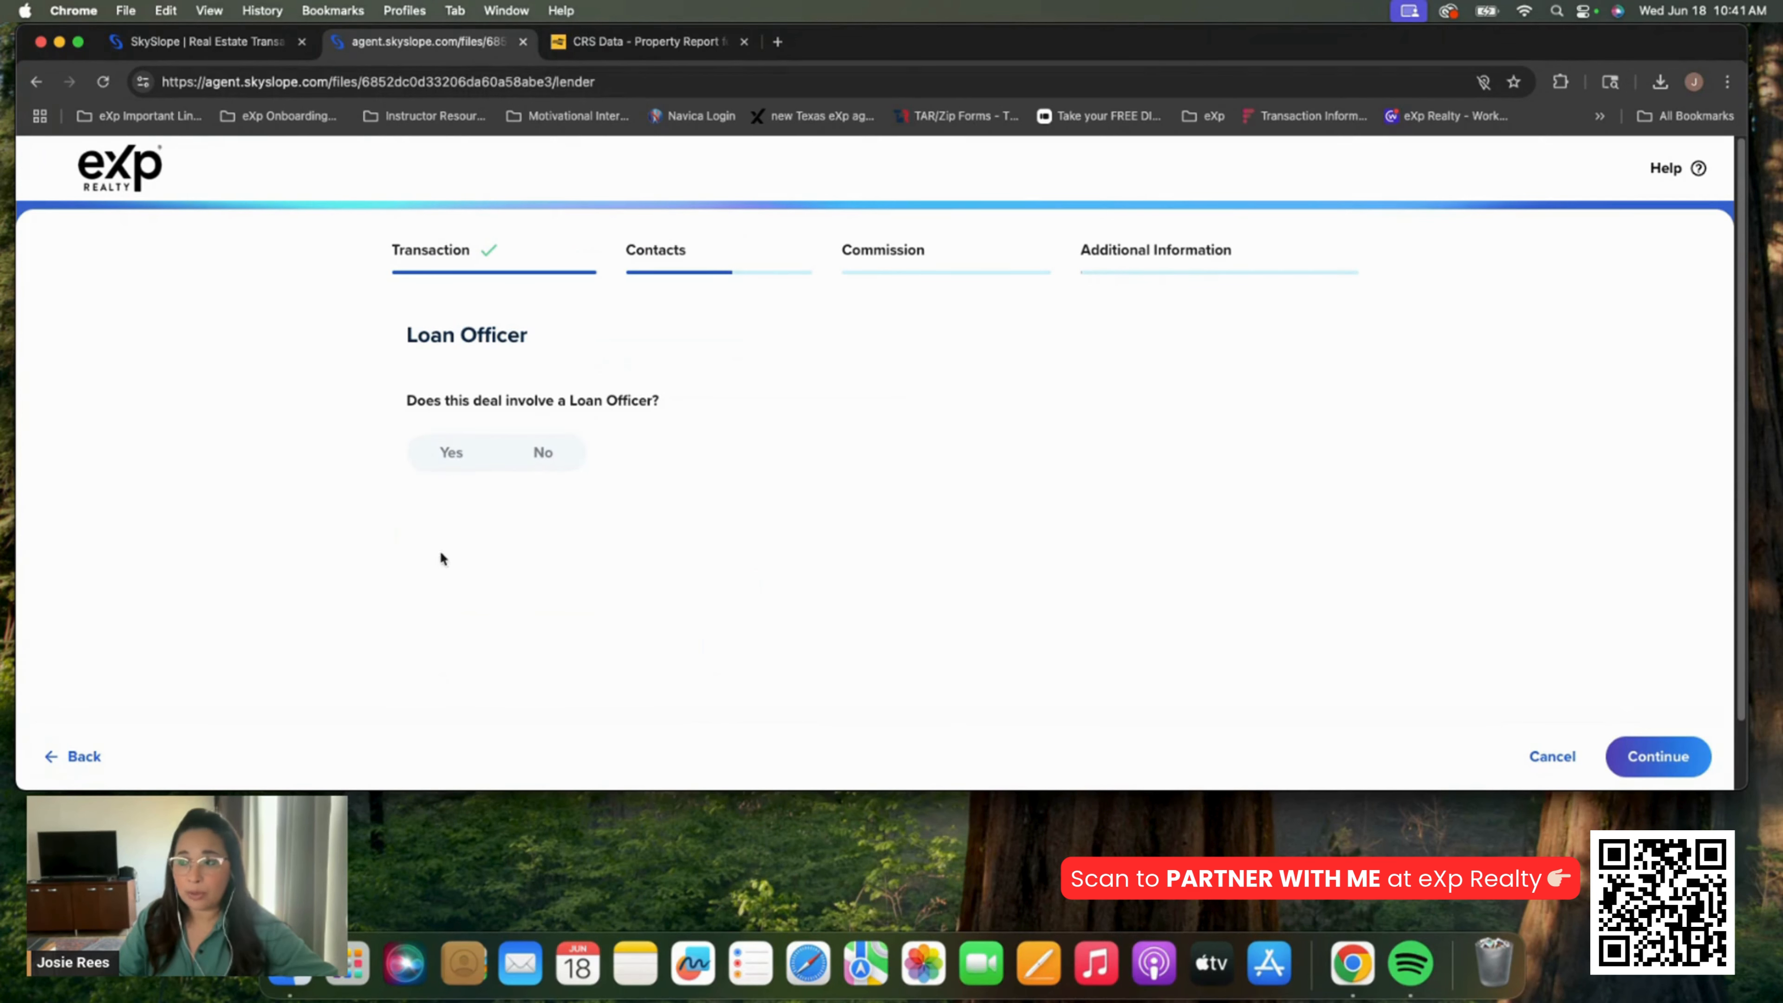
Answer Yes to a loan officer, select the Rapid Mortgage officer by name, and save
click(443, 456)
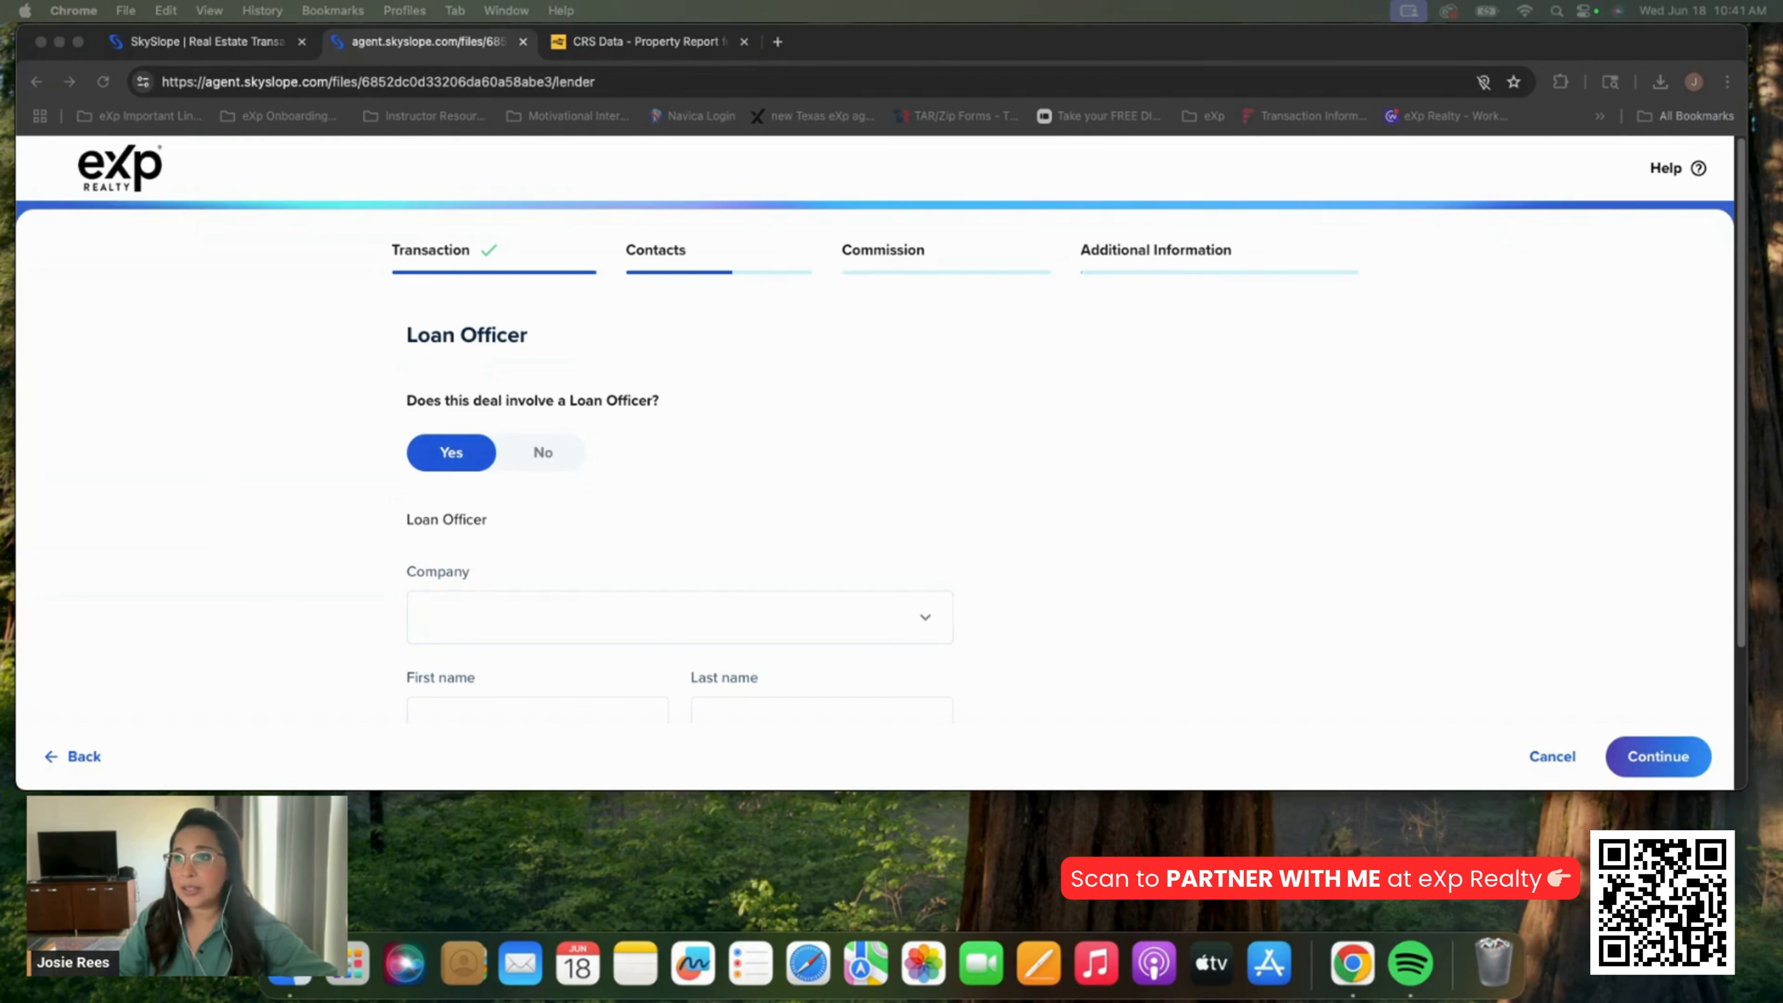
click(661, 625)
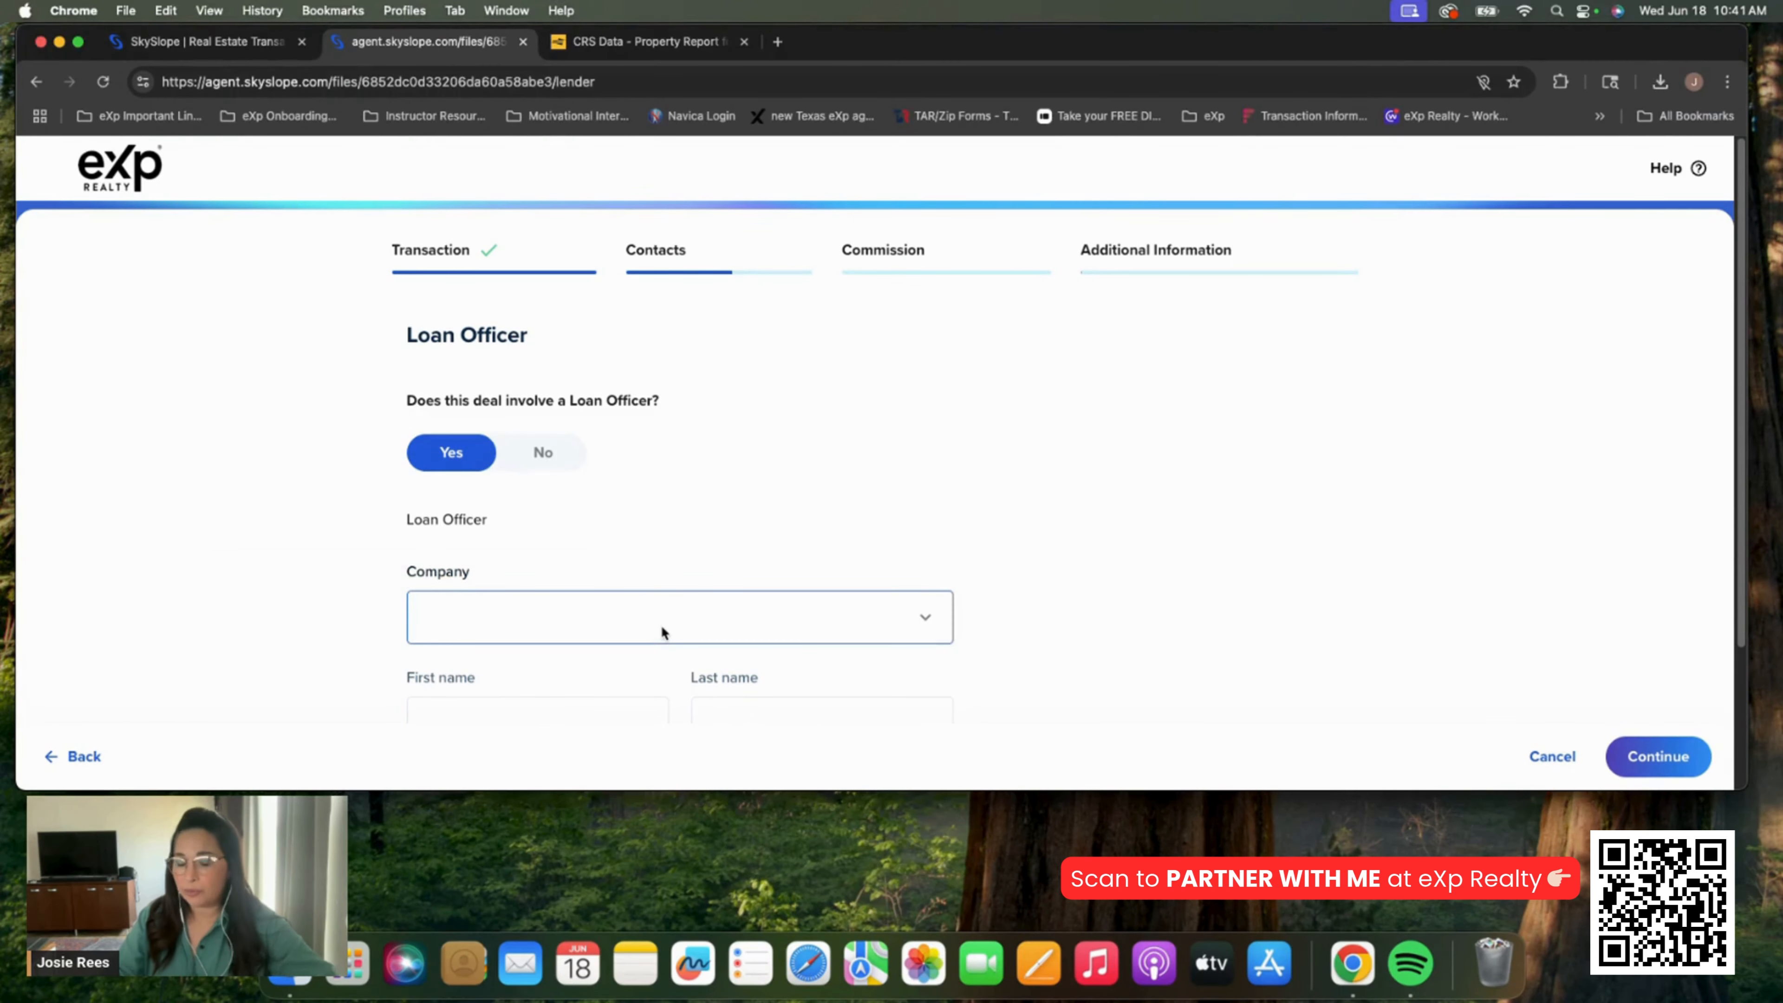
text(Nick)
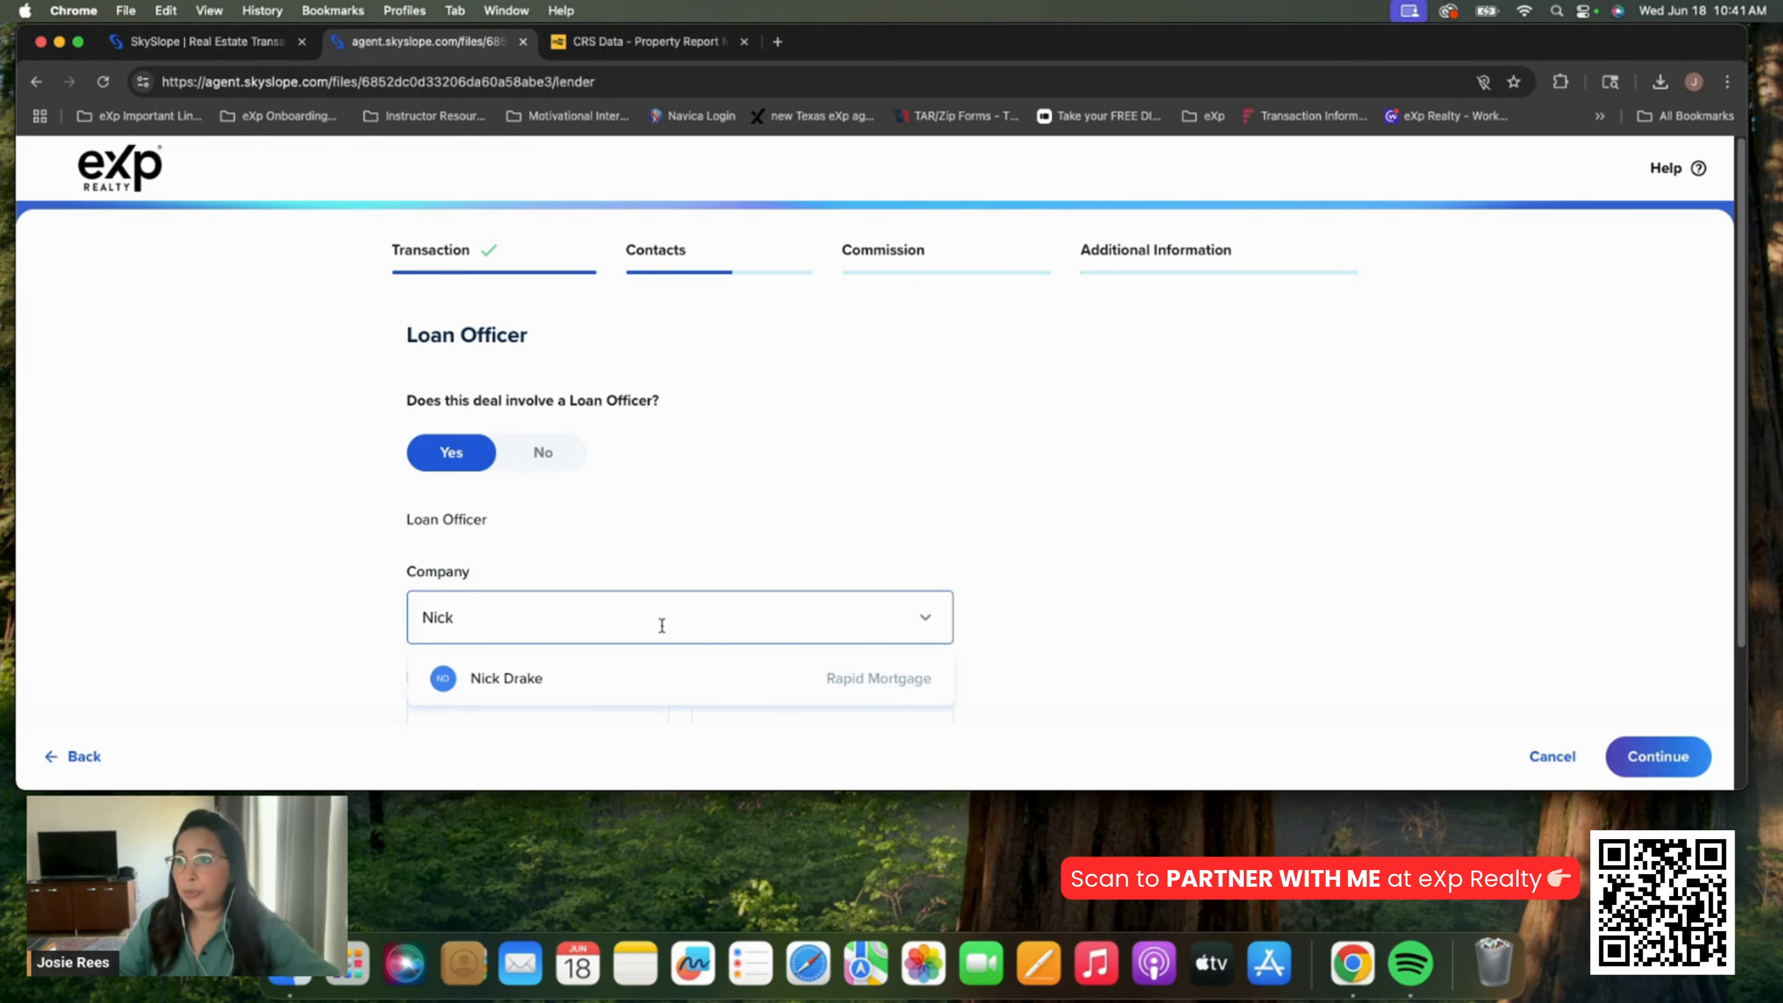
click(636, 685)
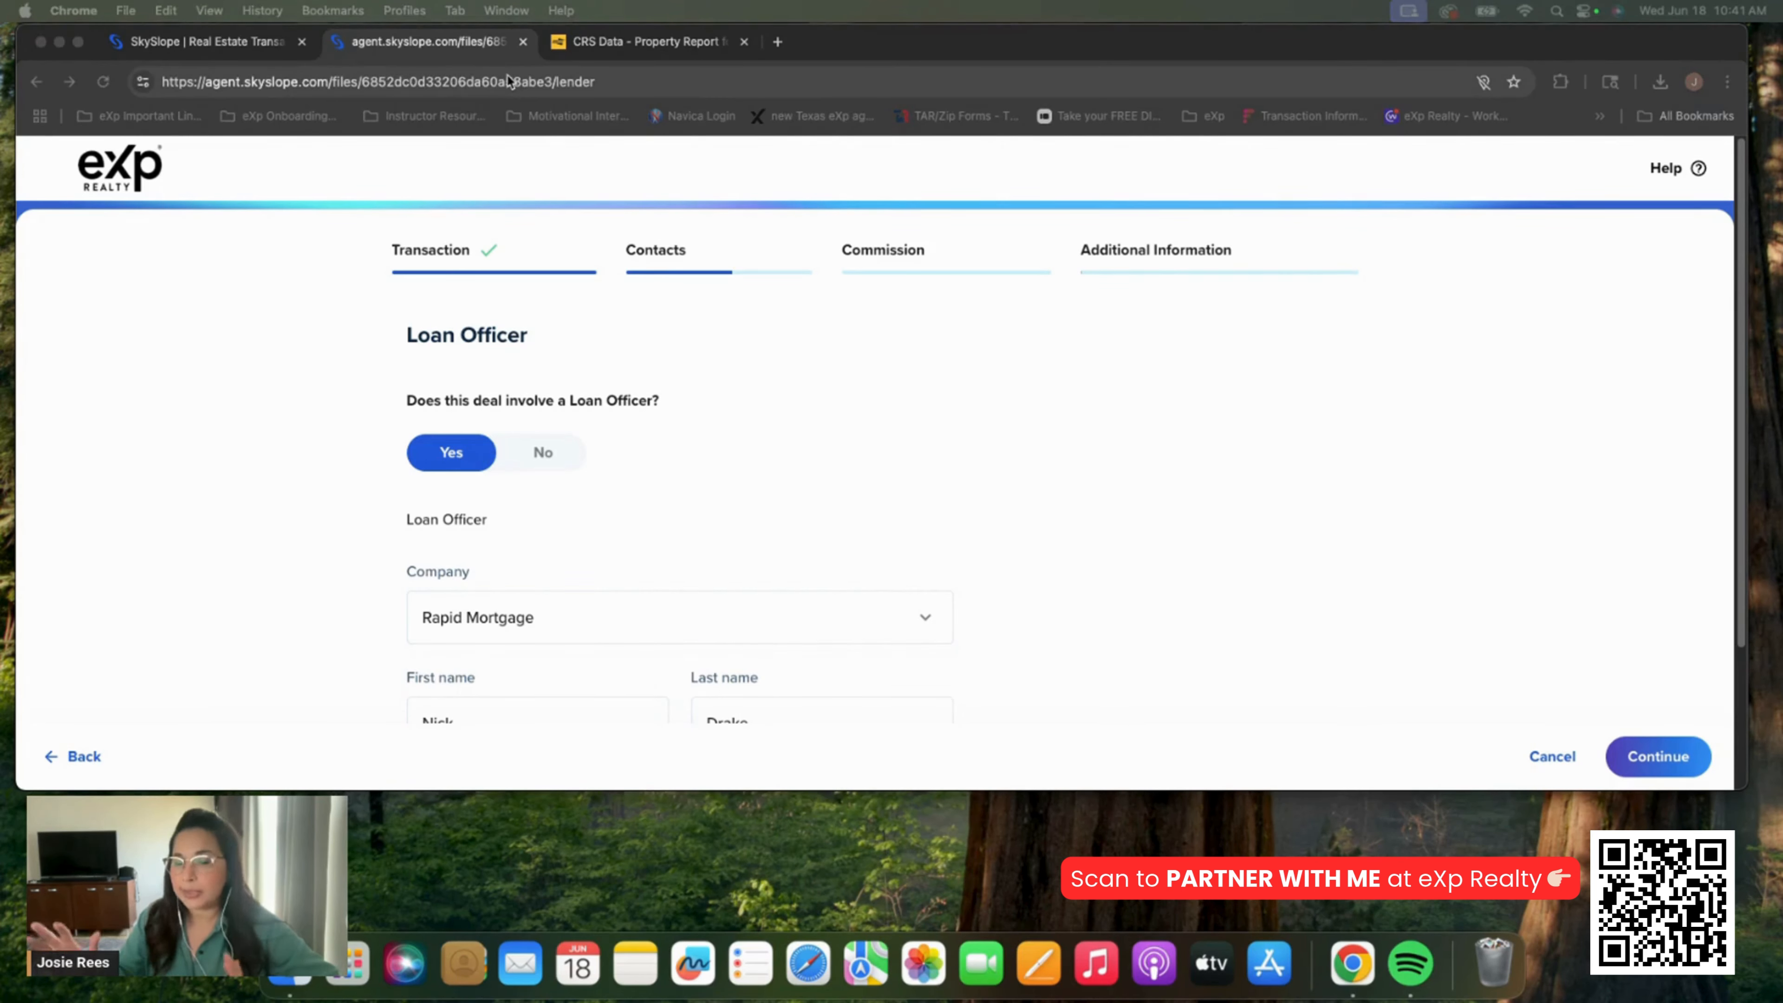
scroll(1165, 486, down, 1)
scroll(1167, 493, down, 3)
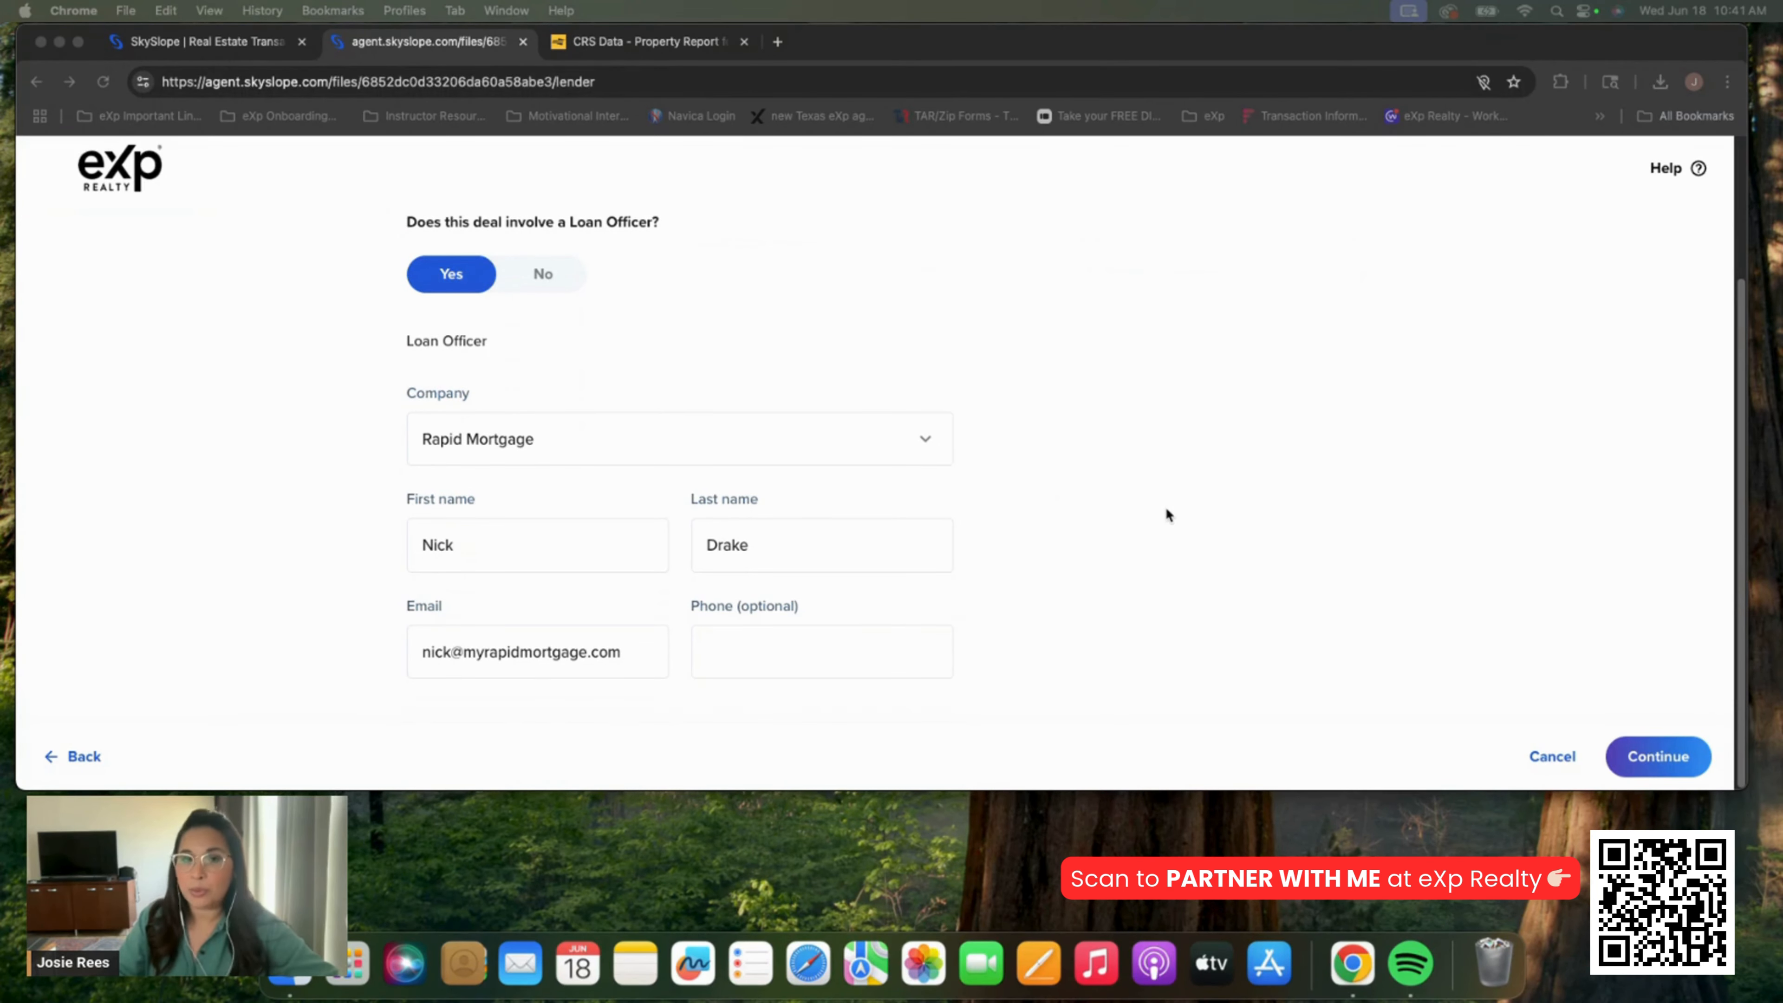
click(1166, 507)
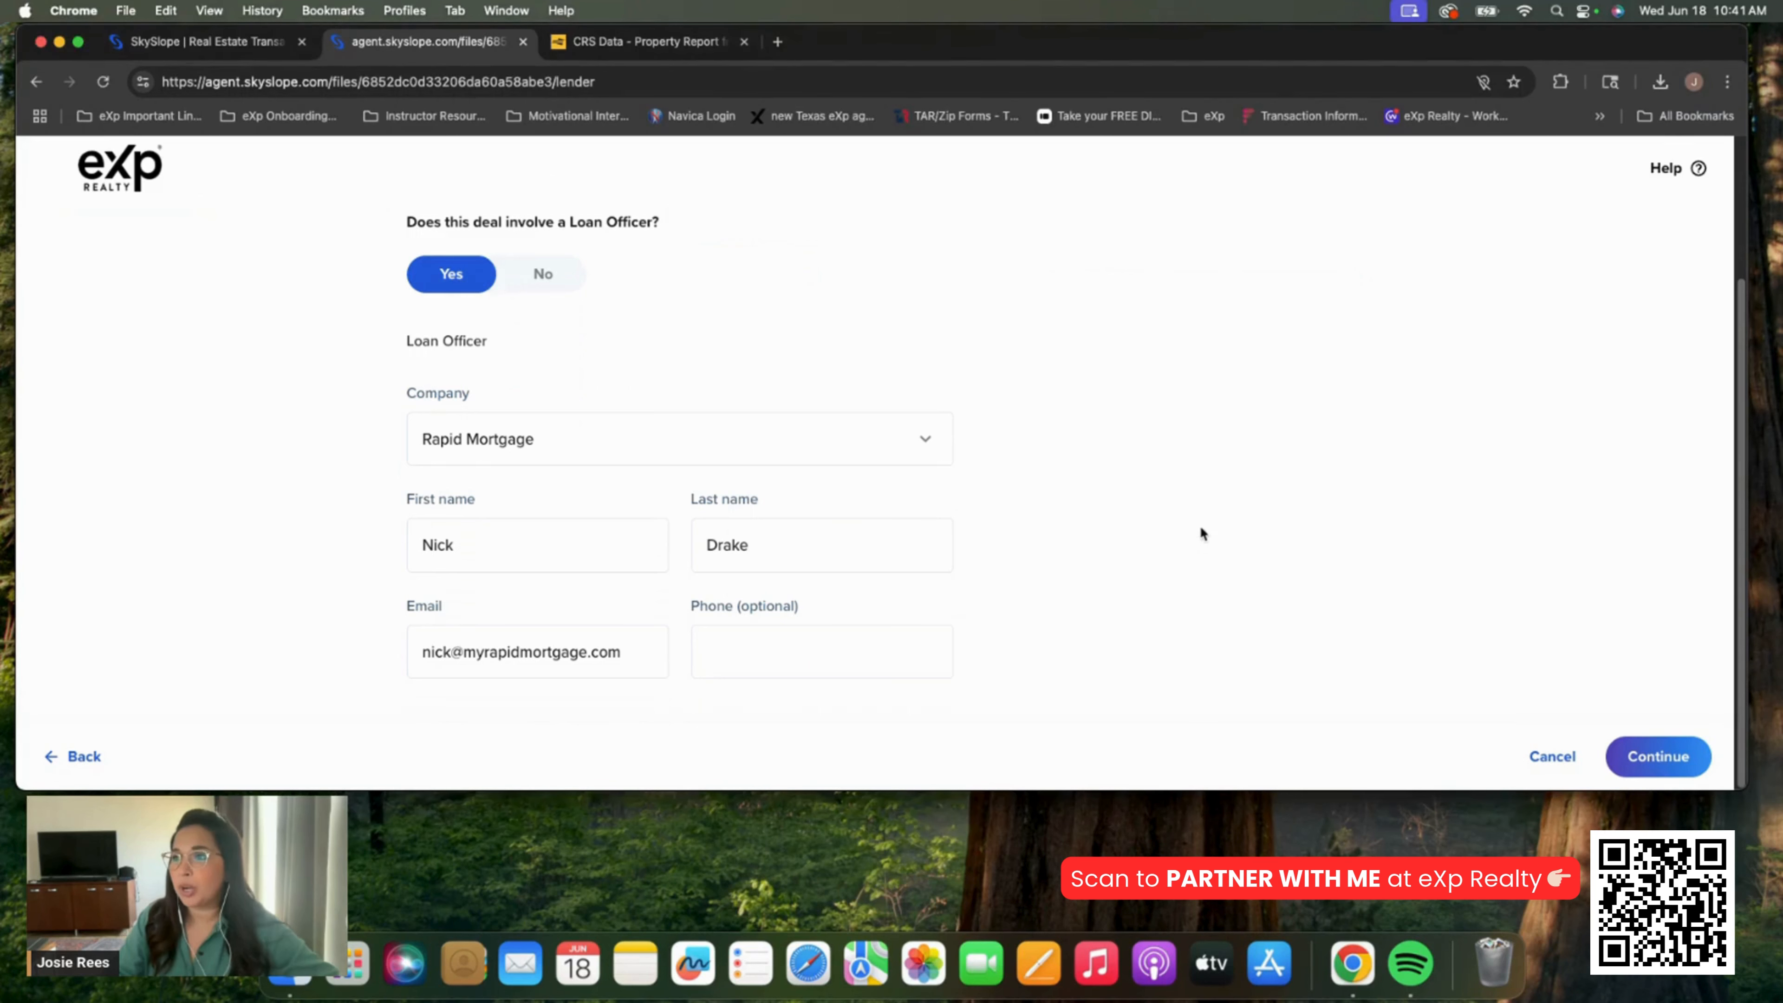
click(1664, 771)
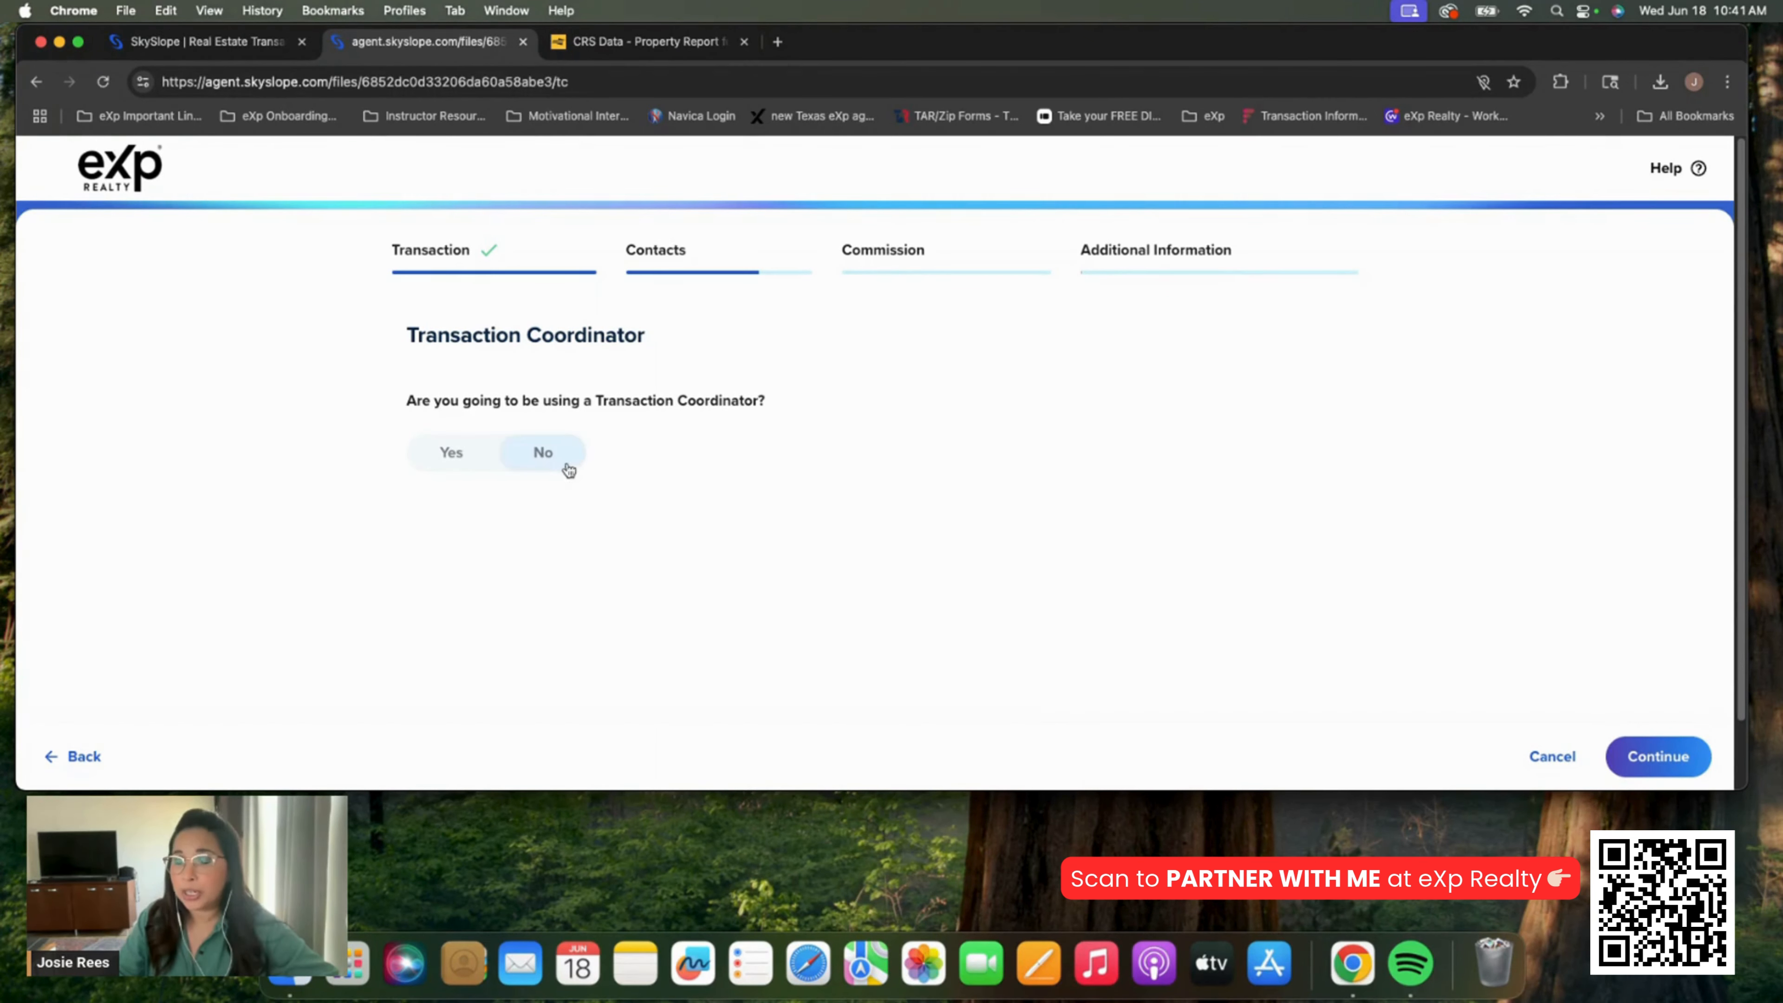
Answer No to both the Transaction Coordinator and Referral Agent questions
click(444, 474)
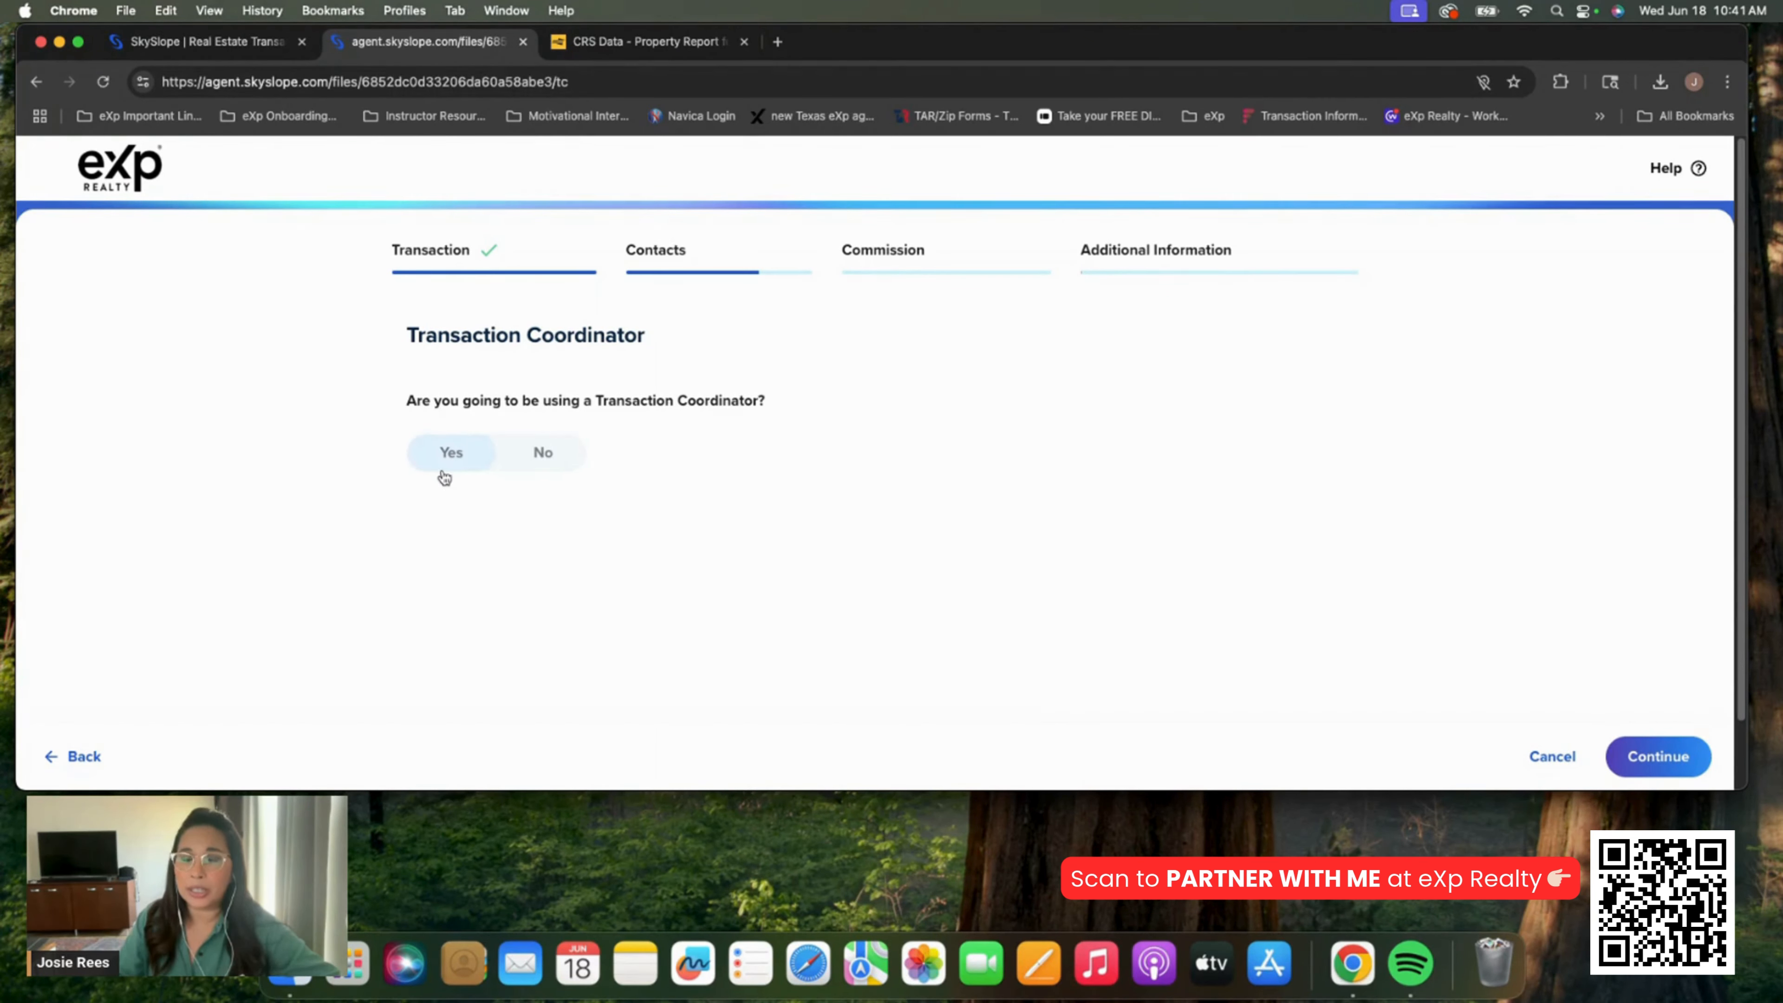
click(525, 471)
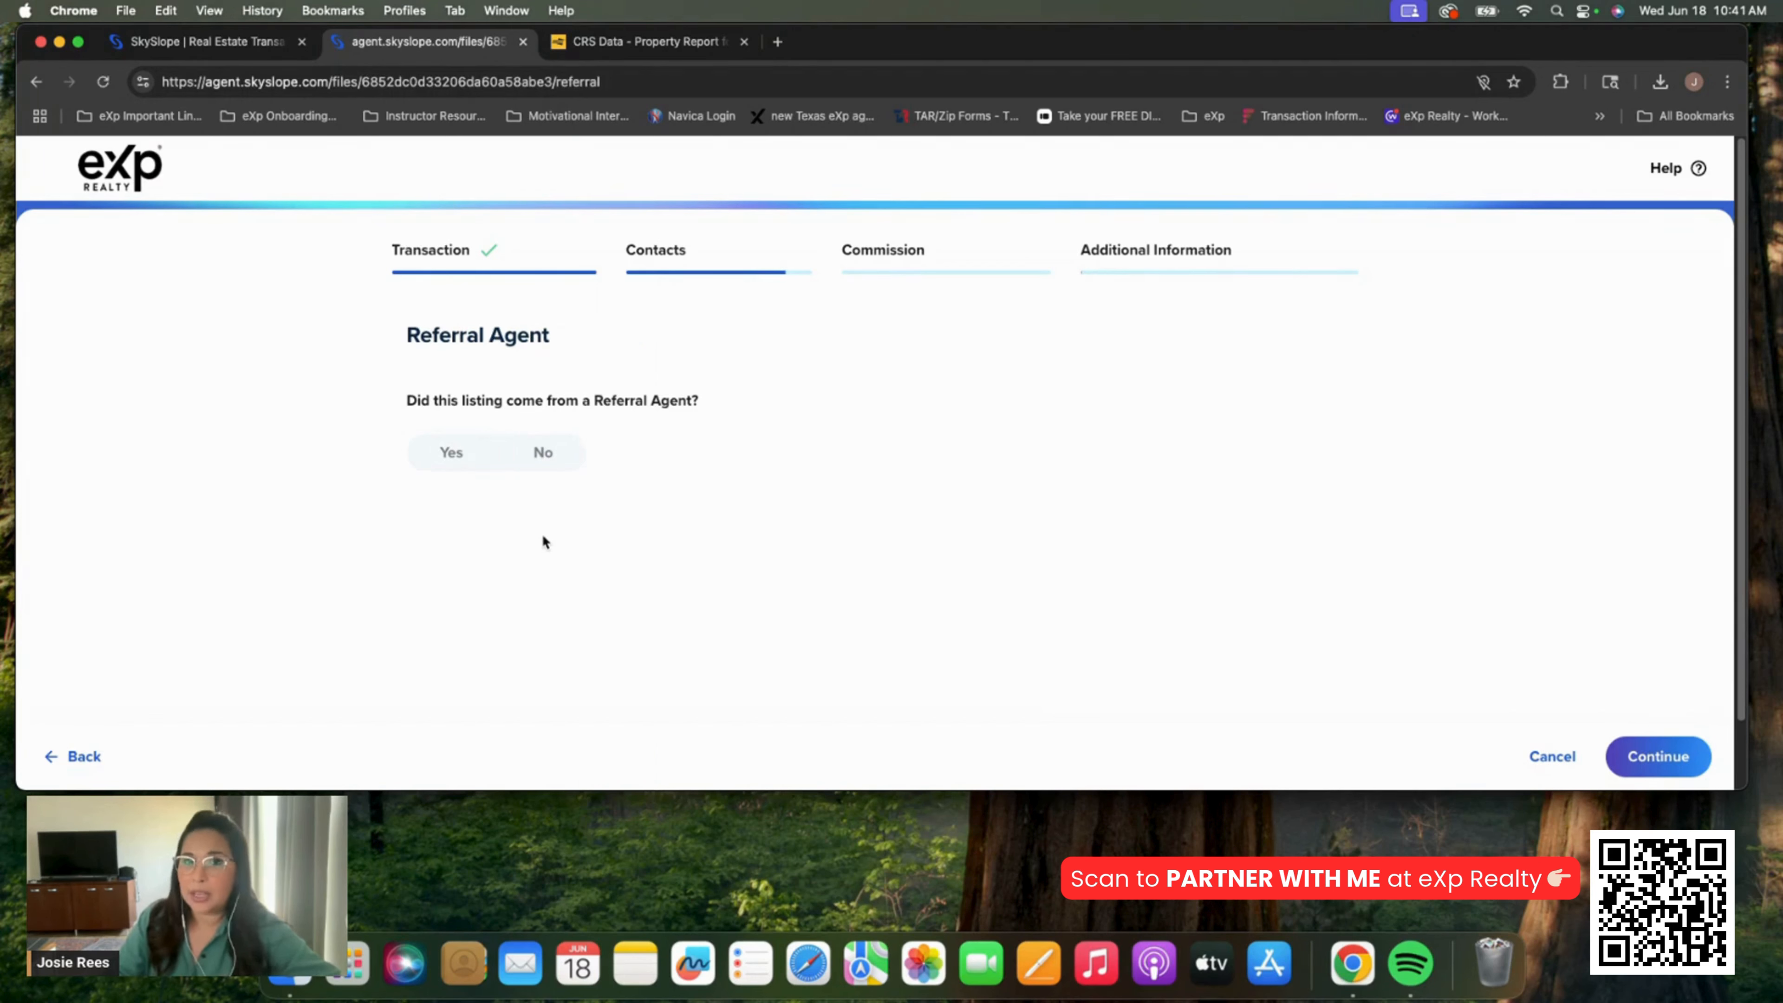
click(544, 460)
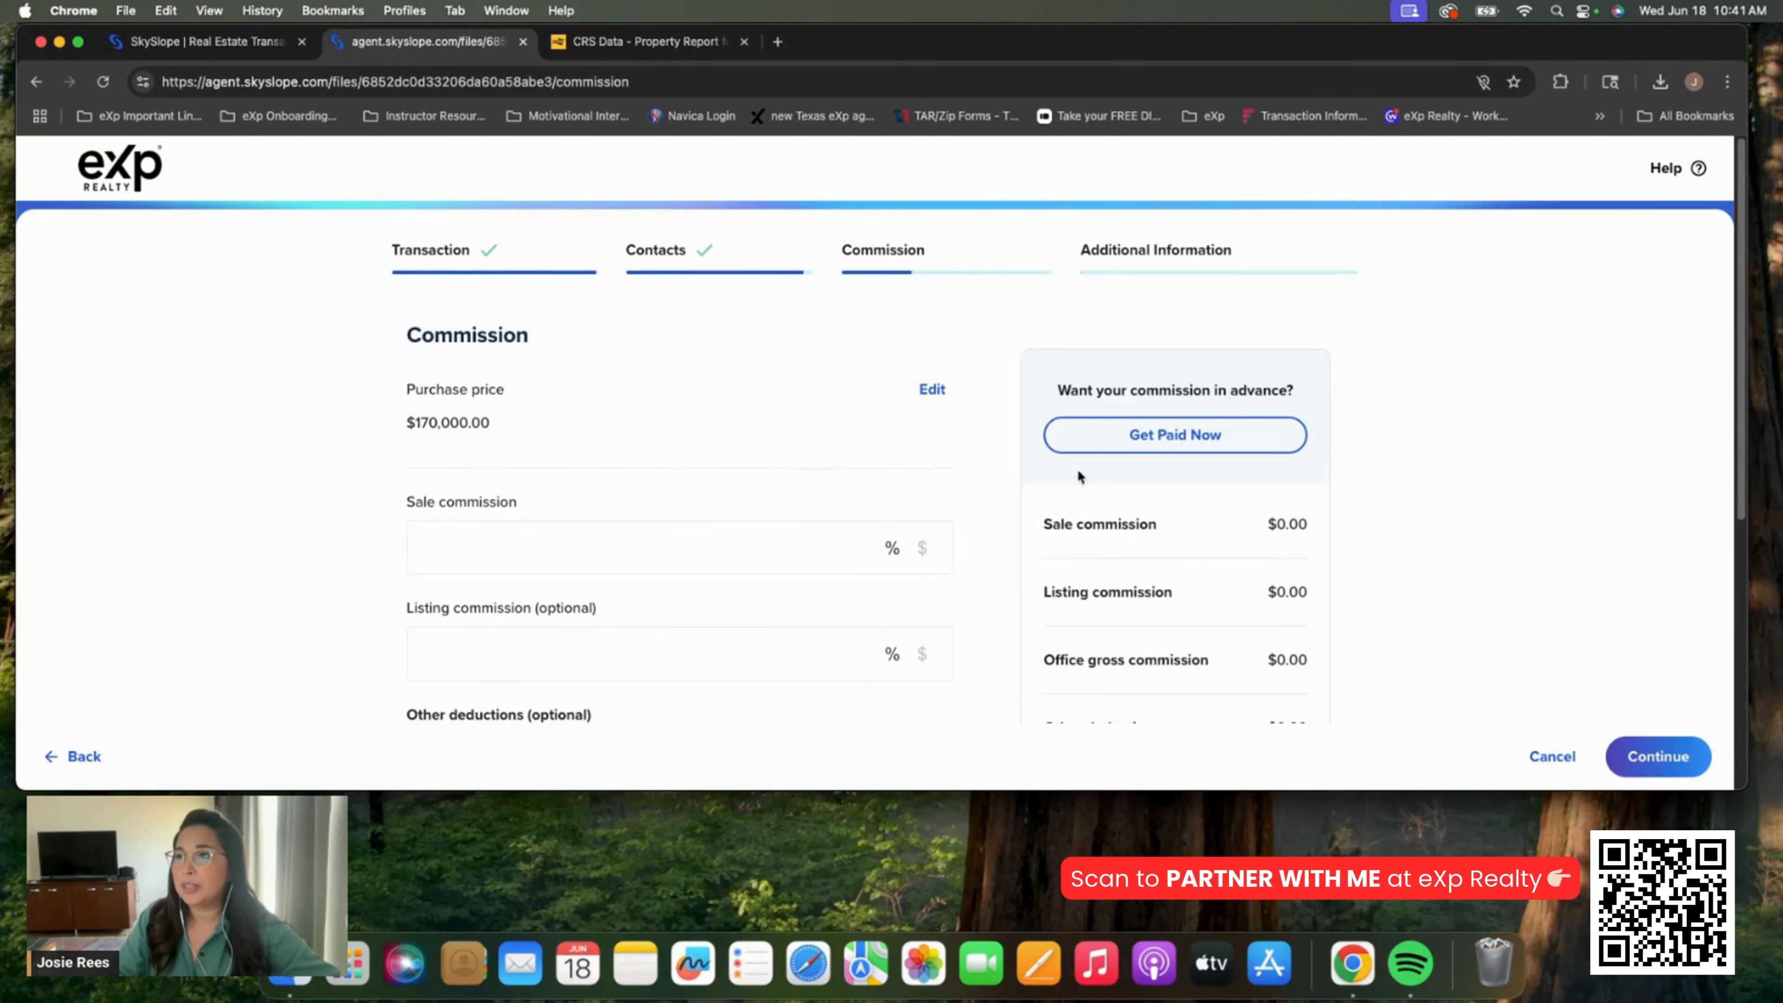
Switch the sale commission to a flat $1,250 so office gross reads $1,250.00, then continue
click(259, 569)
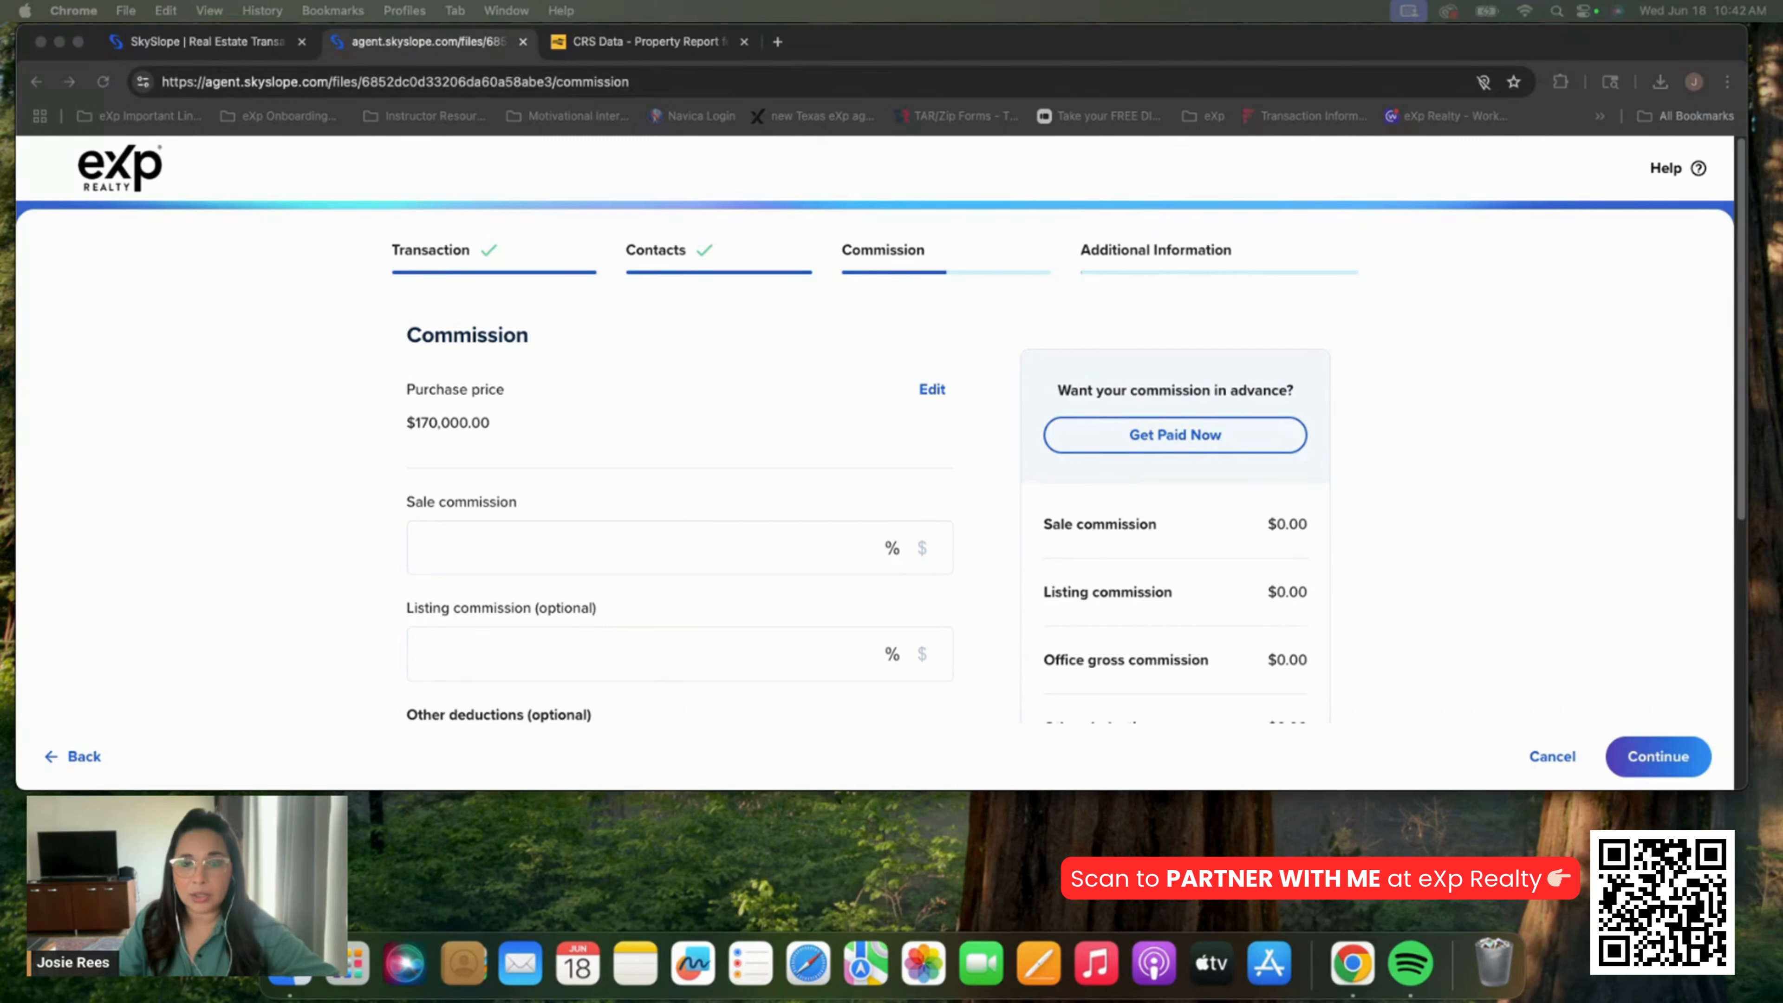
click(755, 547)
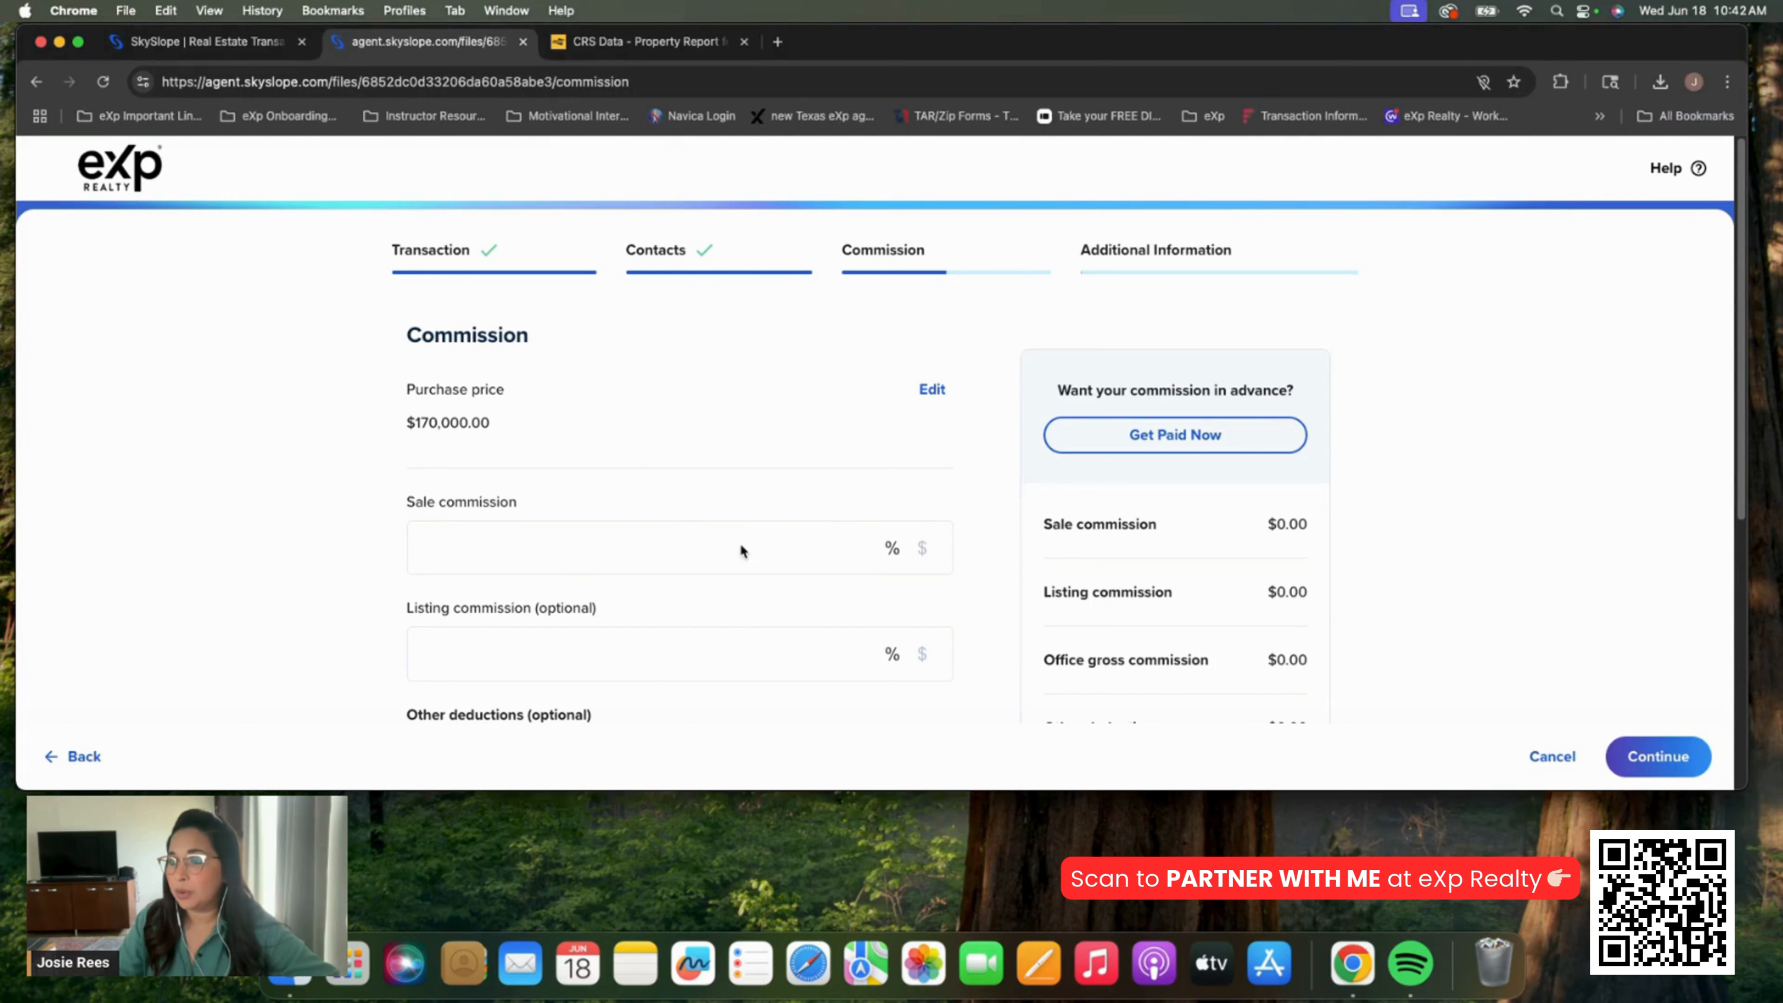
click(925, 555)
click(761, 547)
text(1250)
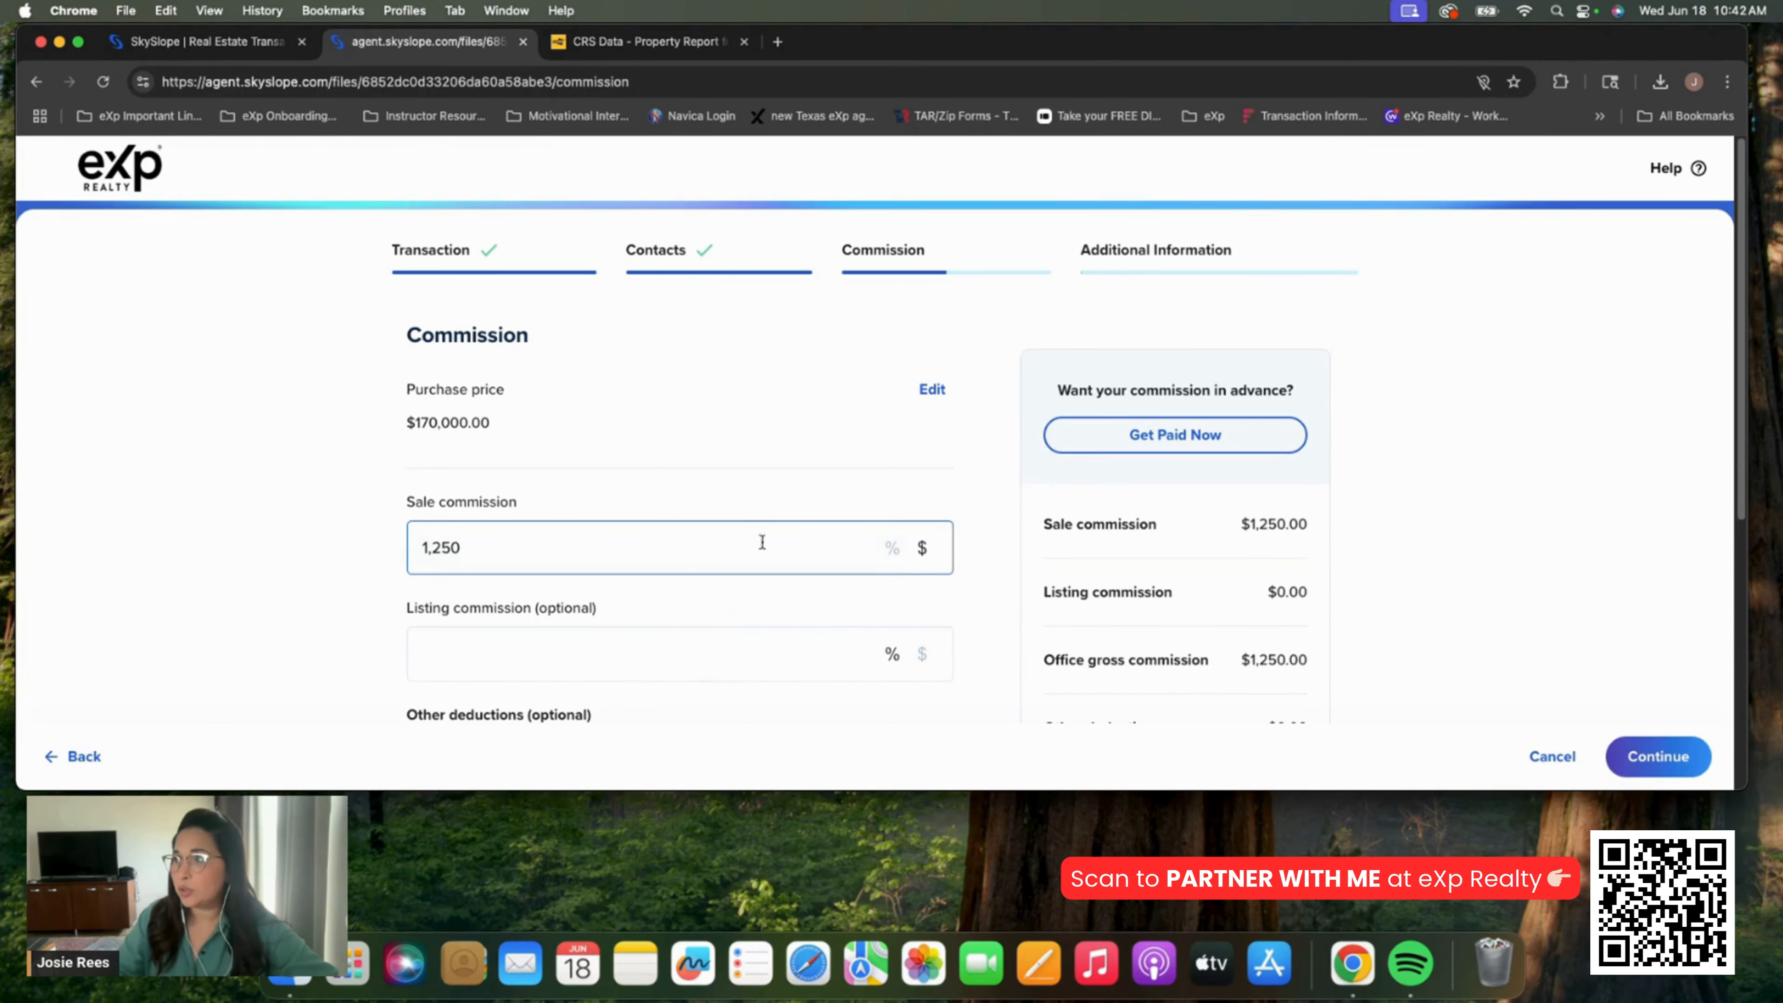
click(785, 426)
scroll(780, 438, down, 5)
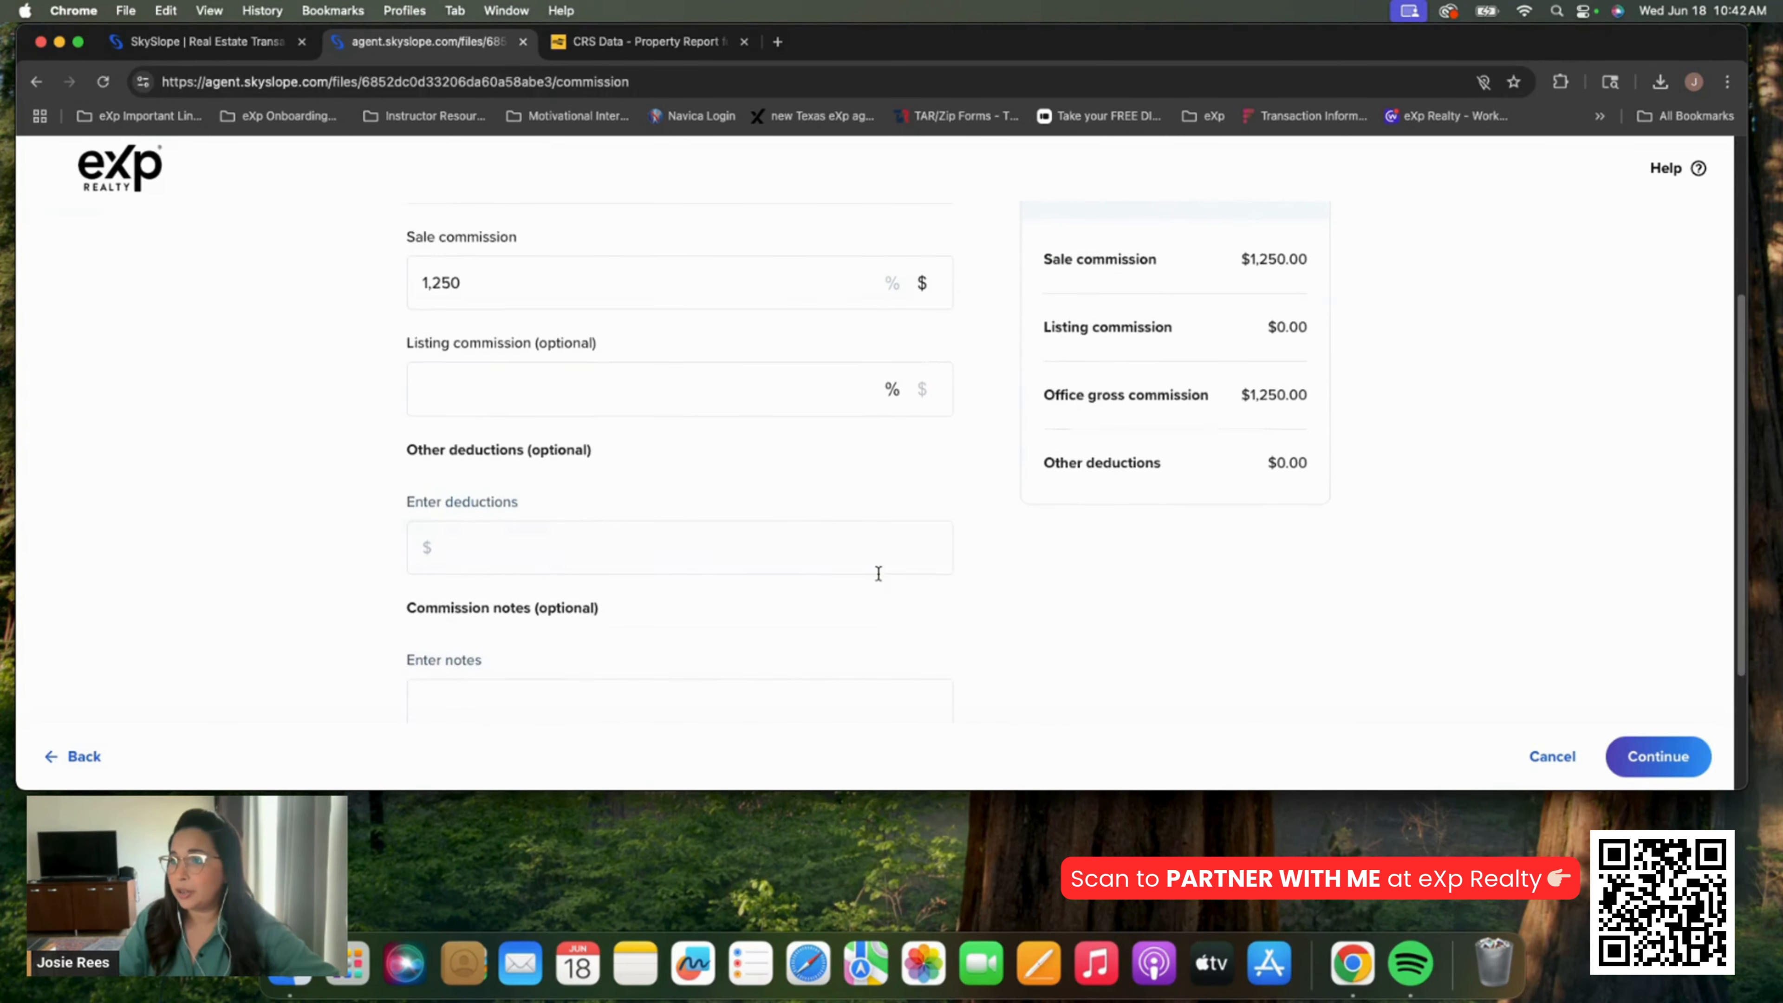
scroll(843, 545, down, 3)
scroll(657, 410, up, 5)
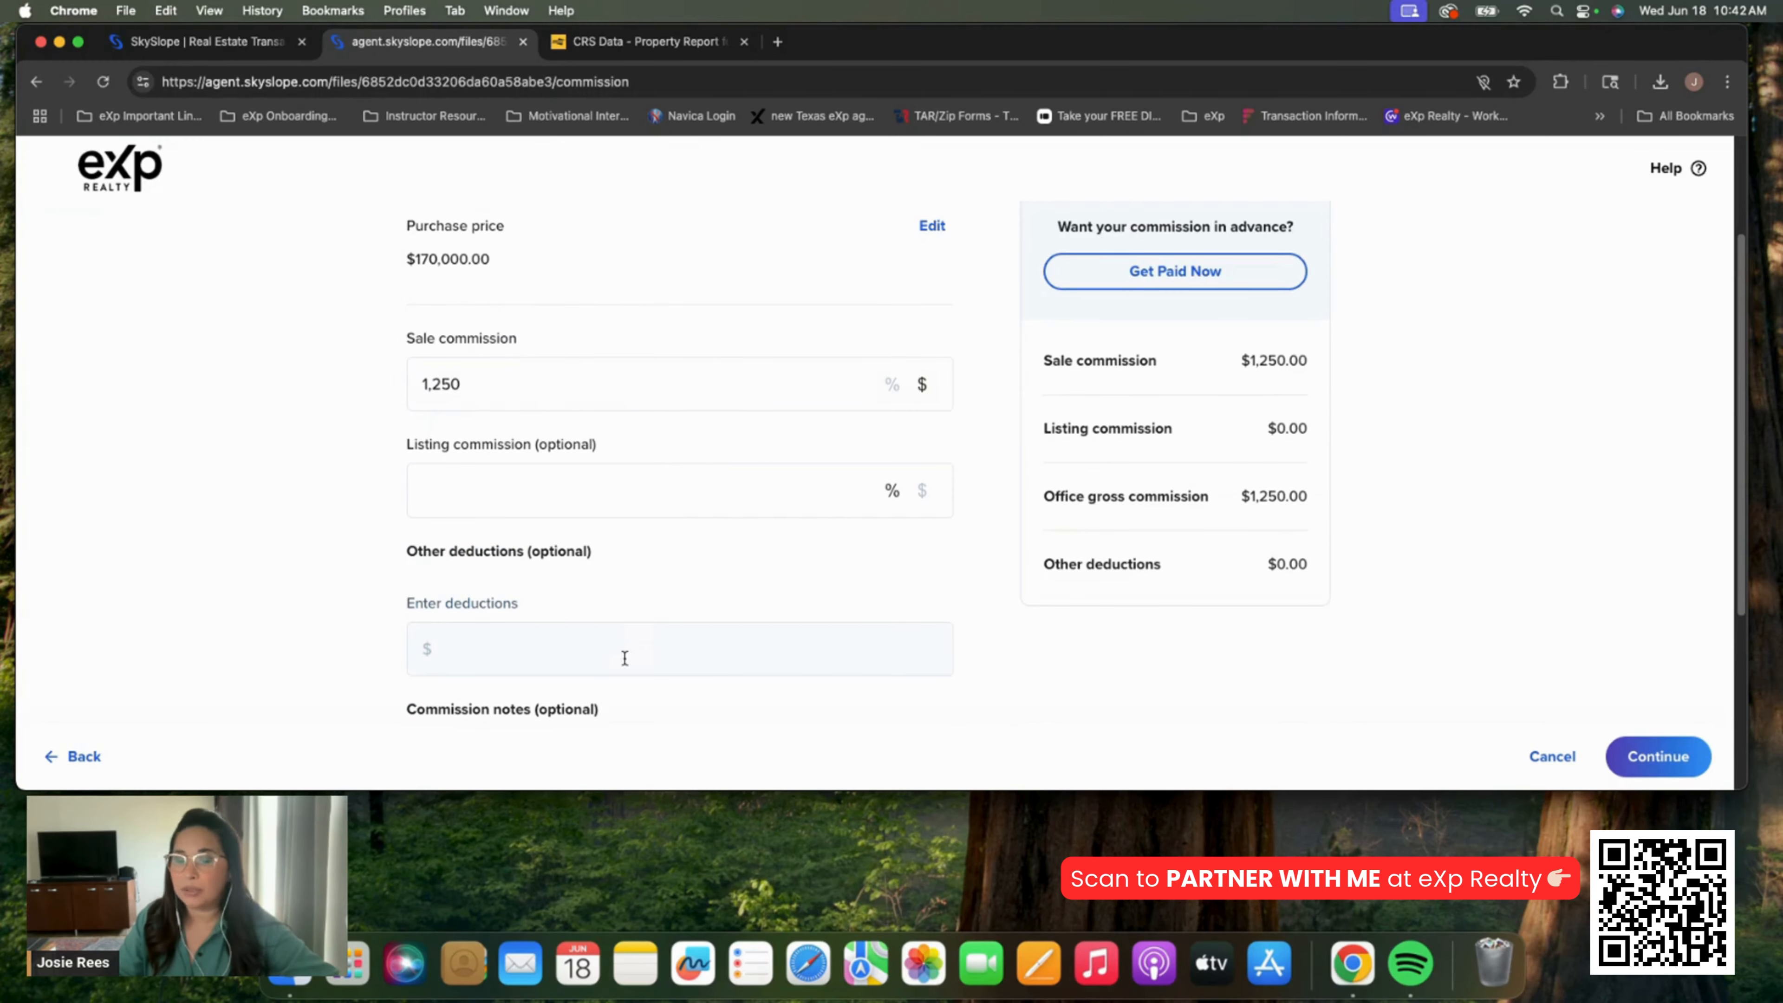
click(1657, 759)
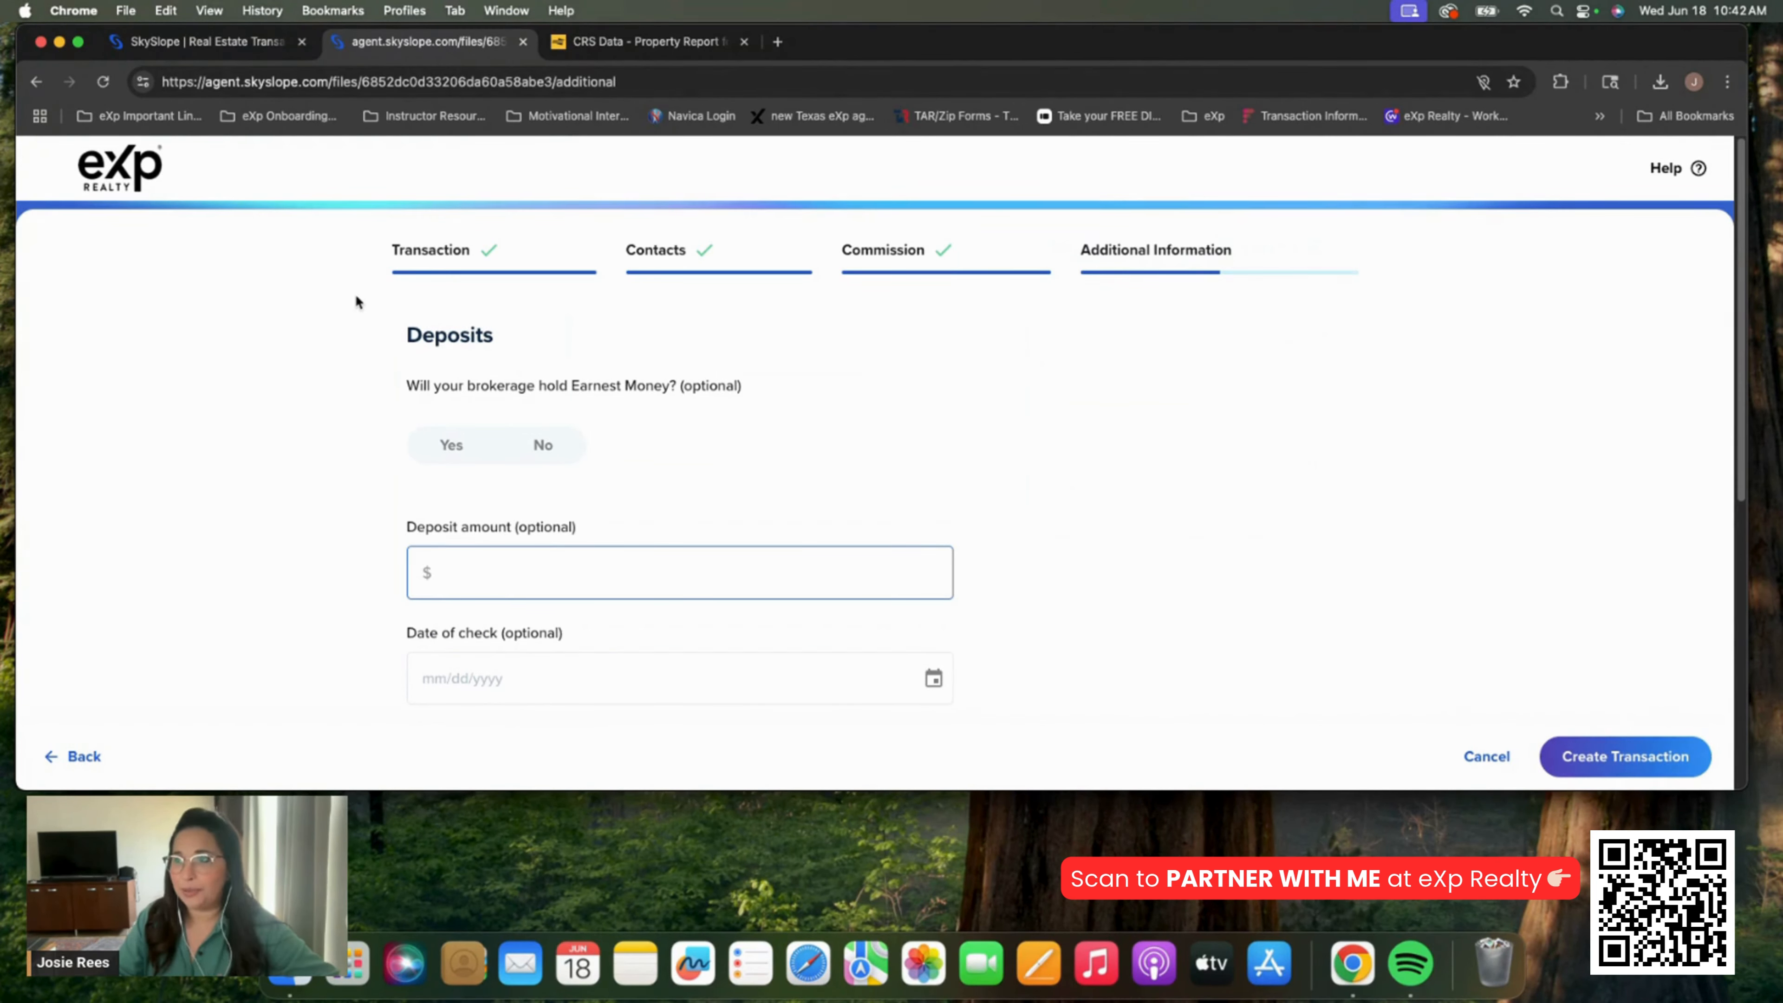
scroll(623, 507, down, 1)
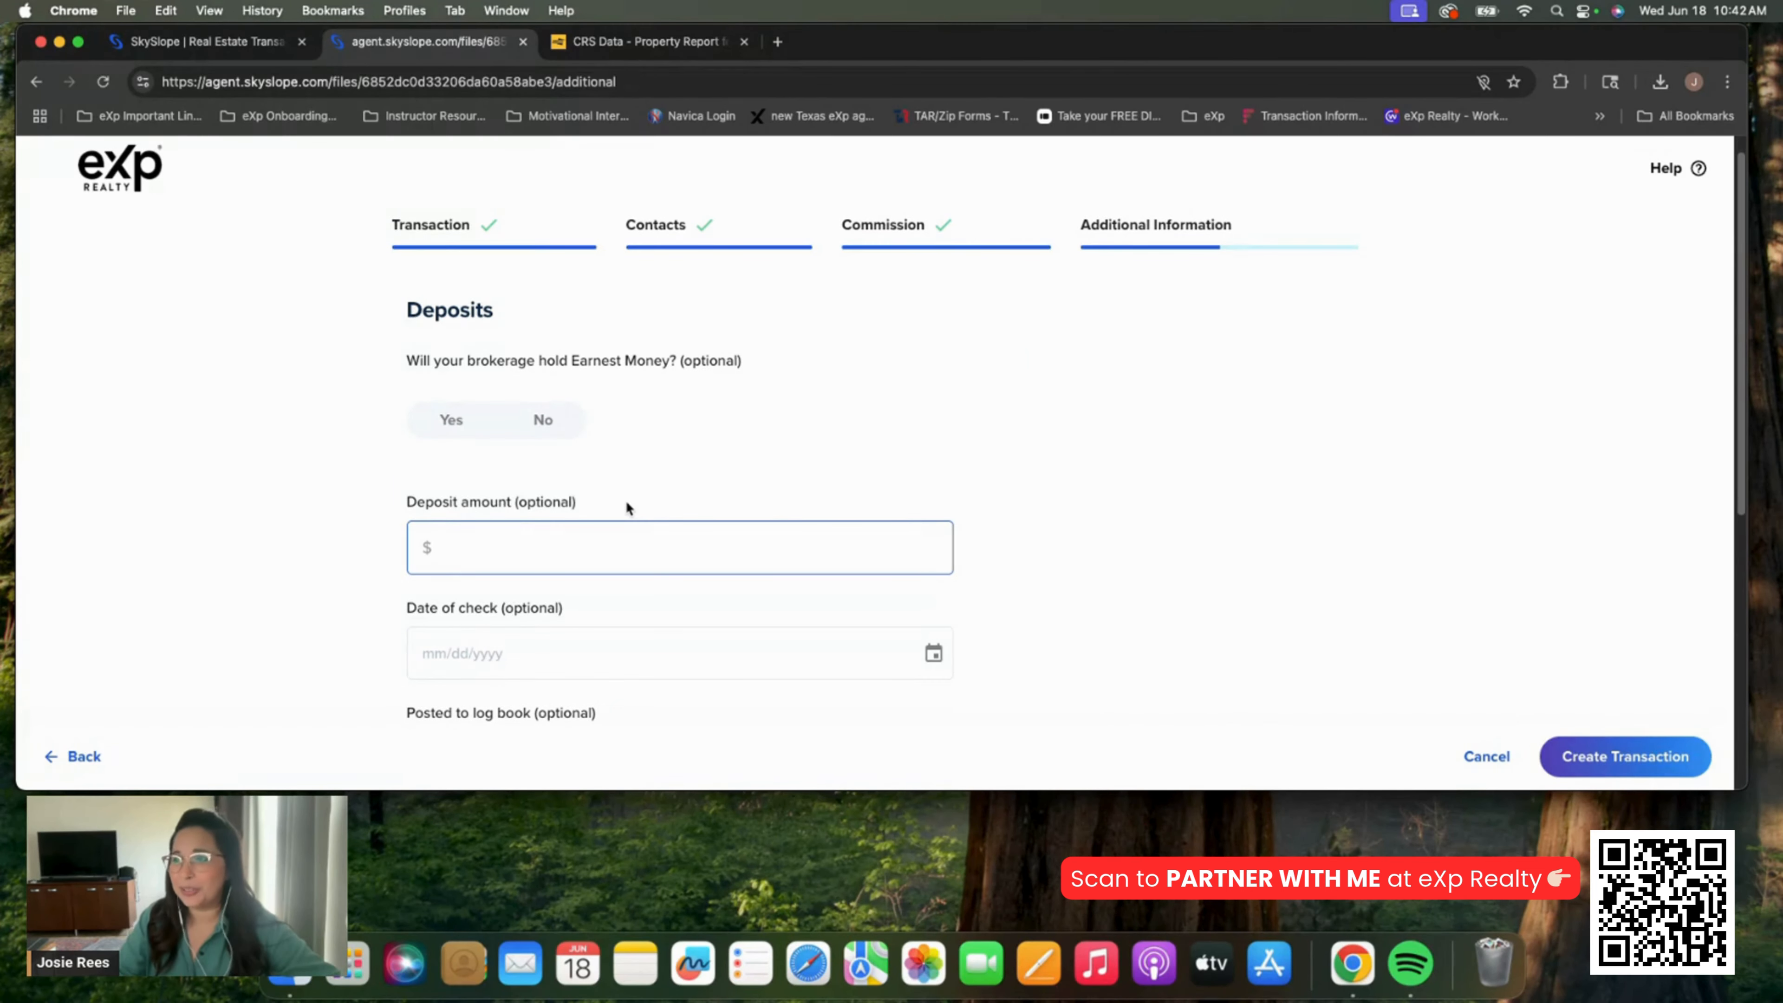
scroll(658, 467, down, 10)
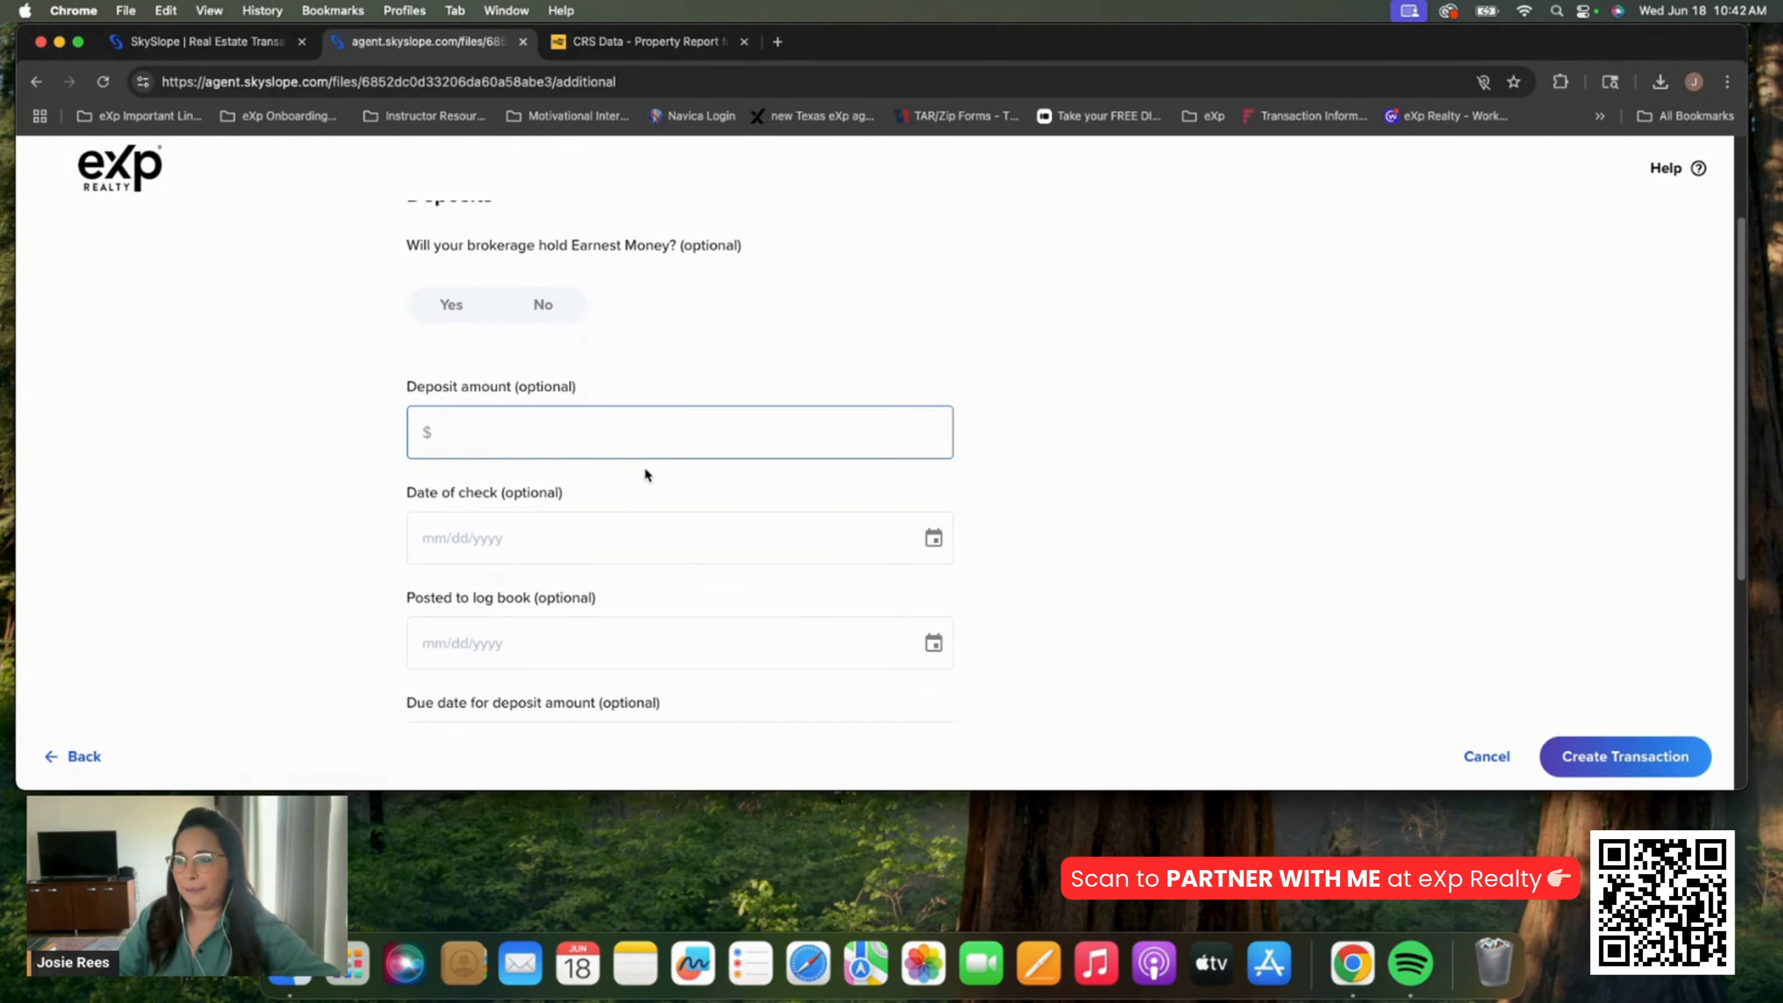
scroll(643, 467, up, 12)
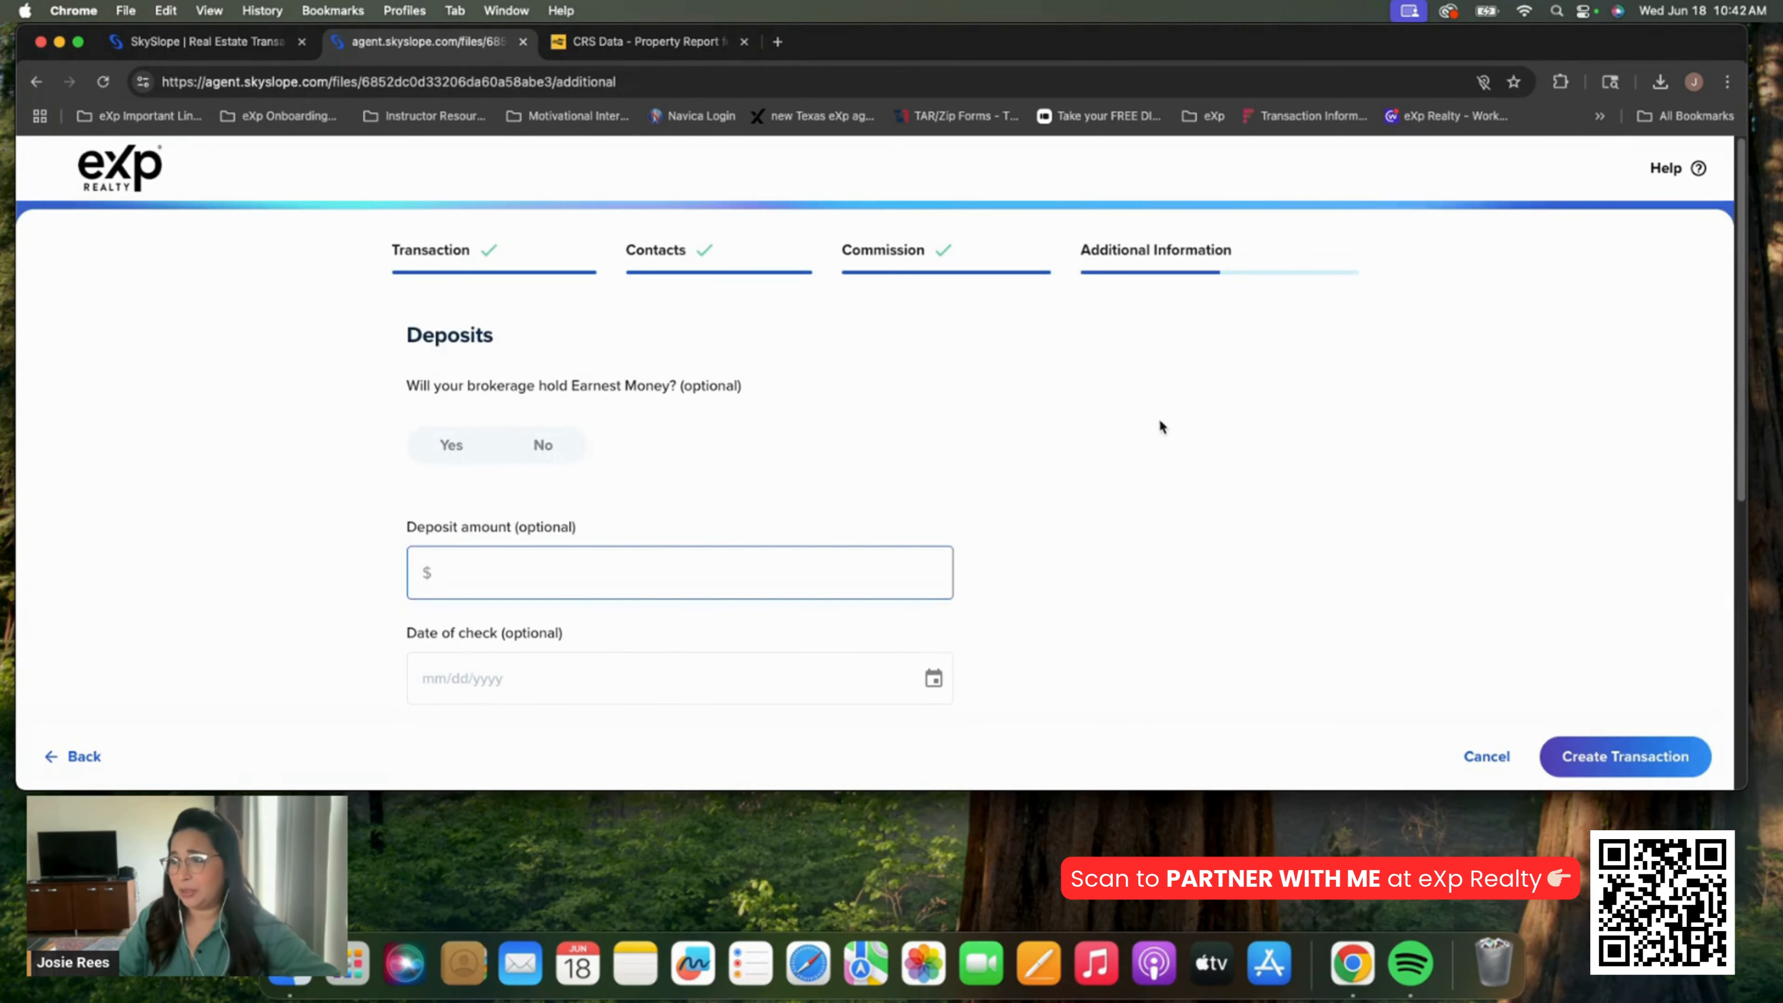
click(1657, 767)
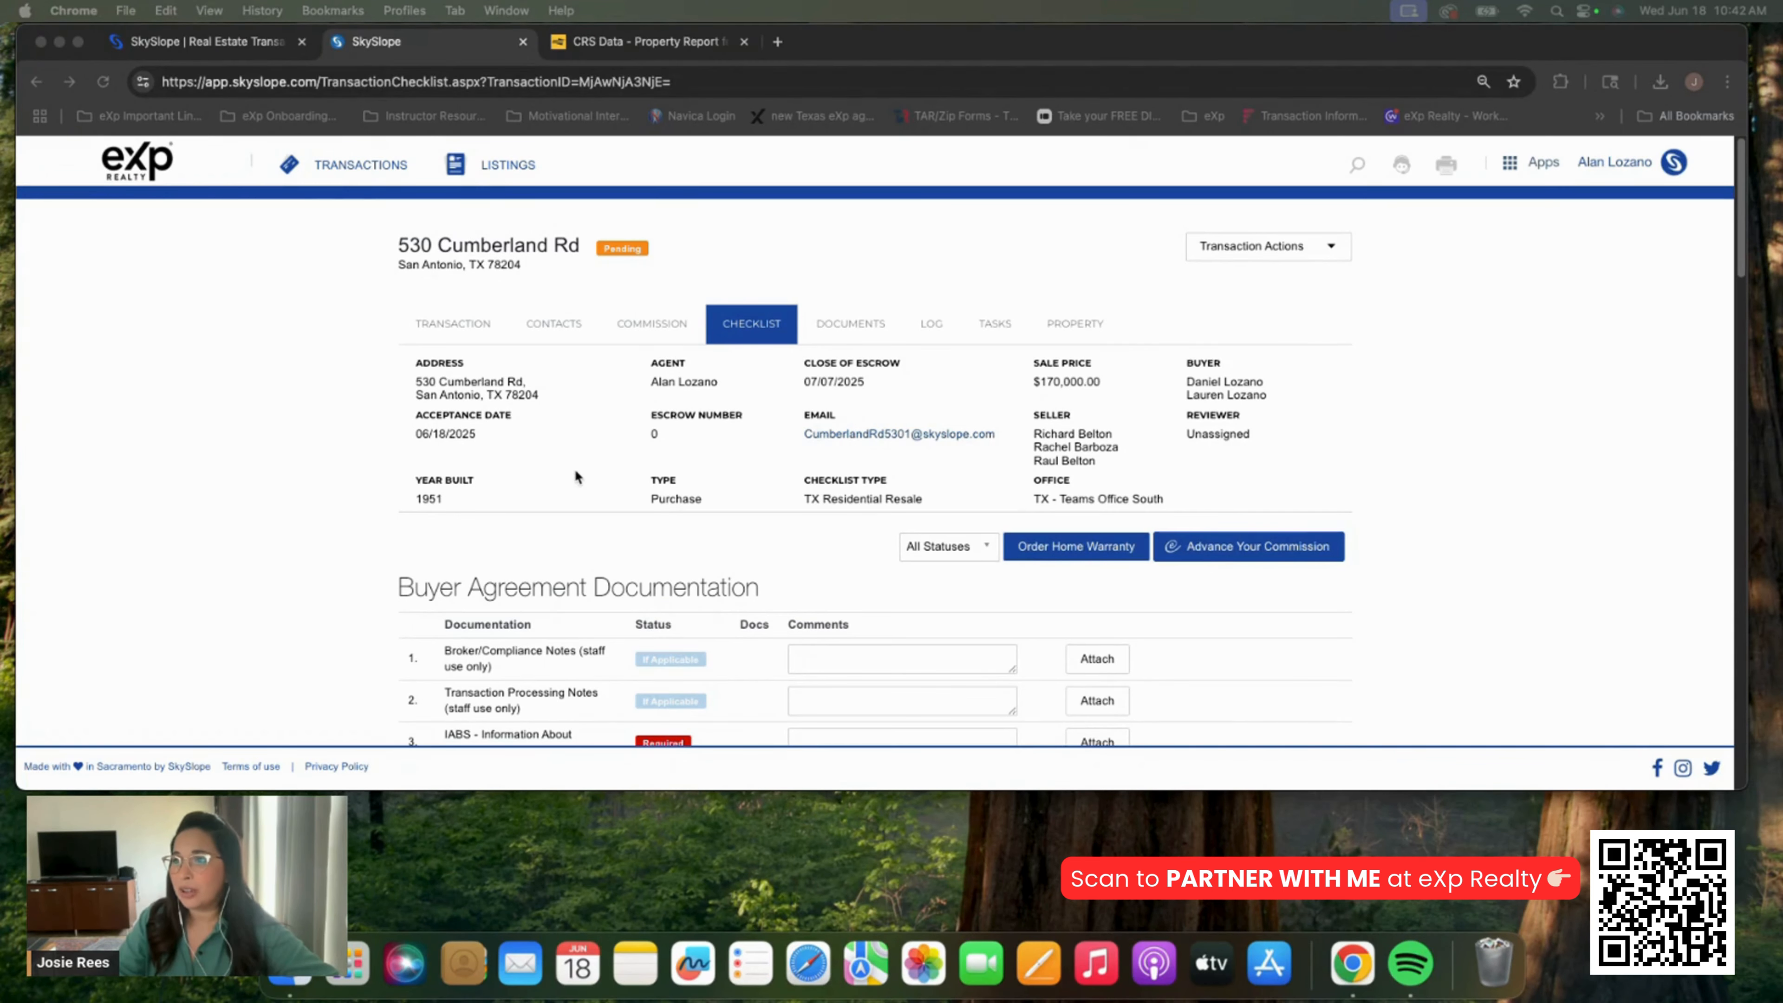
Open the Transaction details form and scroll down to the Co-Buyer Agent field
scroll(574, 468, down, 1)
scroll(646, 352, down, 10)
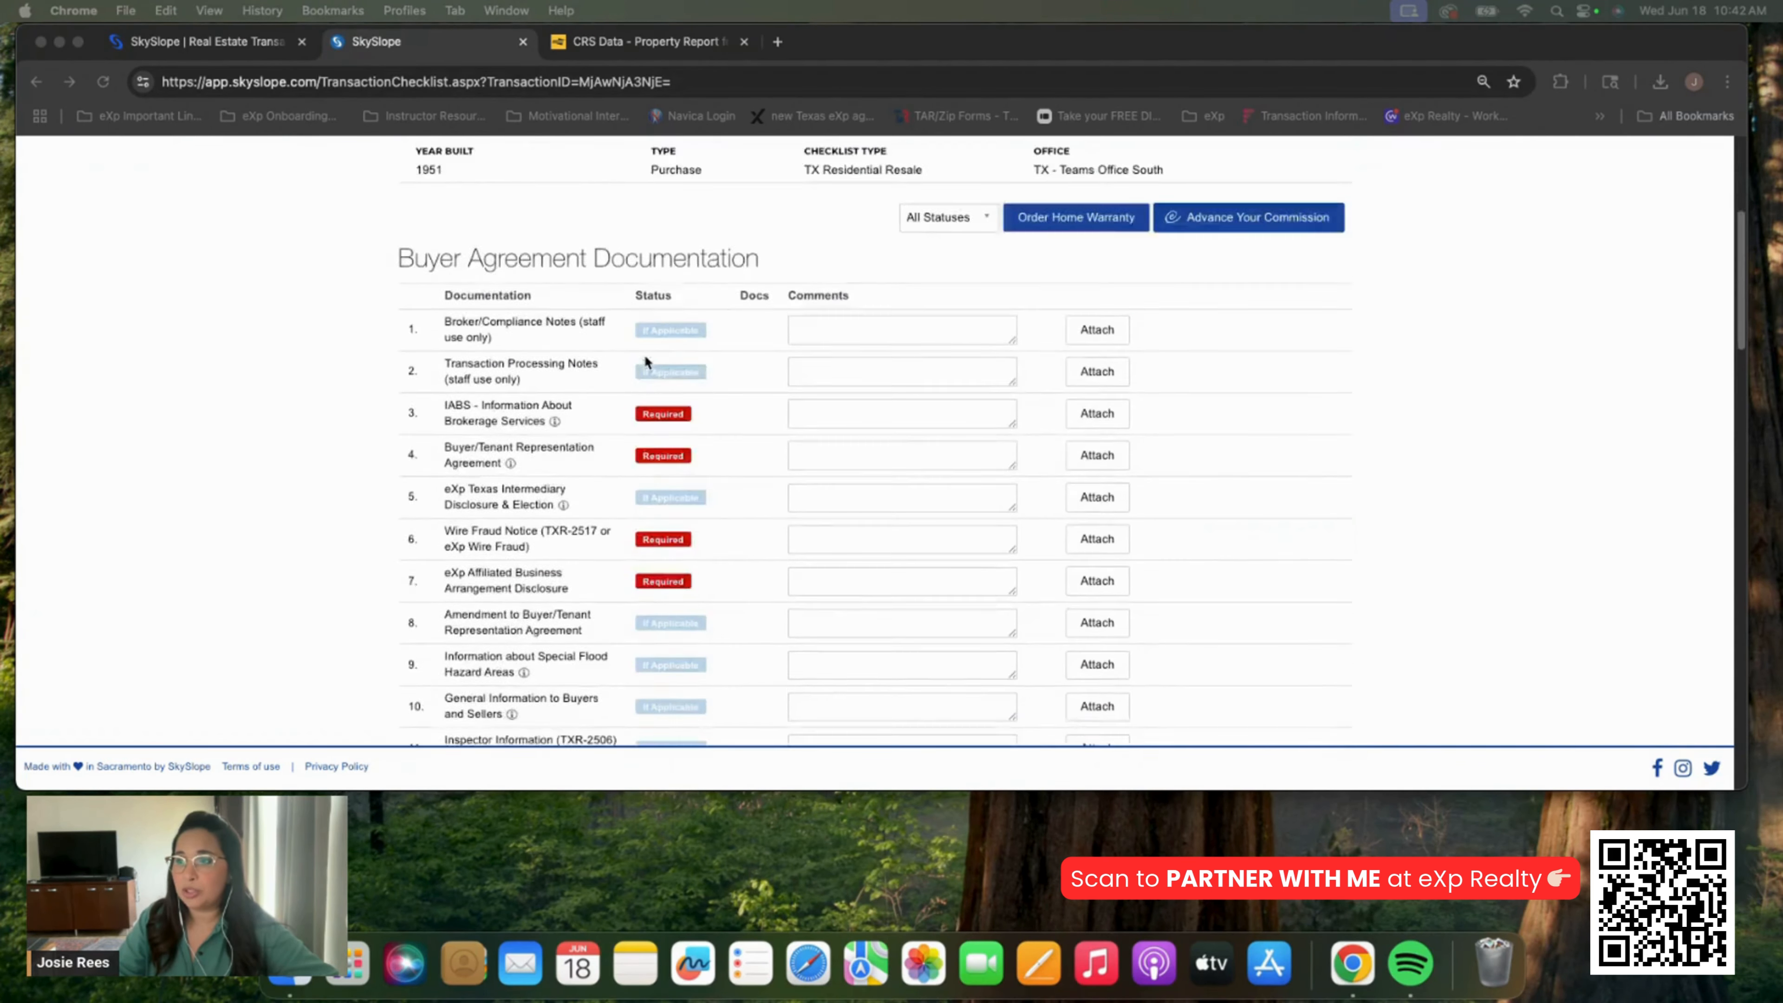
scroll(646, 356, up, 10)
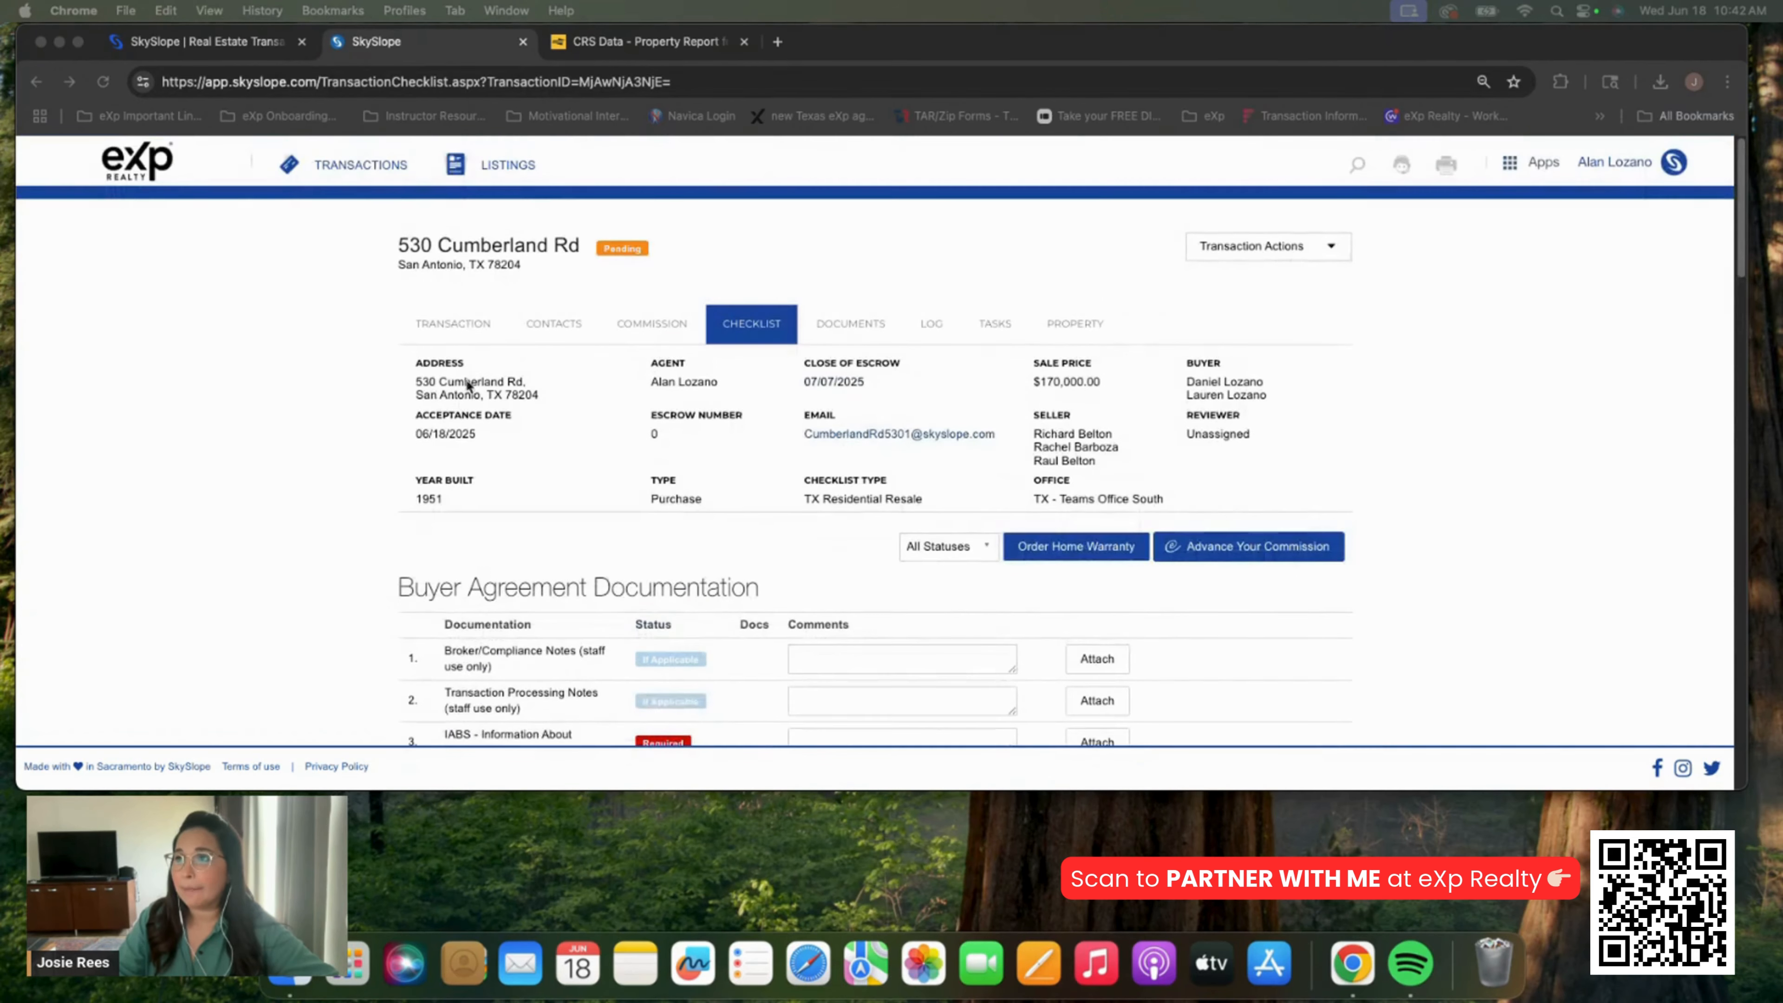
click(456, 327)
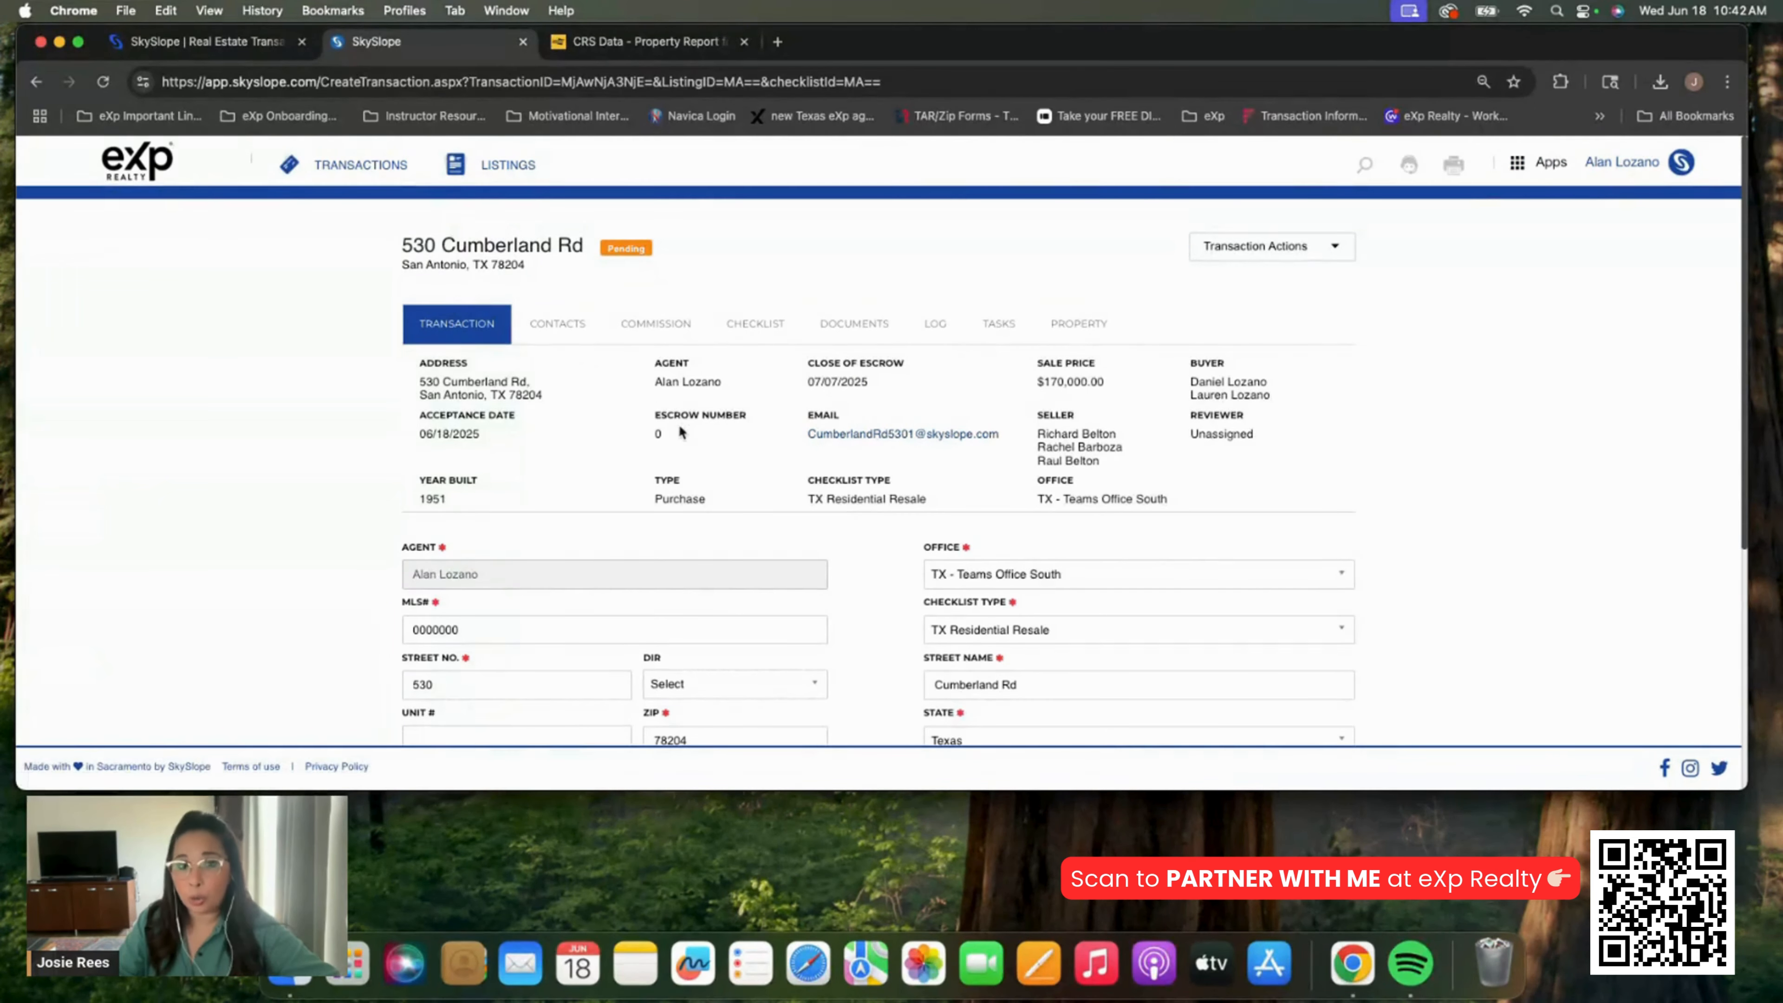
scroll(678, 429, down, 3)
scroll(674, 422, up, 3)
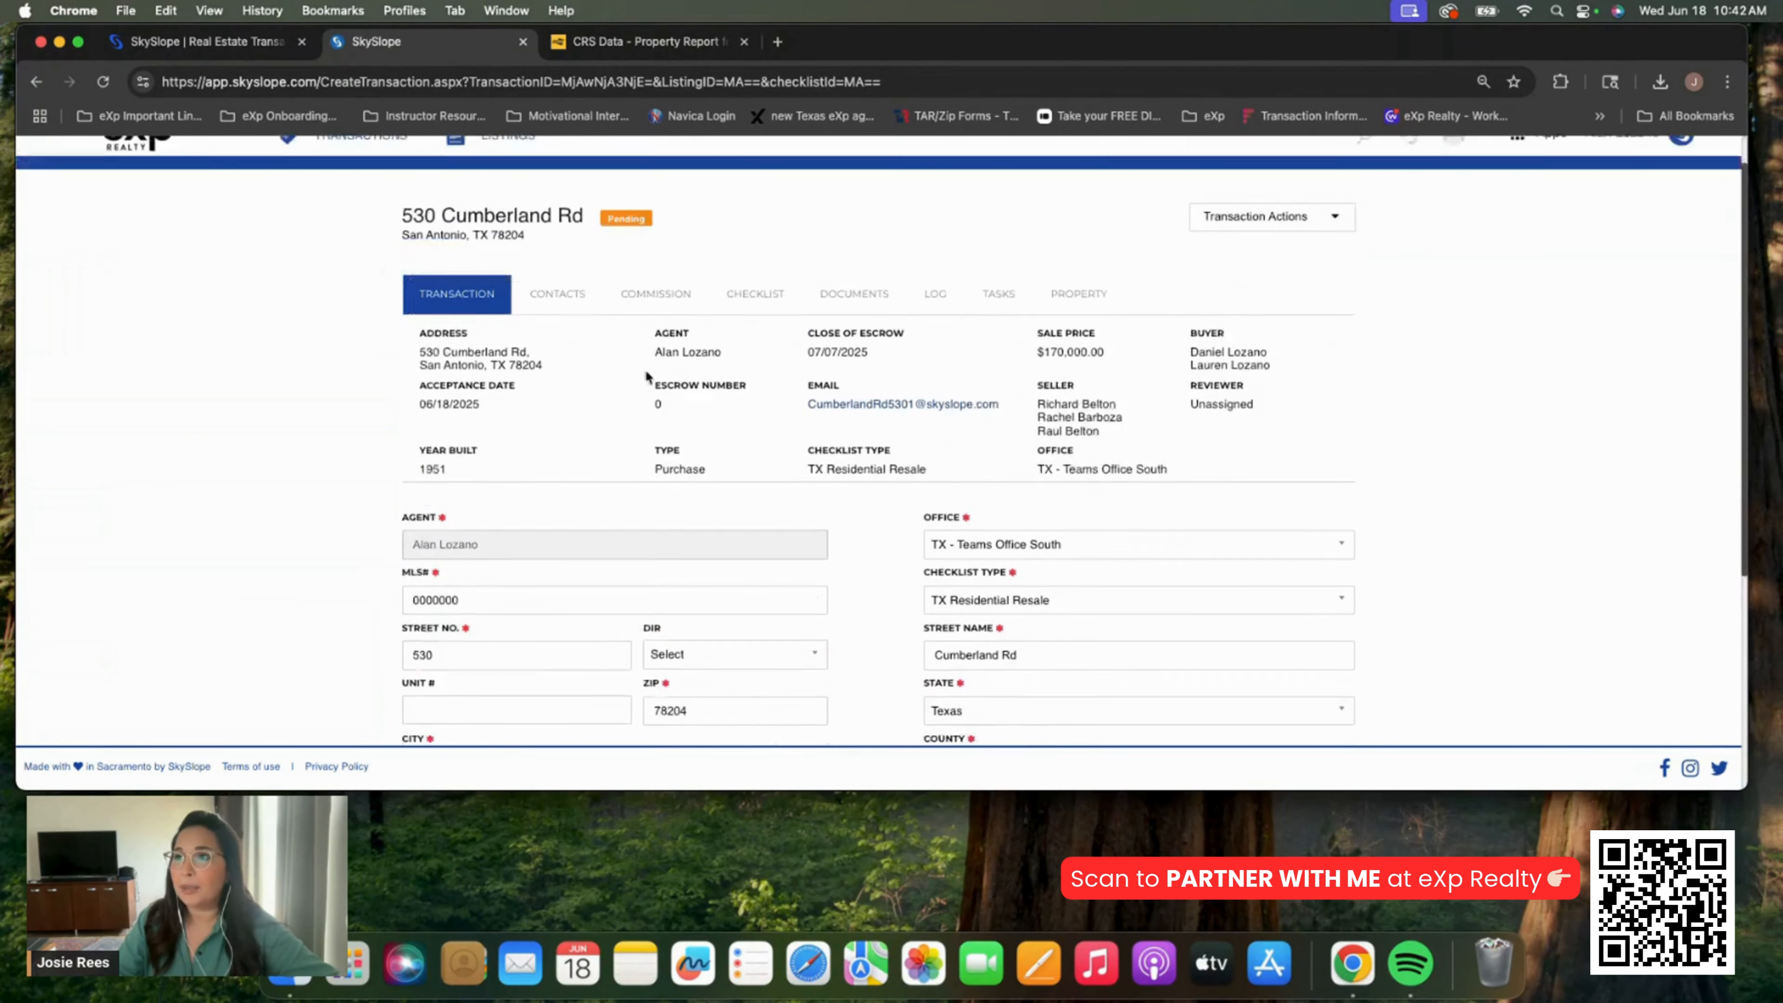
scroll(623, 402, down, 10)
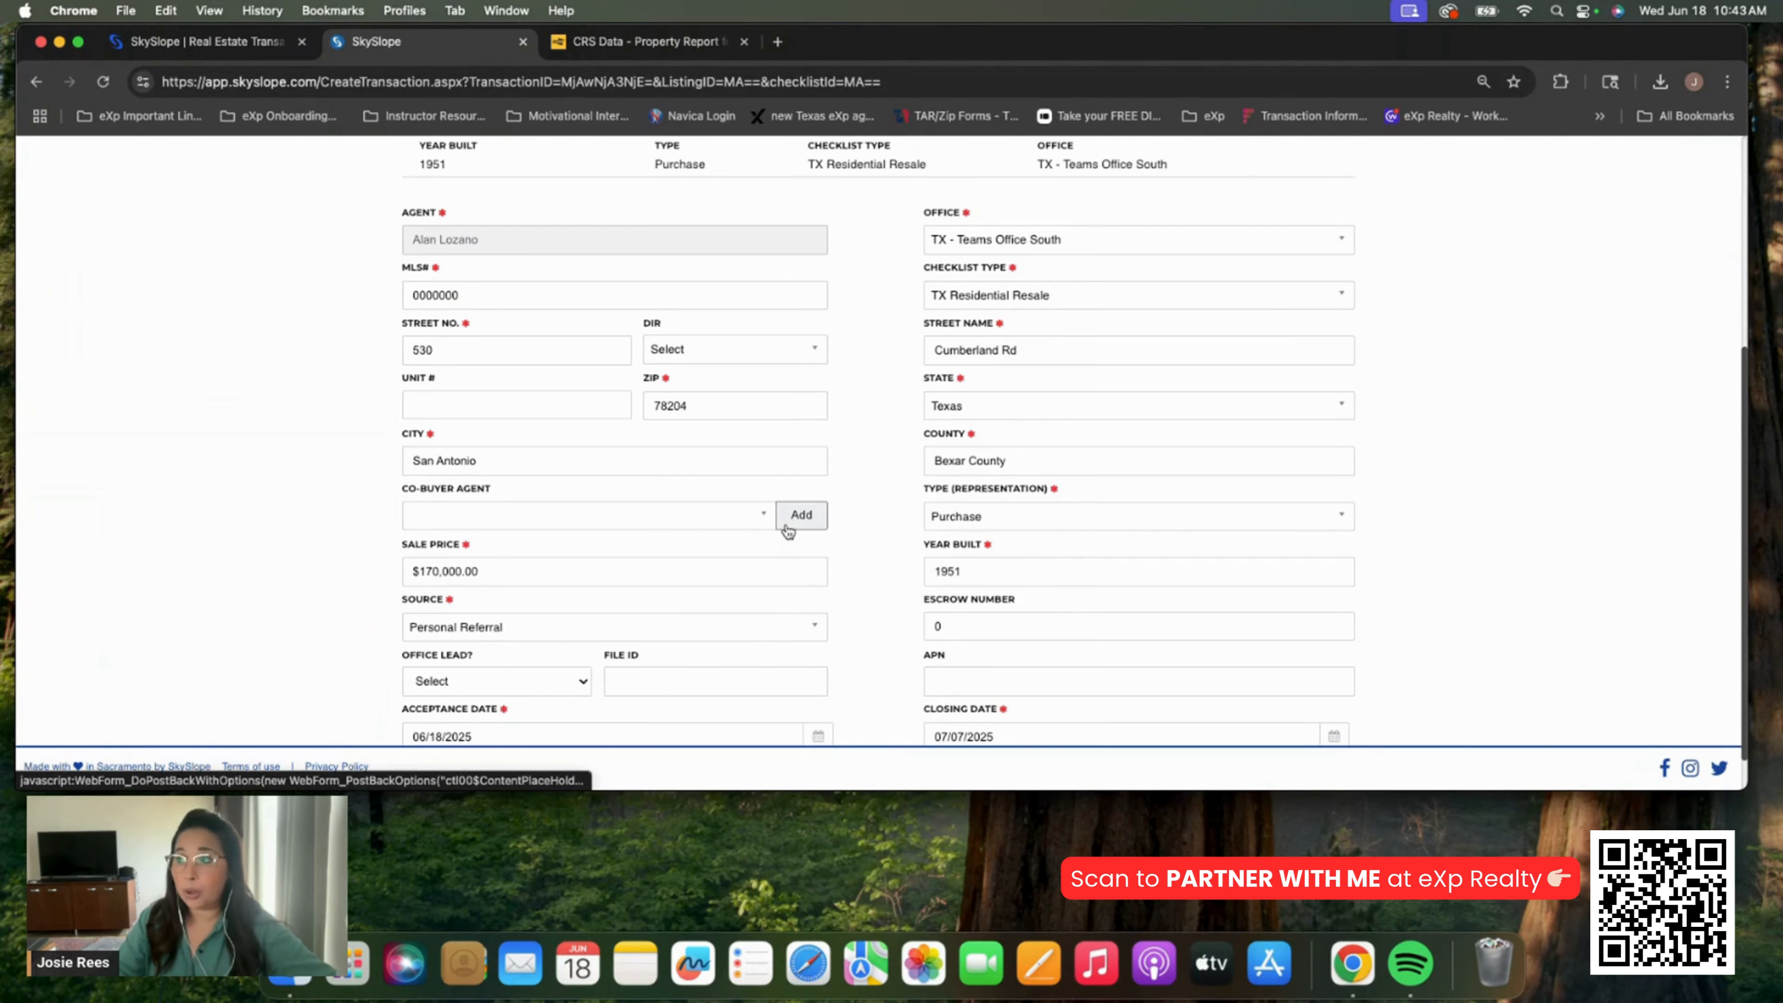
Search for the TX - Teams Office South agent by name and save them as co-buyer agent
click(786, 526)
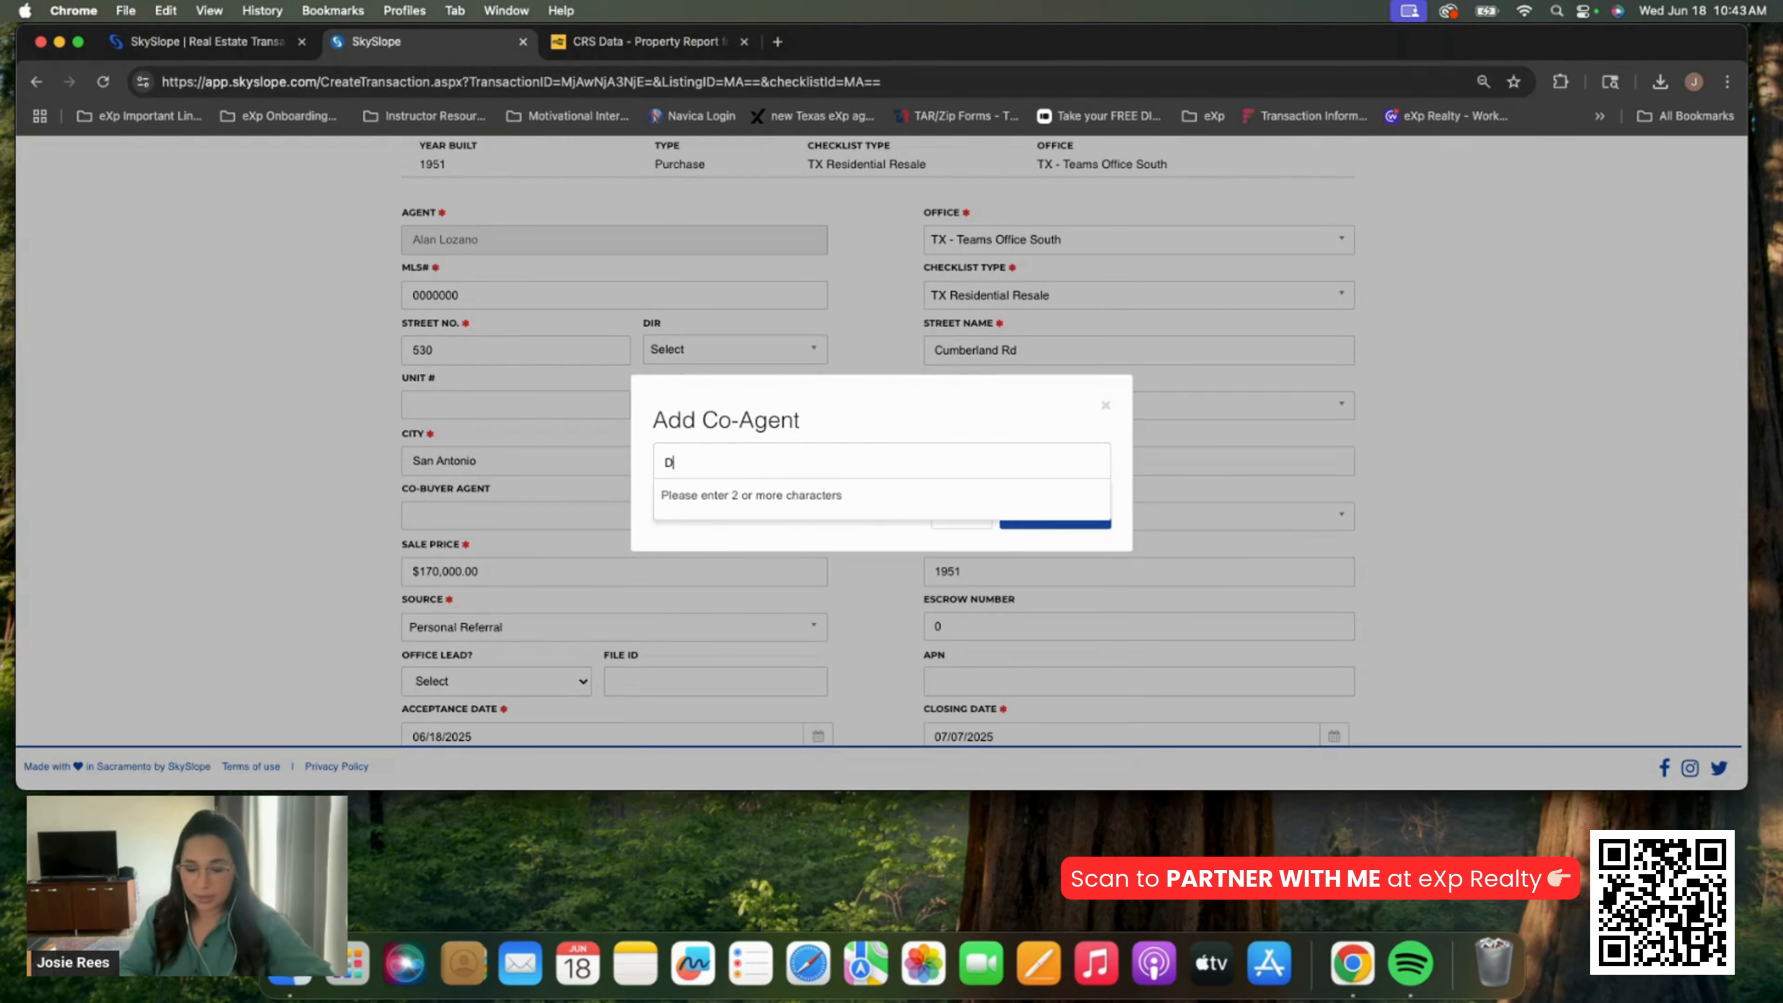
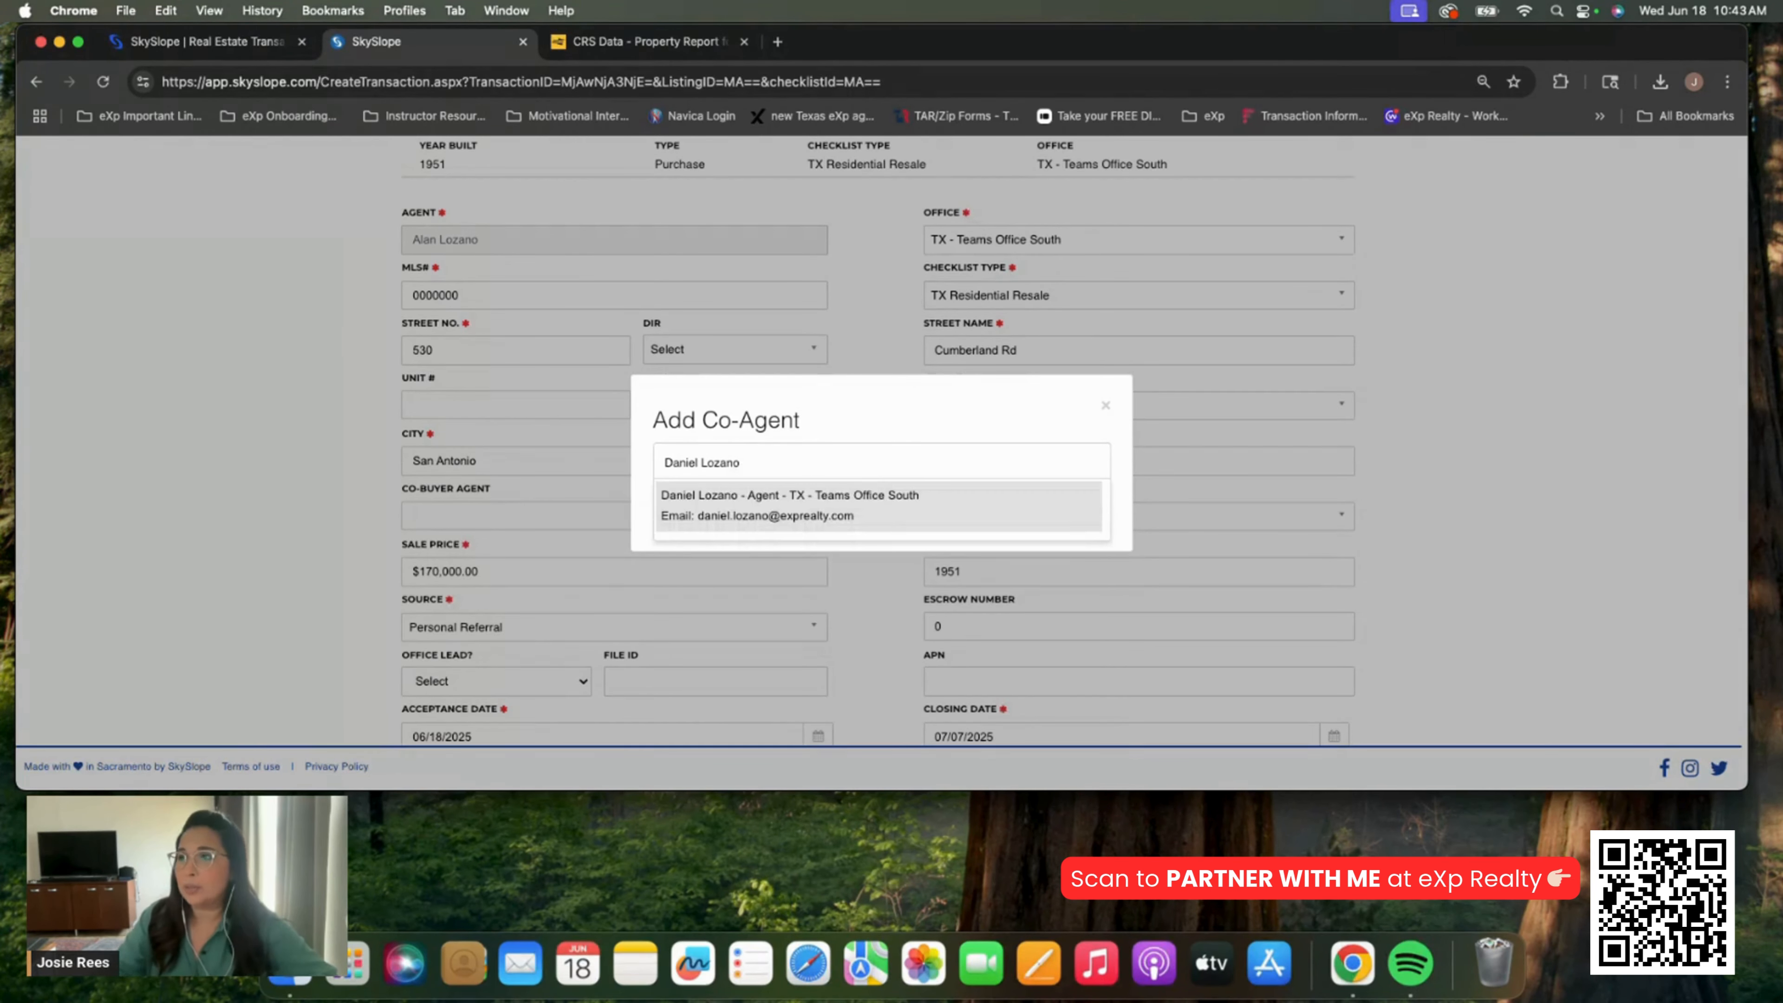
click(772, 516)
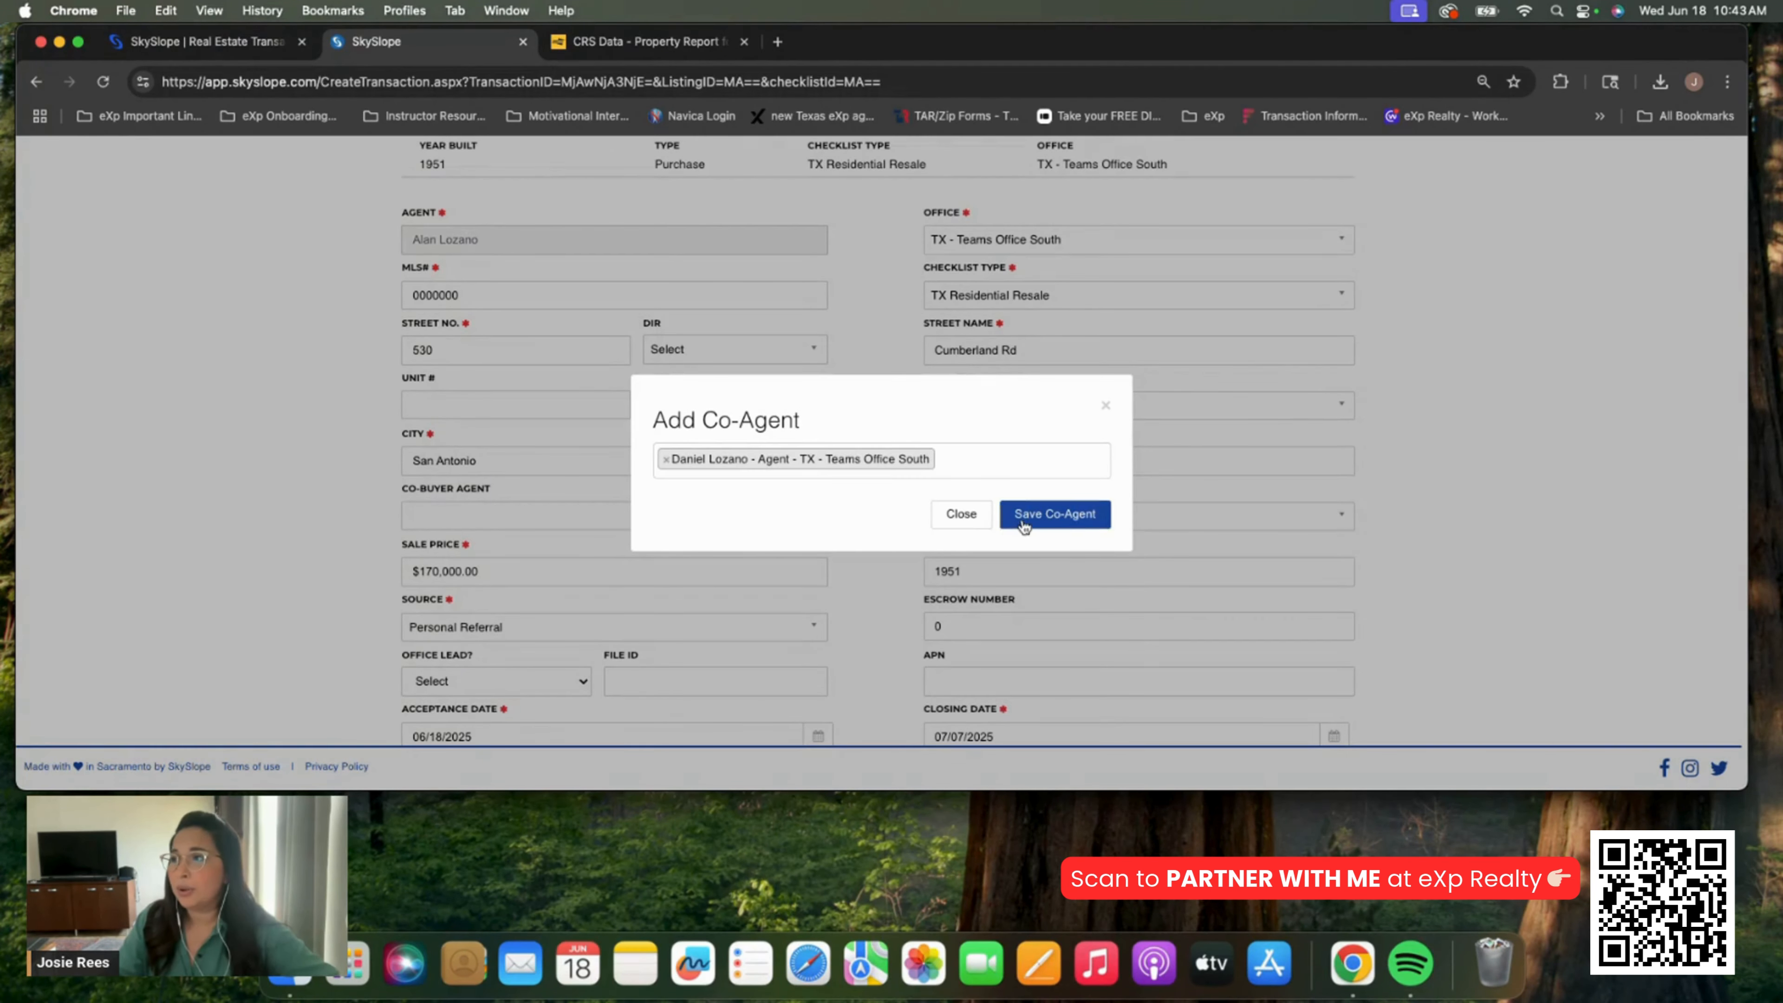
click(1004, 527)
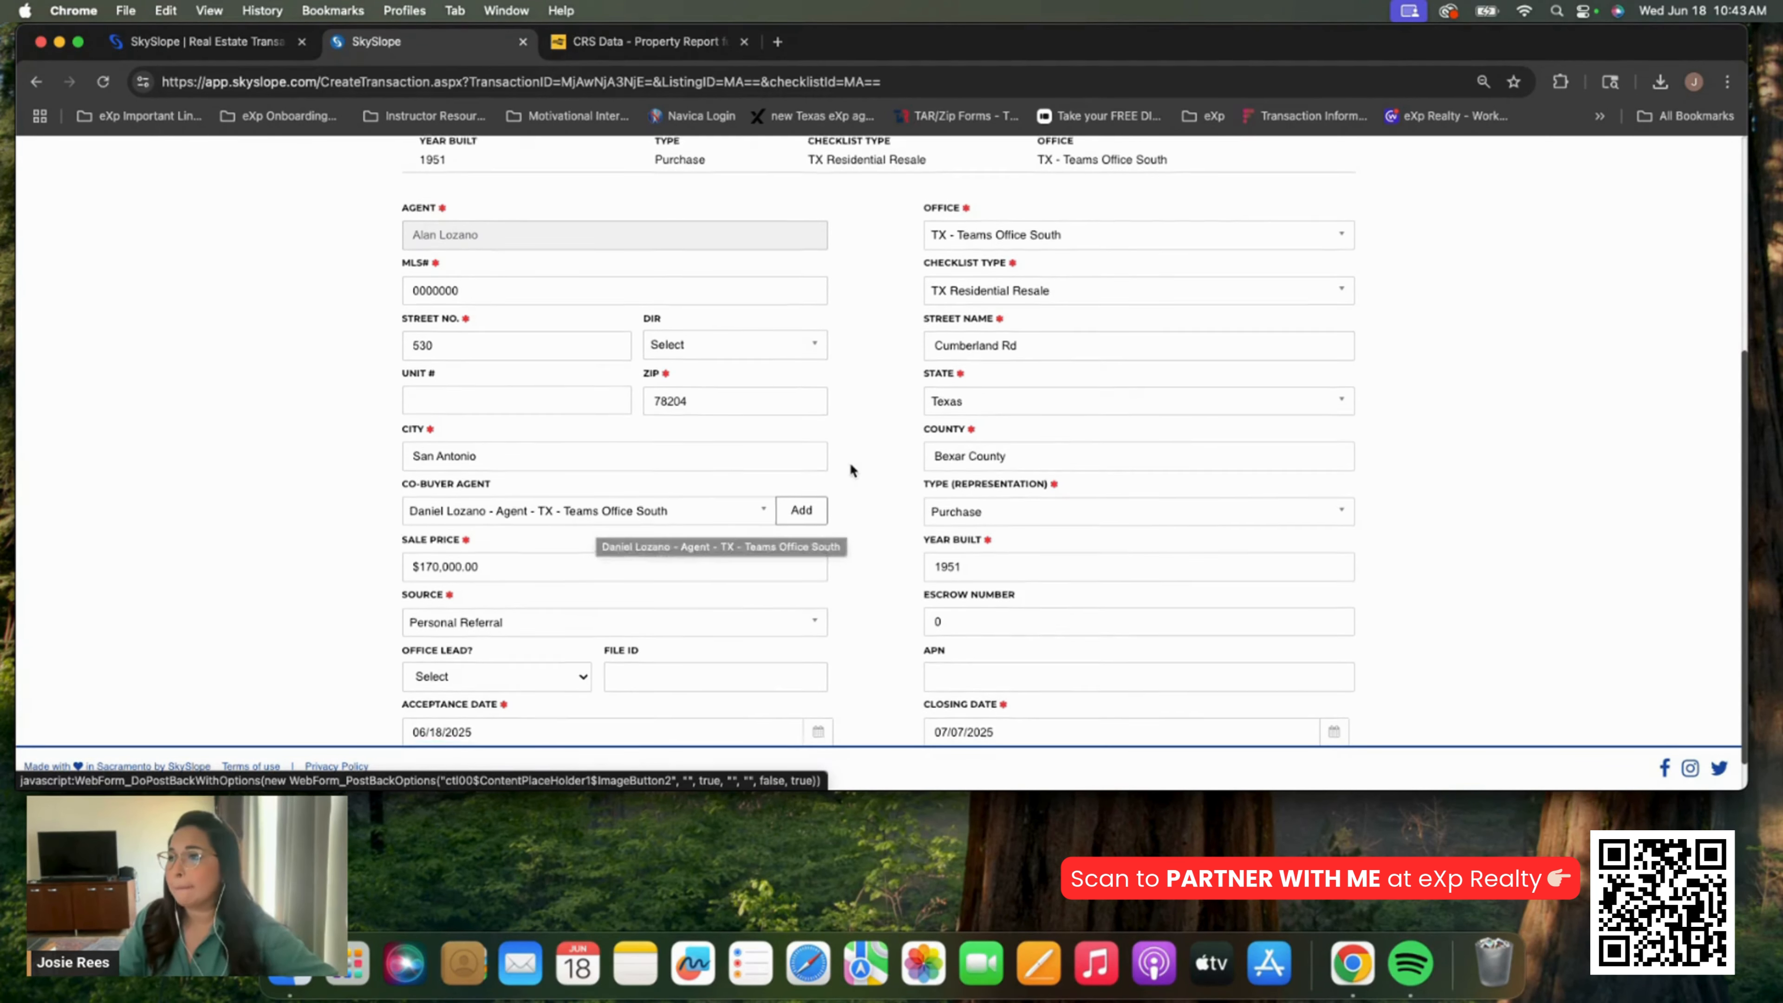
scroll(849, 465, down, 1)
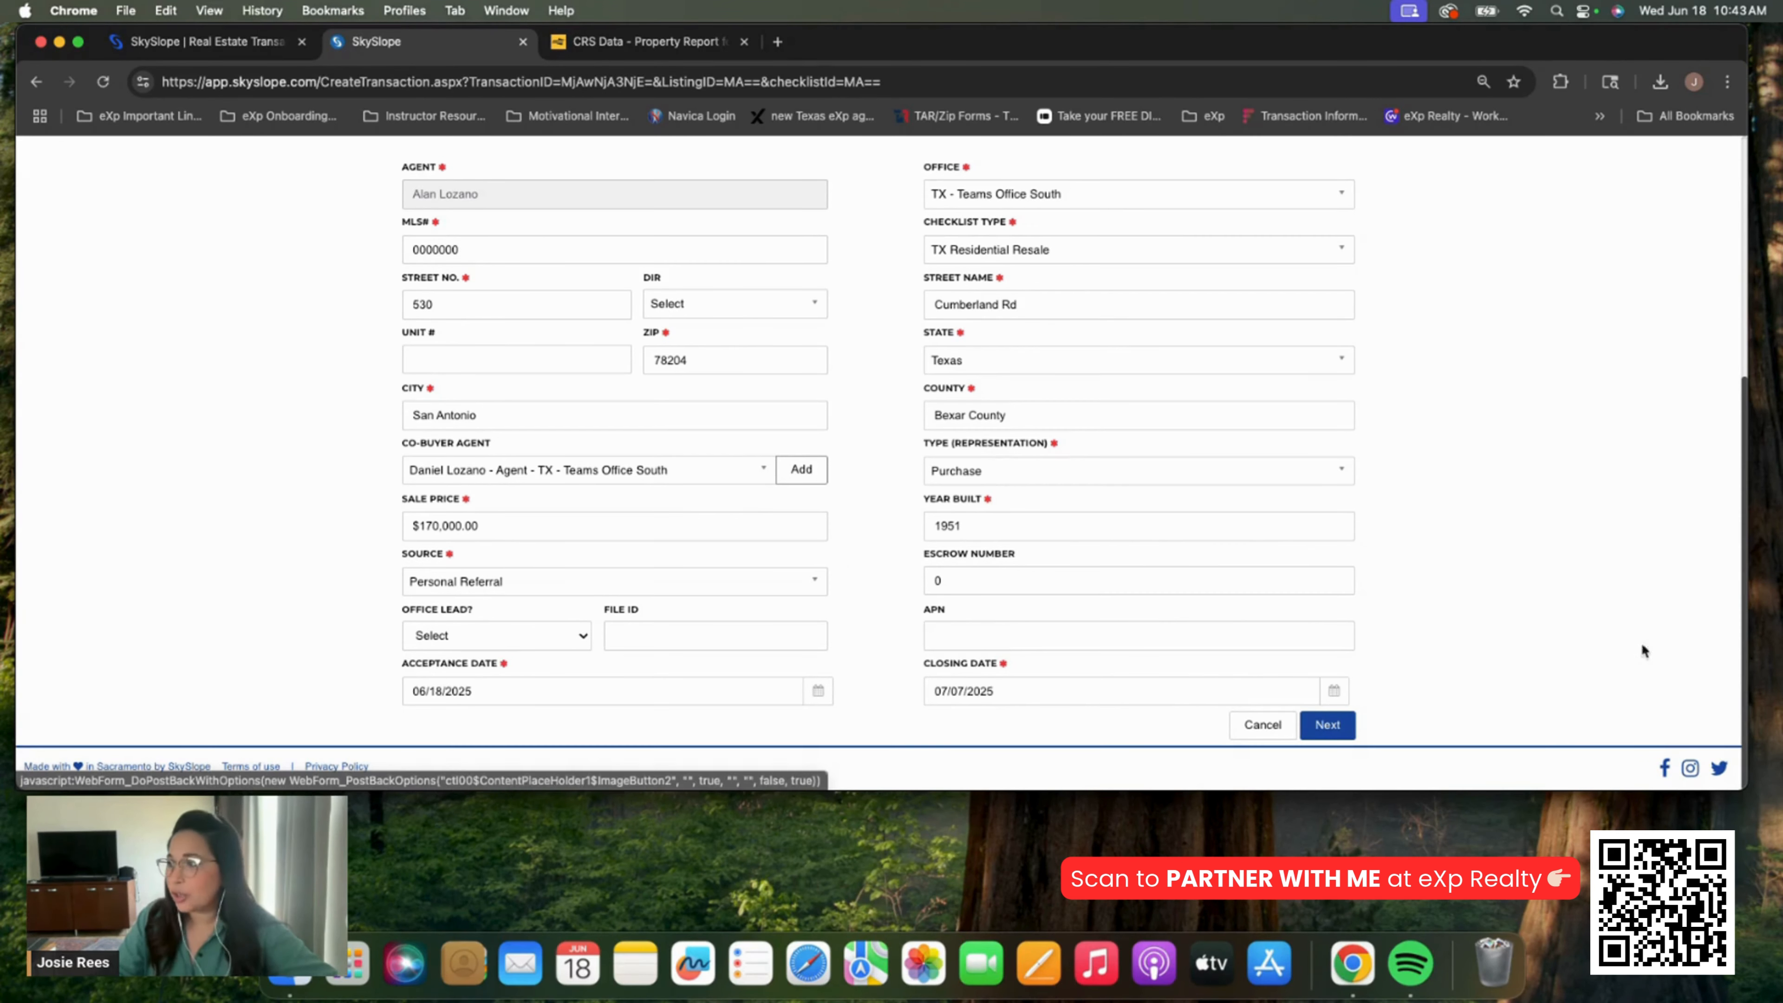
click(1327, 724)
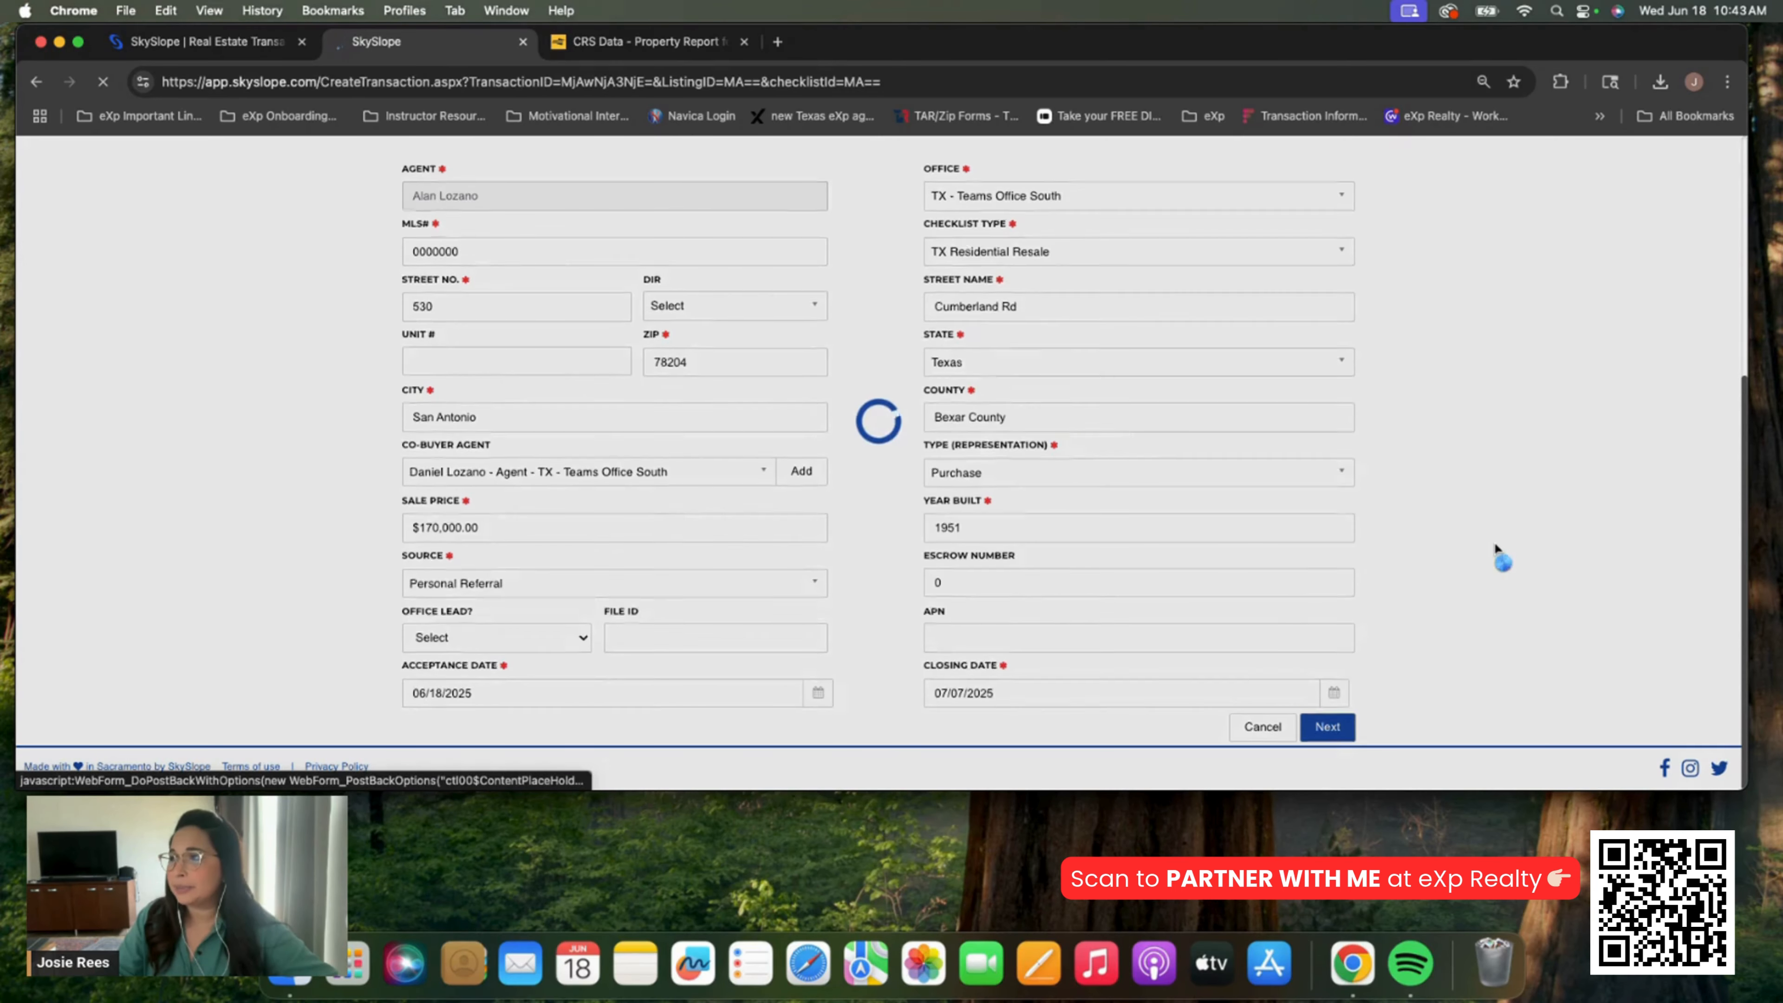
scroll(593, 445, down, 3)
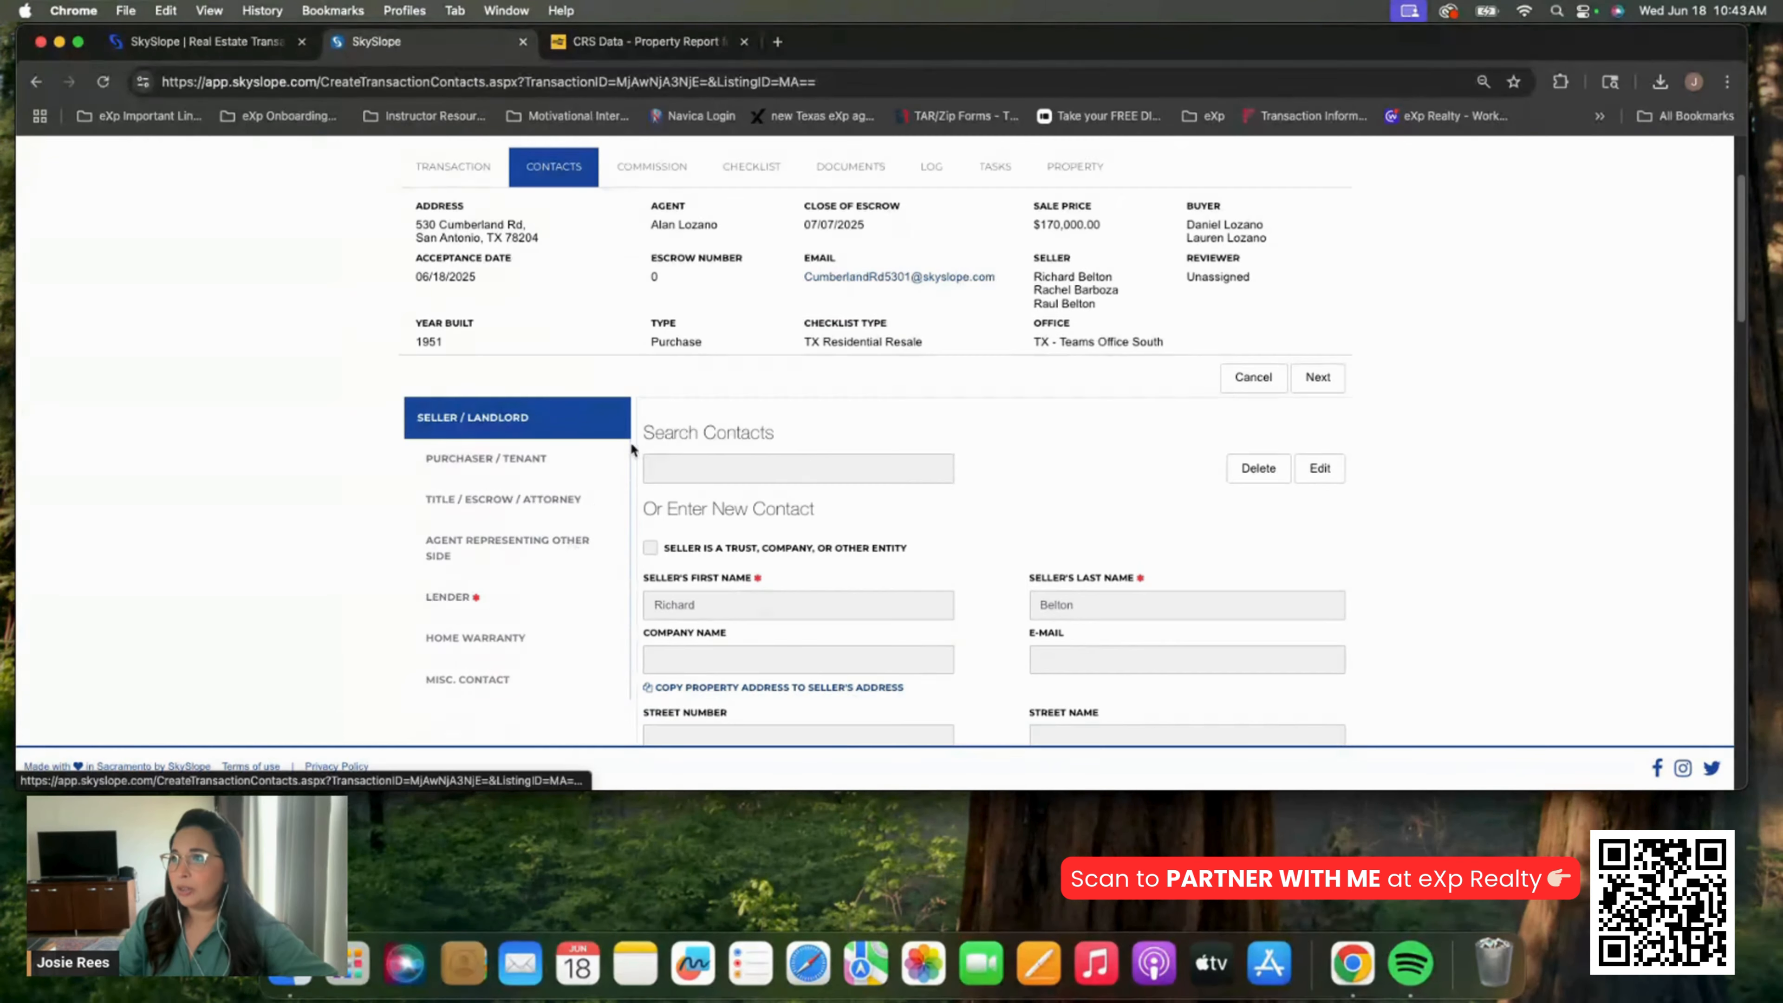
scroll(630, 441, up, 3)
Review the transaction's commission information on the Commission tab
click(658, 328)
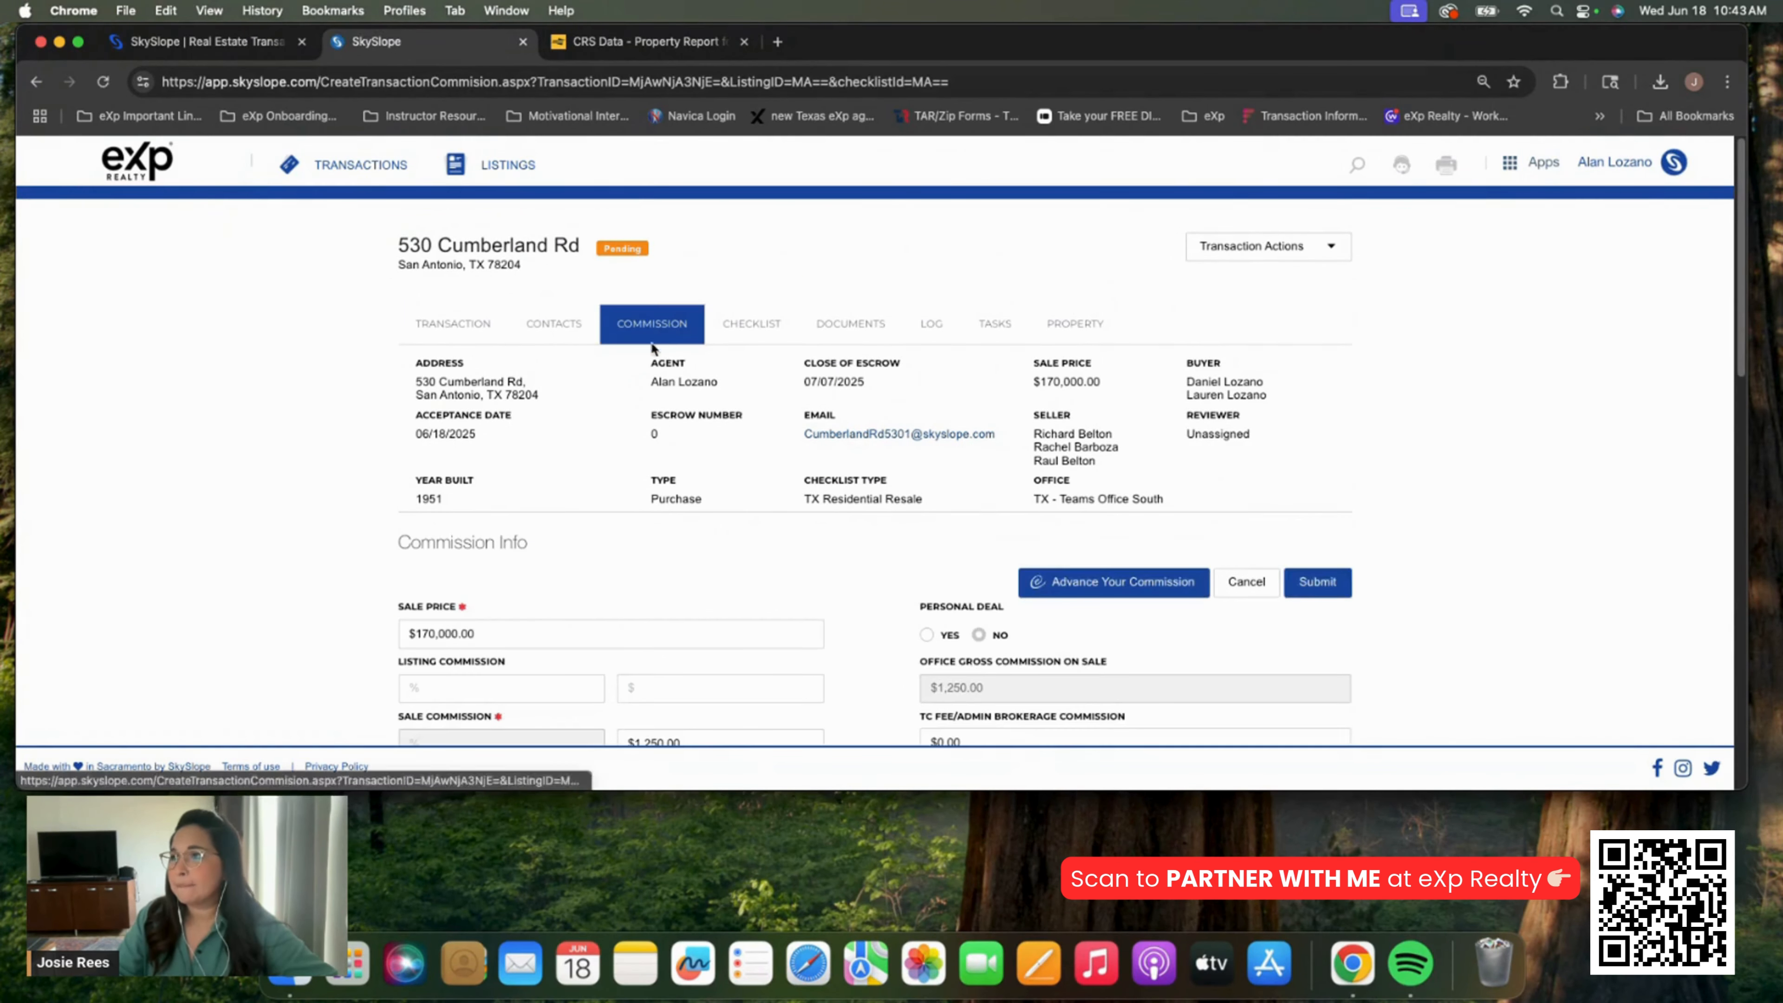
scroll(402, 400, down, 1)
scroll(402, 399, down, 5)
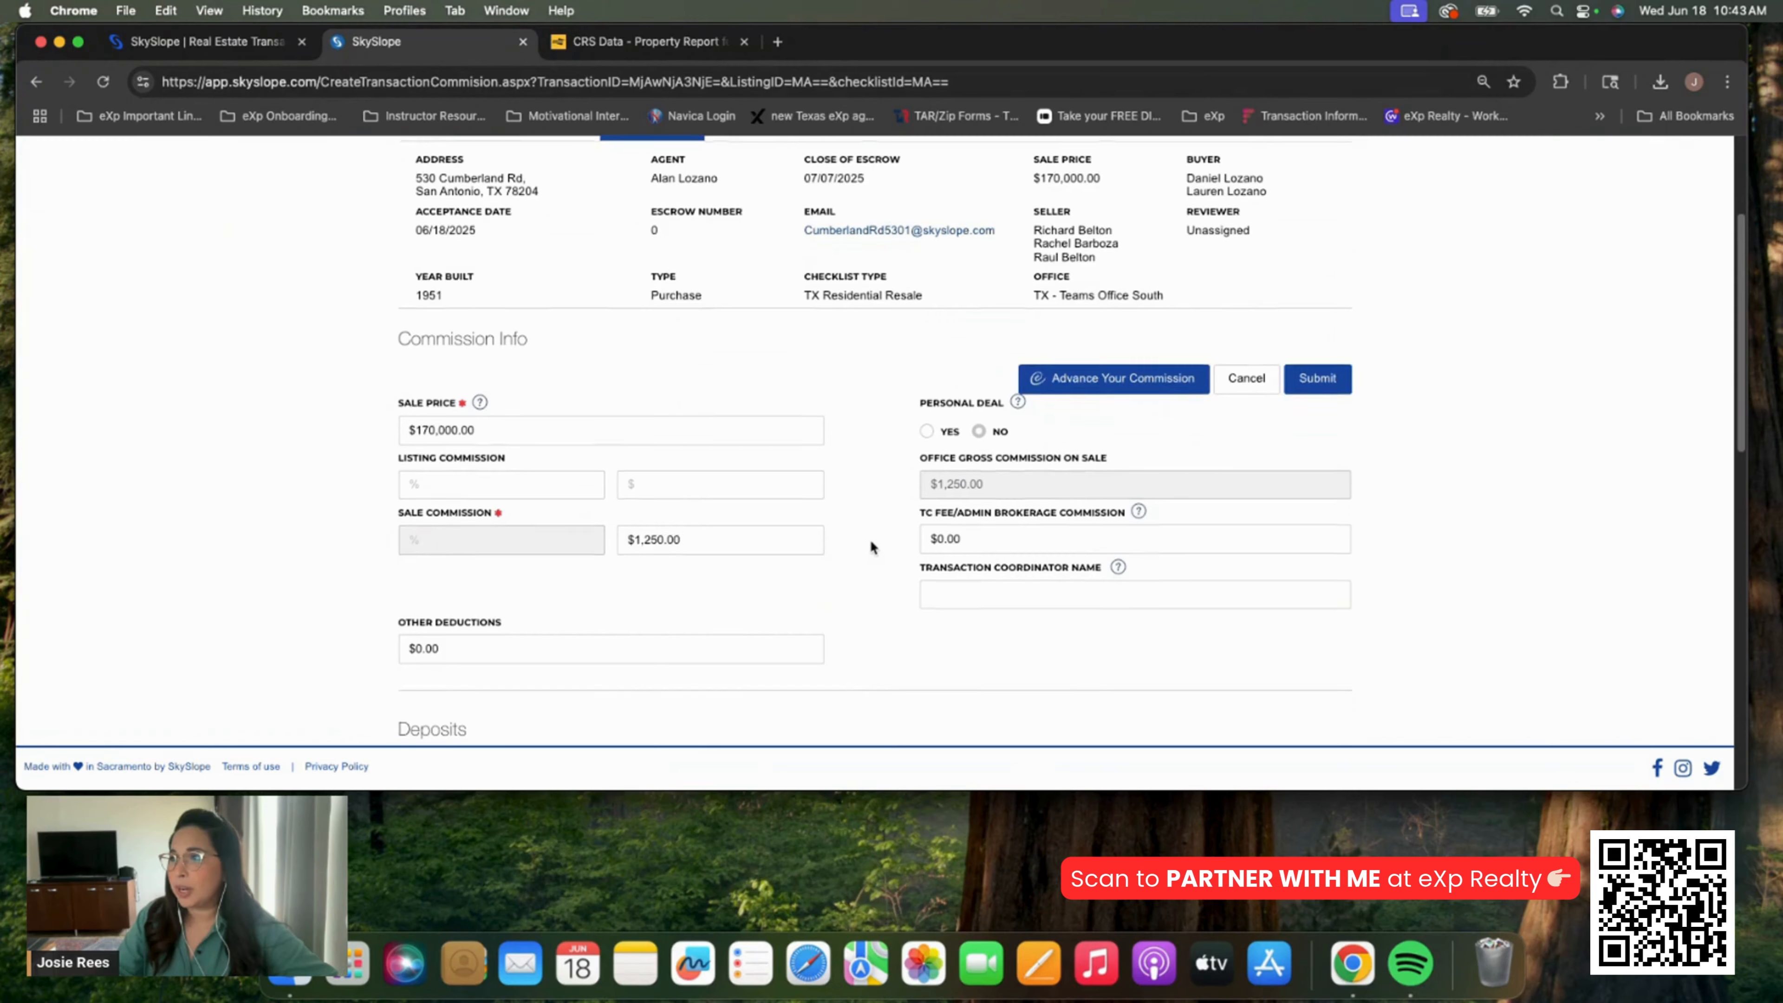
scroll(869, 539, down, 3)
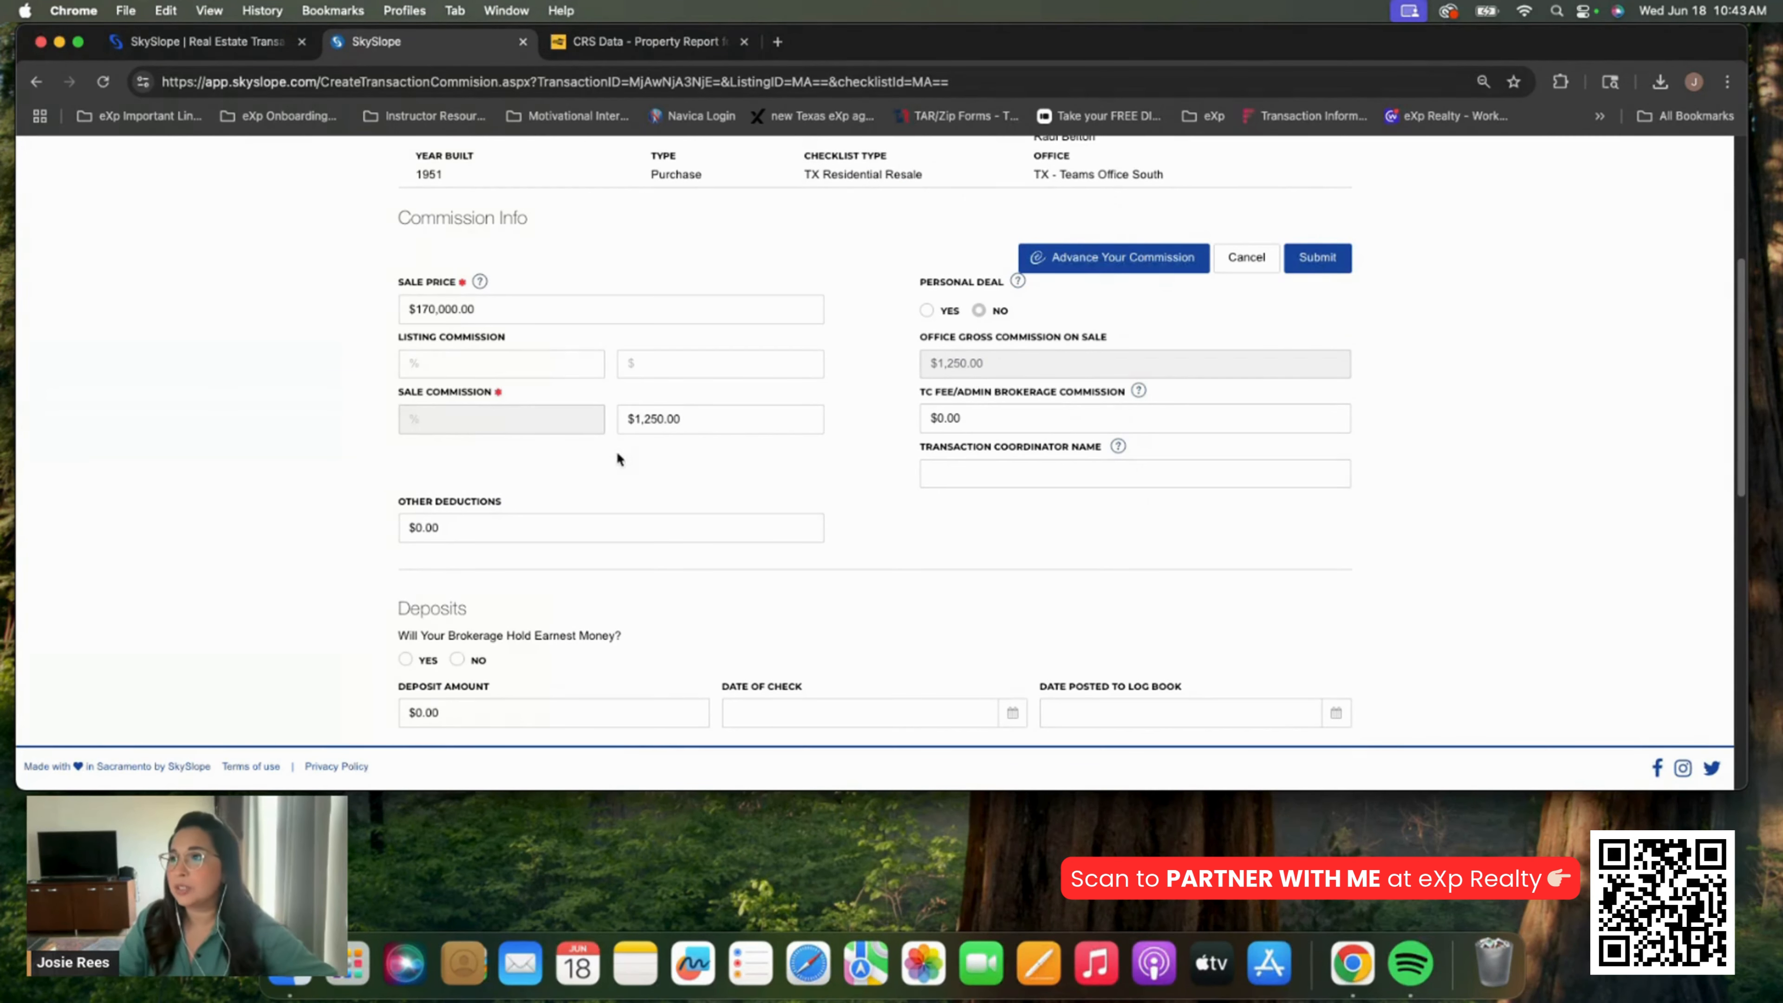
scroll(810, 488, down, 9)
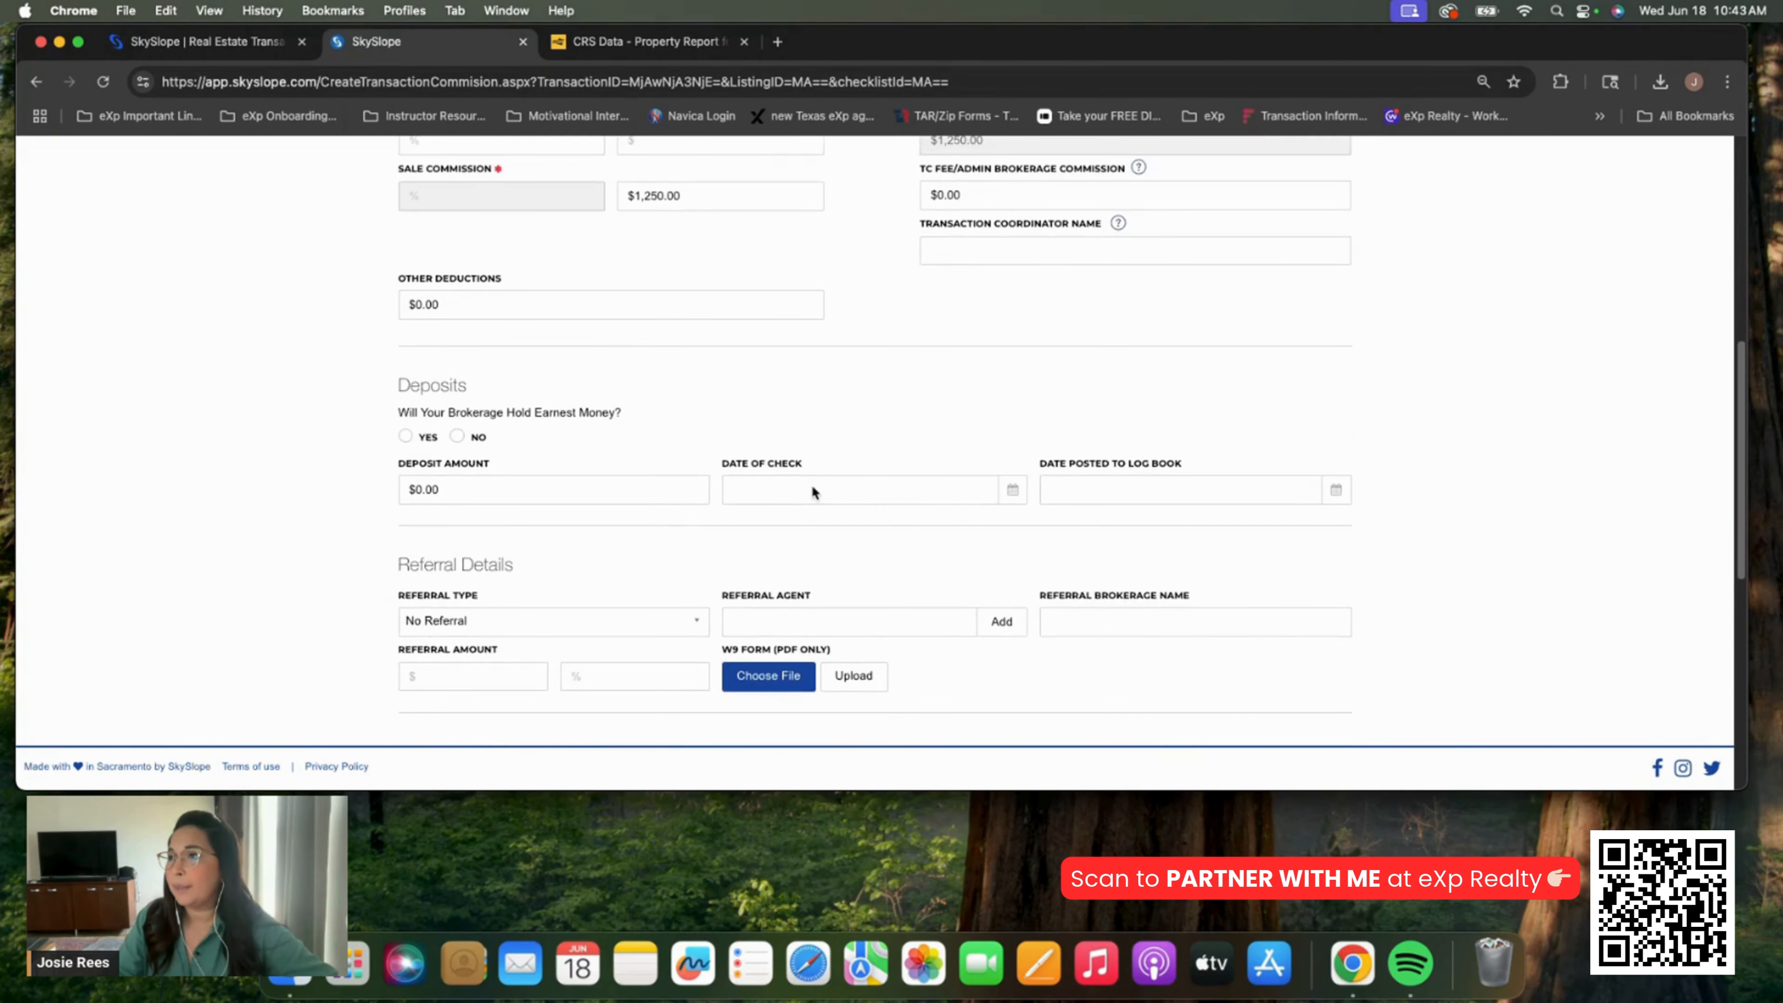
scroll(810, 485, down, 8)
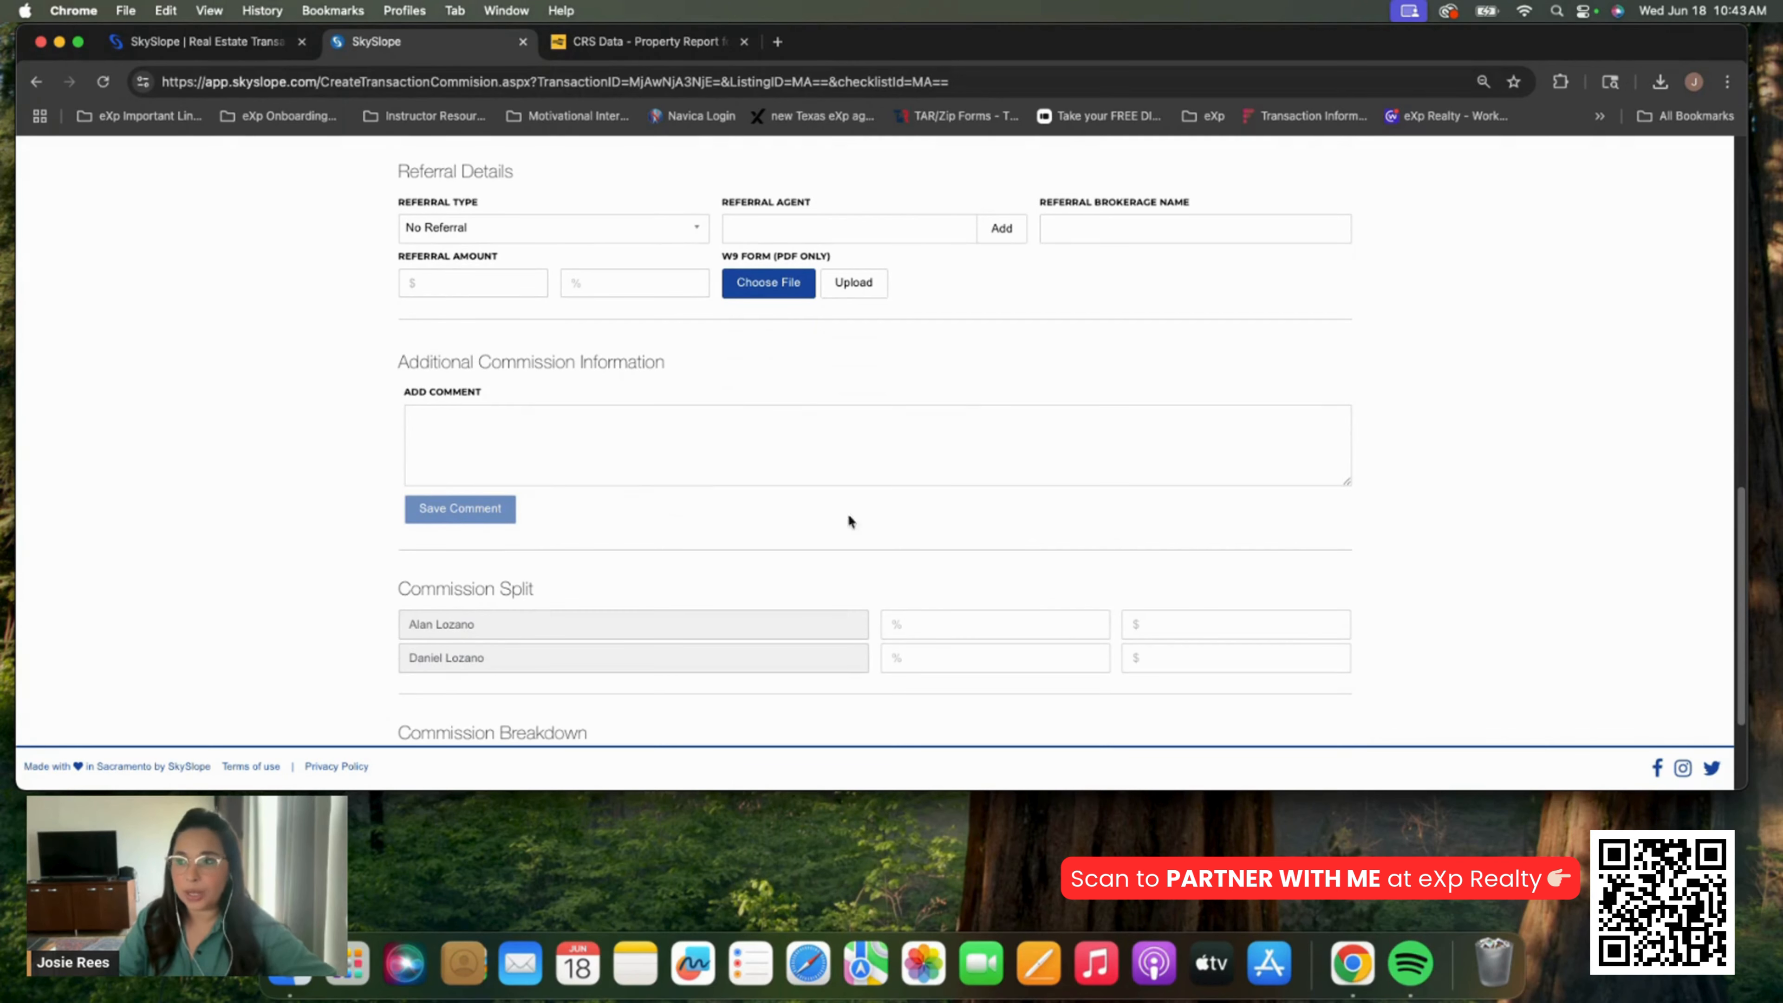
scroll(854, 456, up, 20)
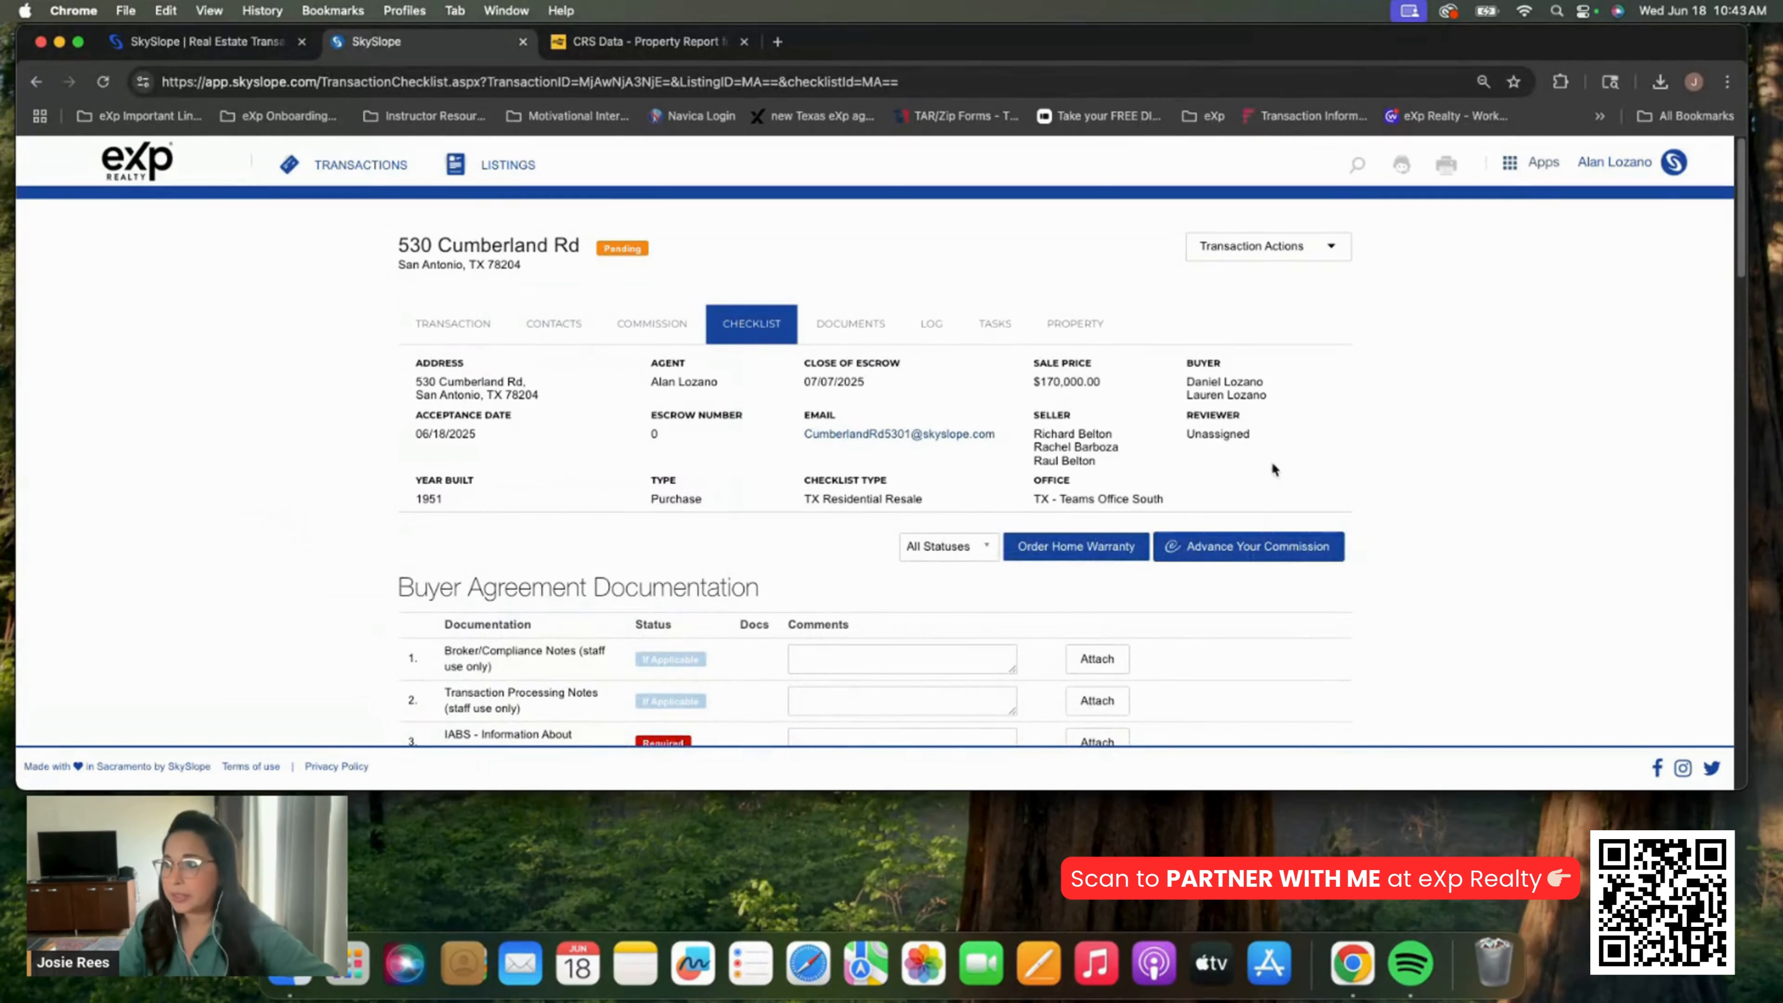
Review the Buyer Agreement and Sales Documentation checklist items, then open the Documents list
scroll(1304, 462, down, 10)
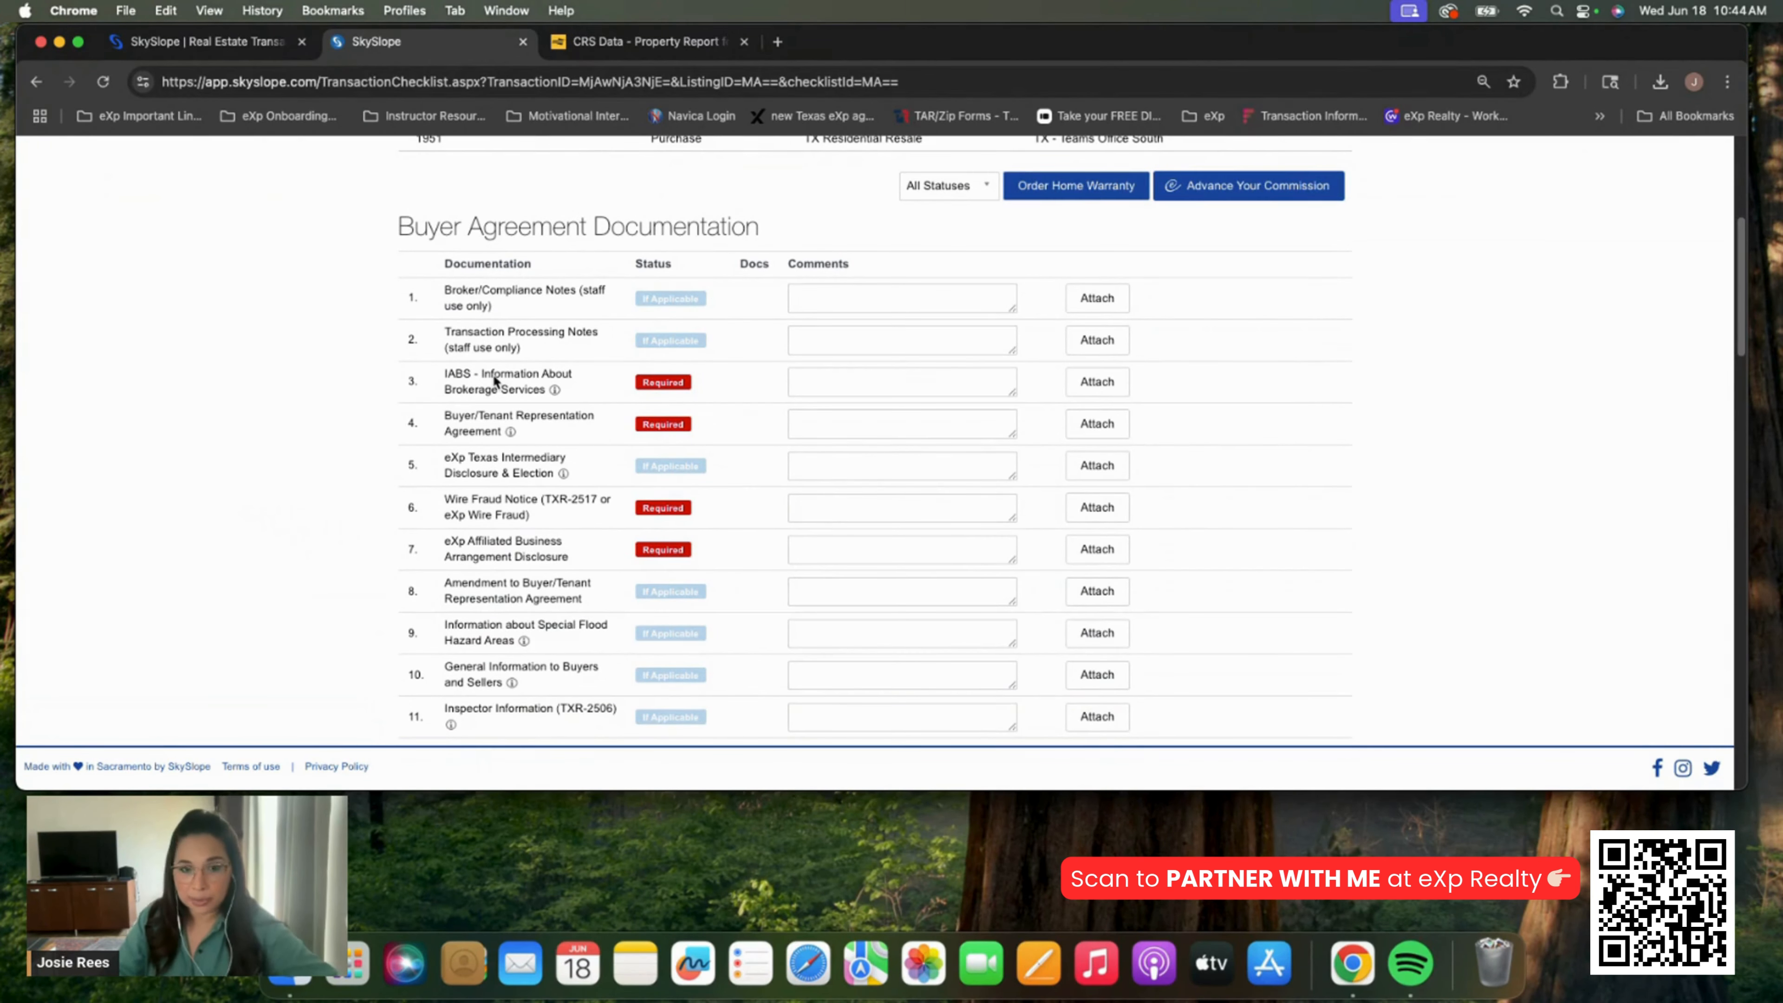
scroll(503, 376, down, 14)
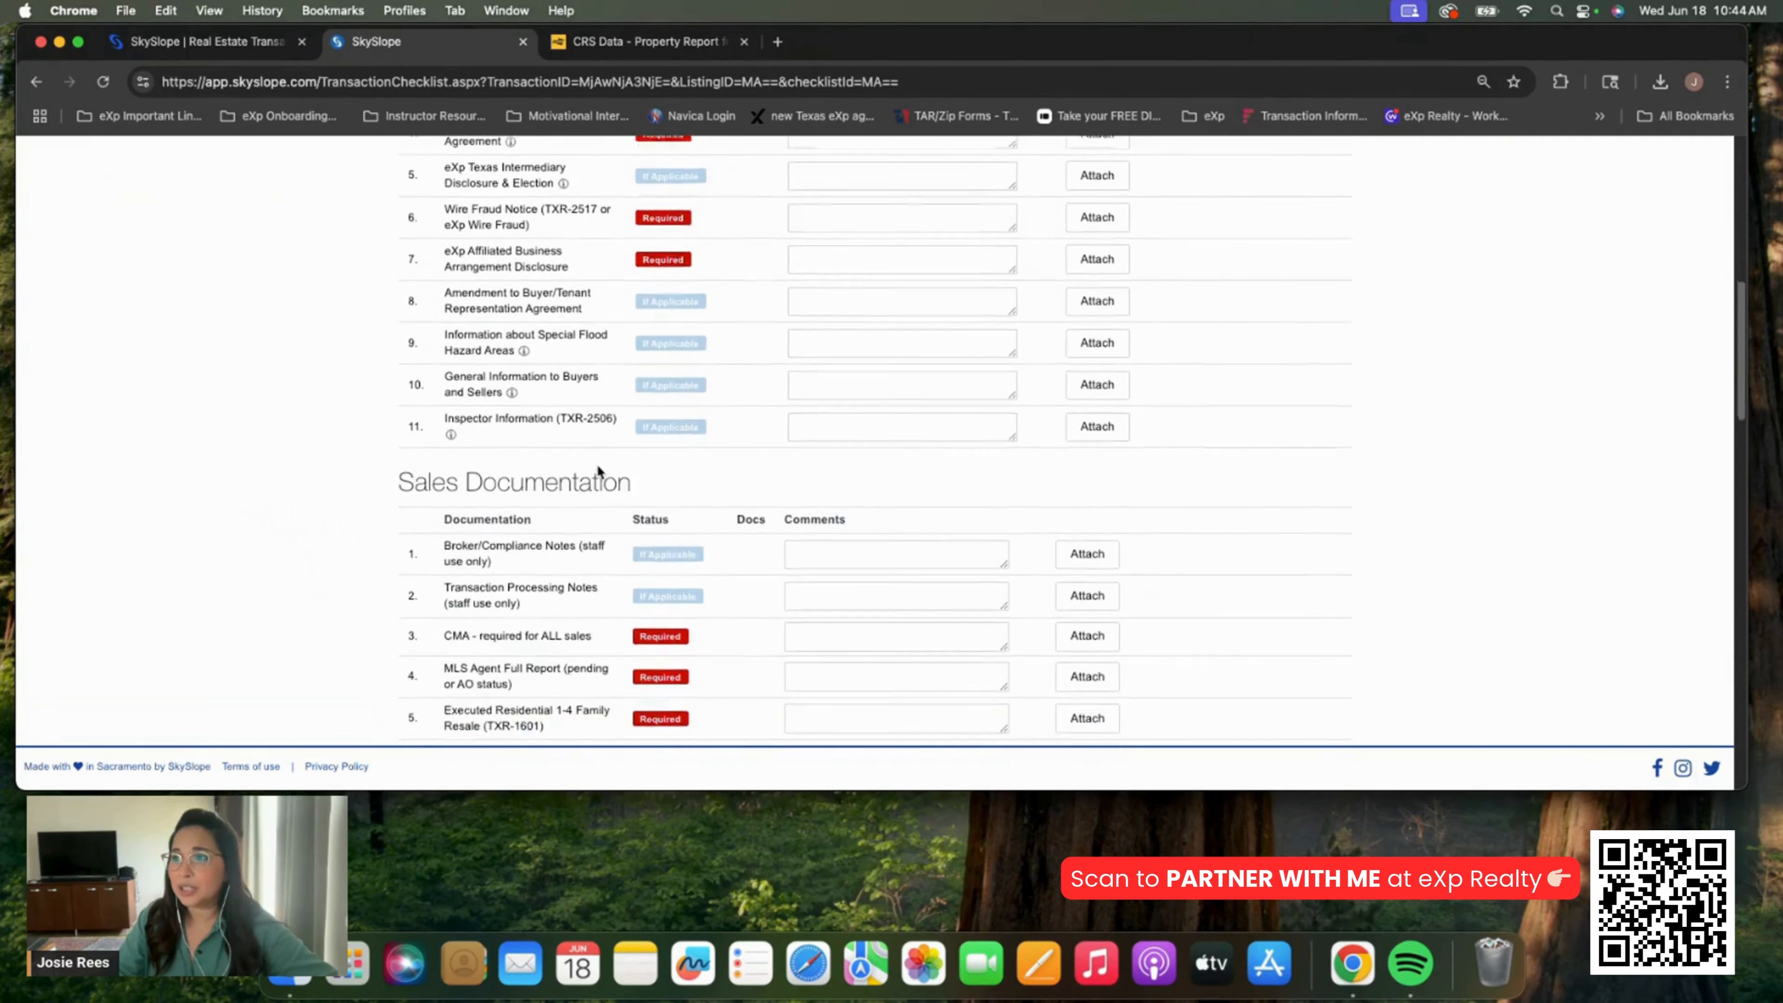
scroll(598, 467, down, 20)
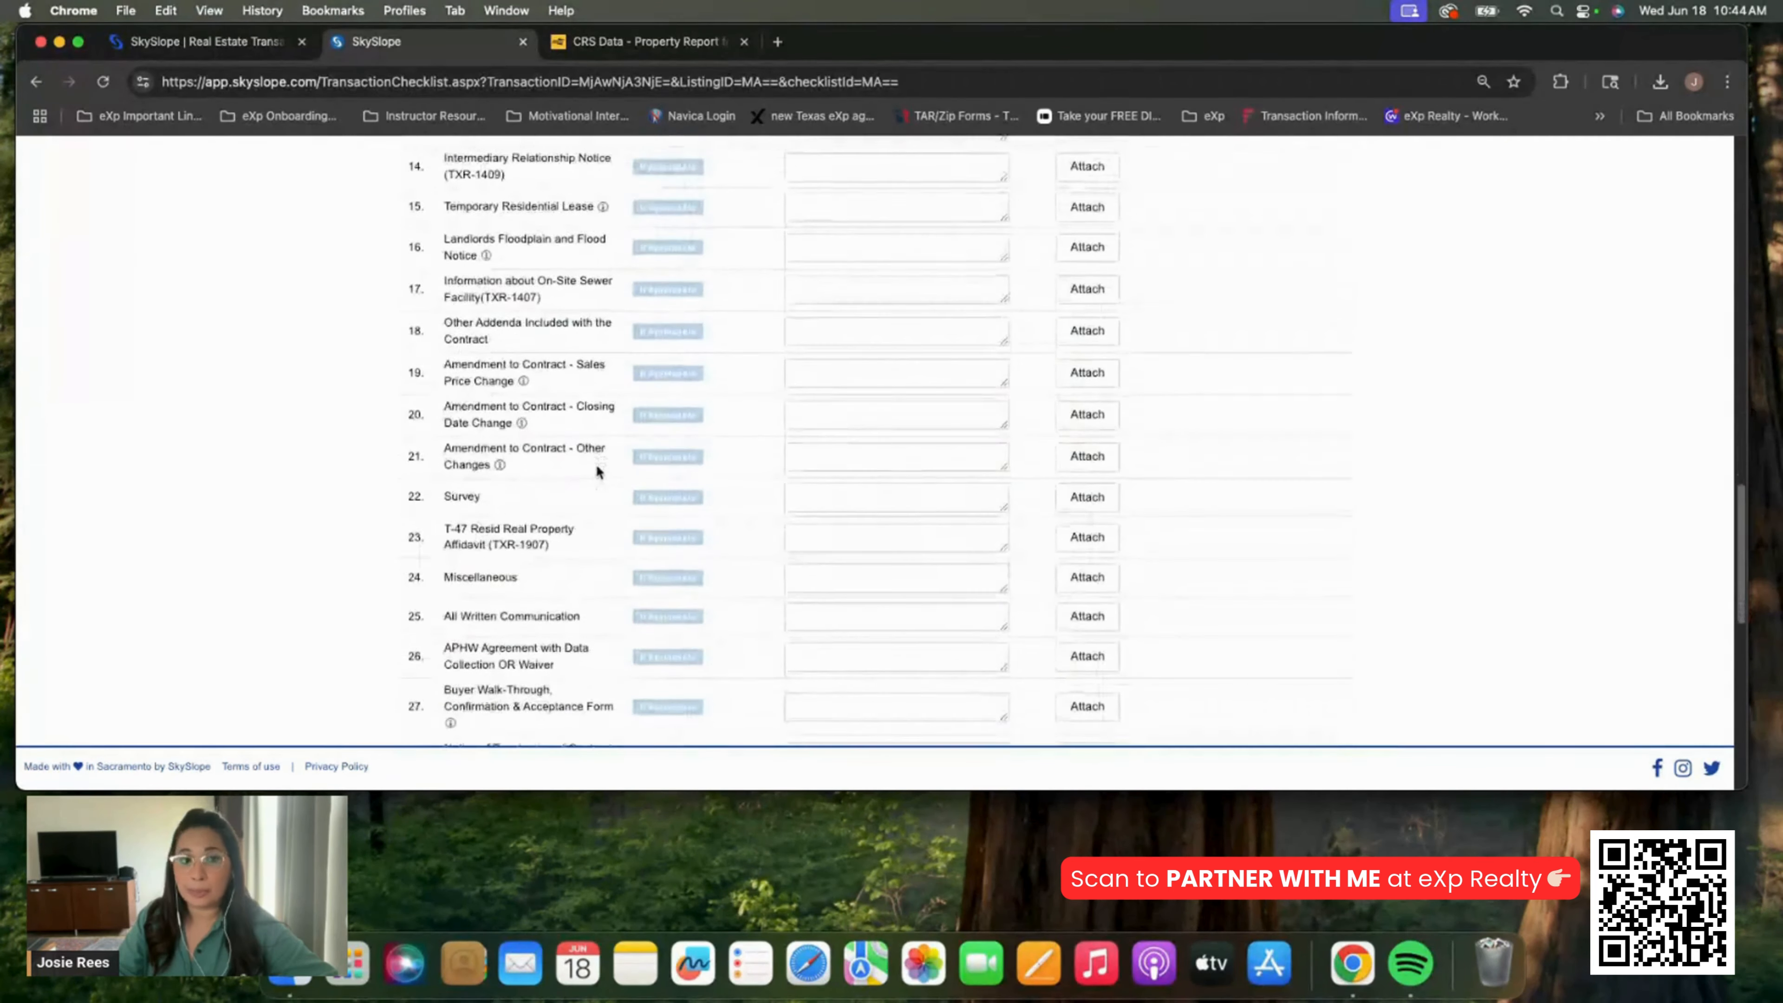
scroll(599, 469, up, 20)
scroll(606, 470, down, 13)
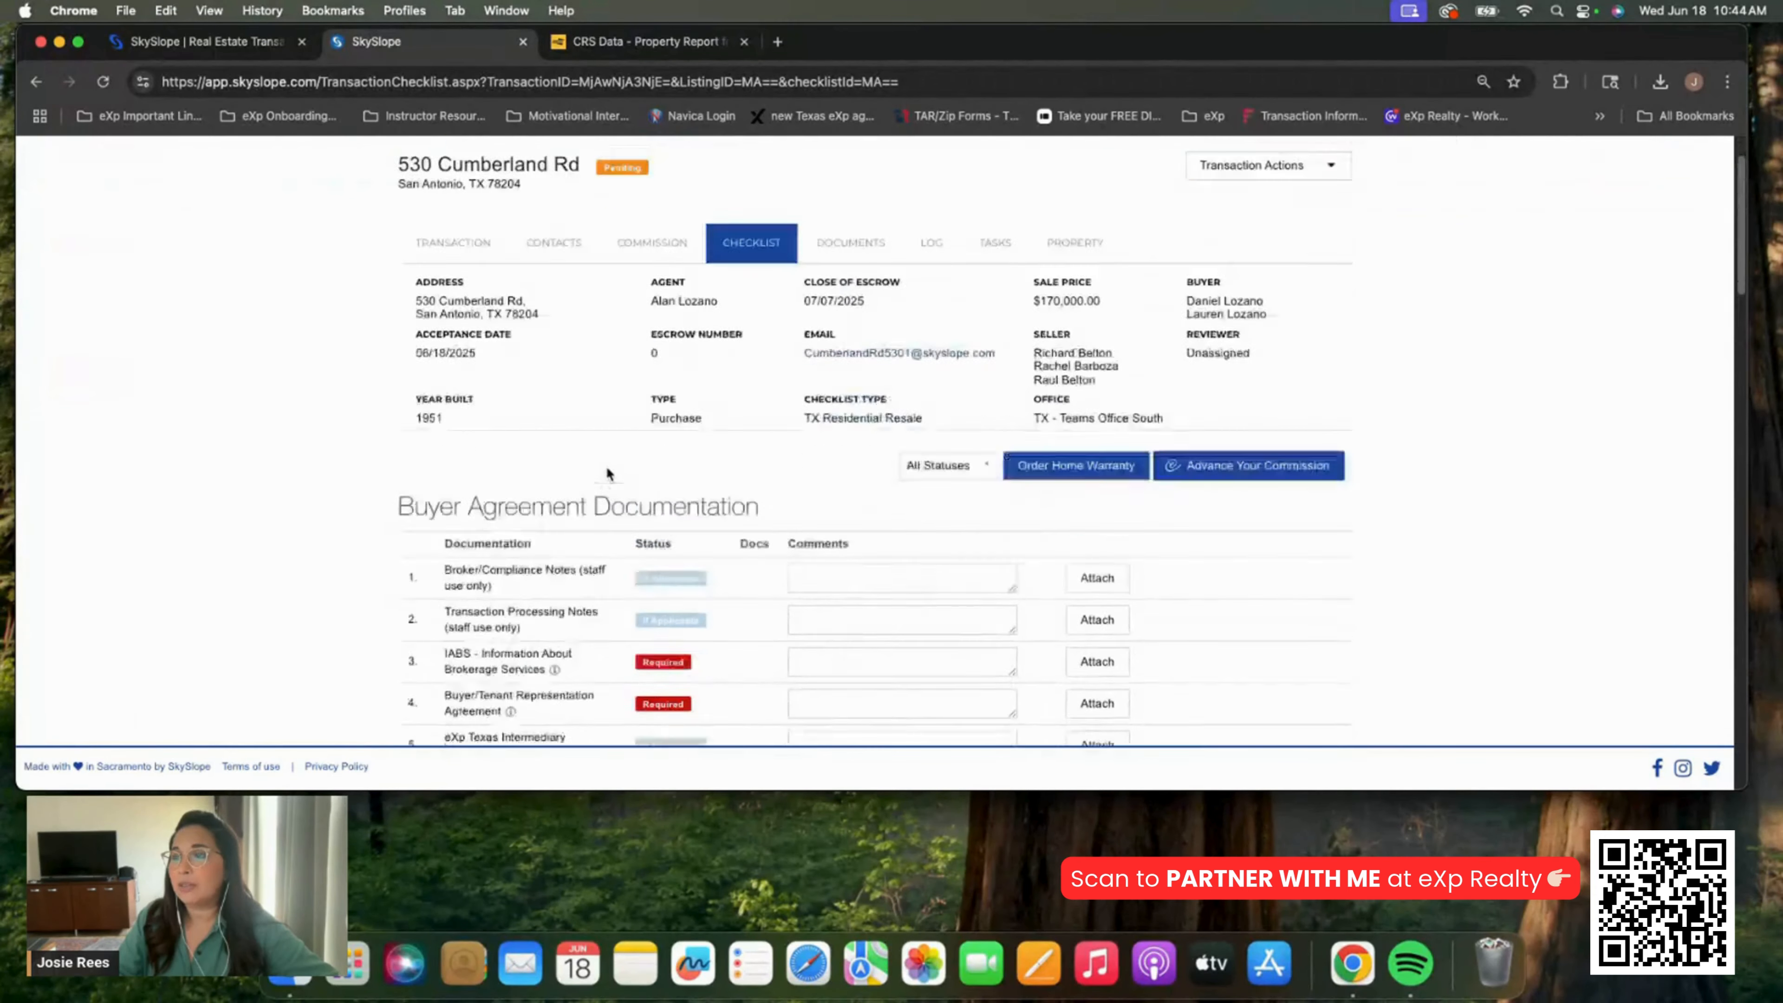
scroll(608, 475, down, 9)
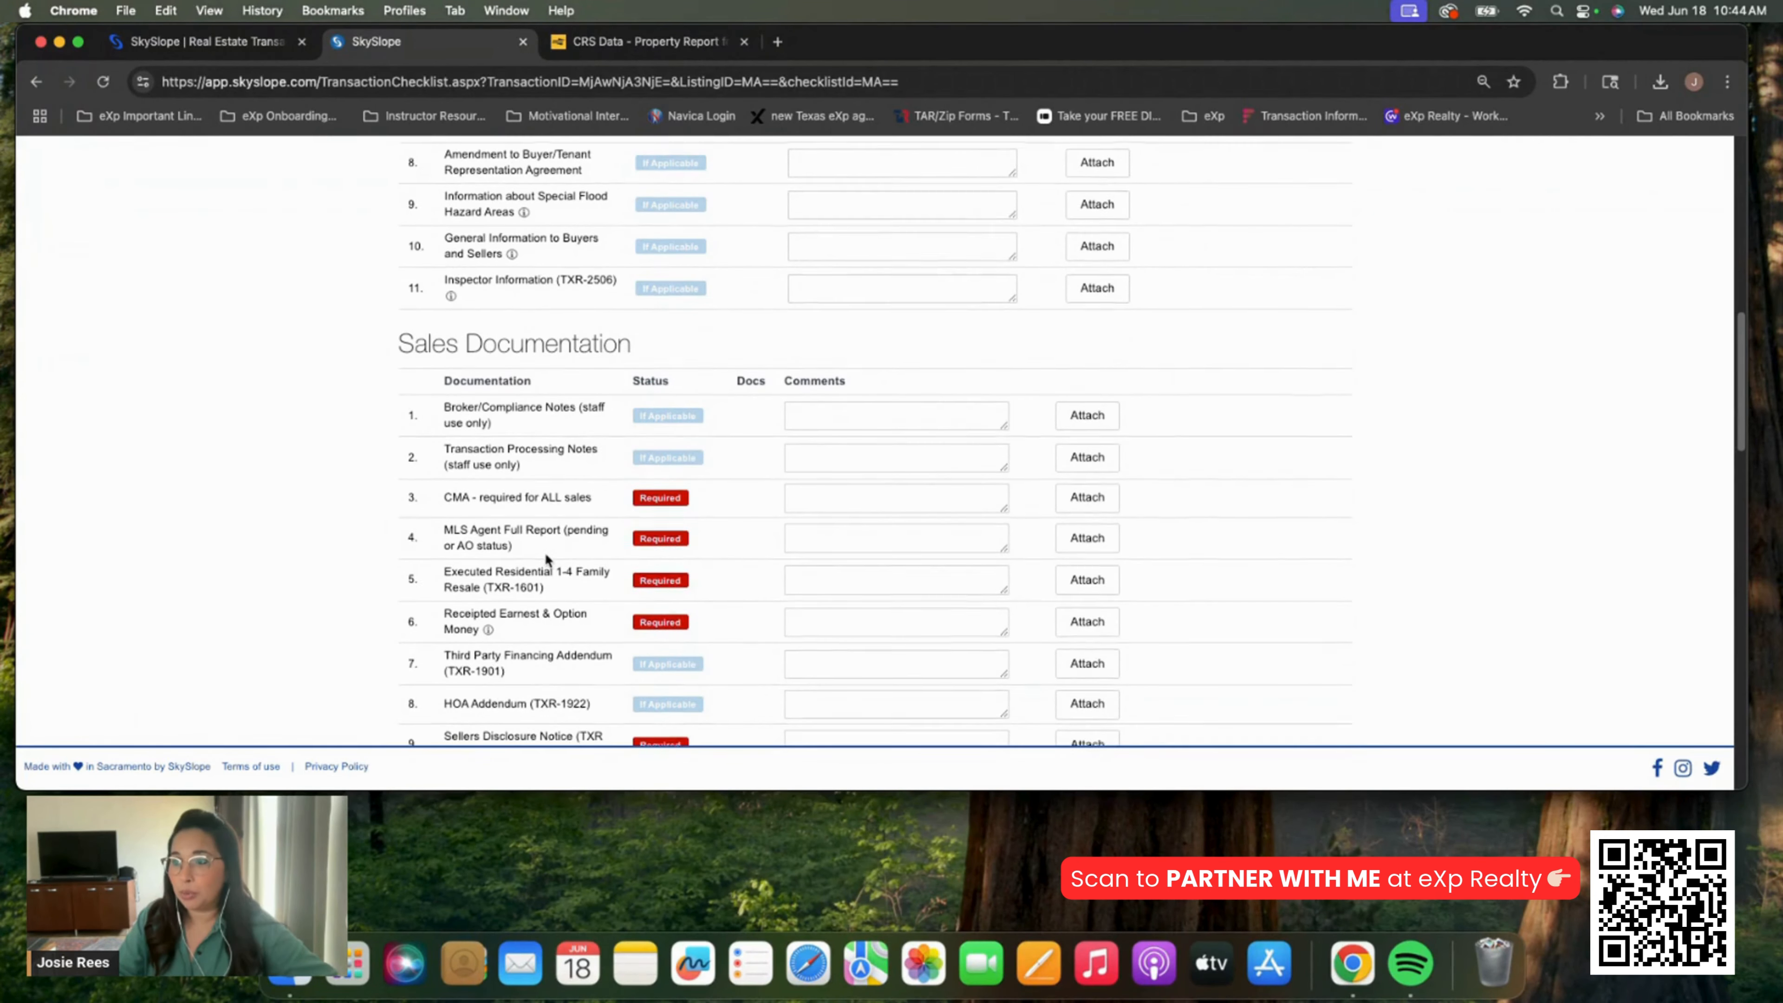
scroll(553, 562, down, 1)
scroll(898, 505, up, 3)
scroll(793, 454, down, 2)
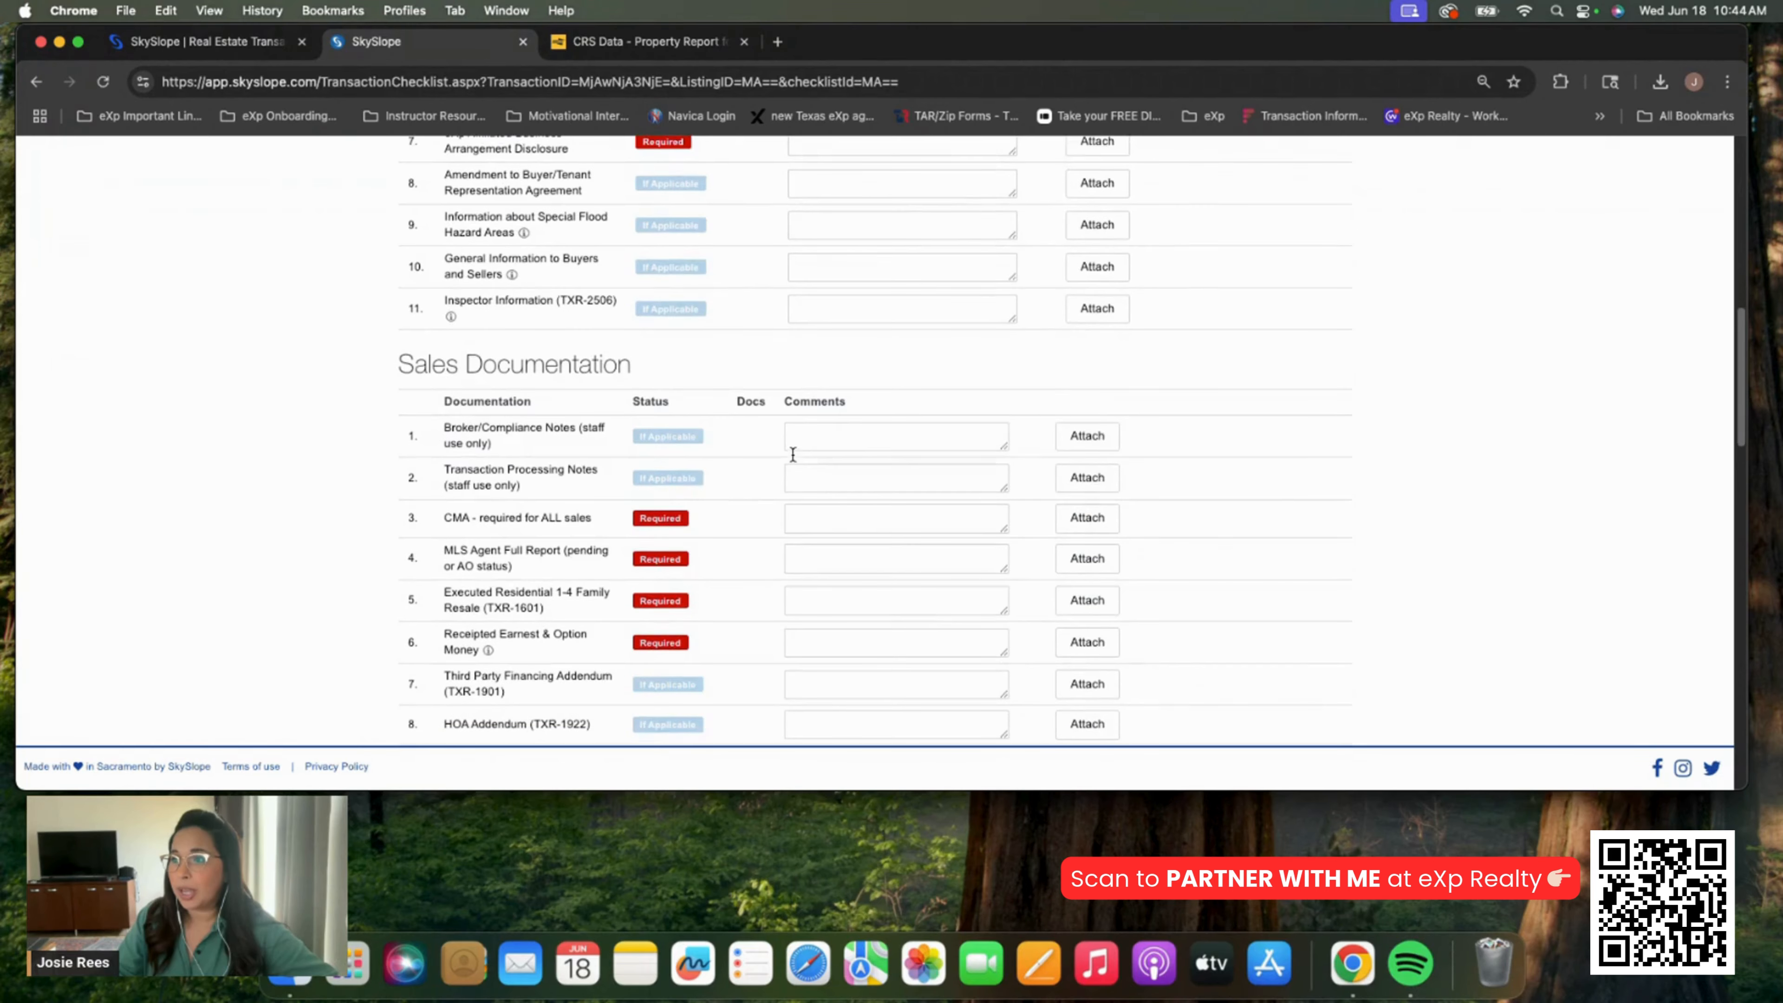
scroll(643, 462, down, 17)
scroll(642, 461, up, 20)
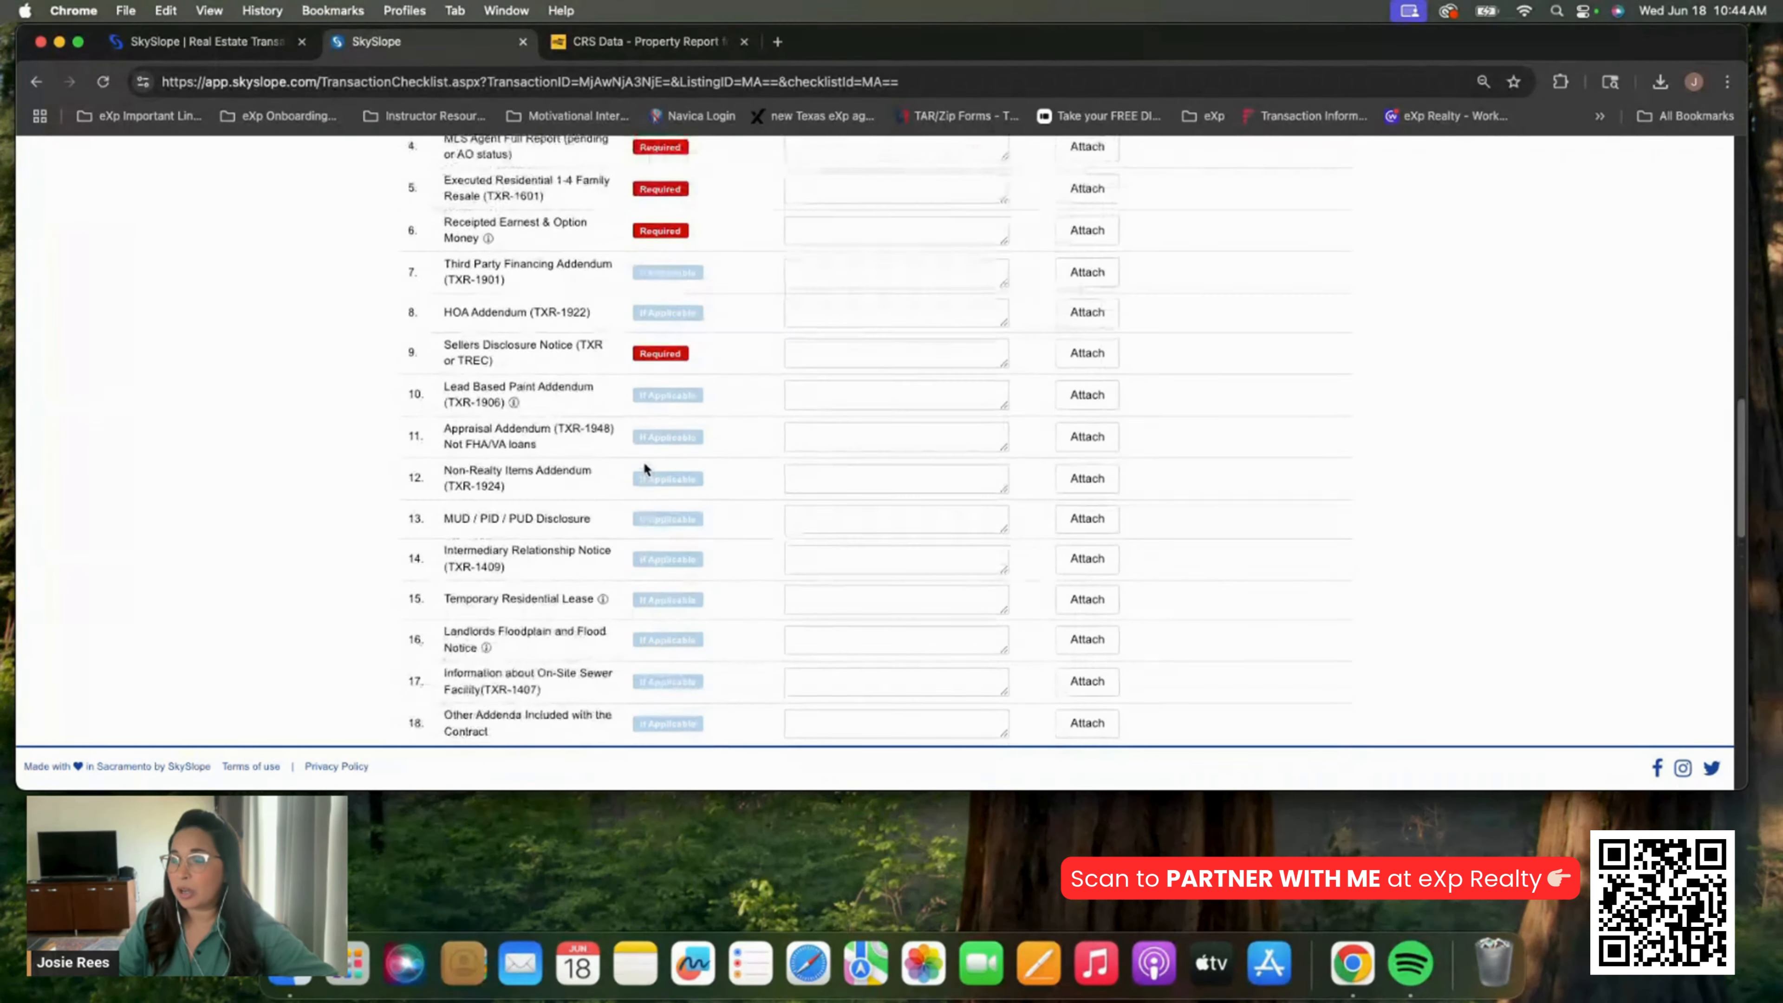
scroll(658, 464, up, 5)
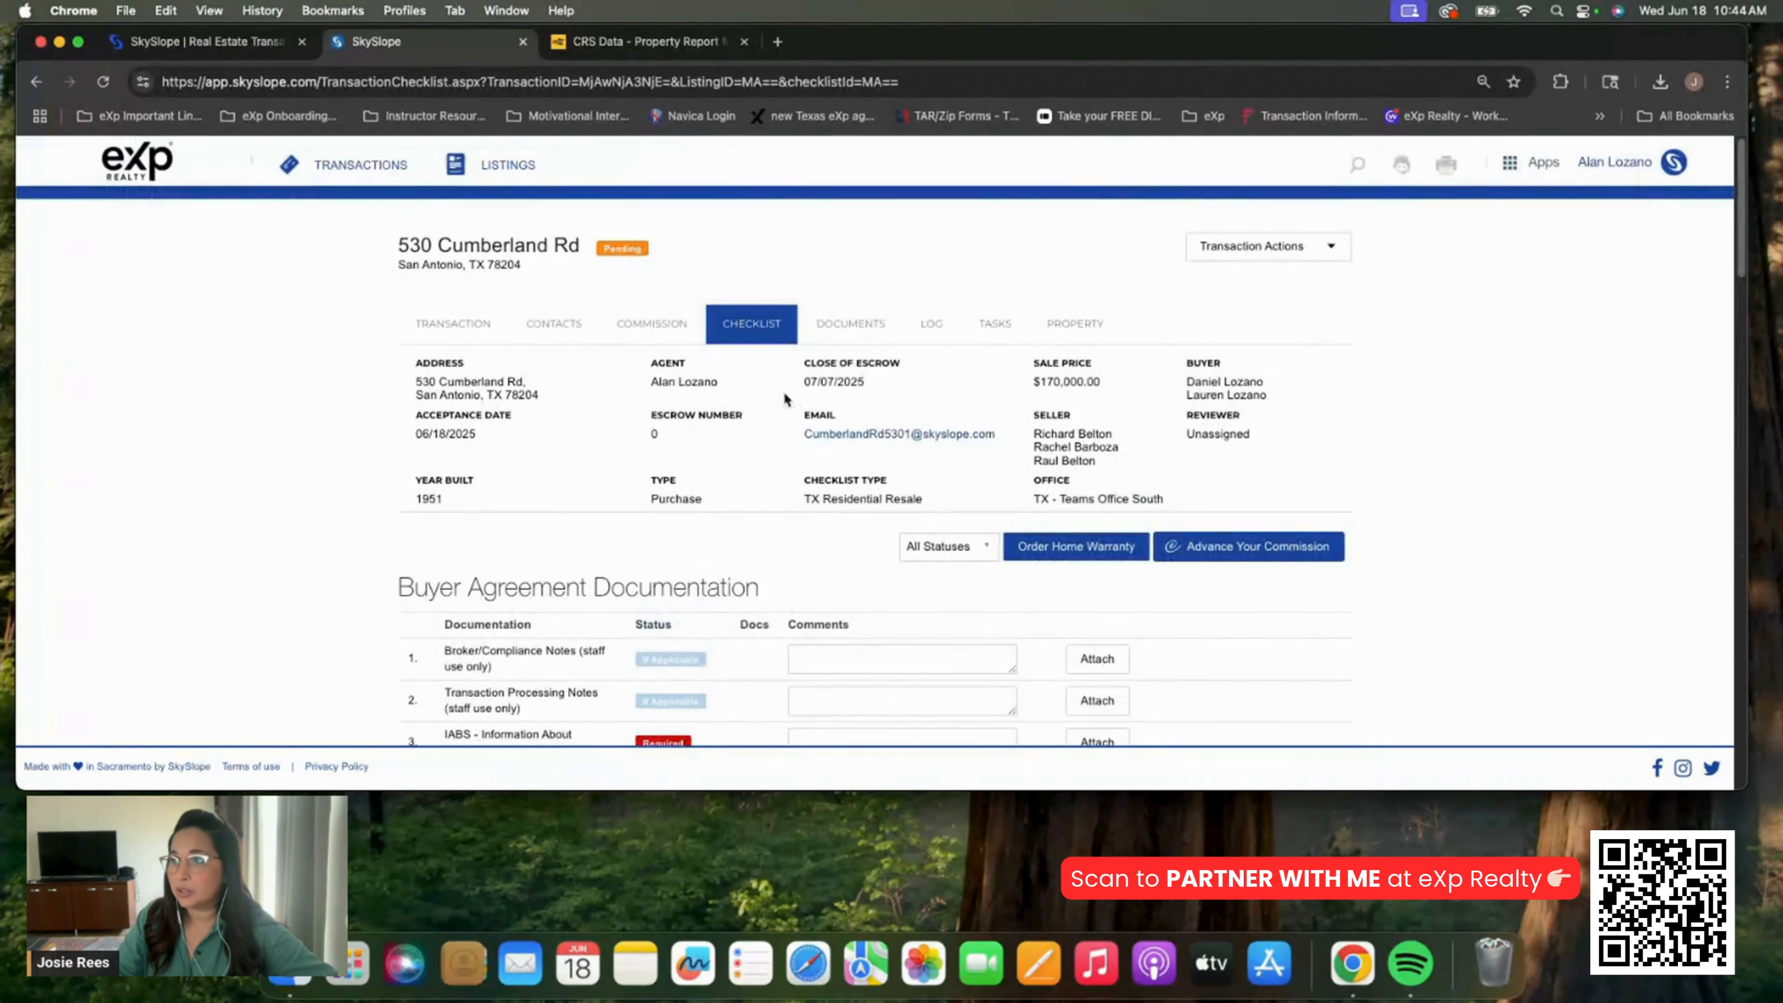
click(874, 328)
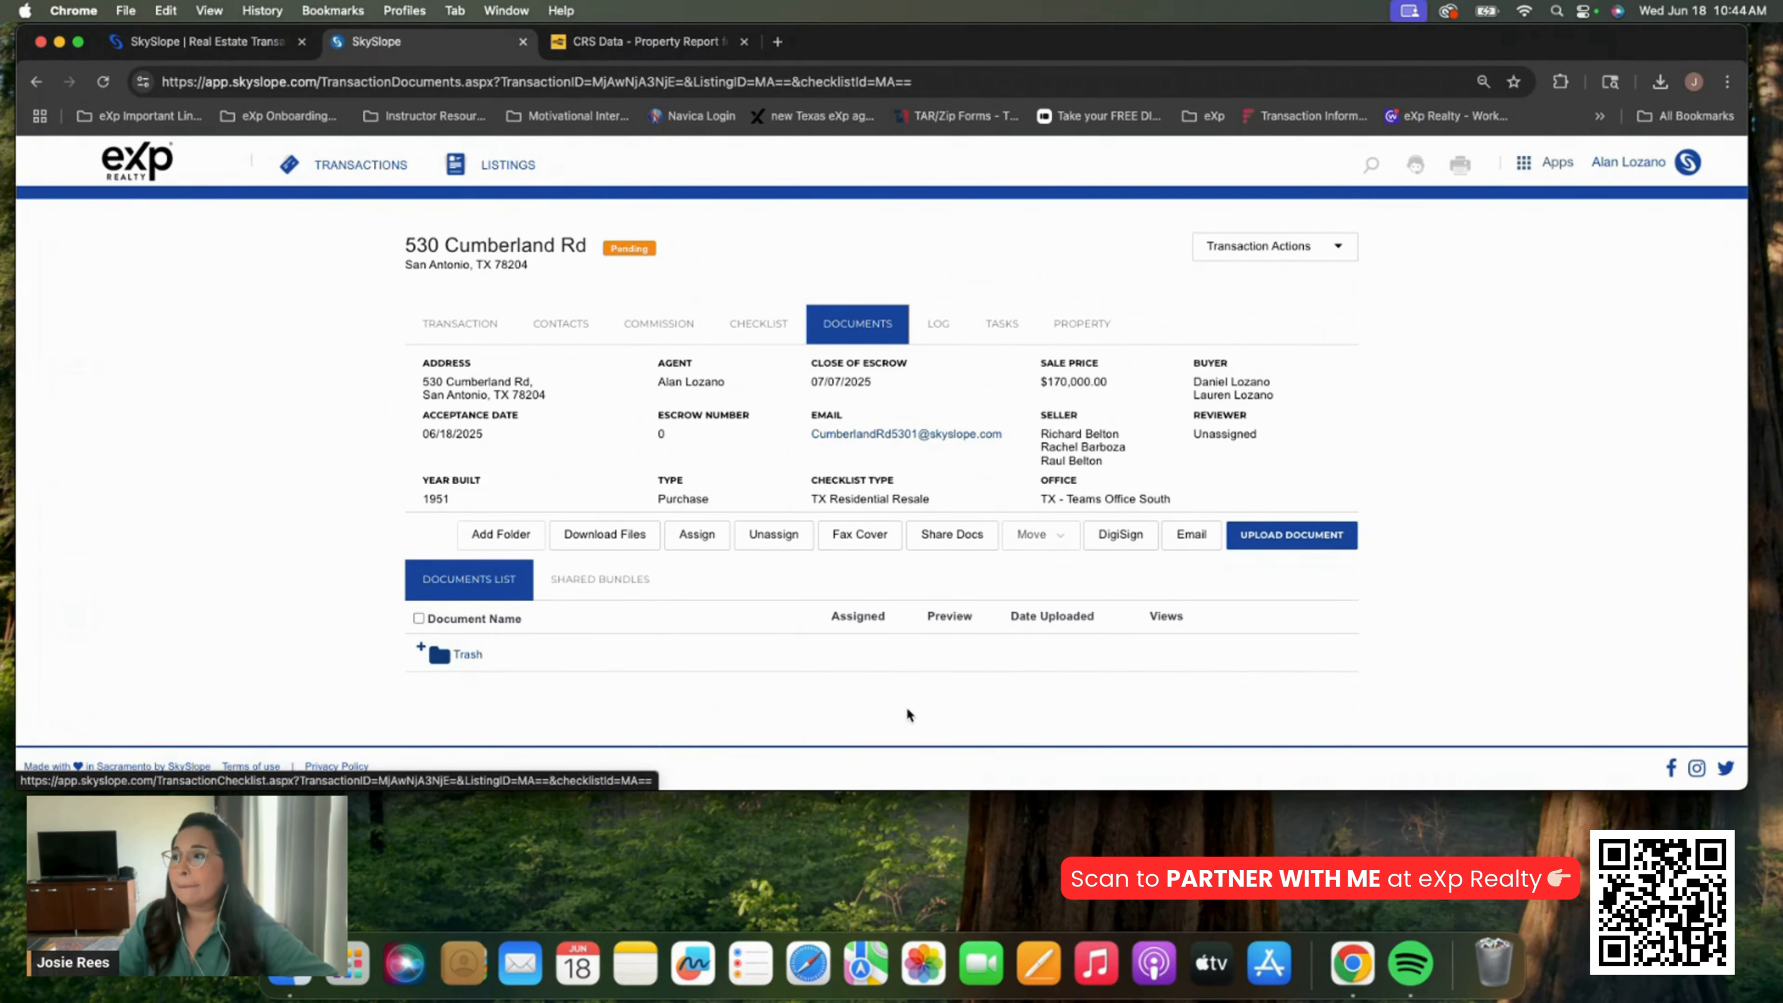
Upload Lead Based Paint.pdf from the Cumberland folder
click(907, 707)
click(522, 208)
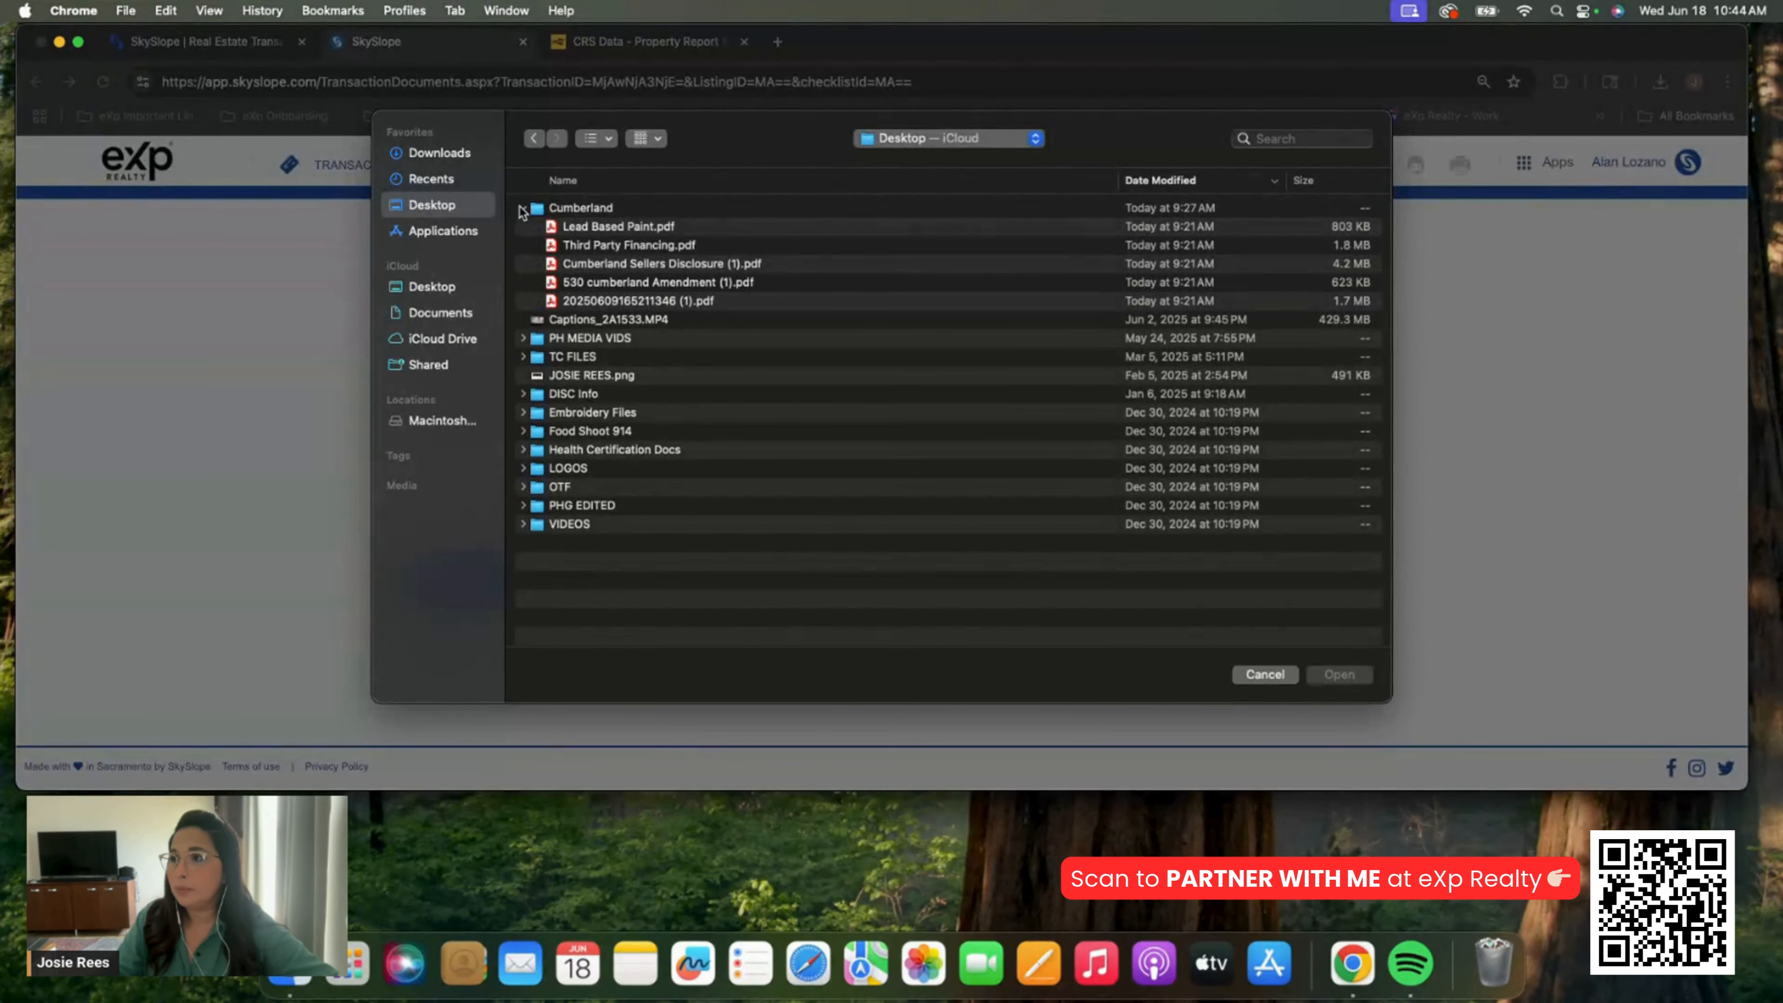
double_click(603, 227)
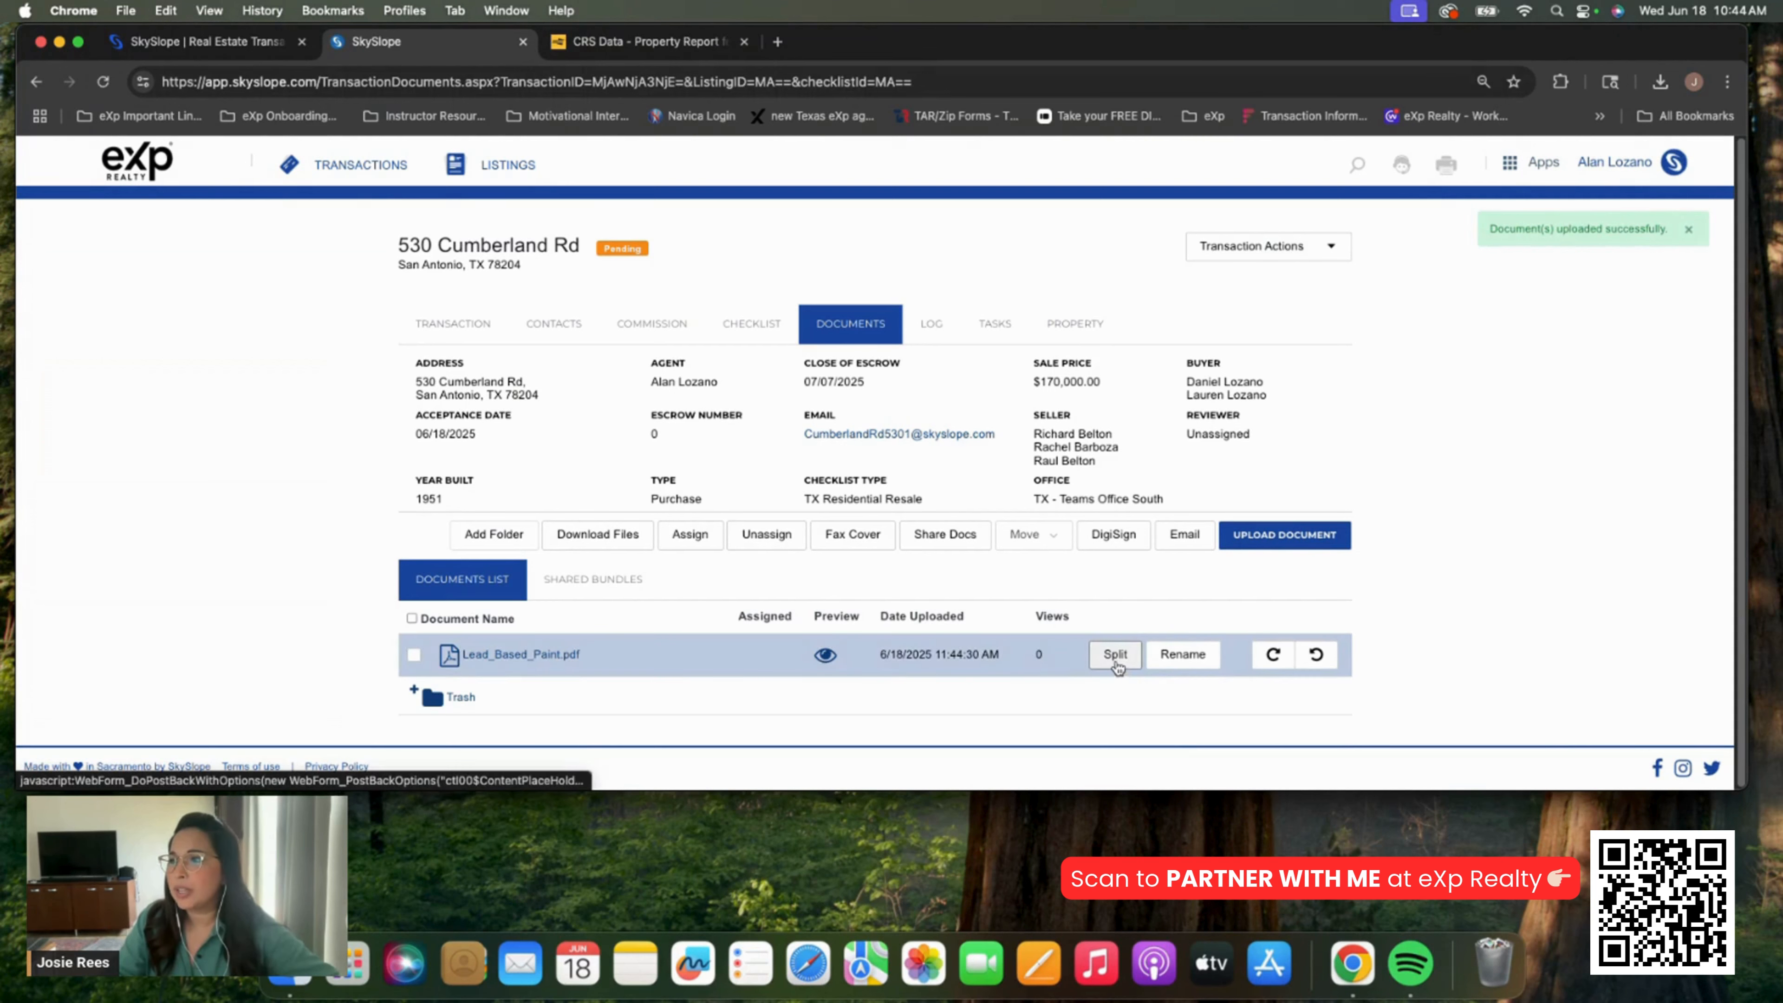
Assign Lead_Based_Paint.pdf to the Lead Based Paint Addendum (TXR-1906) checklist item
click(415, 655)
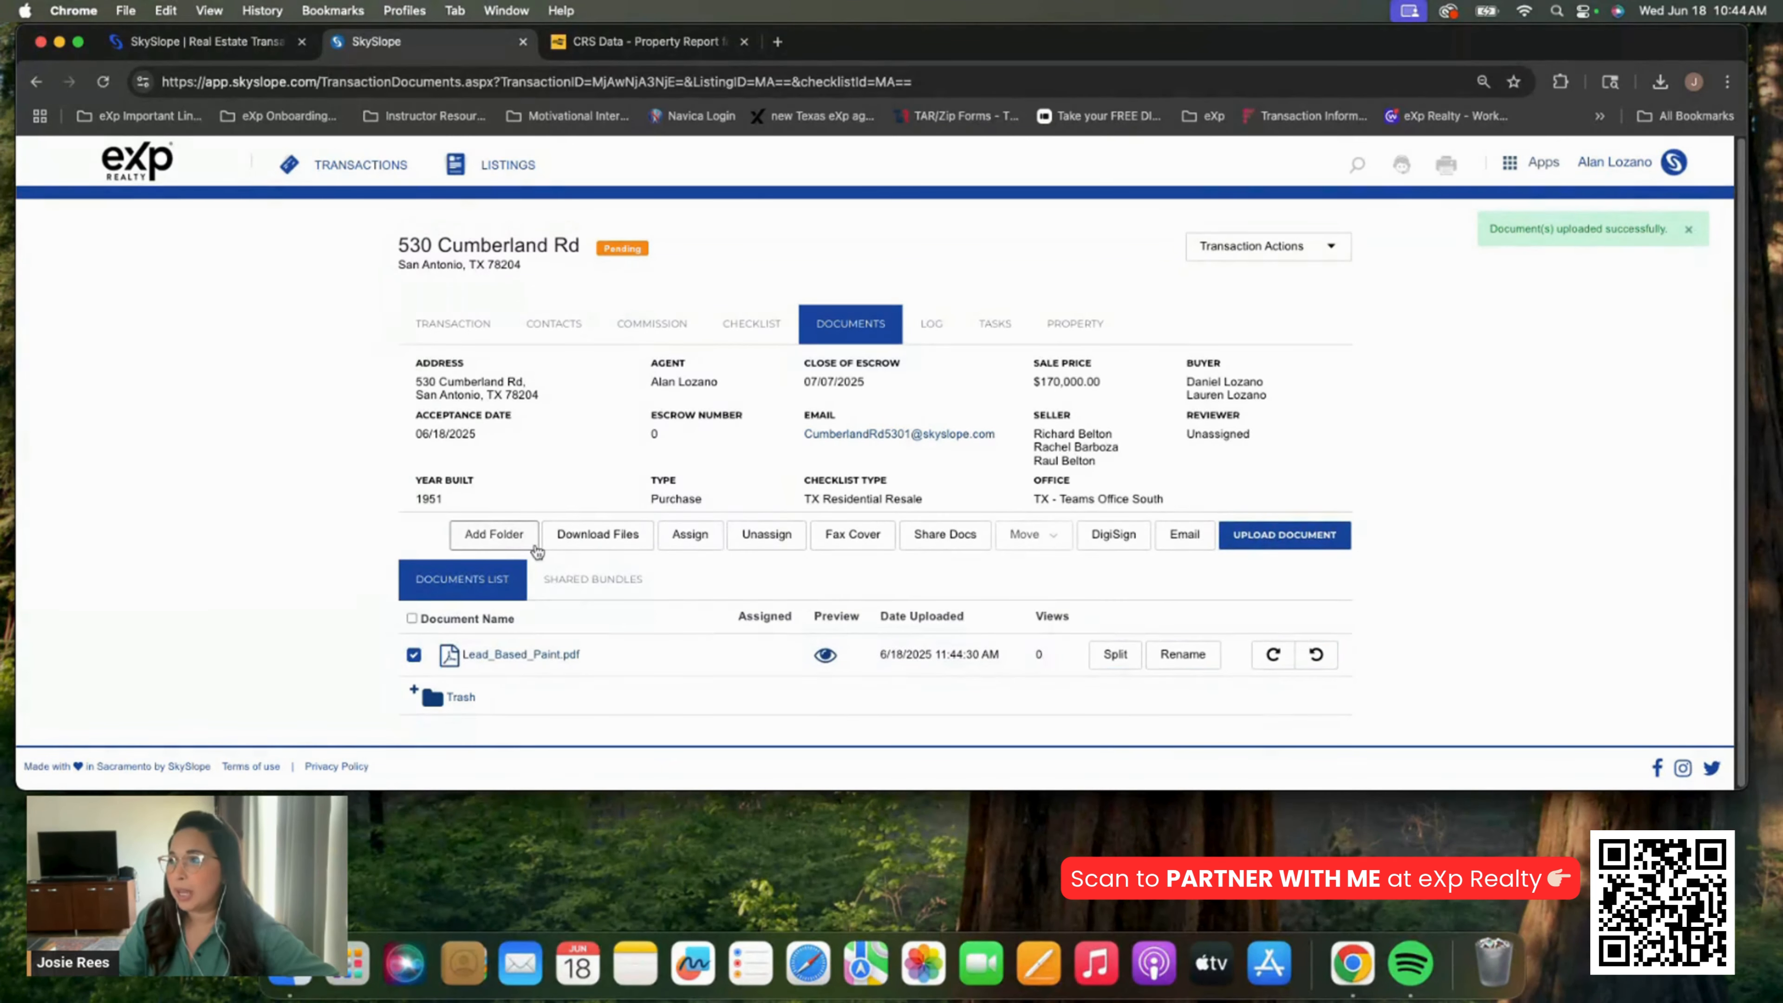
click(695, 541)
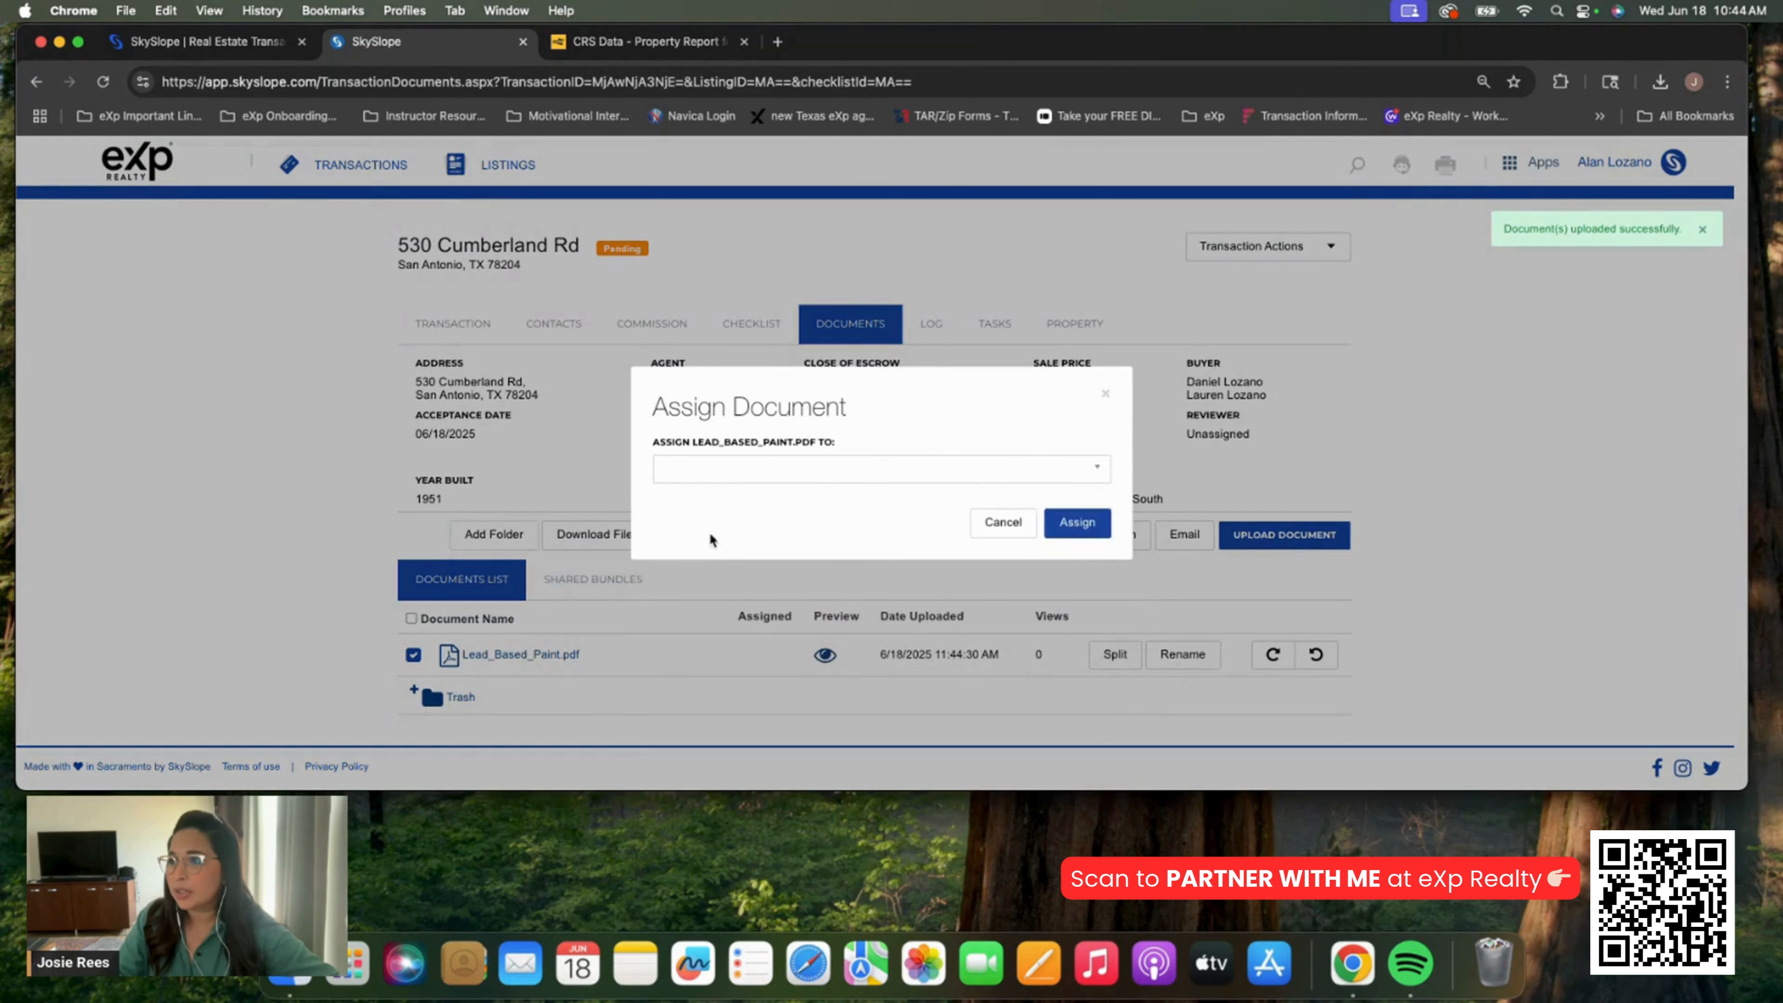
click(746, 477)
text(lead)
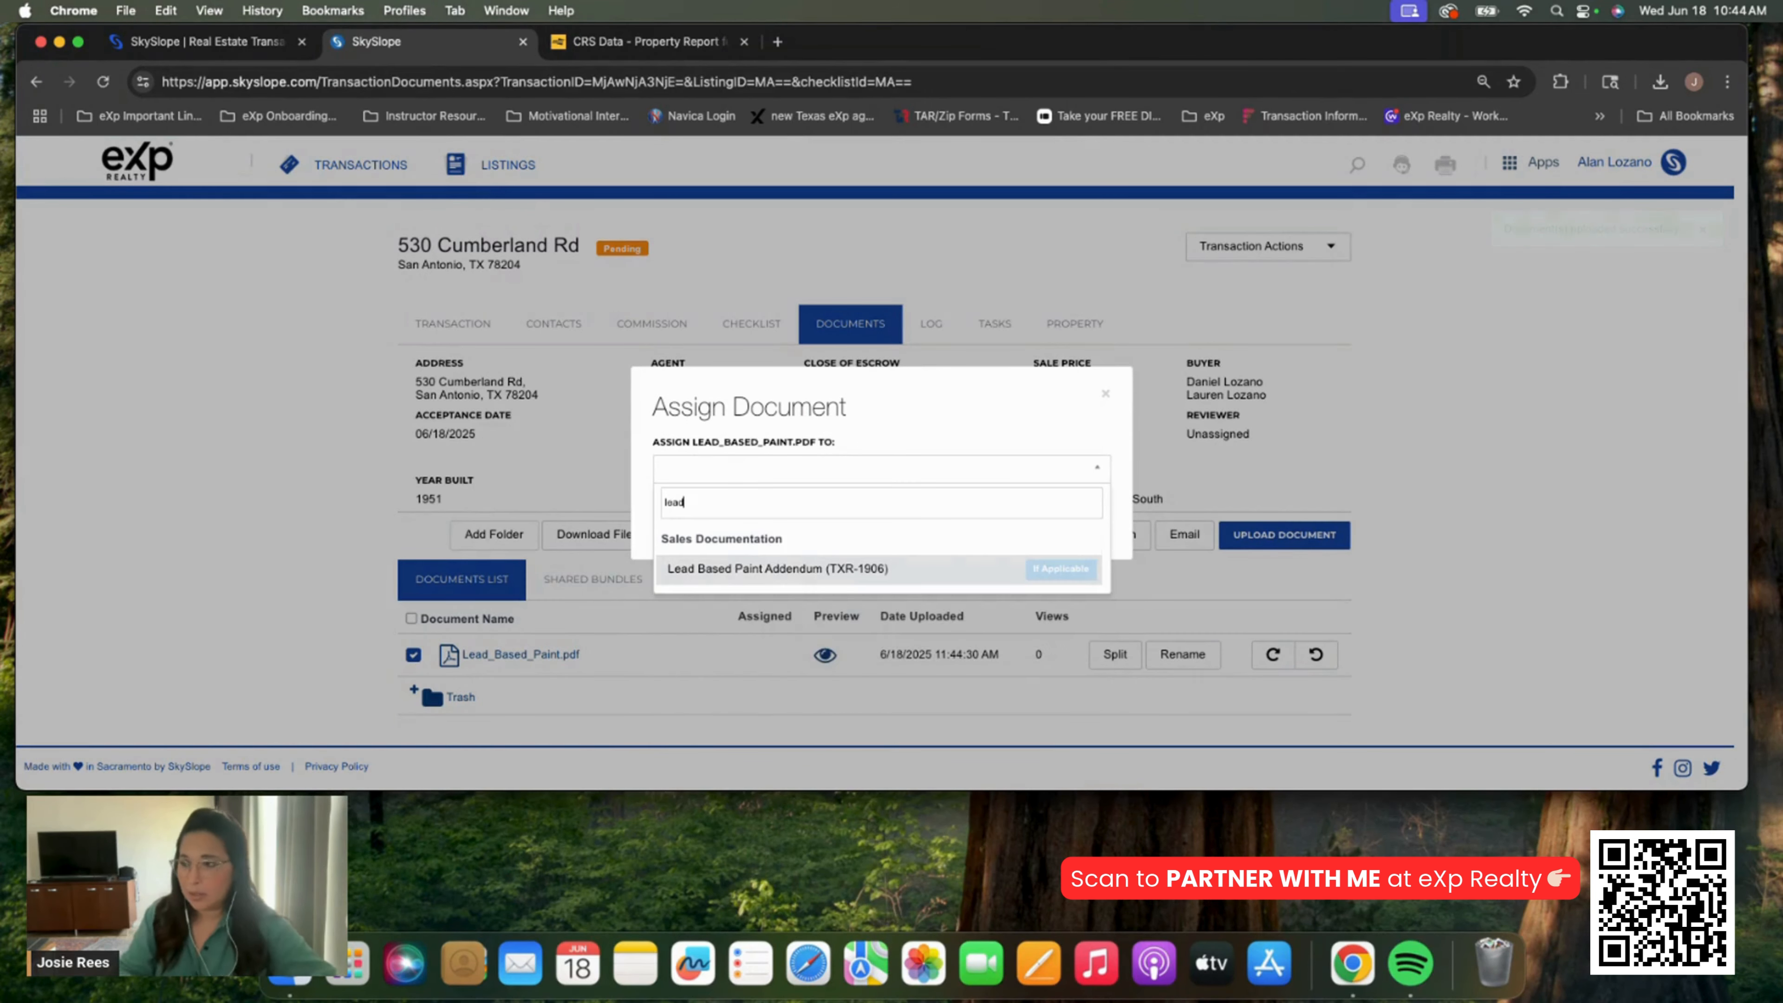
click(941, 569)
click(1075, 525)
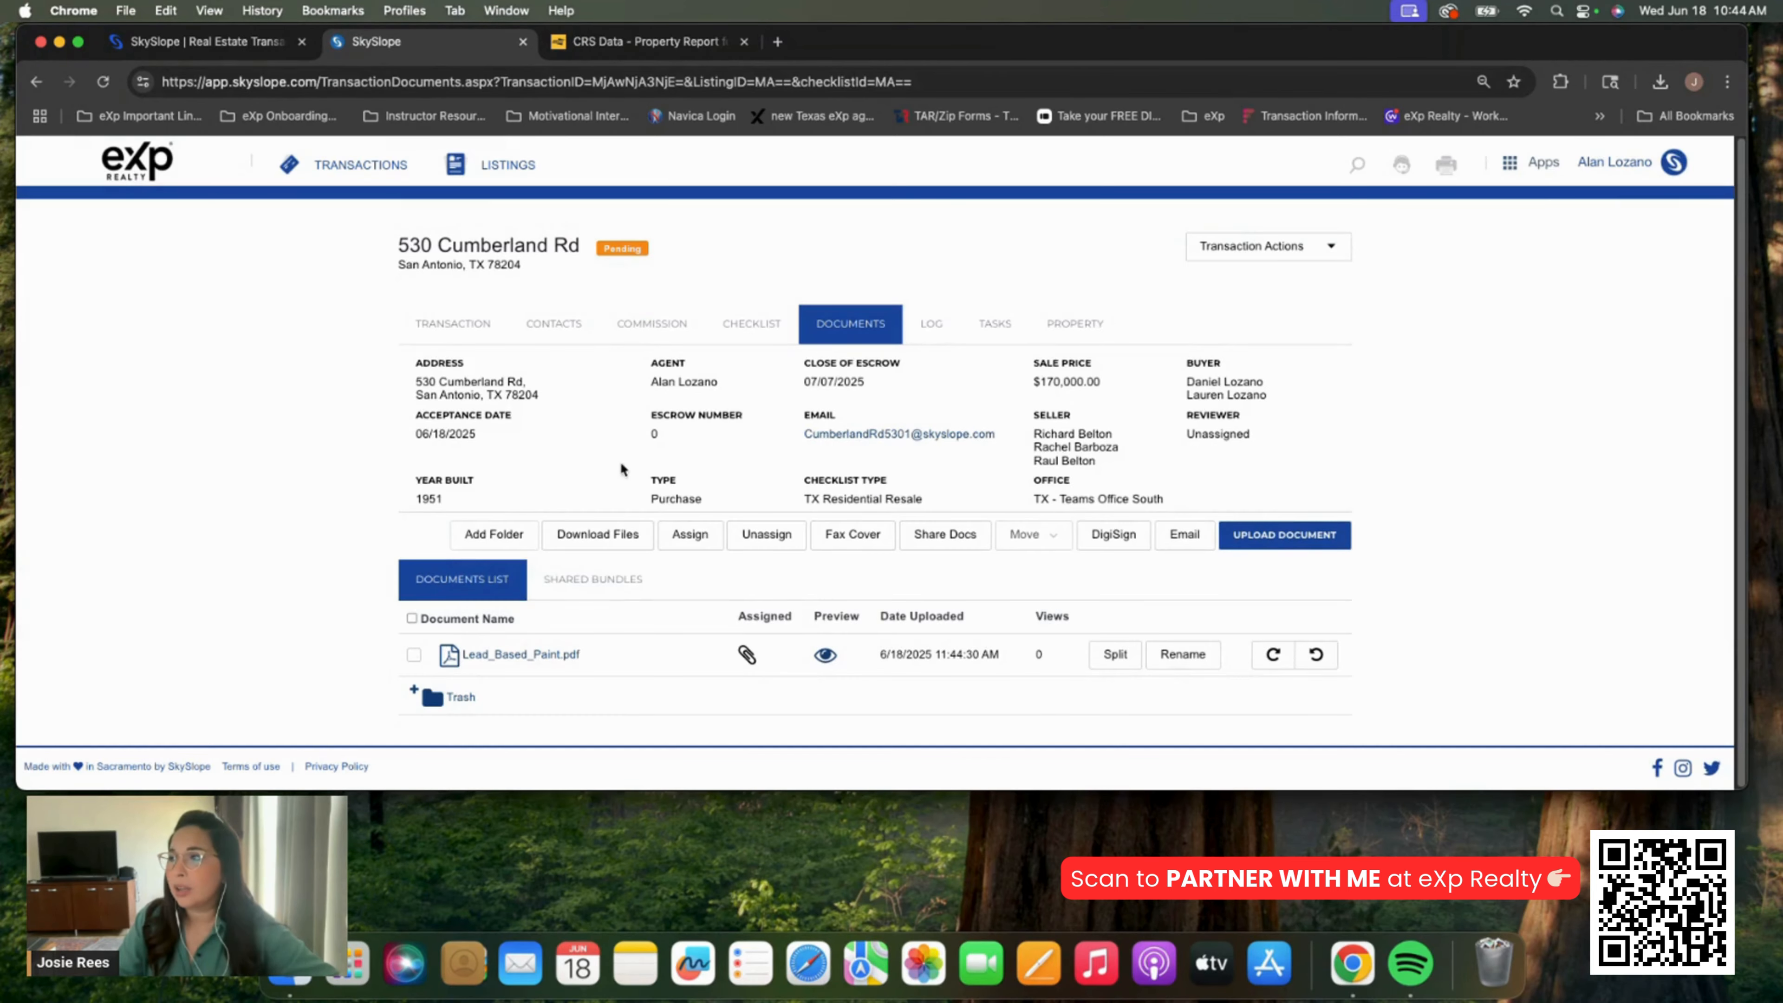
Preview and upload the last Cumberland contract PDF, then bring up its Split Document dialog
click(1284, 536)
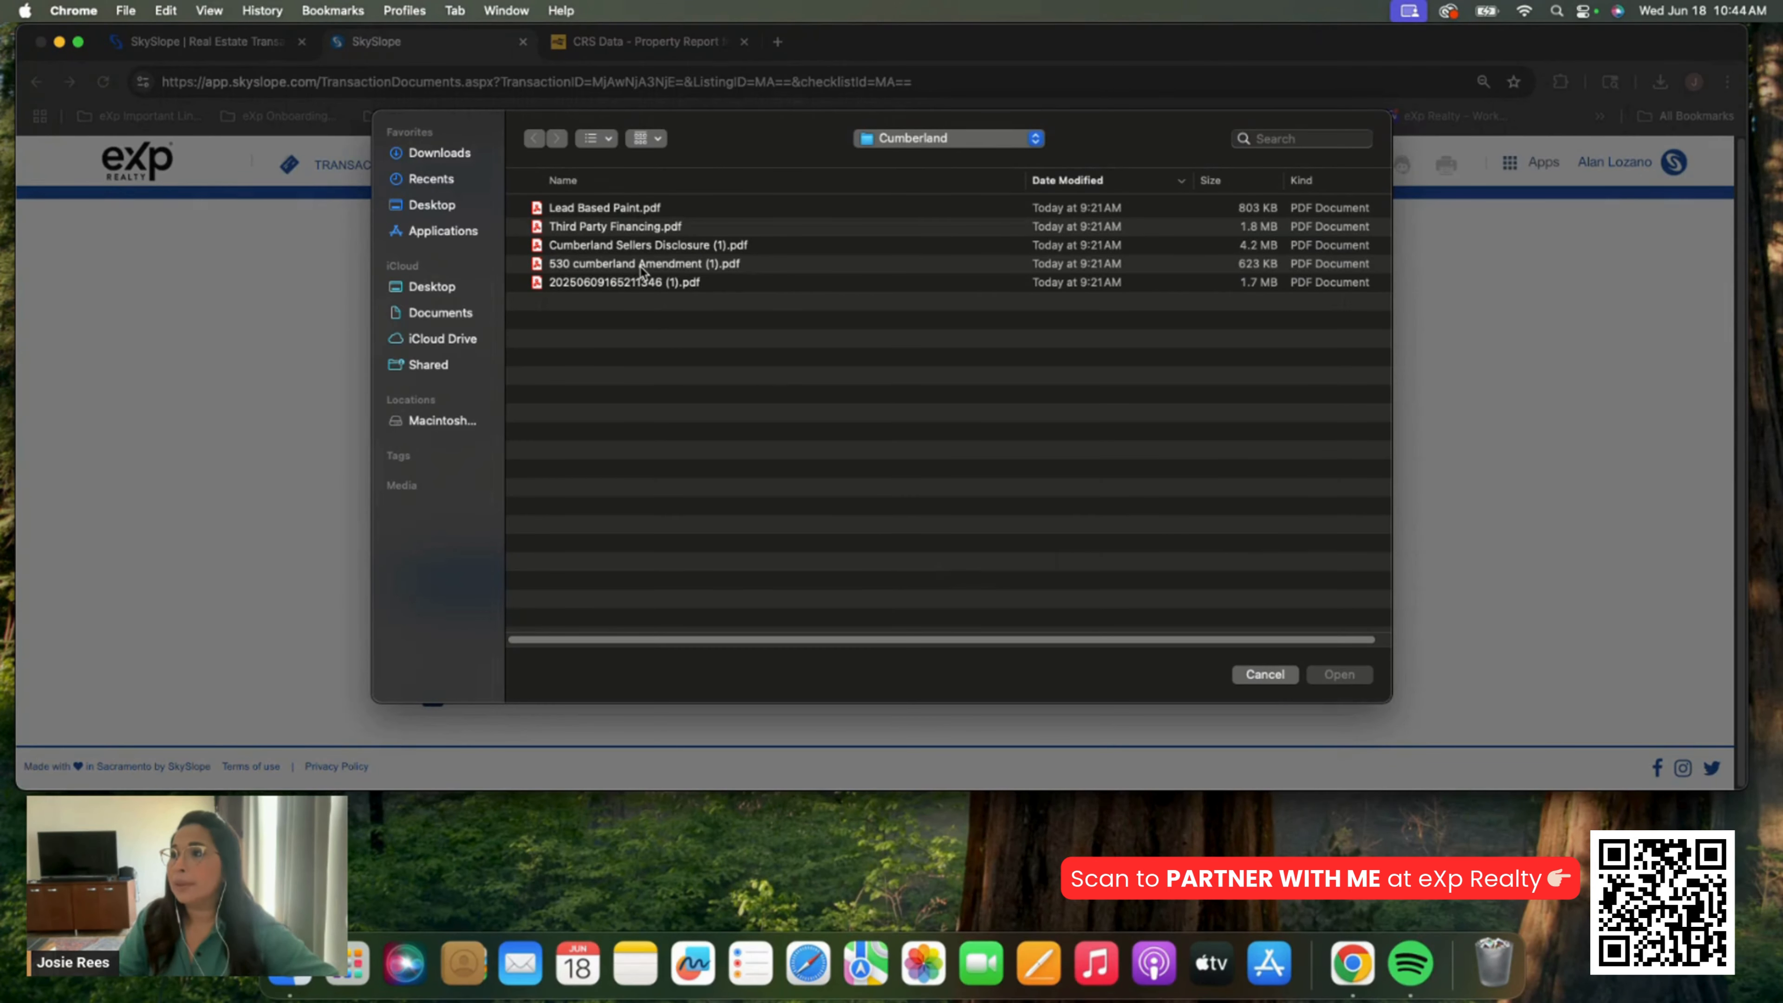
click(642, 282)
right_click(642, 283)
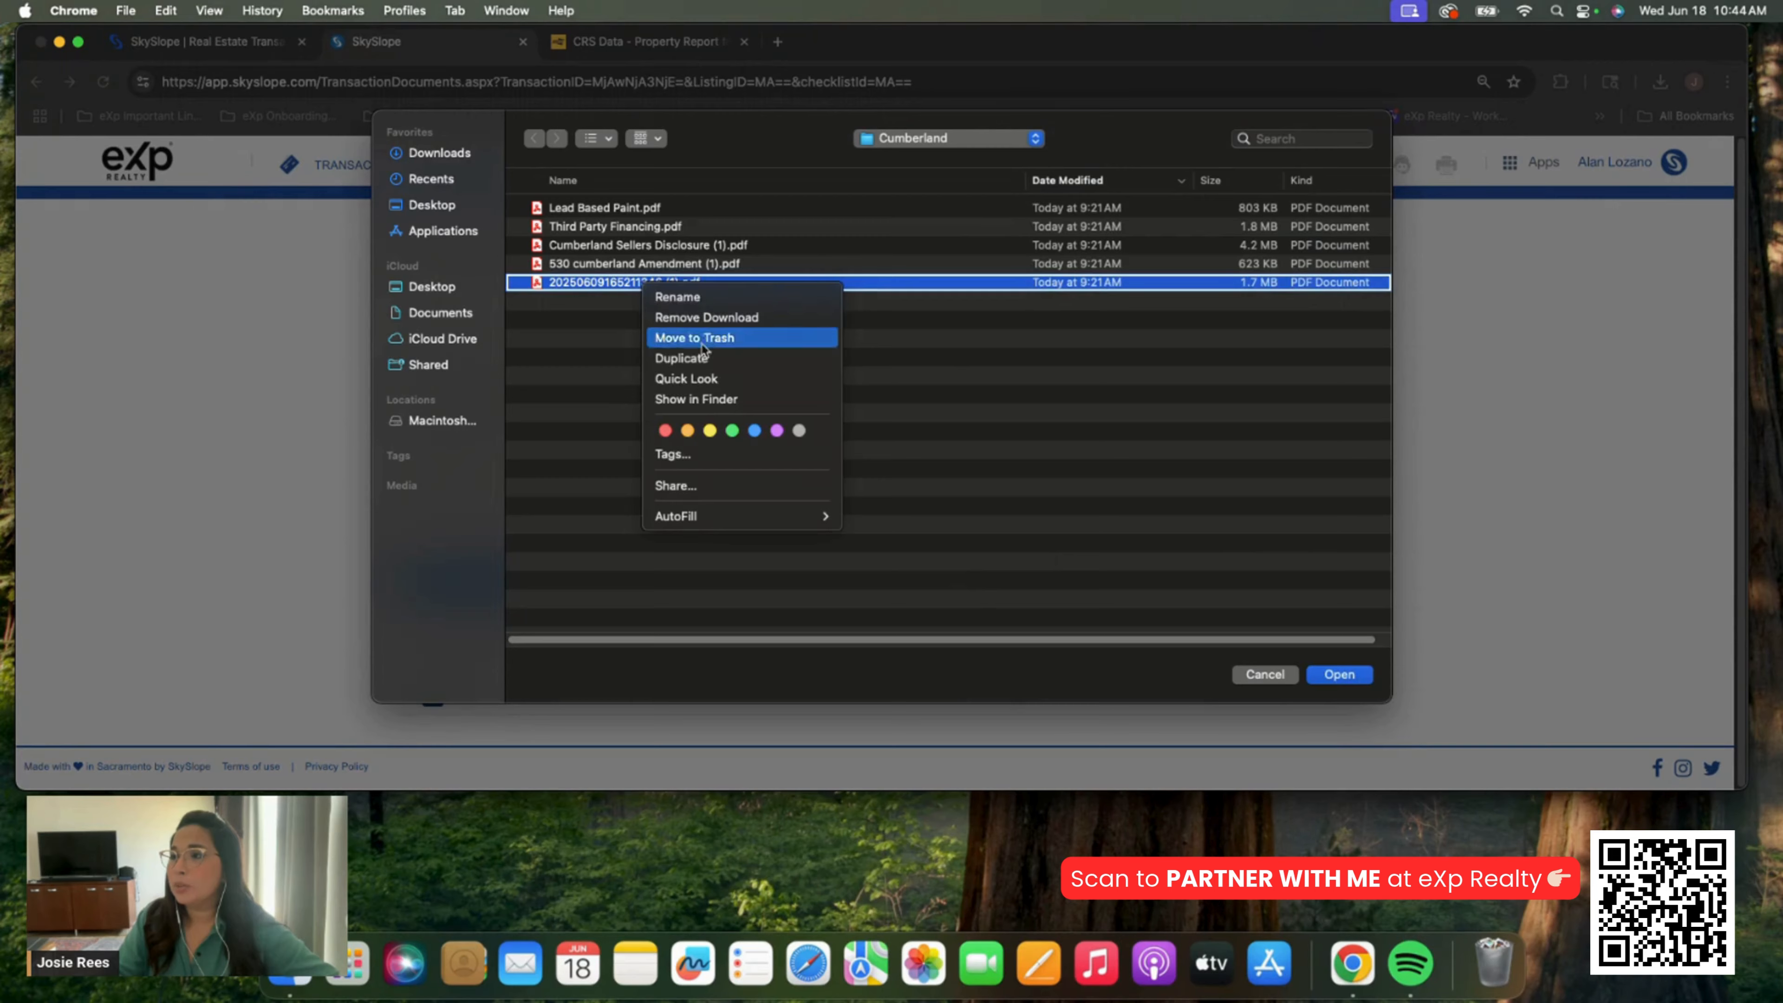
click(704, 377)
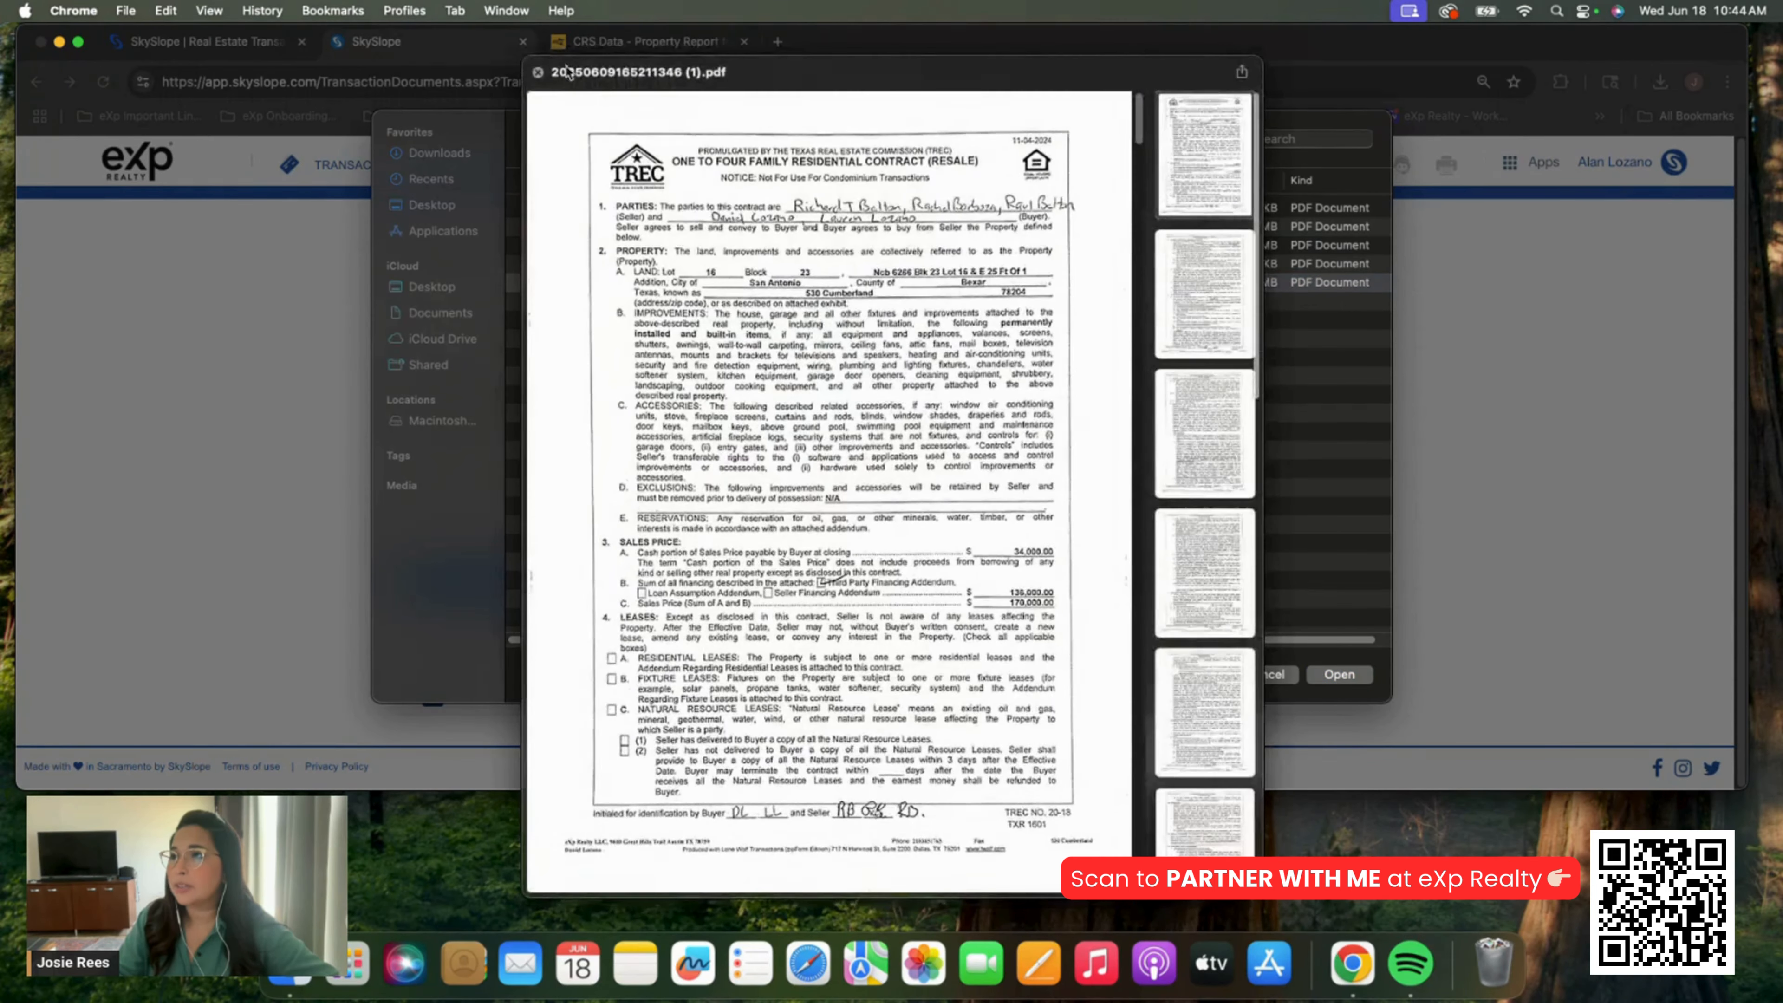
click(538, 73)
double_click(642, 285)
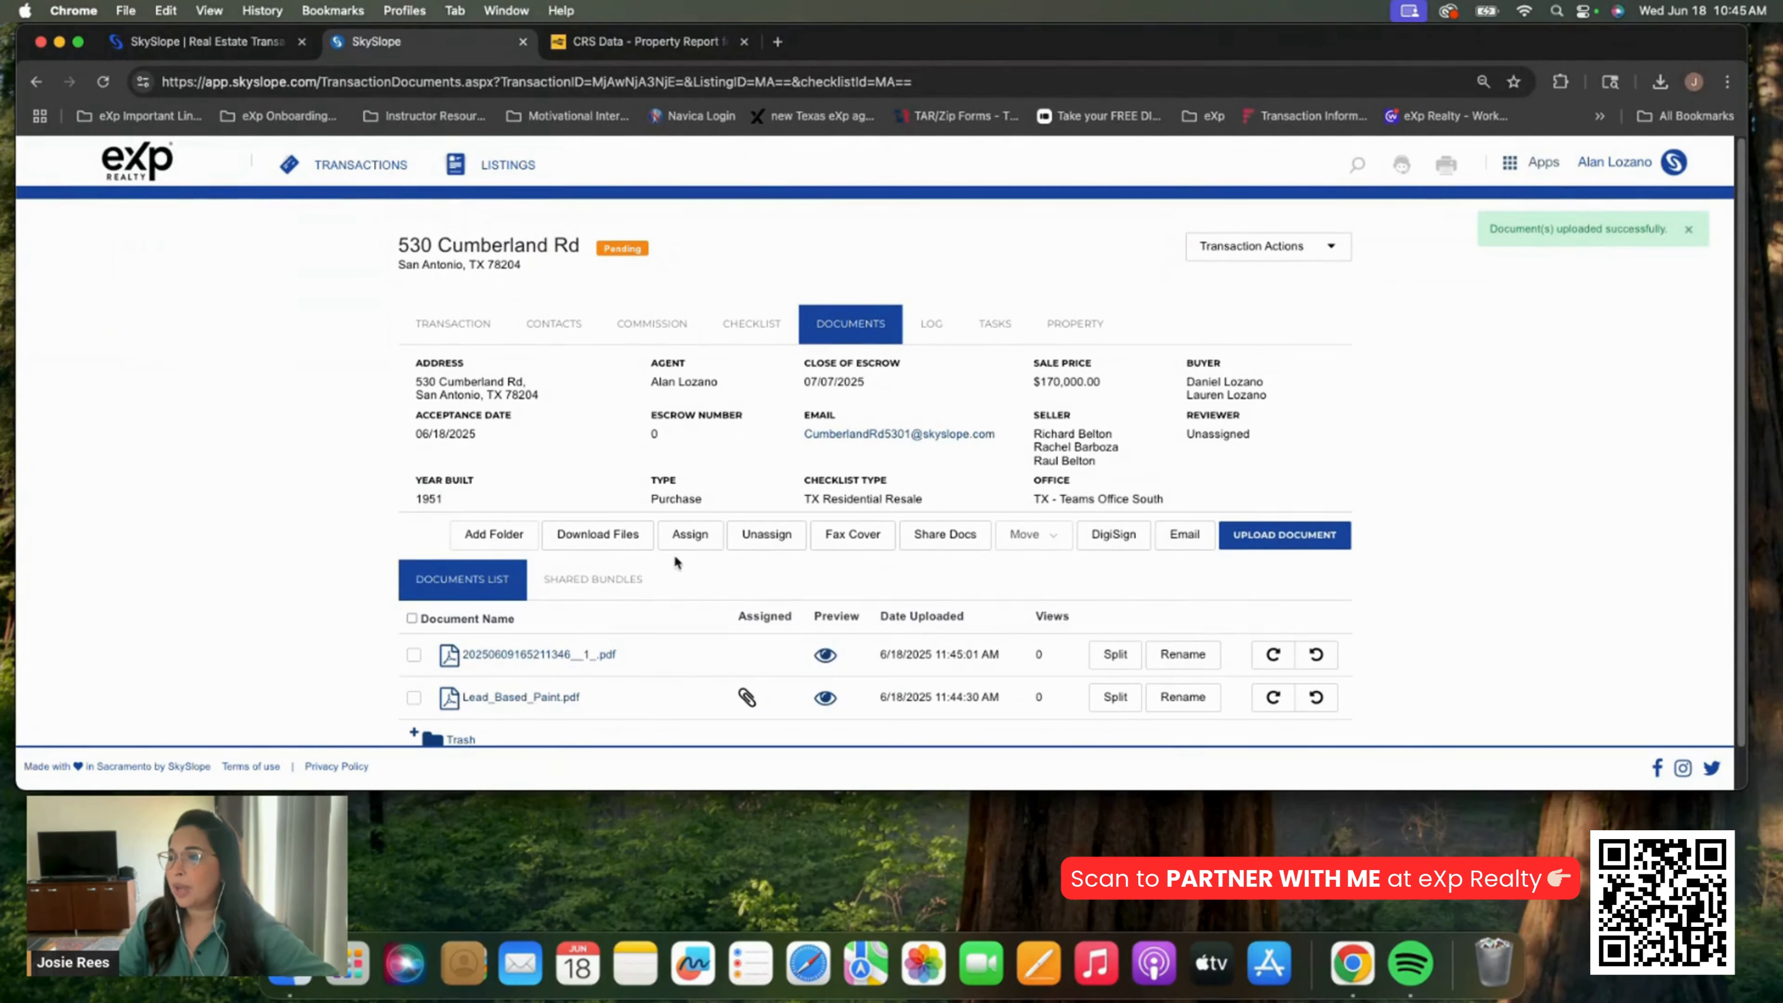
click(1101, 654)
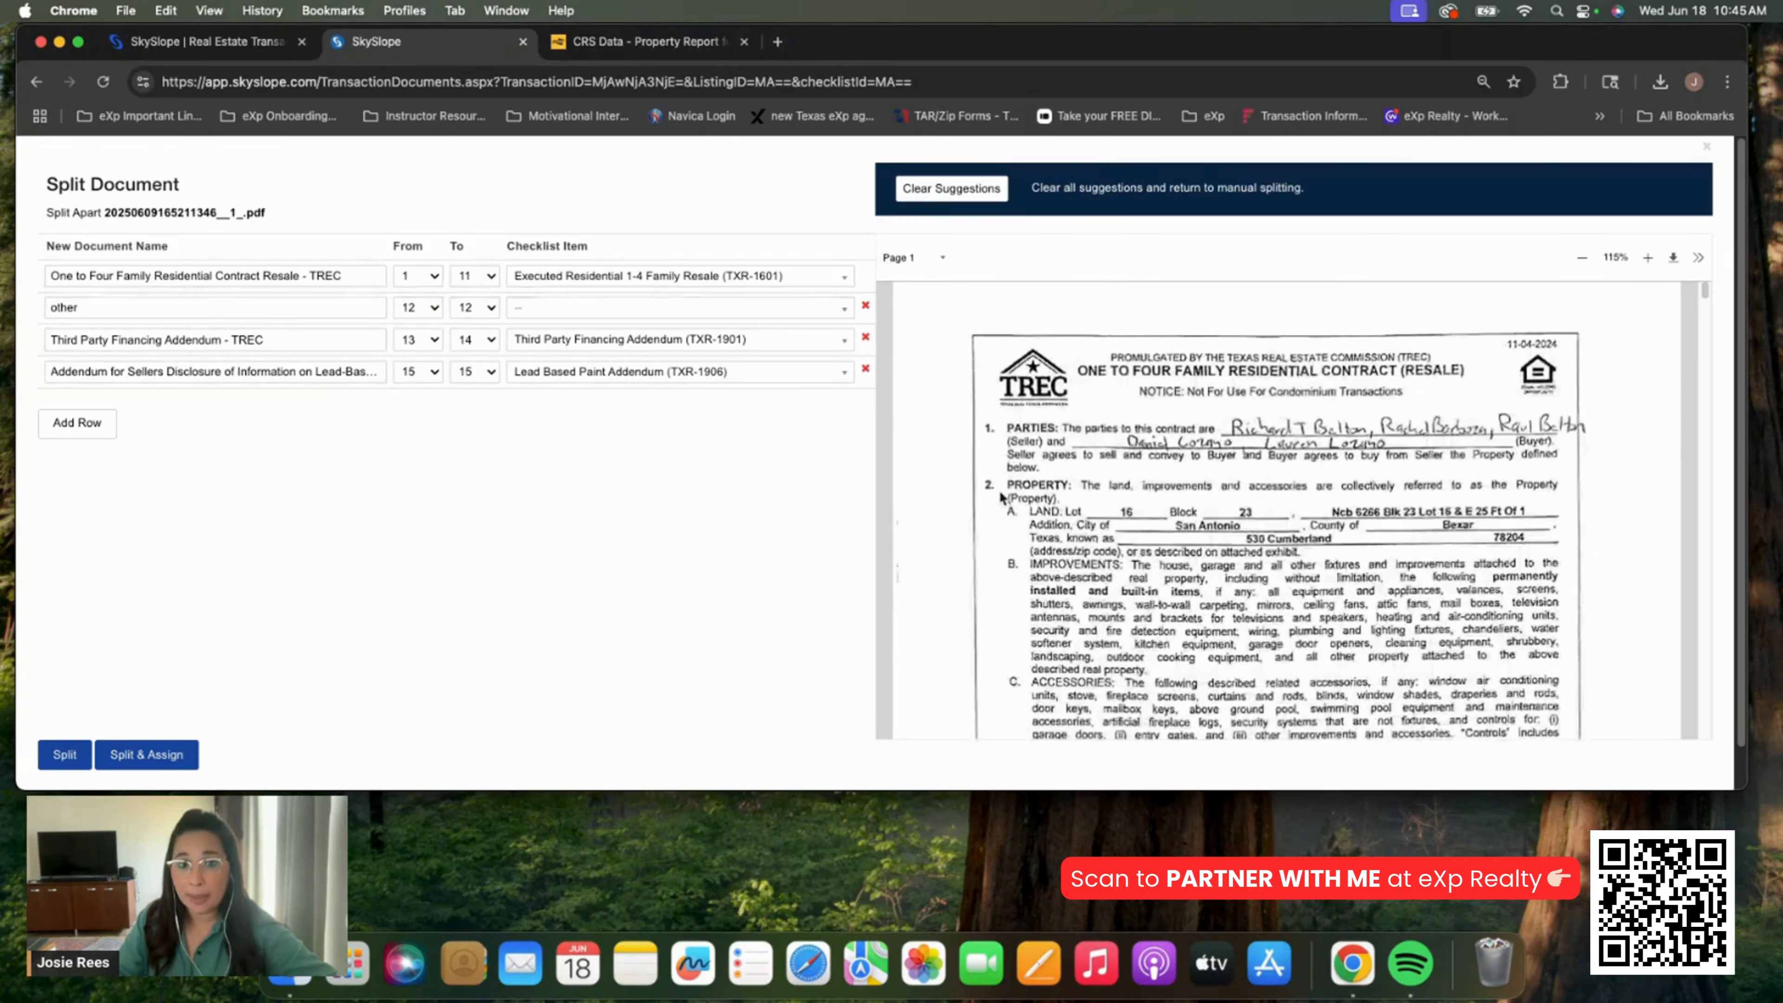
End the resale contract split document at page 10
scroll(1065, 480, down, 5)
scroll(1065, 472, down, 20)
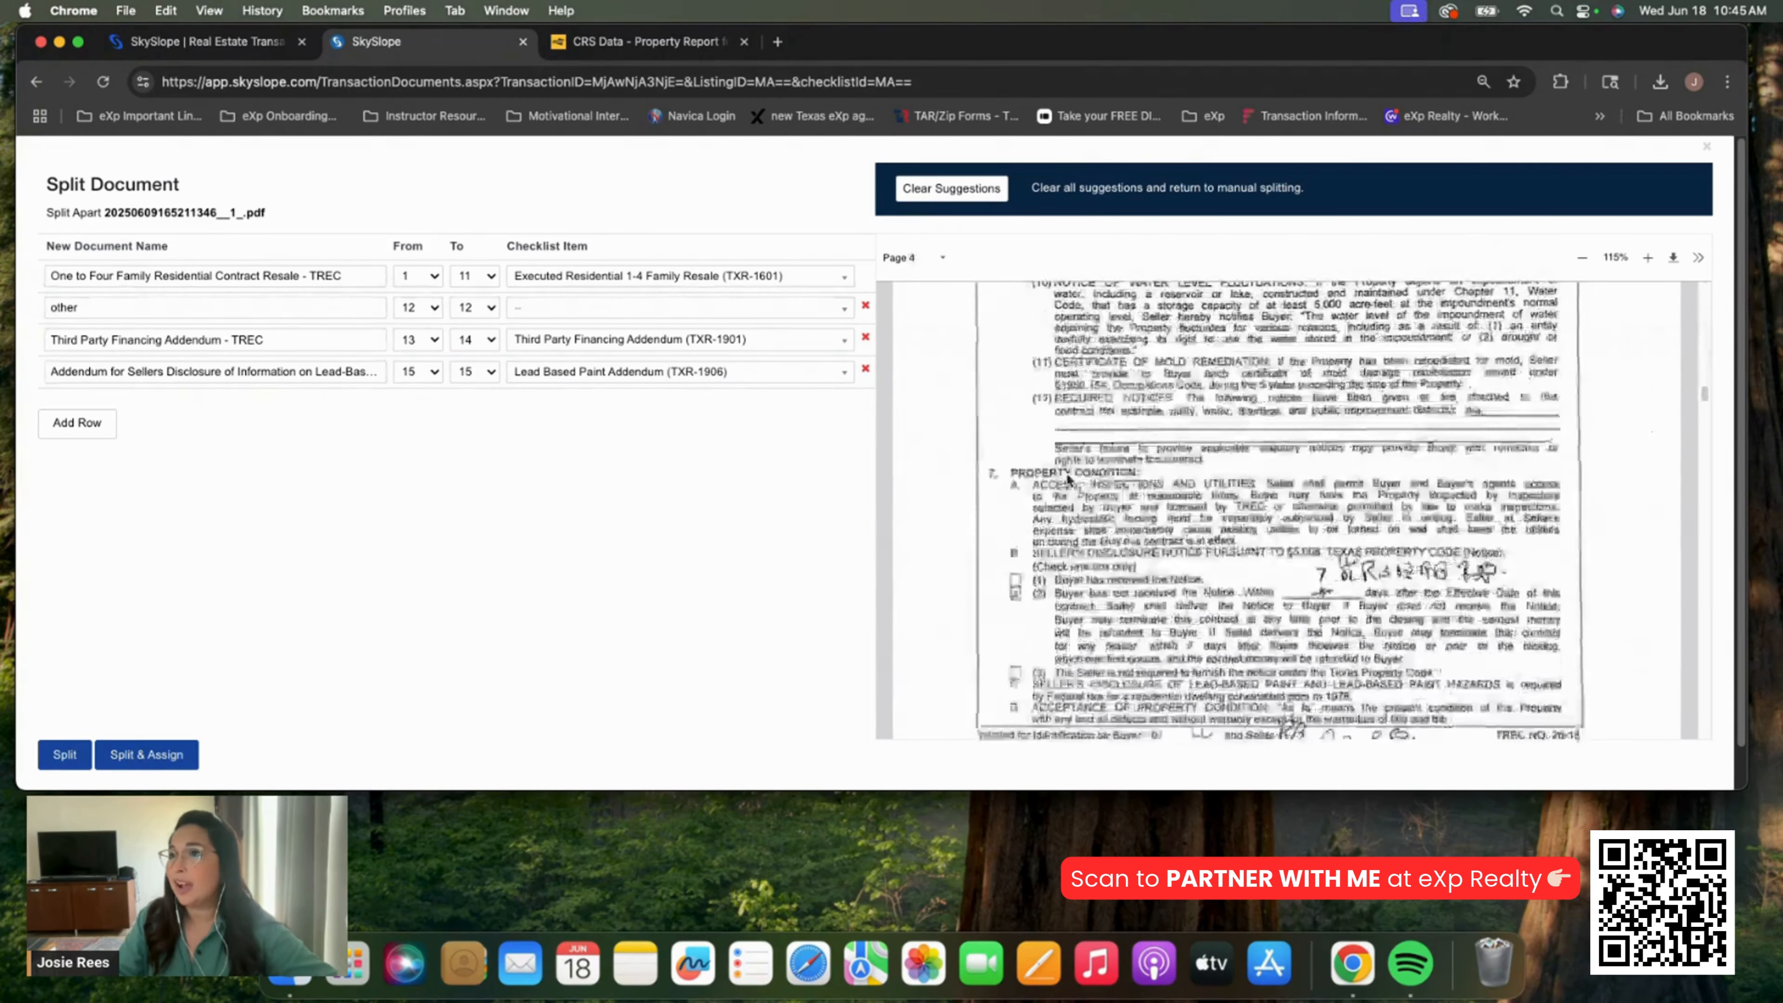
scroll(1132, 441, down, 20)
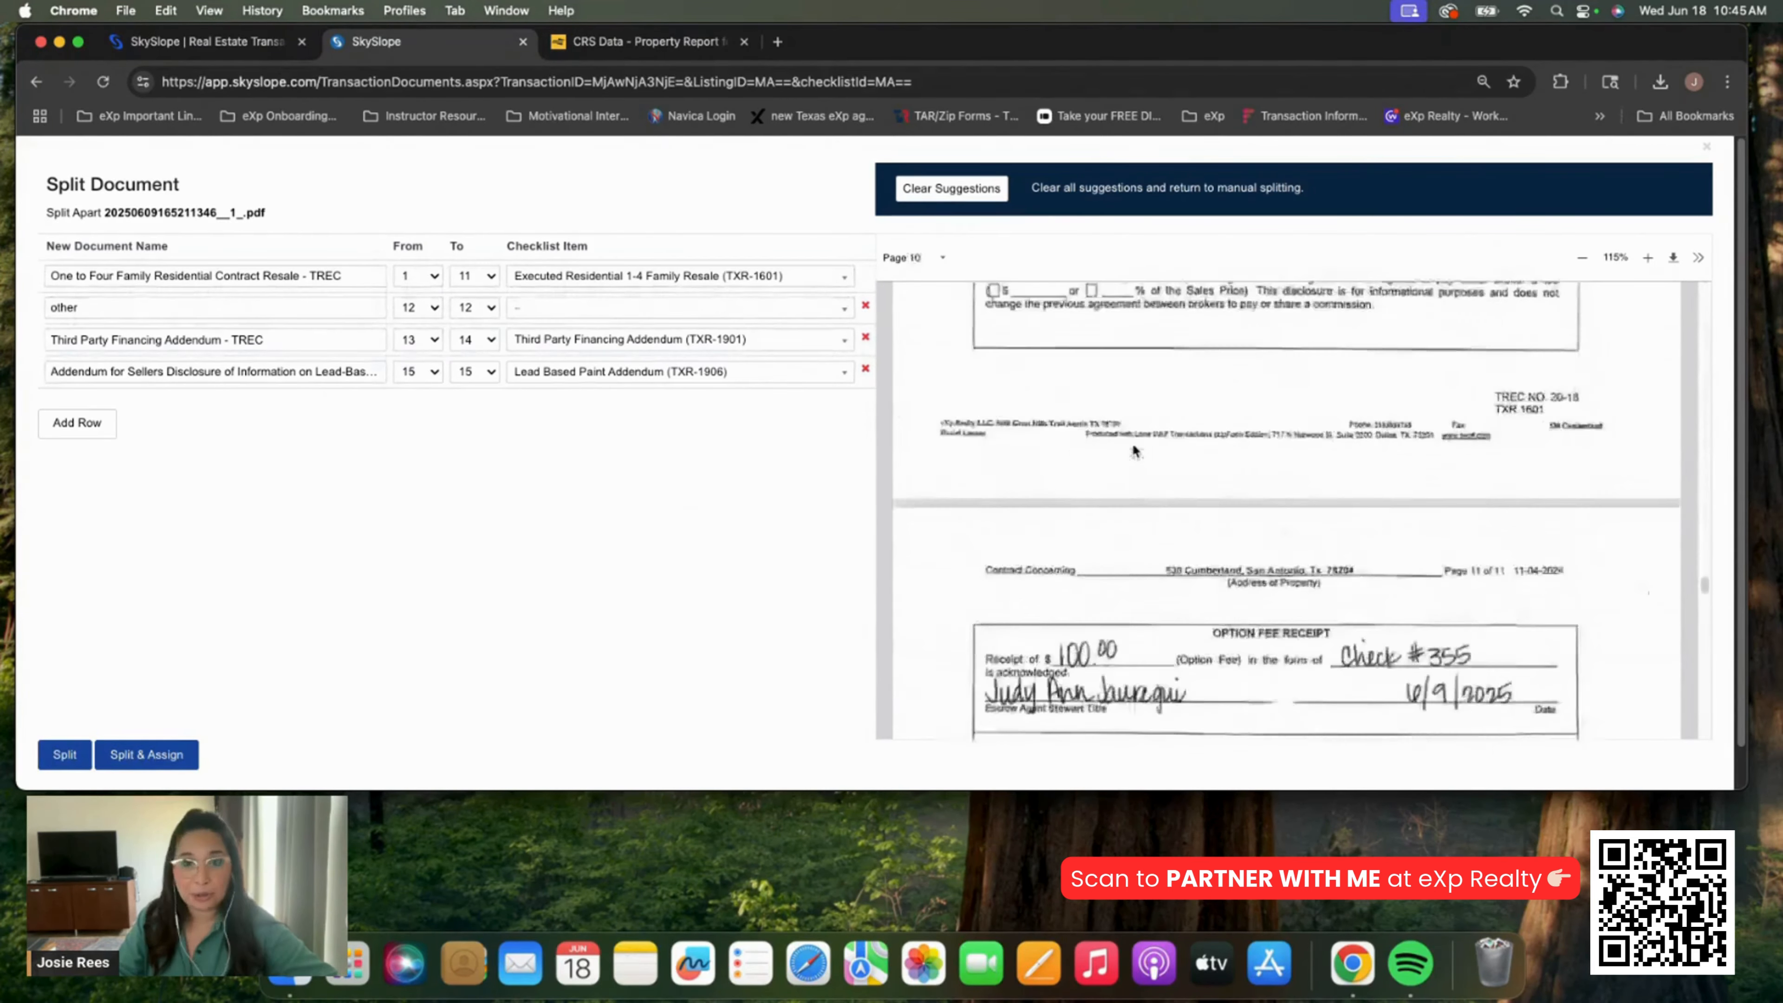
click(474, 275)
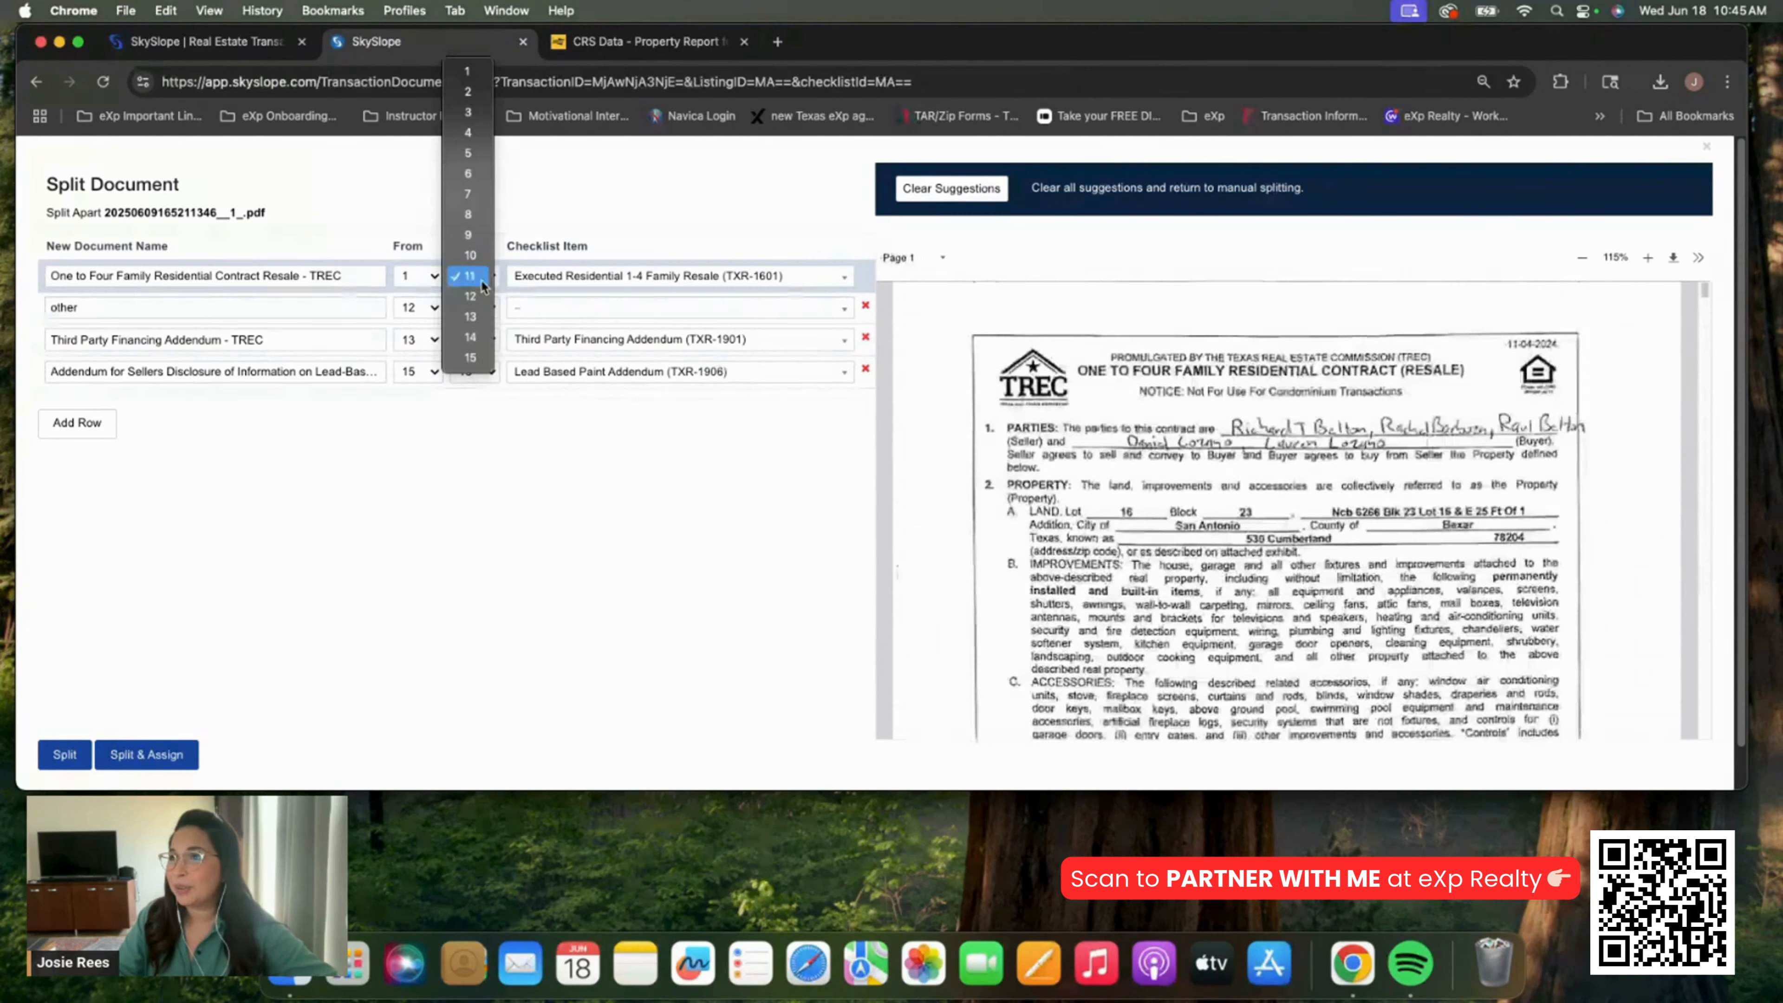
click(474, 261)
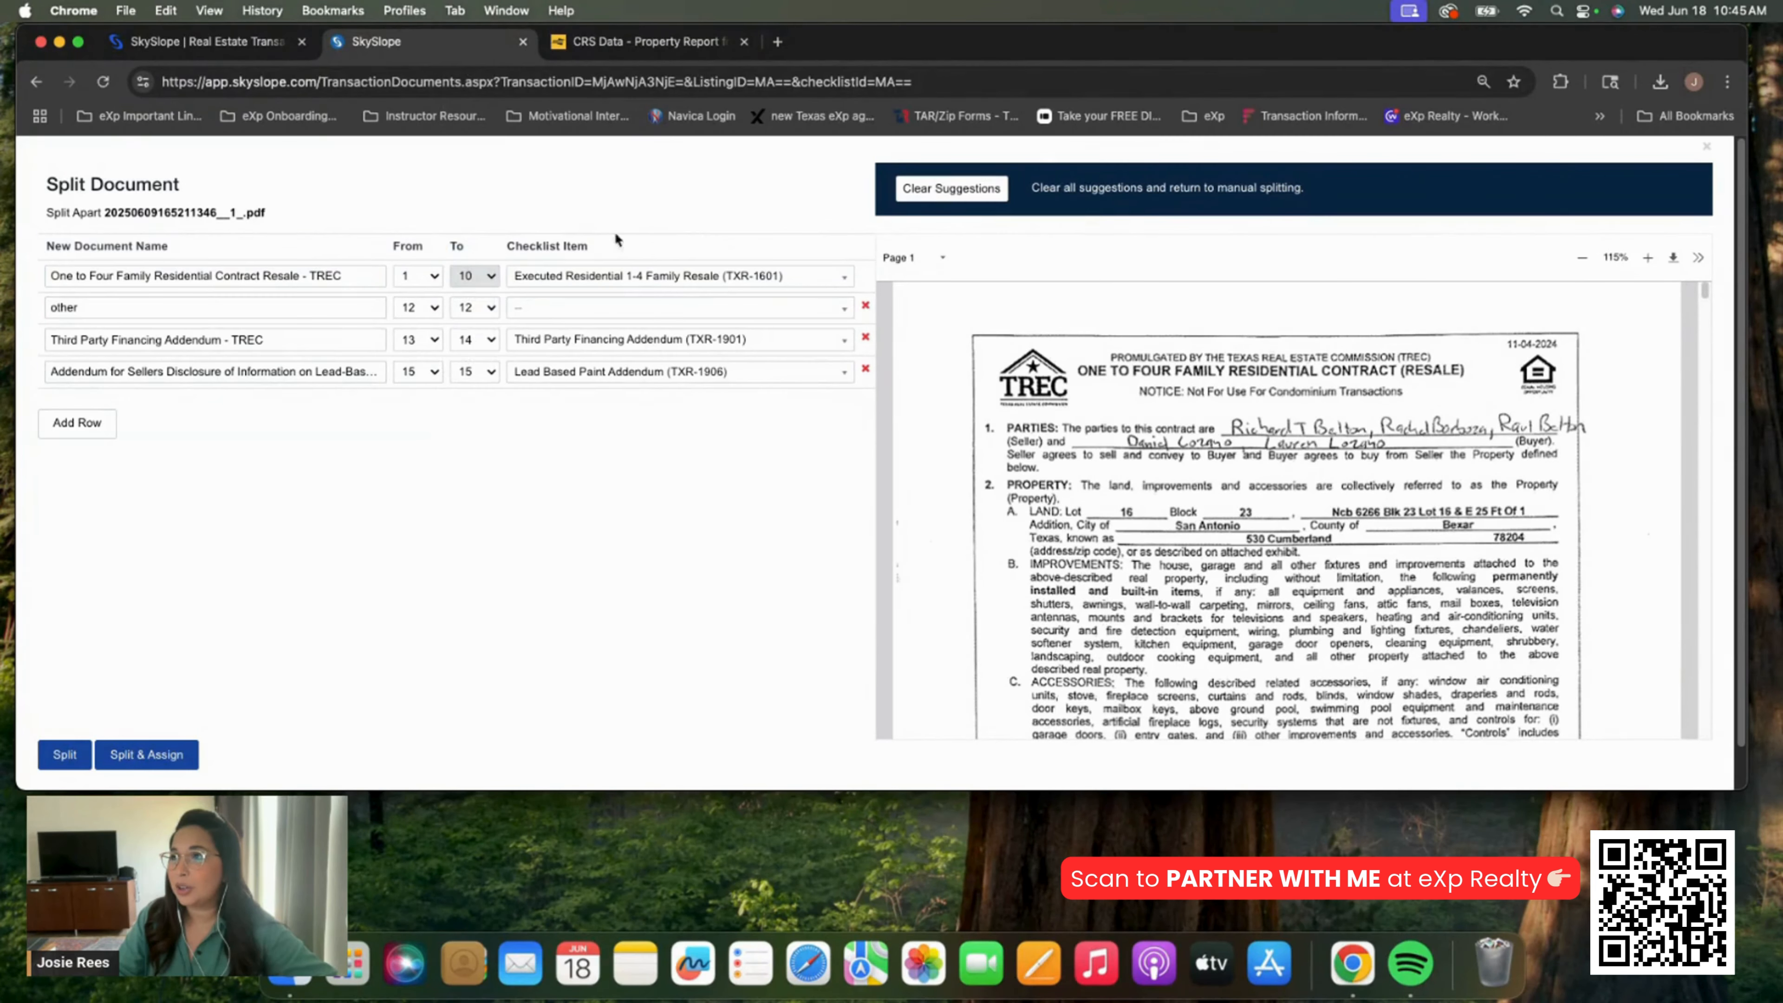
Add a Receipted Earnest & Option Money row covering pages 11 to 11
click(97, 423)
click(239, 402)
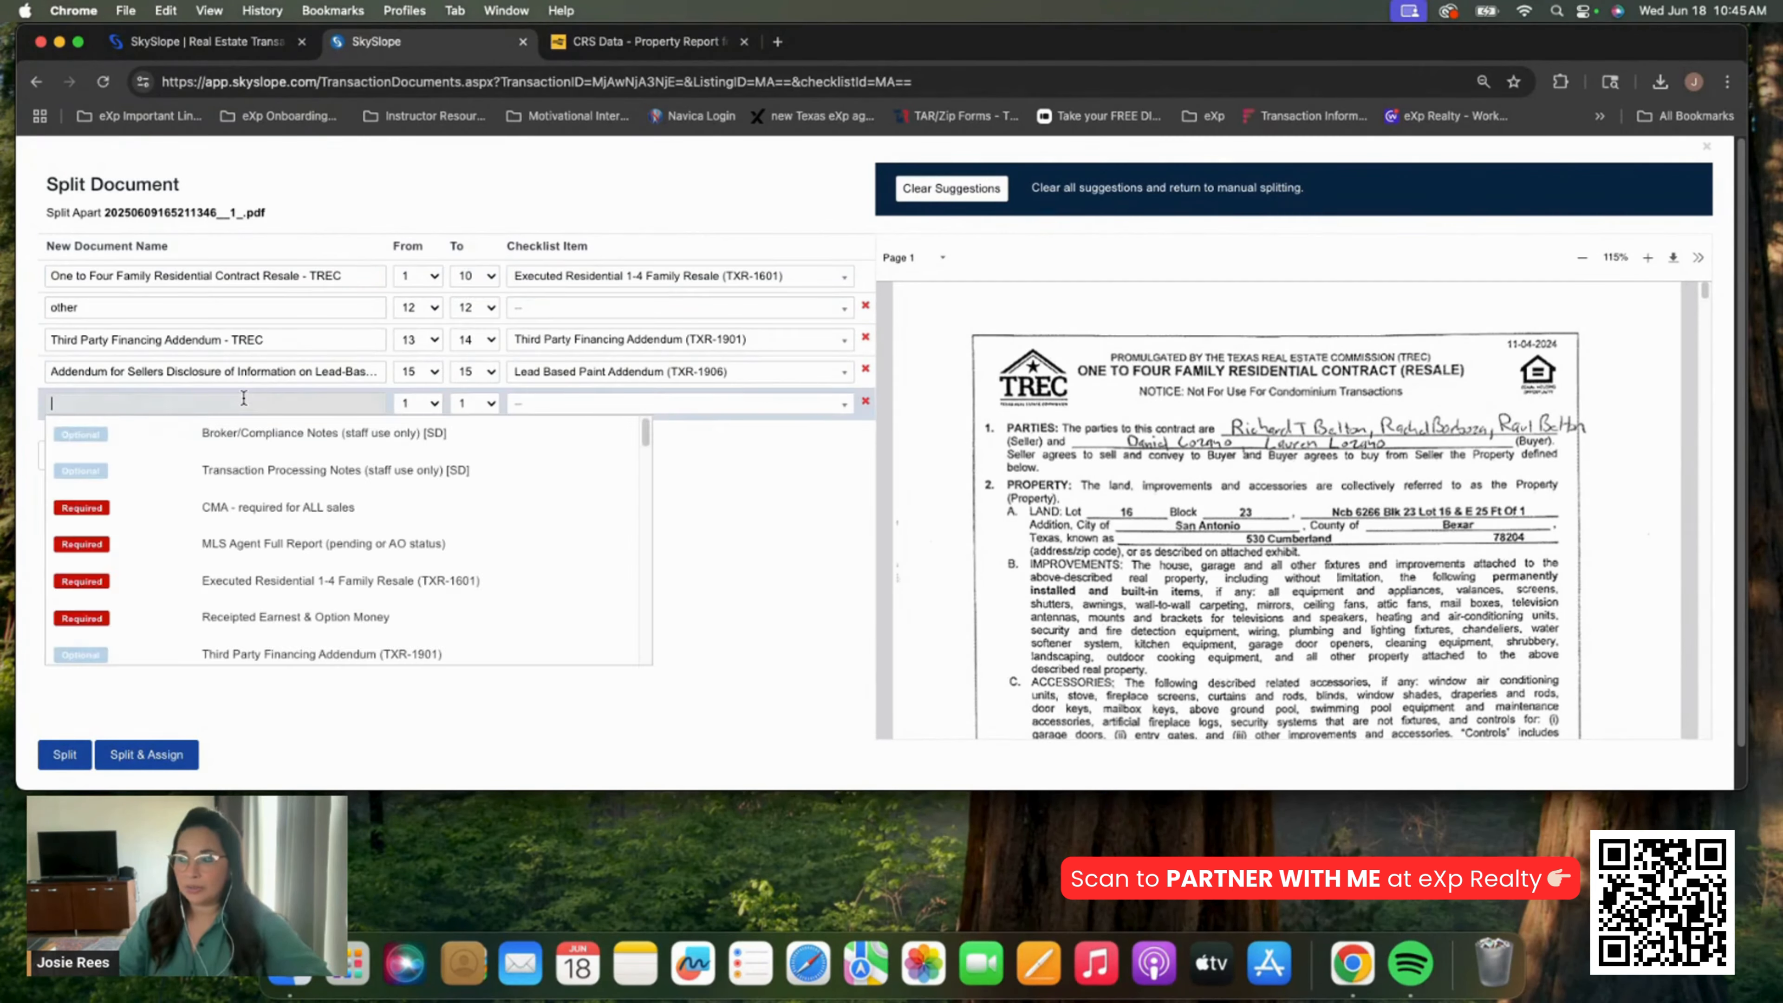
scroll(1353, 473, down, 20)
scroll(1354, 479, down, 20)
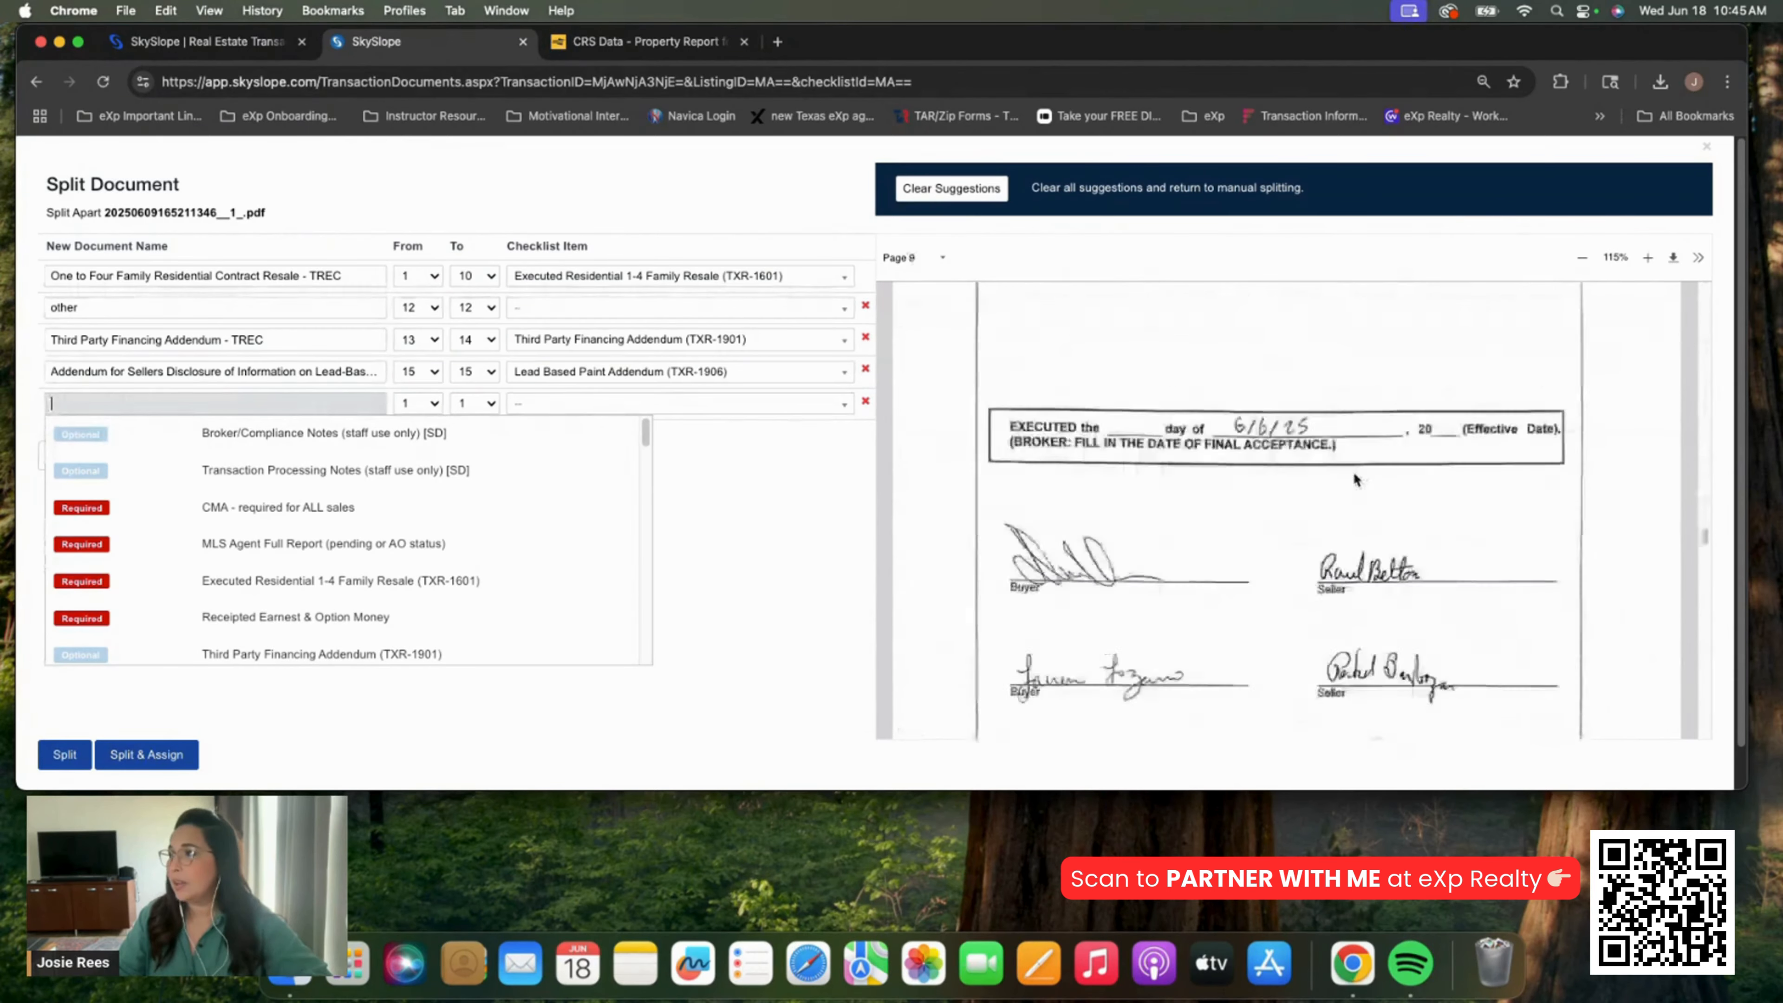
scroll(1352, 471, up, 5)
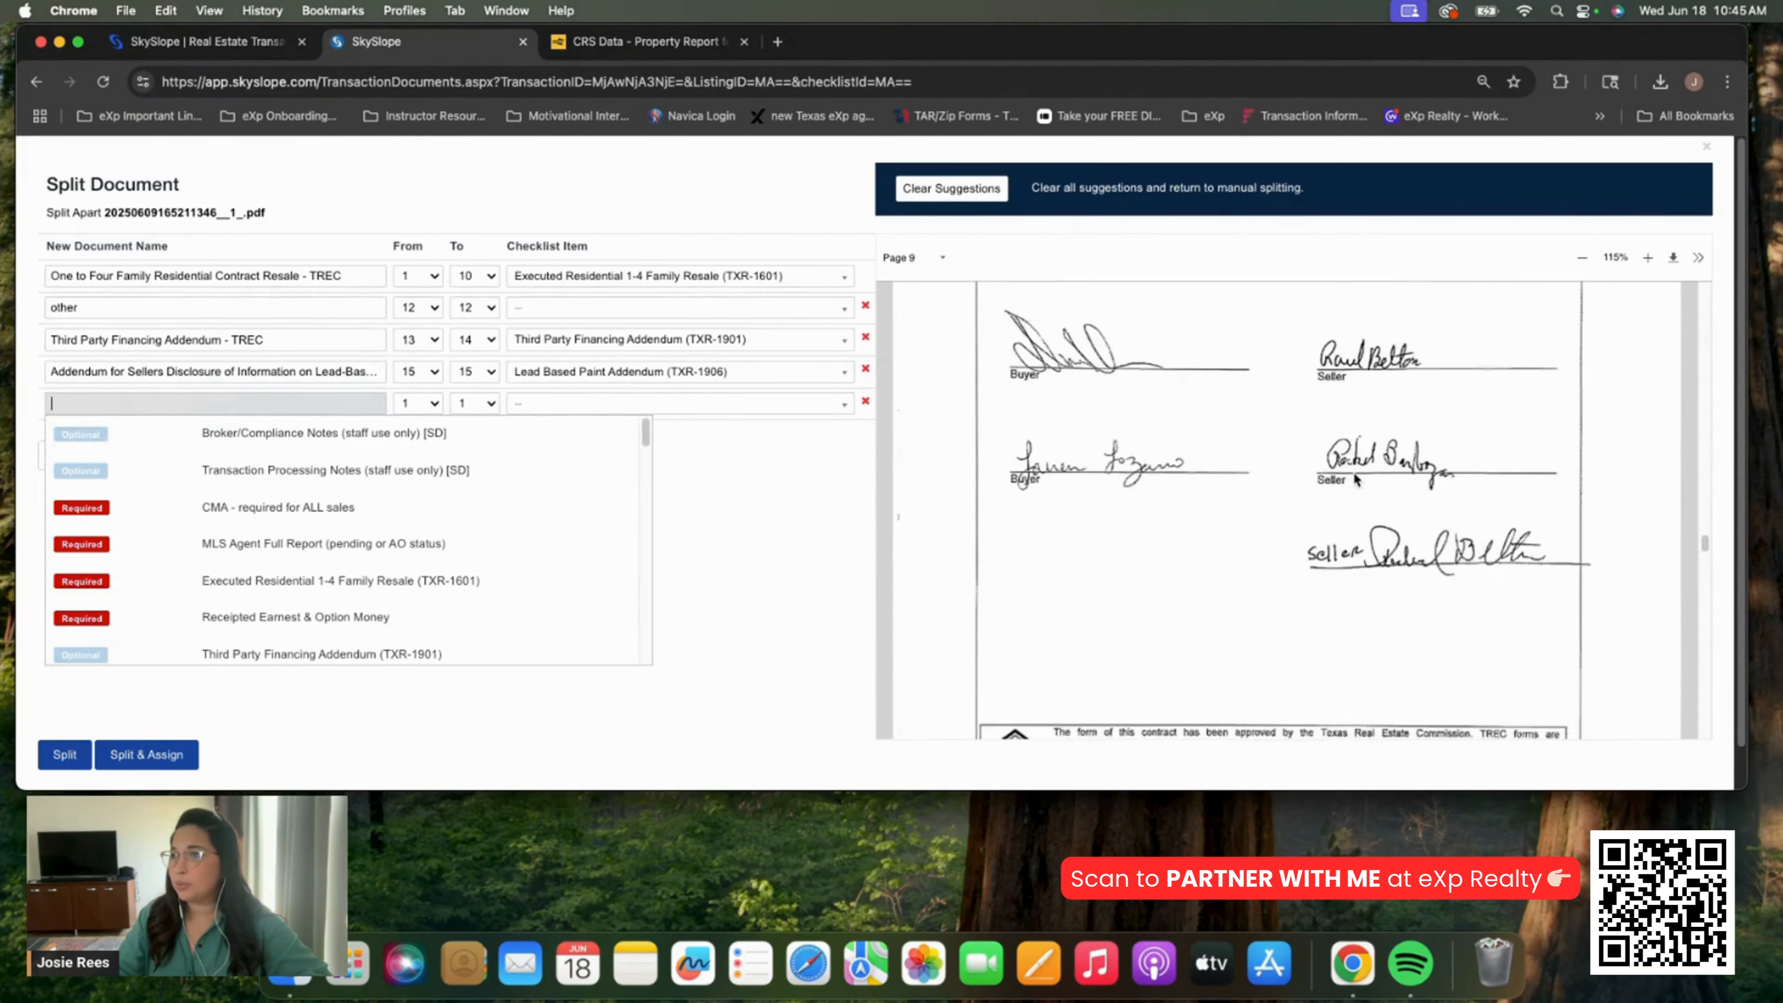
text(Receipt)
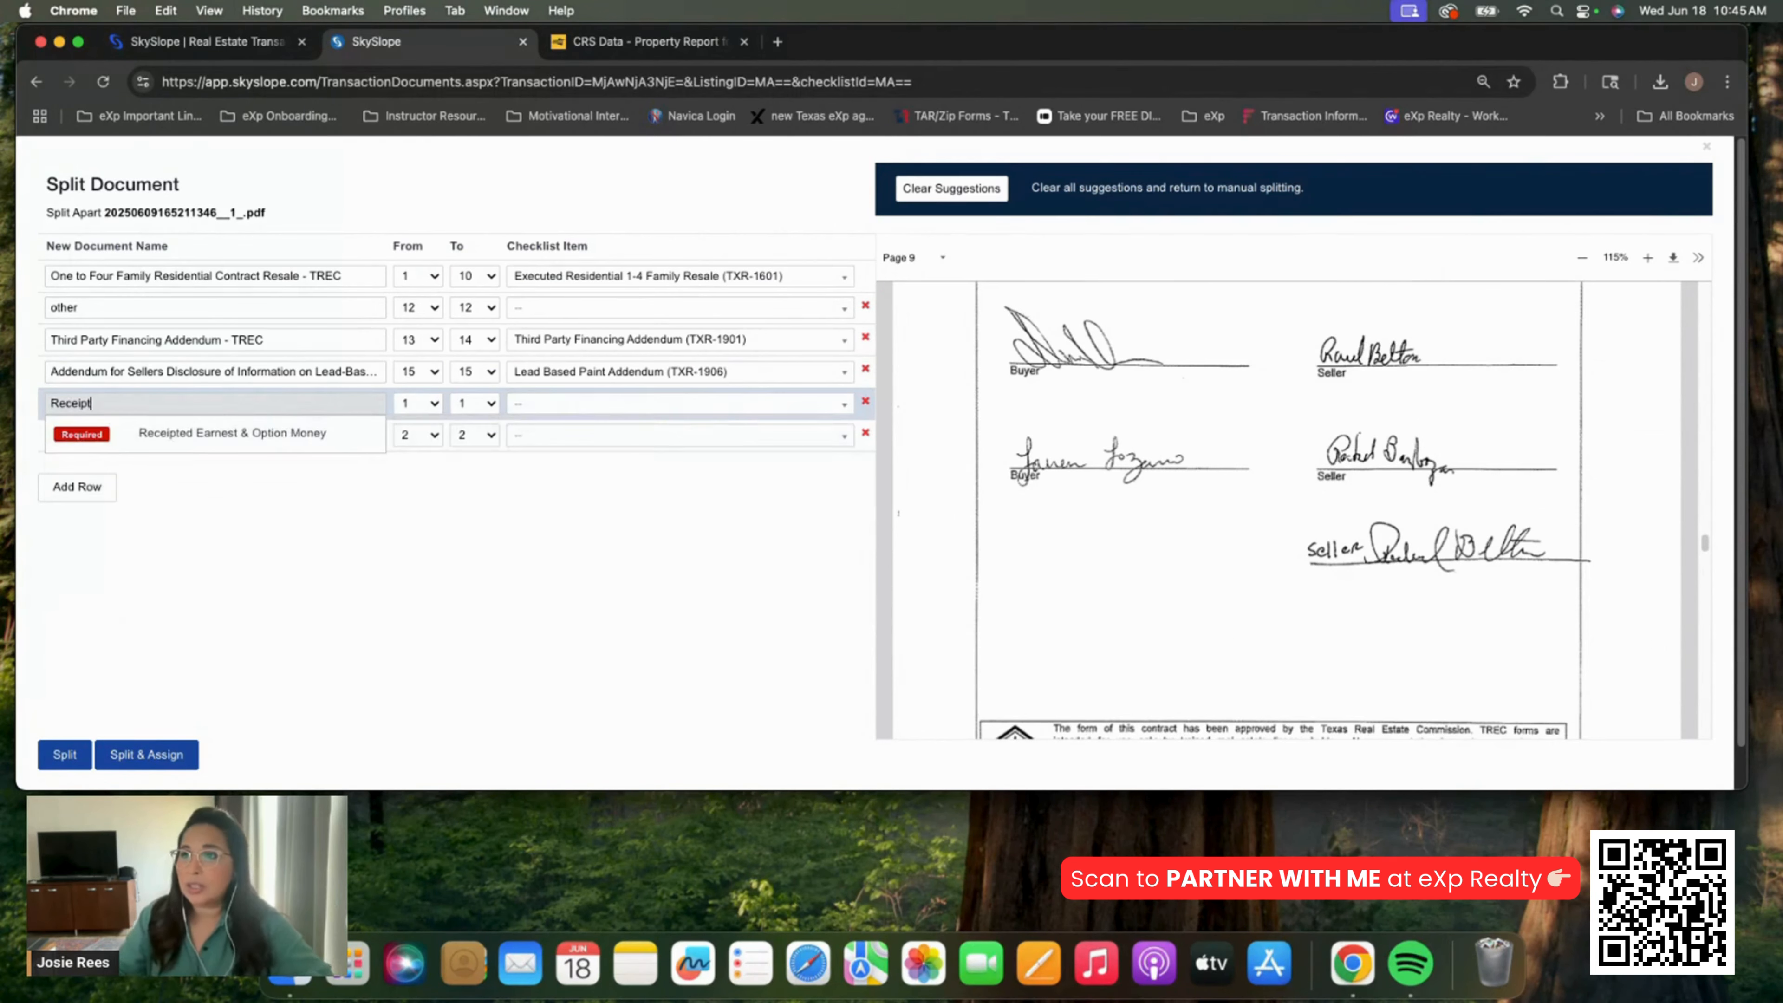
click(191, 432)
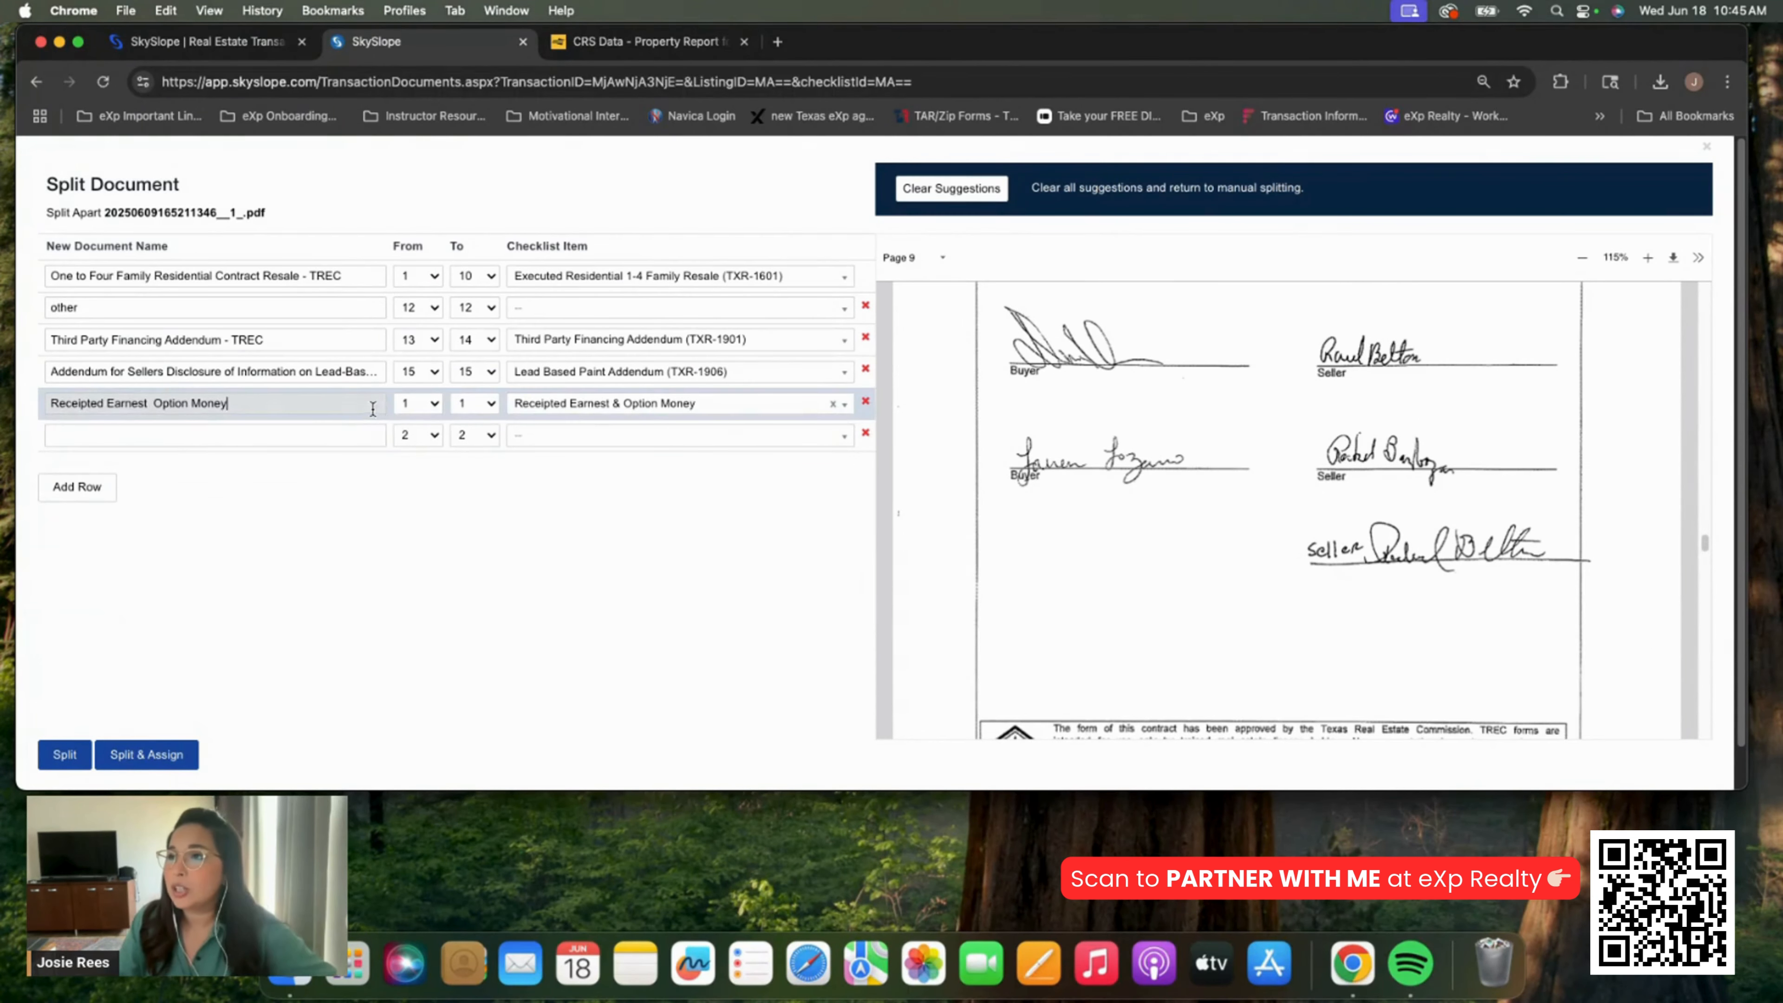
click(414, 403)
click(413, 608)
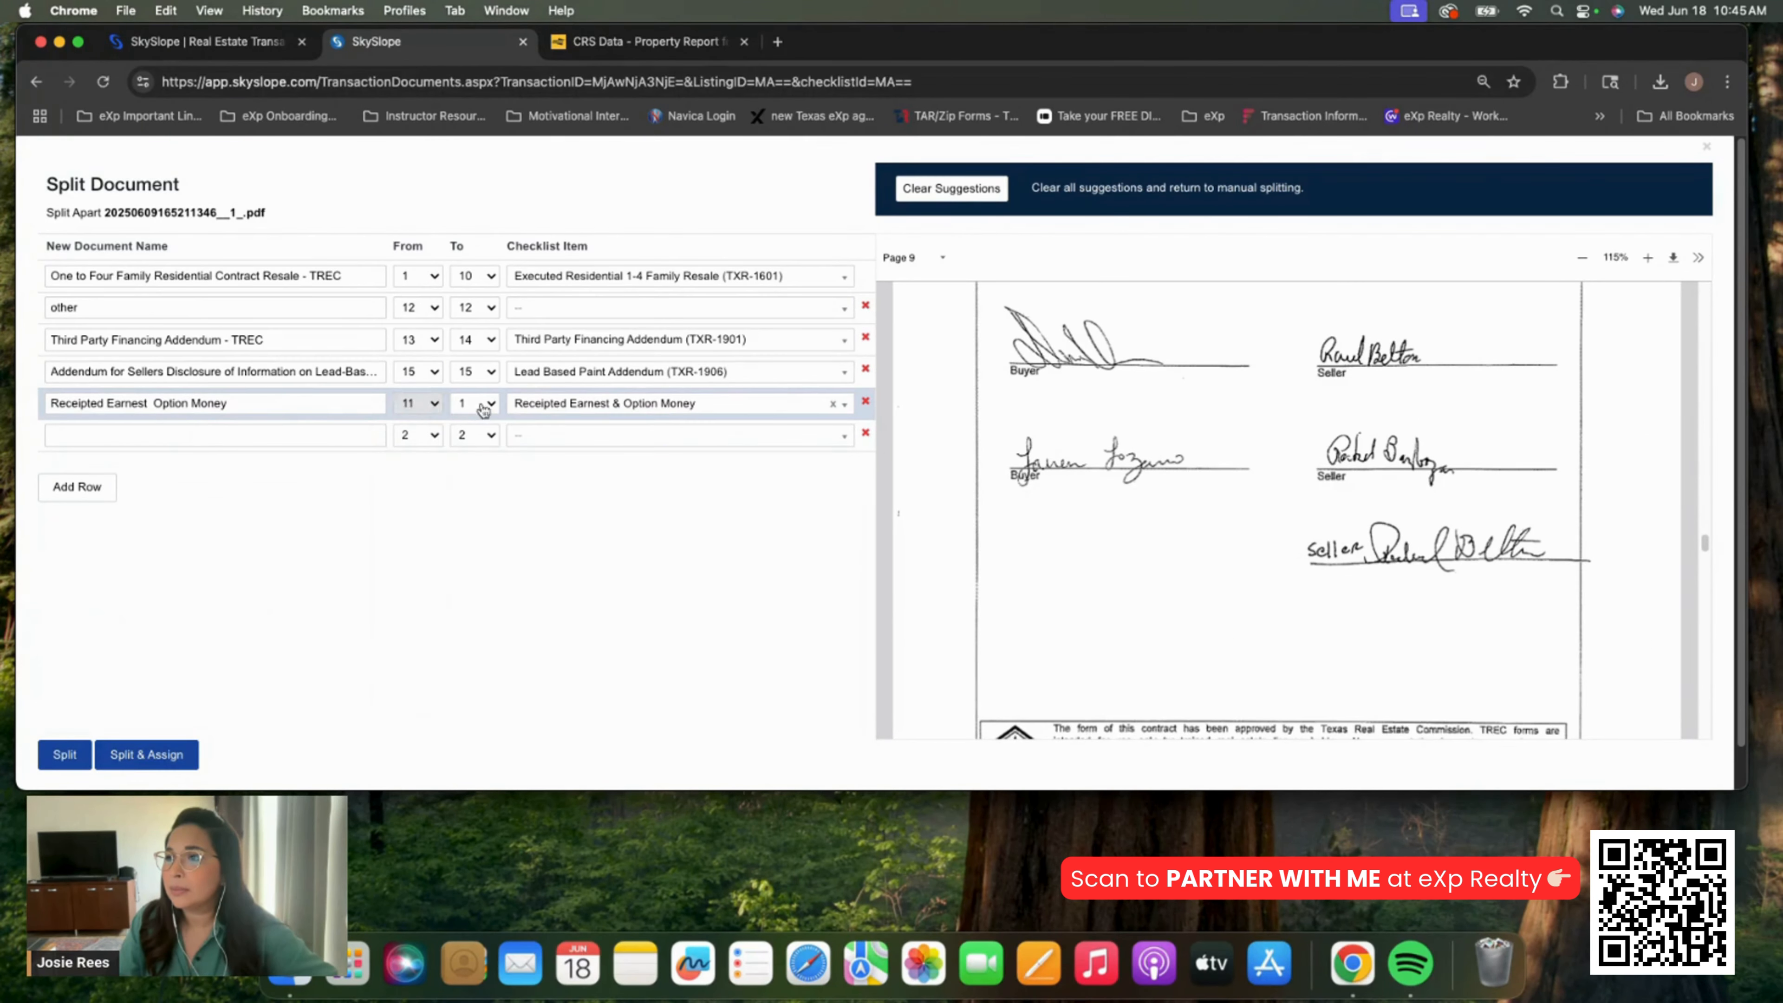
click(474, 402)
click(469, 608)
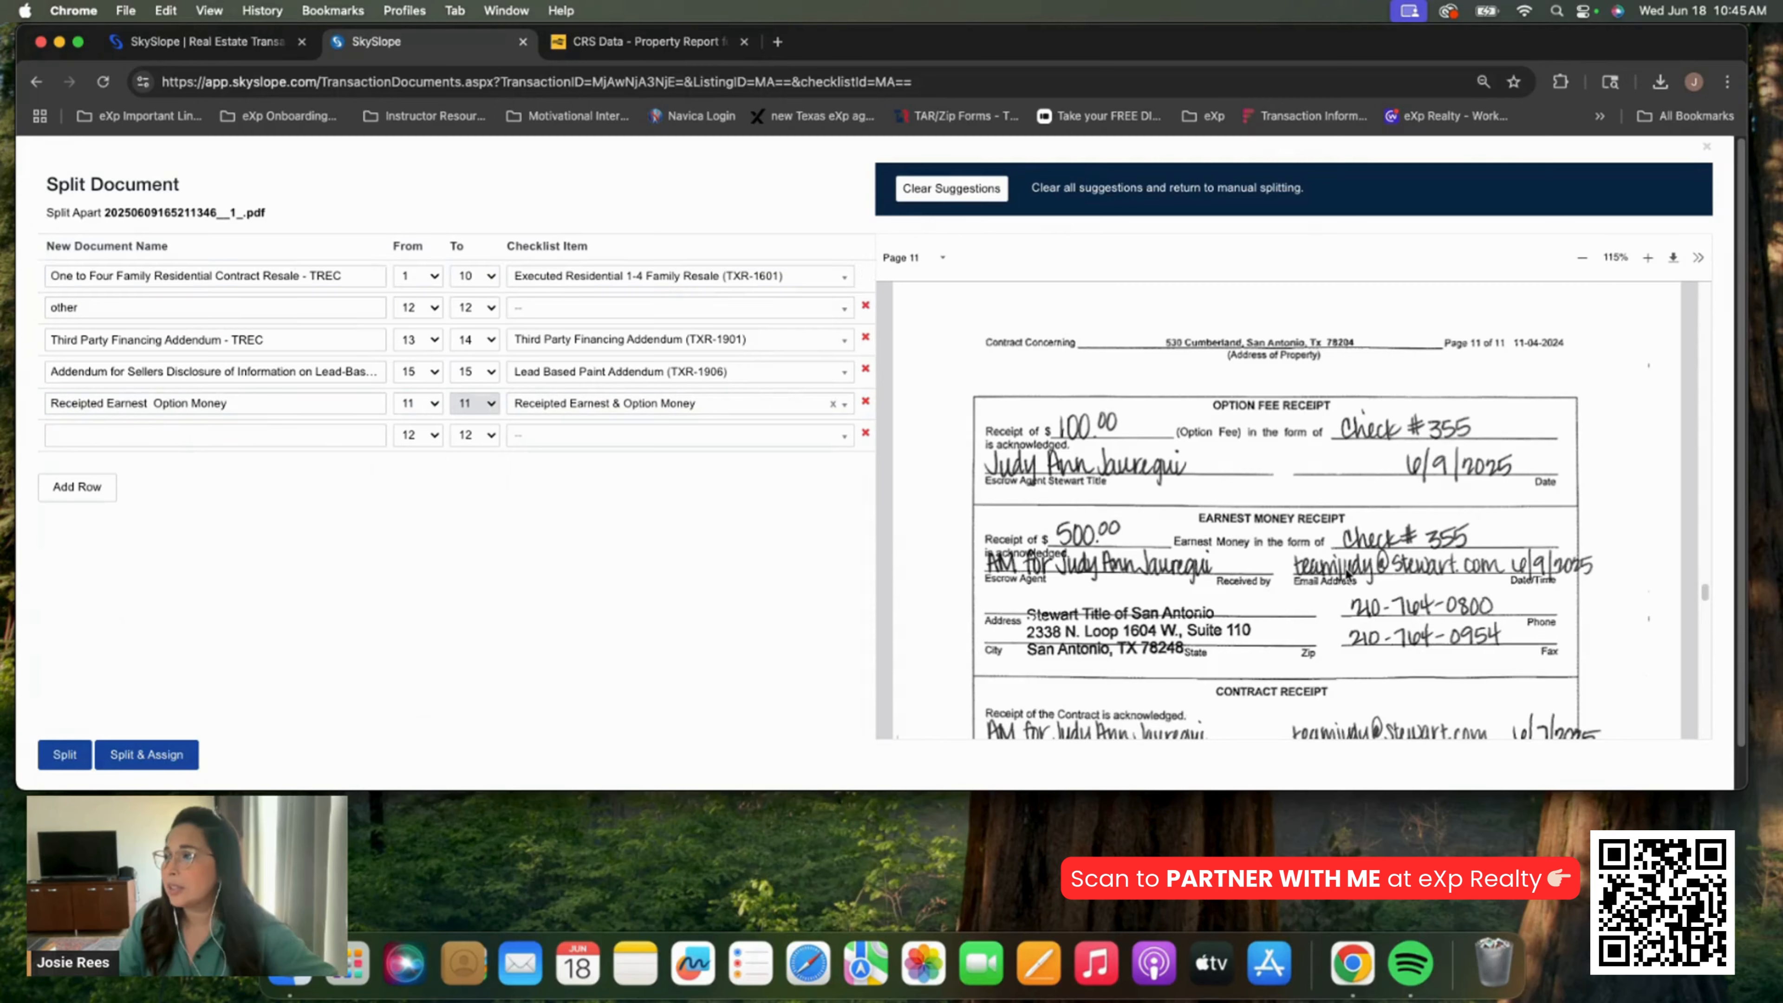
Delete the page-12 other row and empty row, then split and assign to the checklist
scroll(1346, 564, down, 15)
scroll(1347, 565, up, 10)
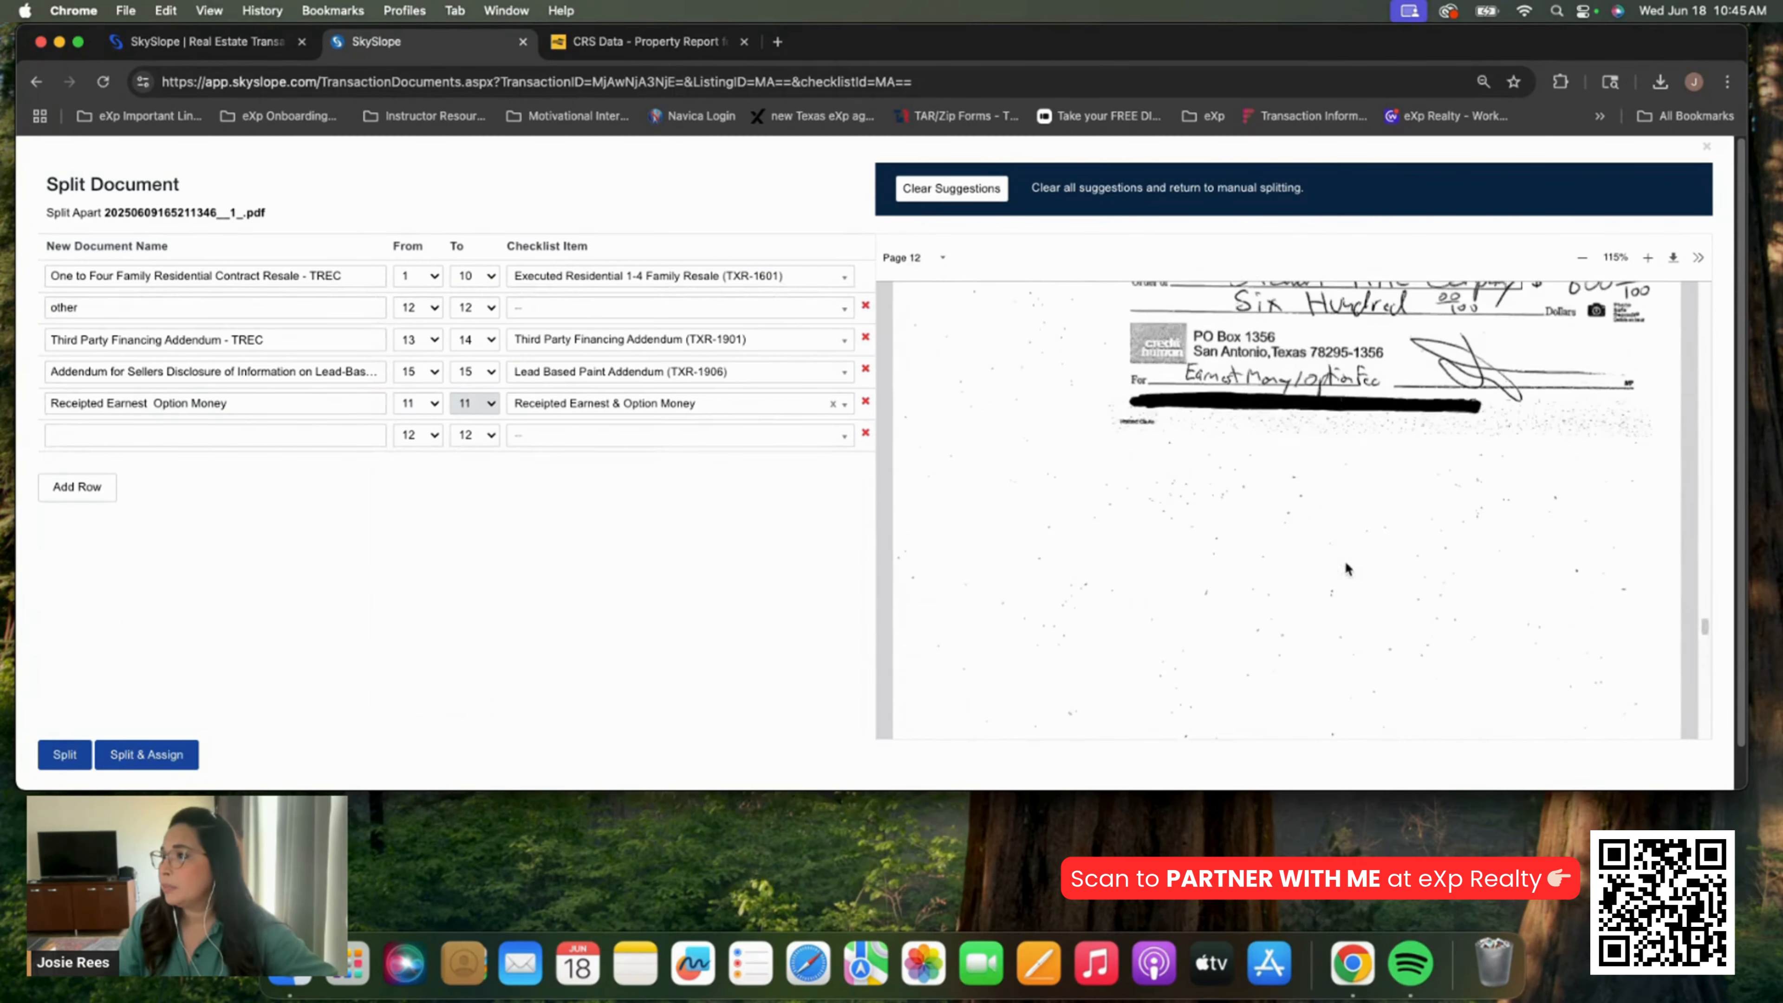
click(865, 305)
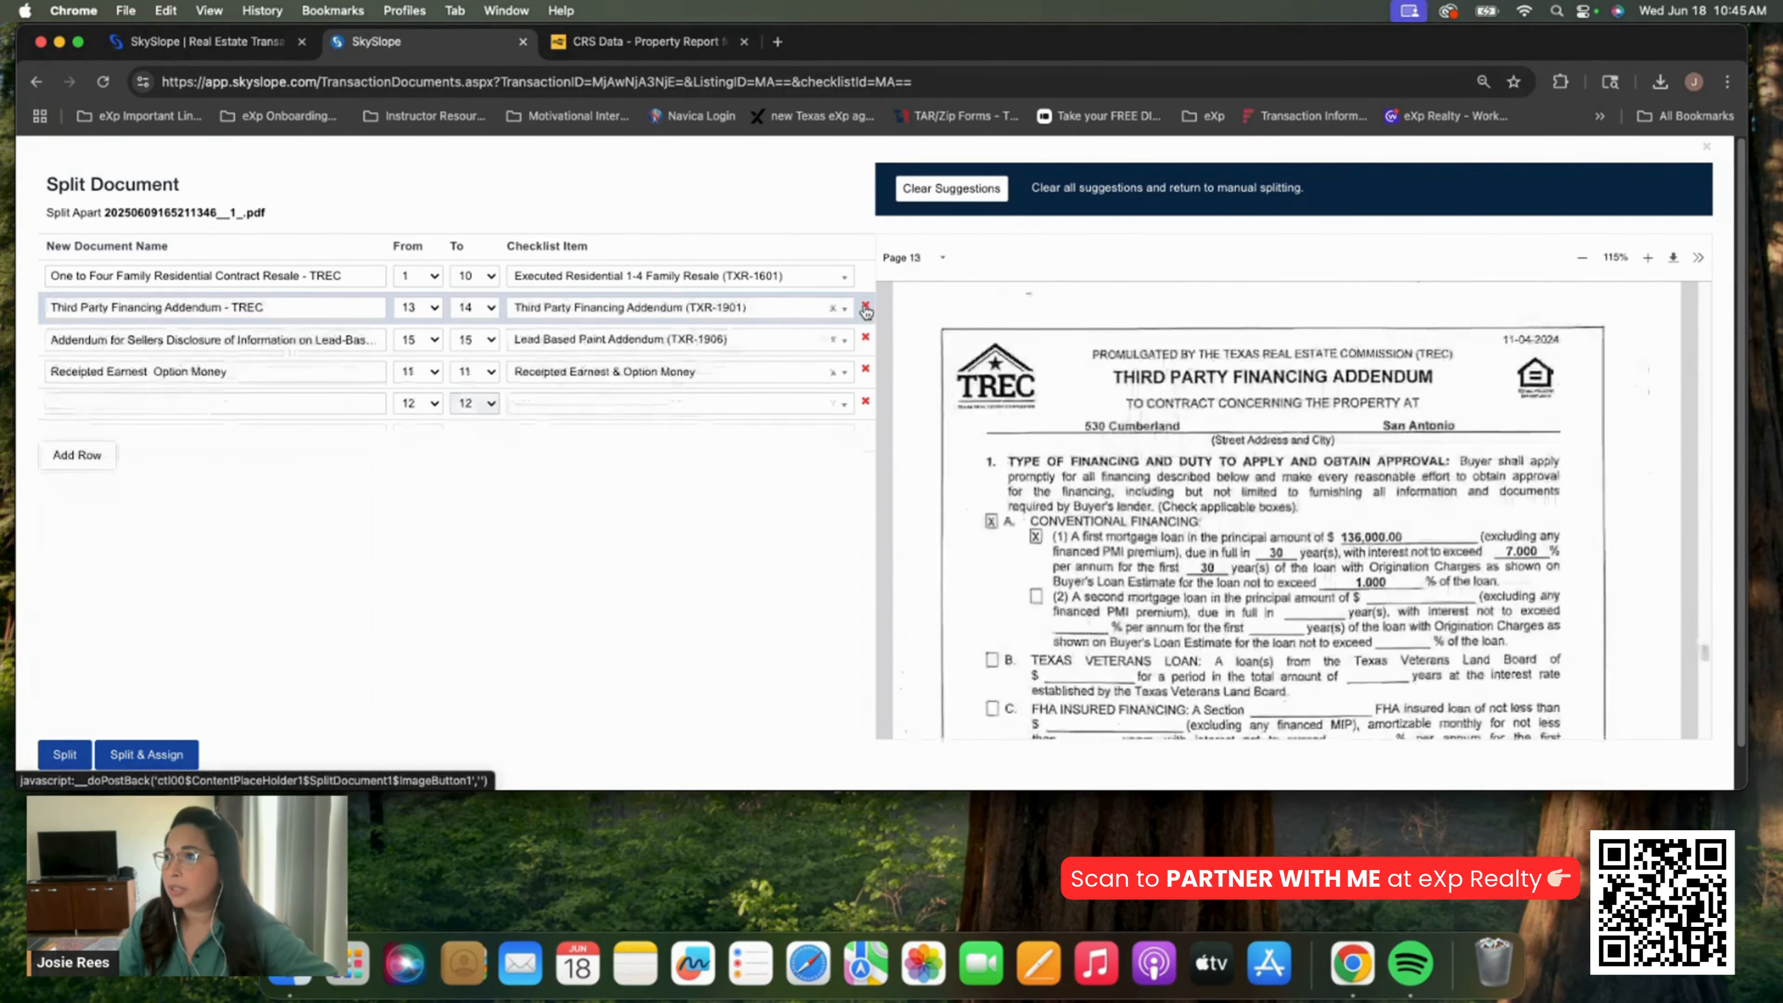
scroll(1097, 476, down, 15)
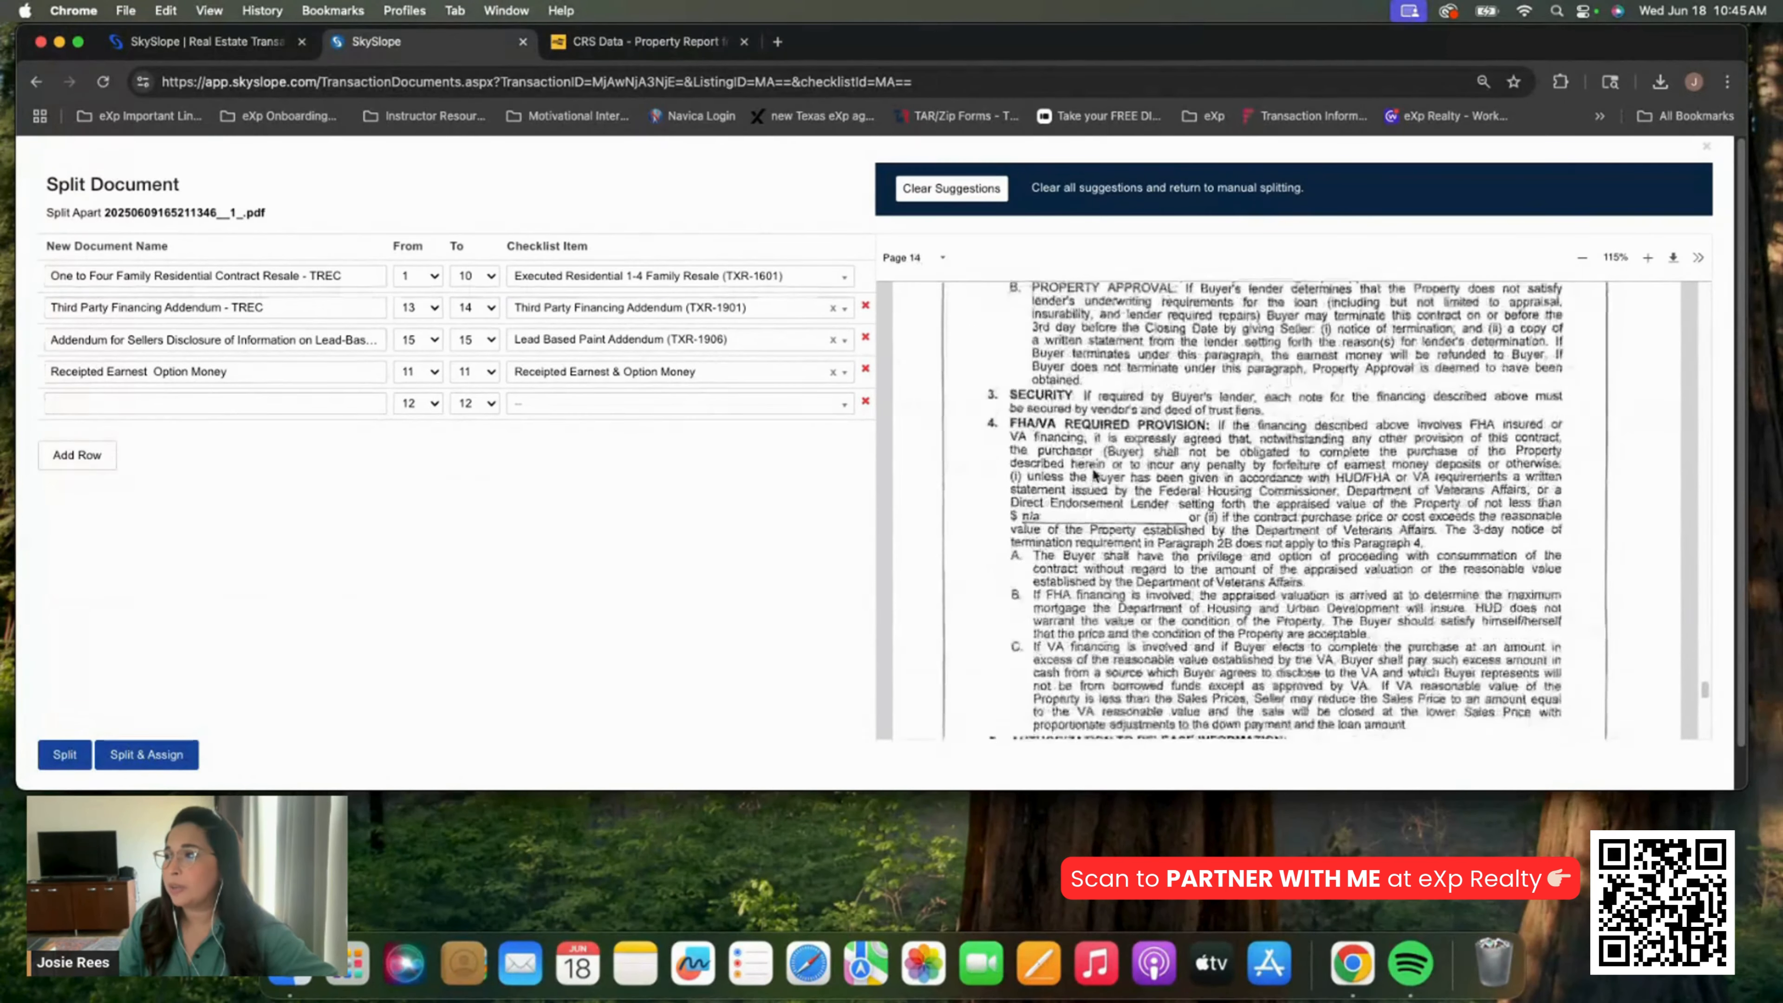
scroll(1092, 469, up, 8)
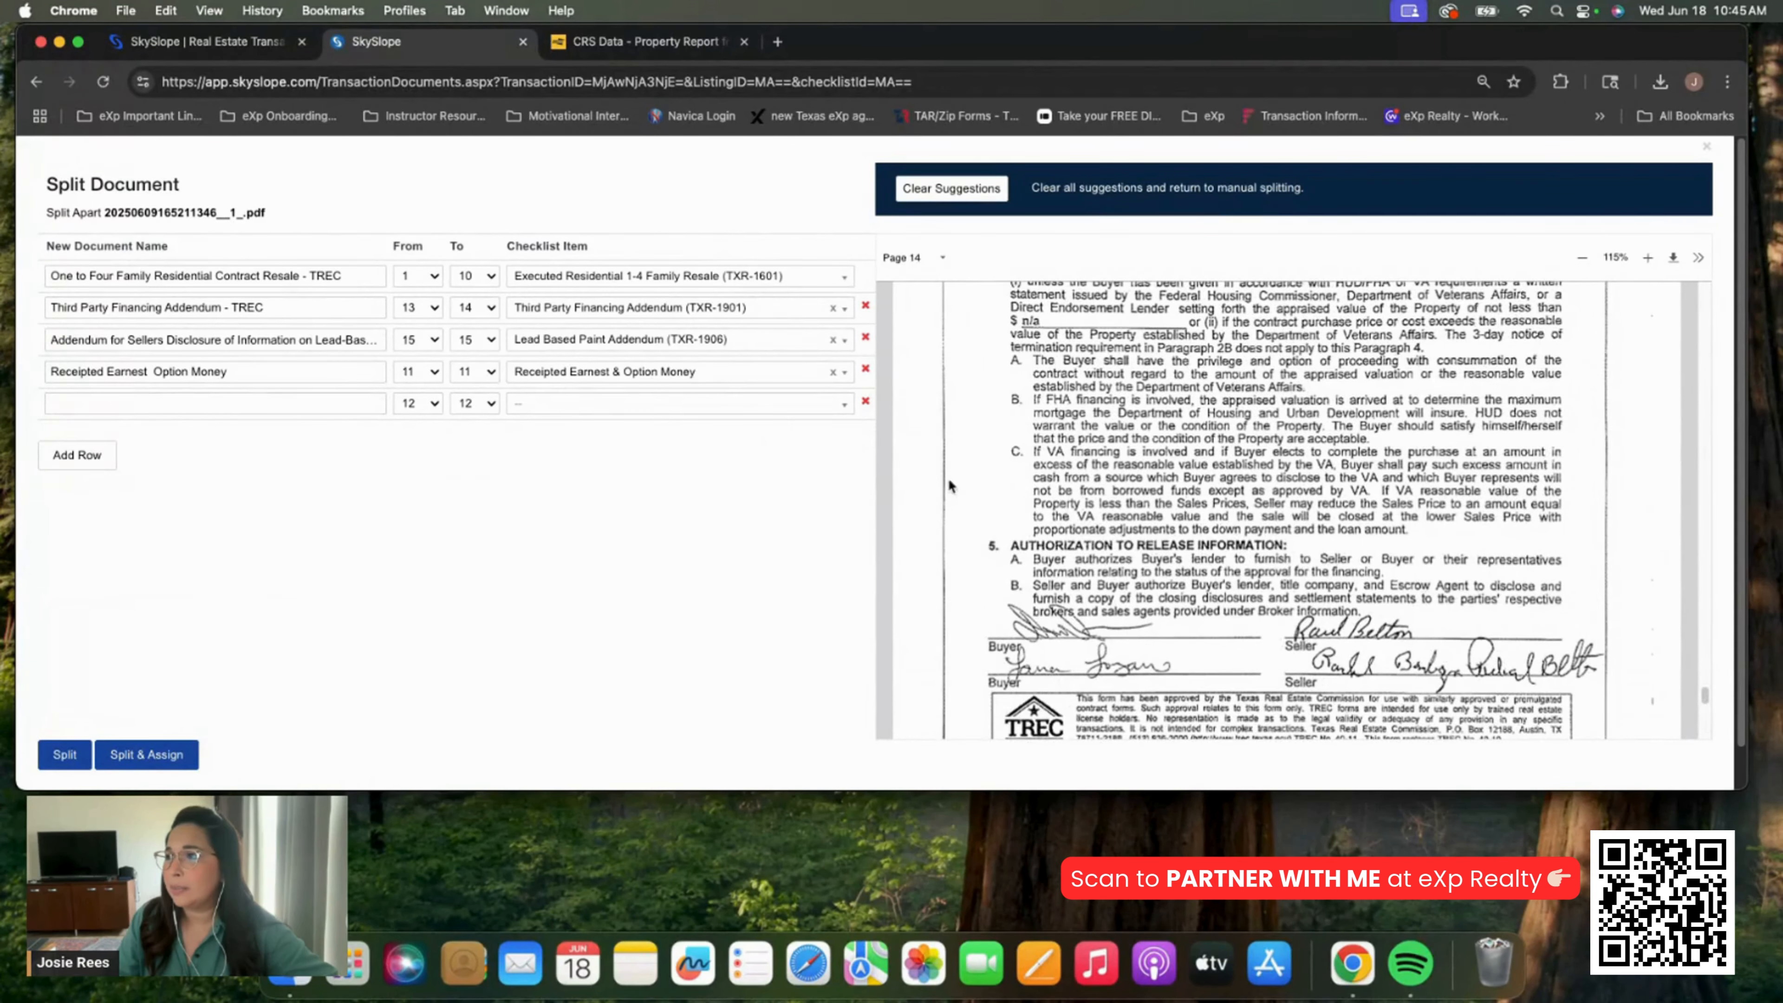
click(865, 401)
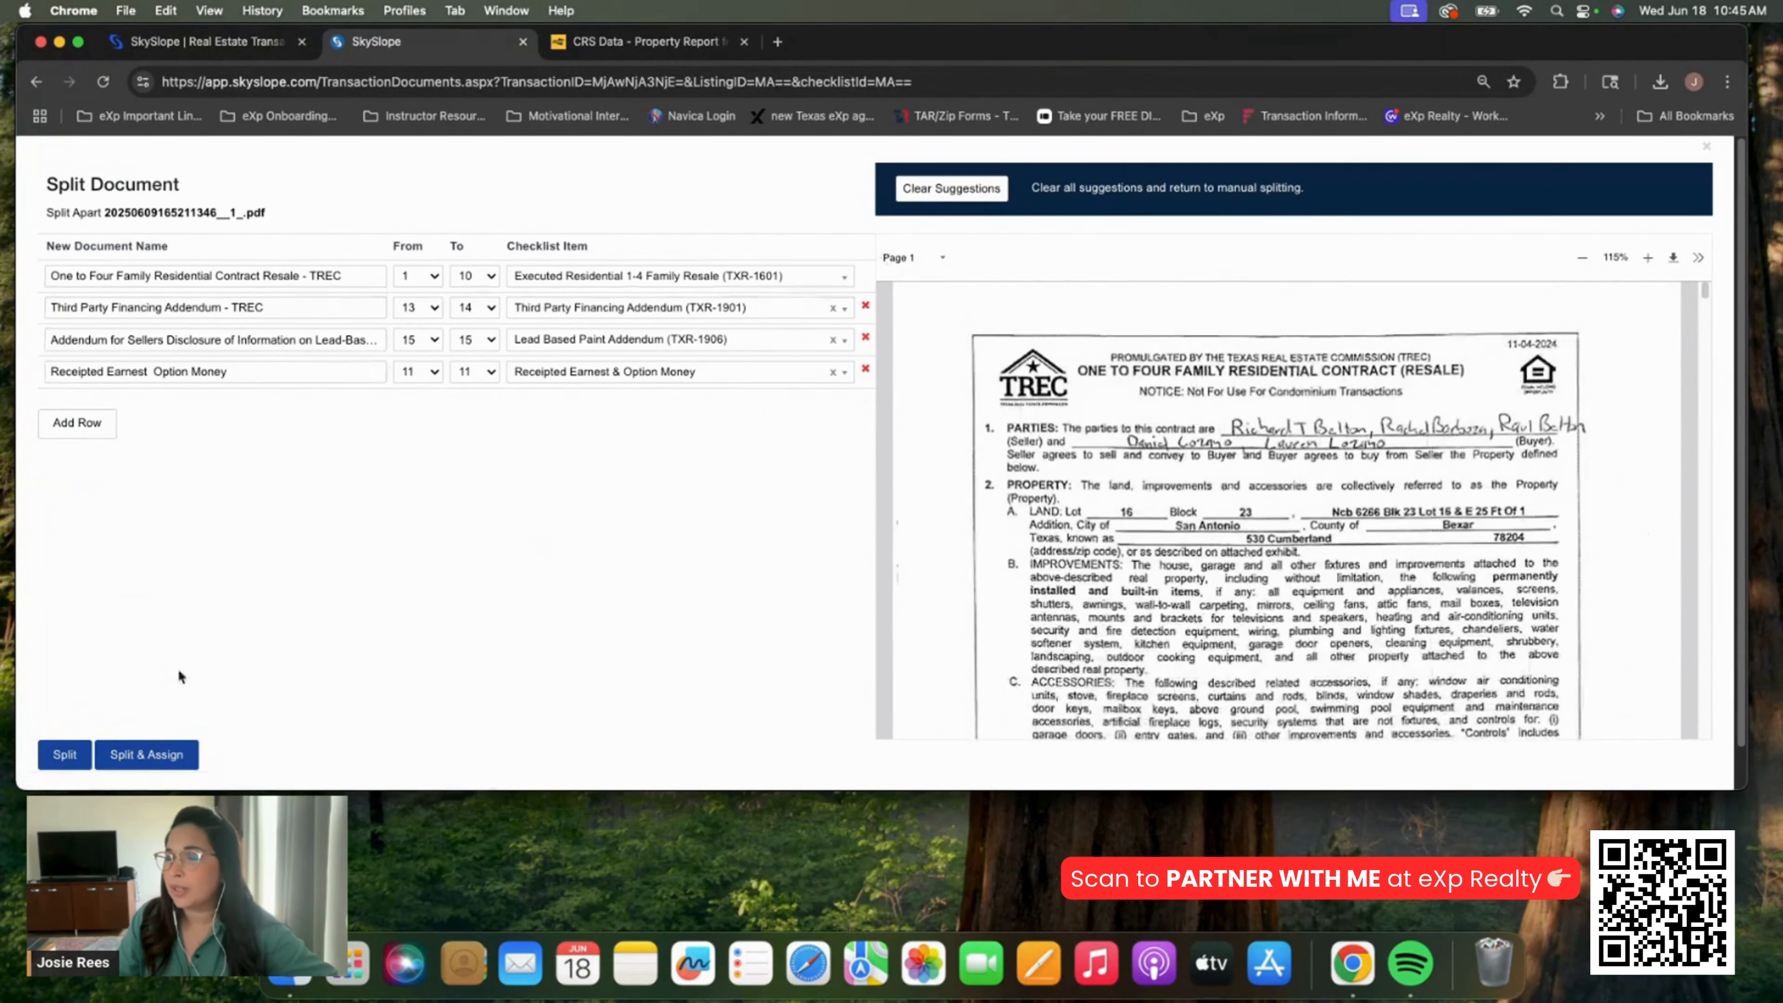
click(146, 755)
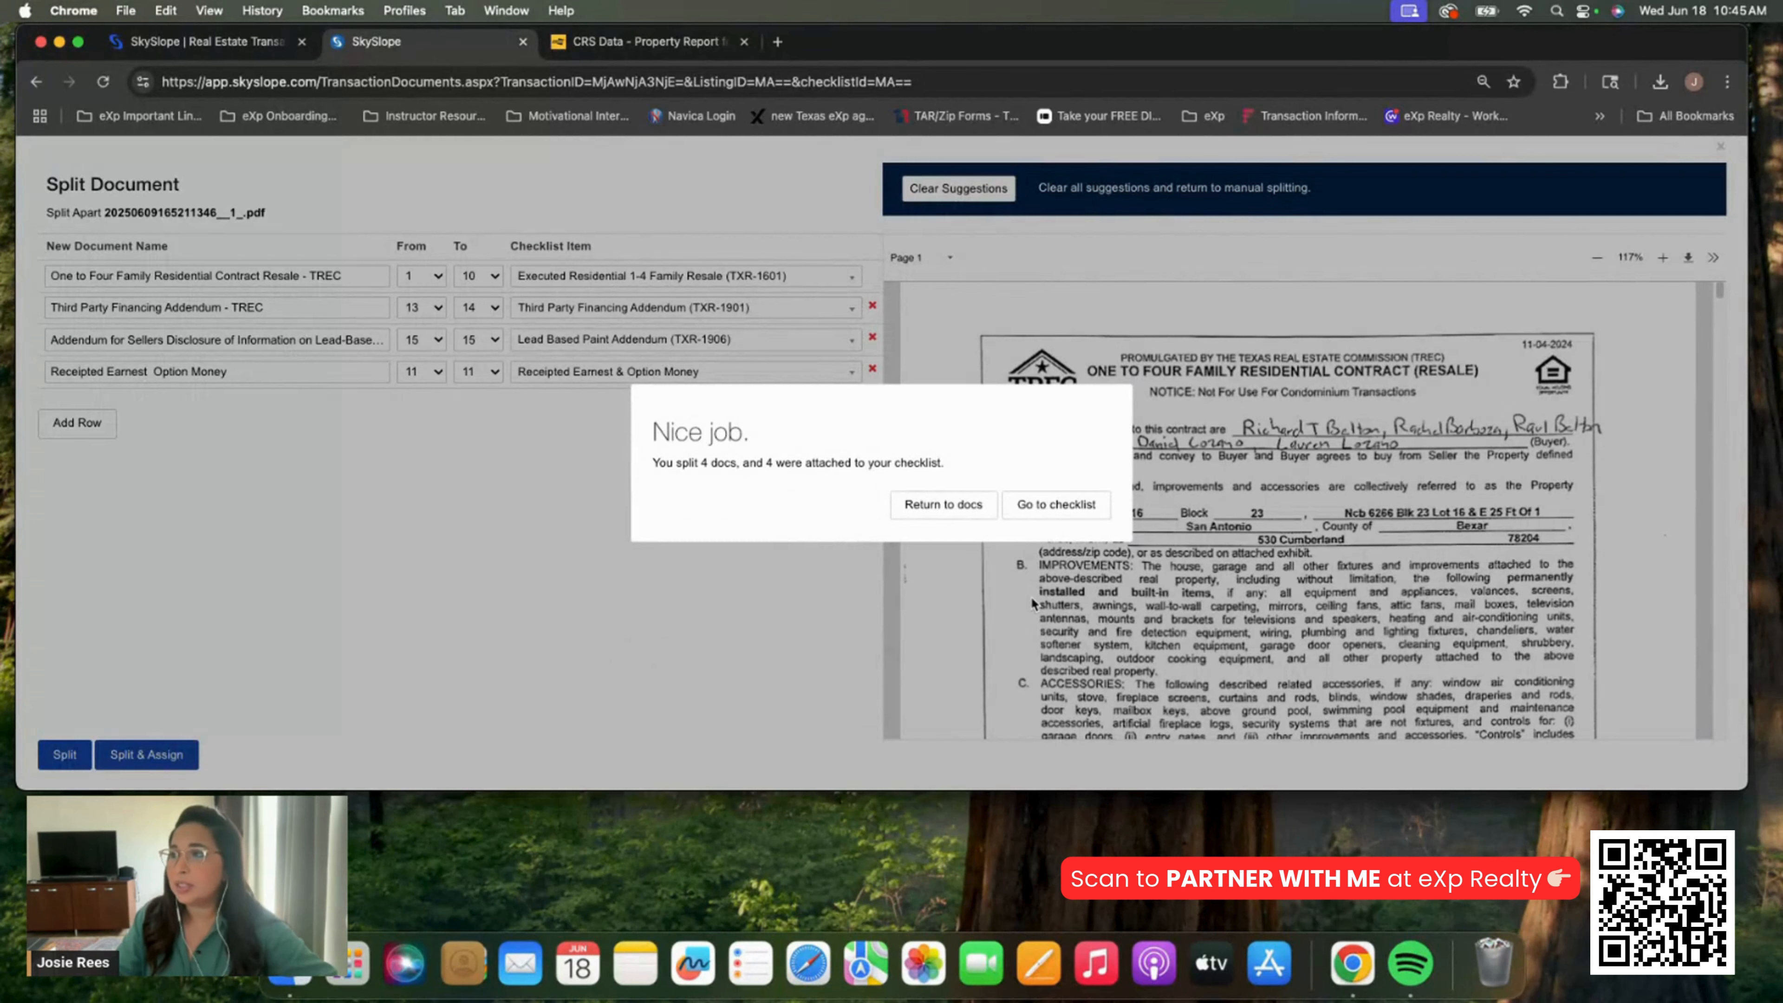
Return to the checklist and scroll to the Sellers Disclosure Notice item
click(1056, 505)
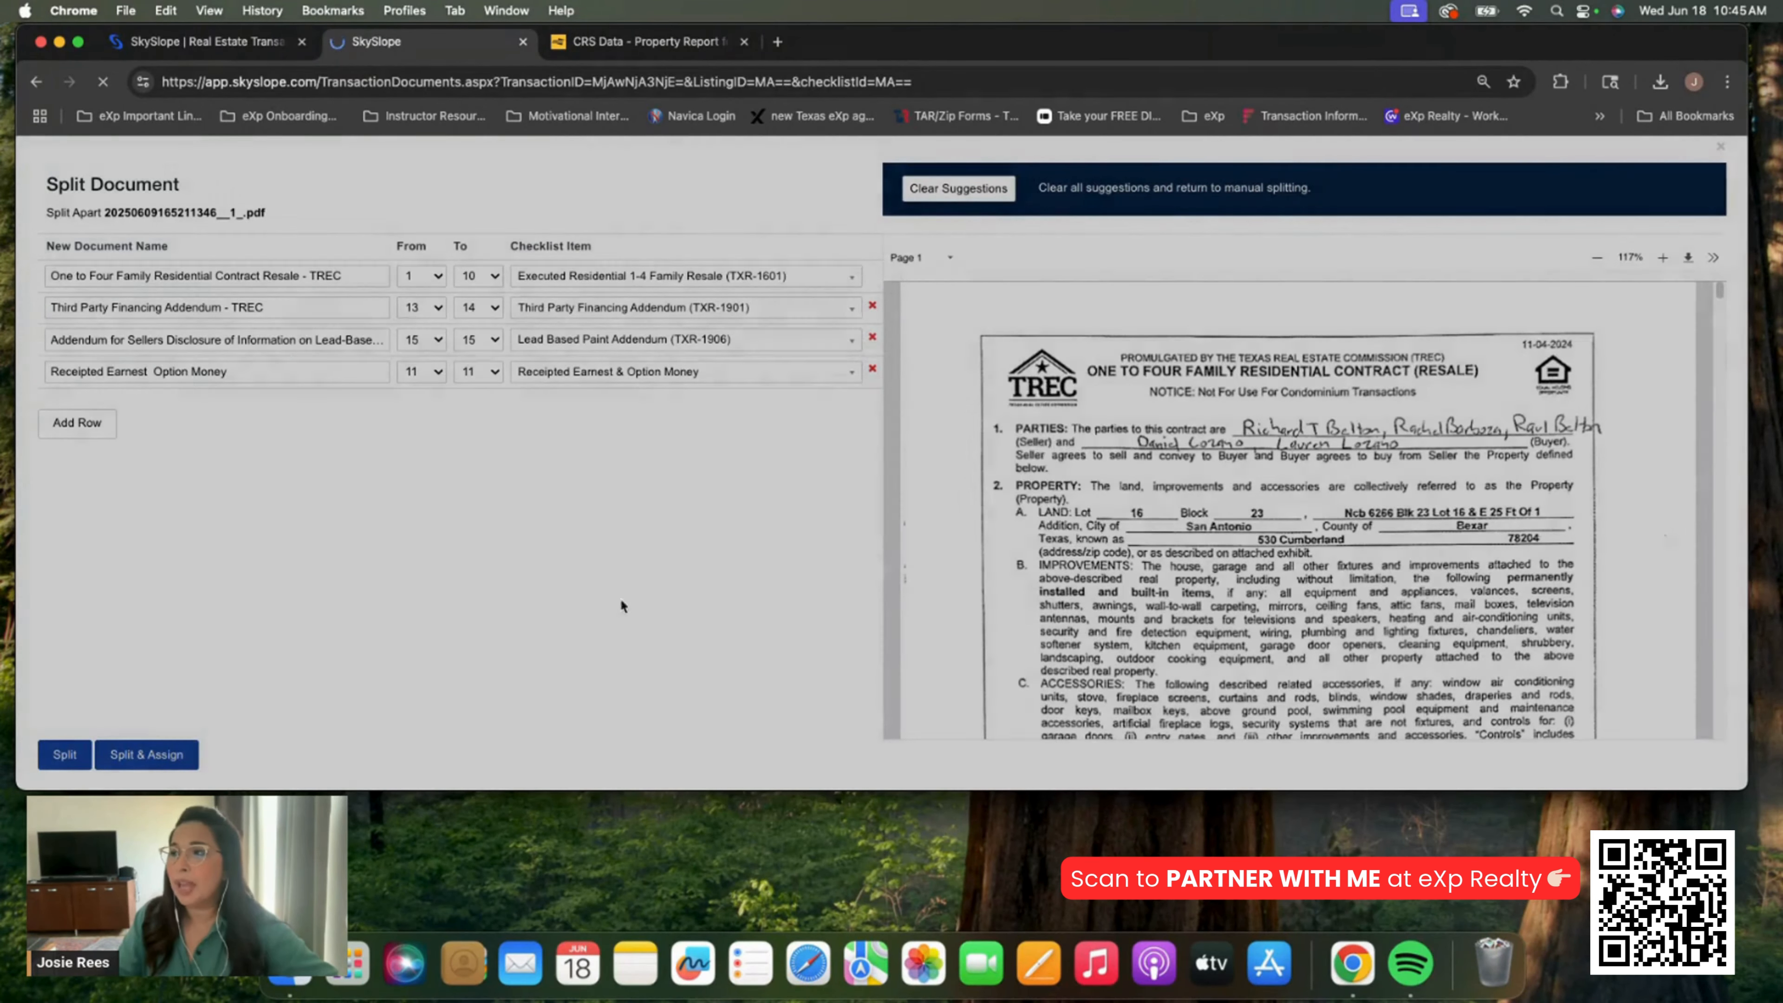
scroll(740, 595, down, 10)
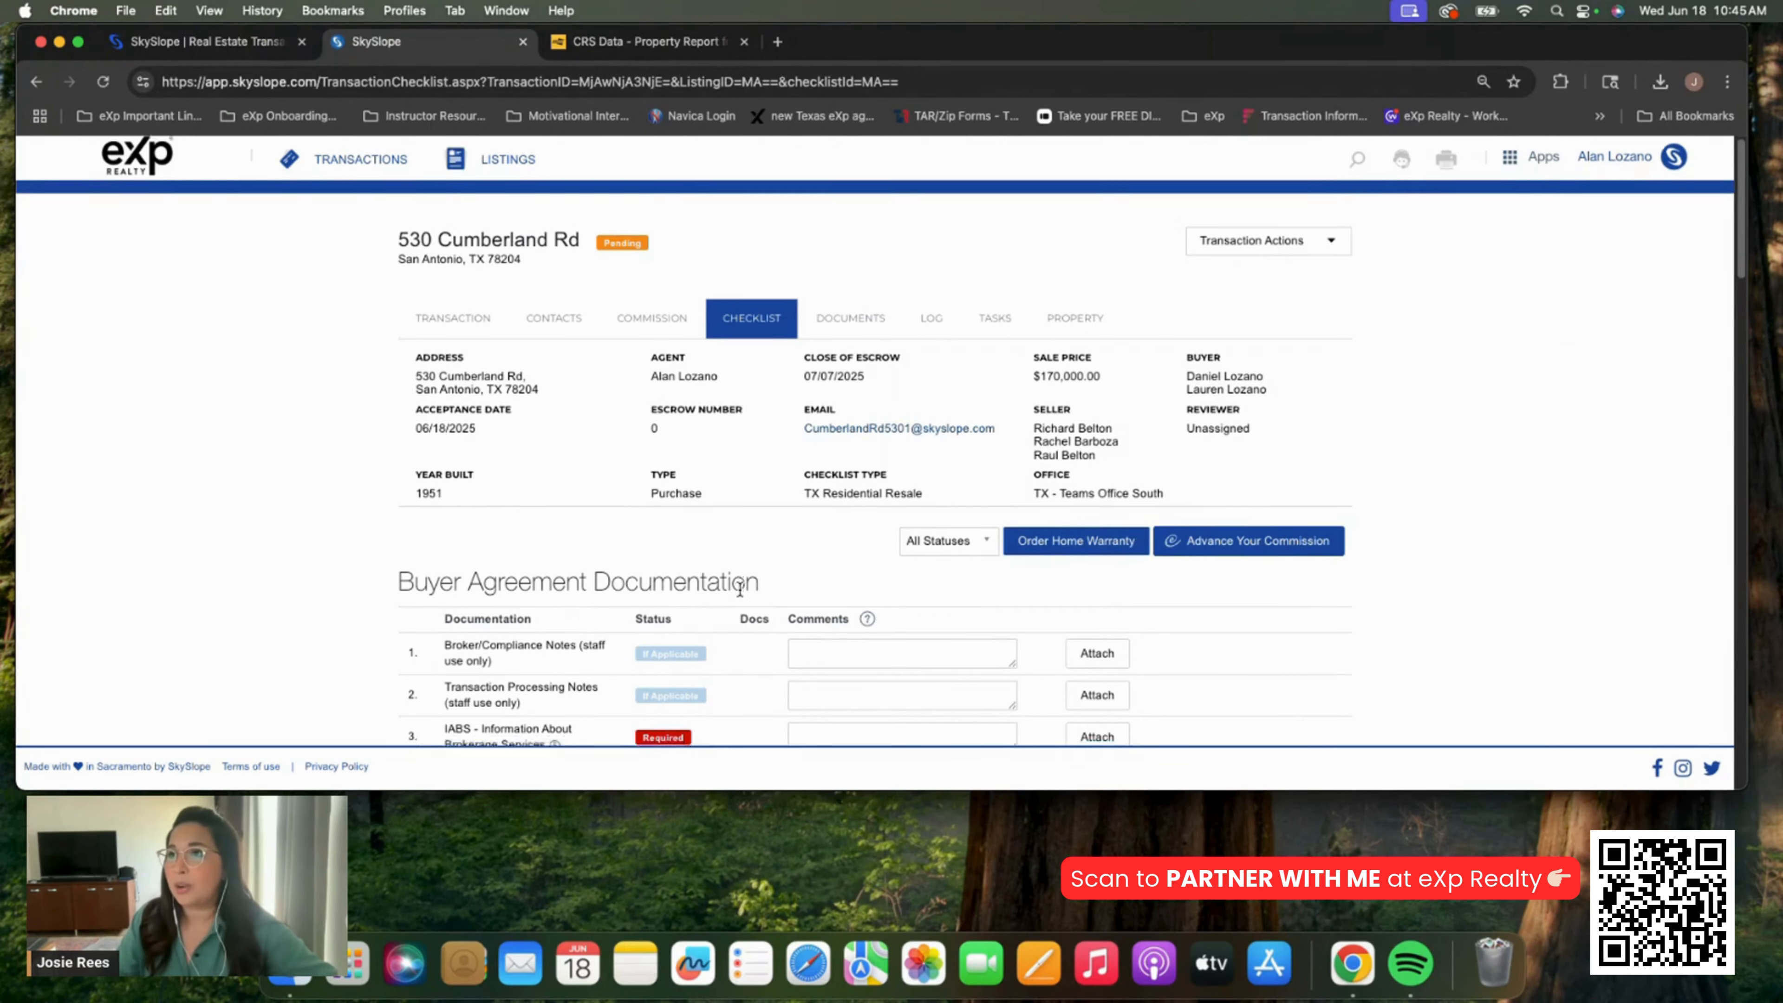
scroll(739, 594, down, 8)
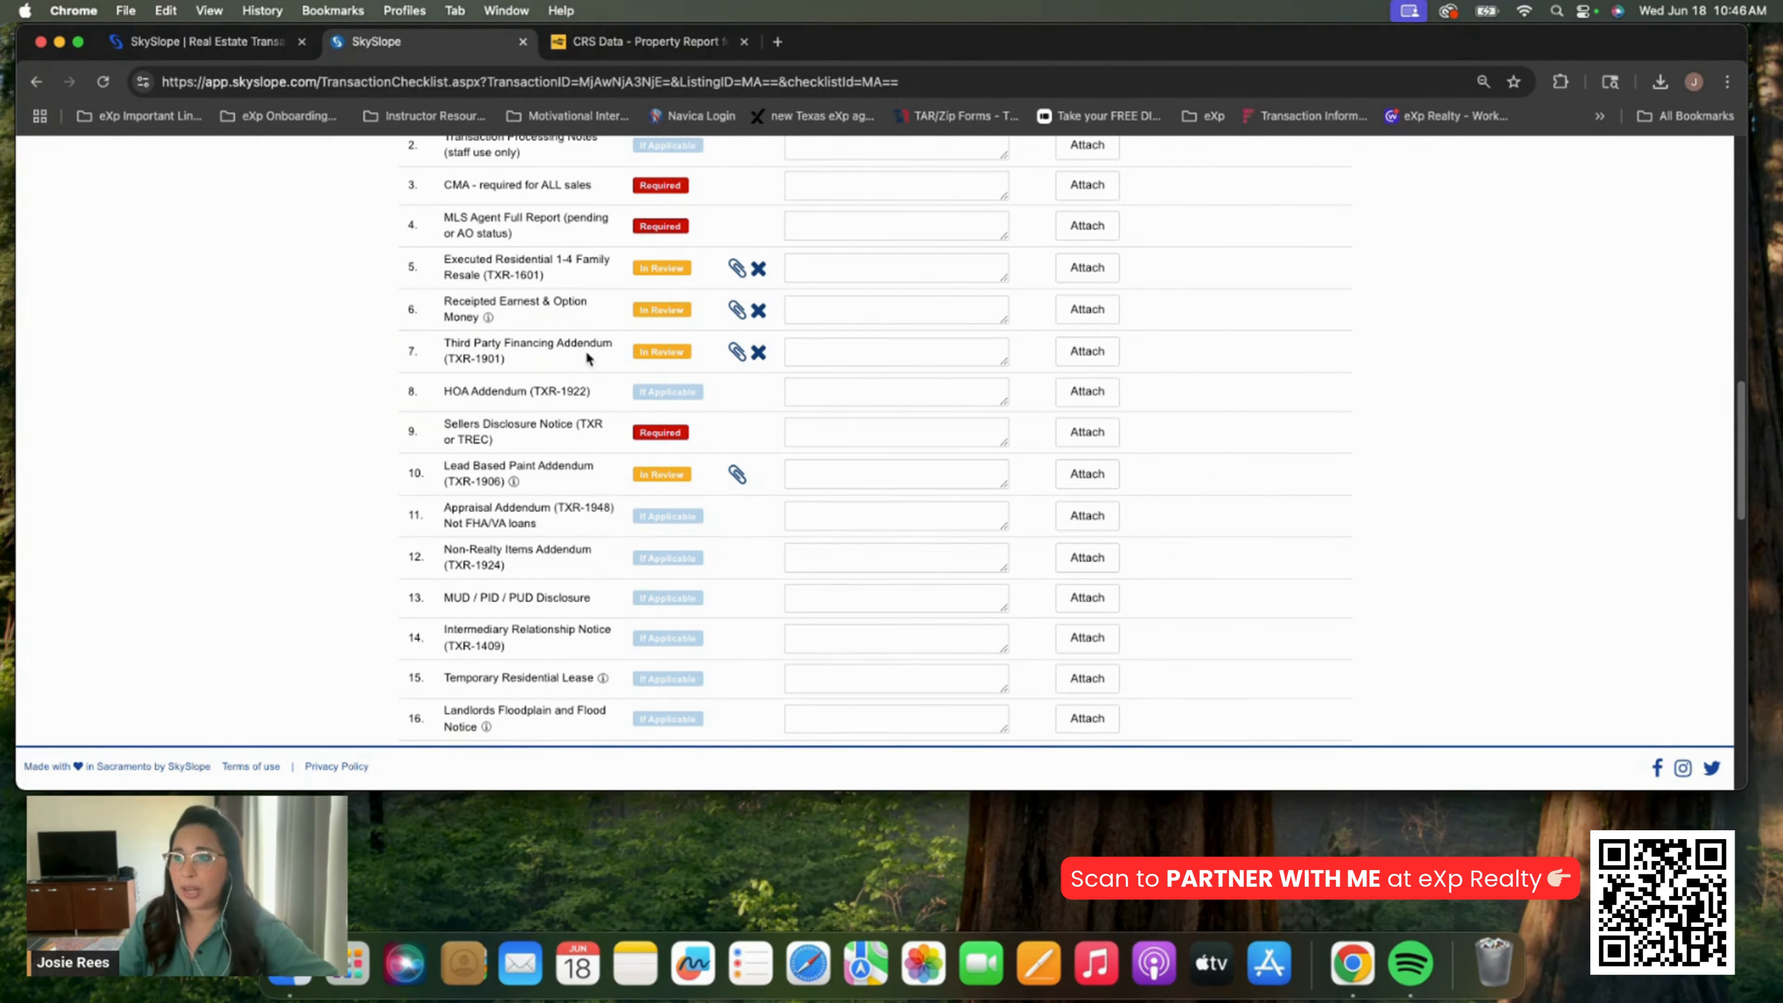
mouse_move(512, 485)
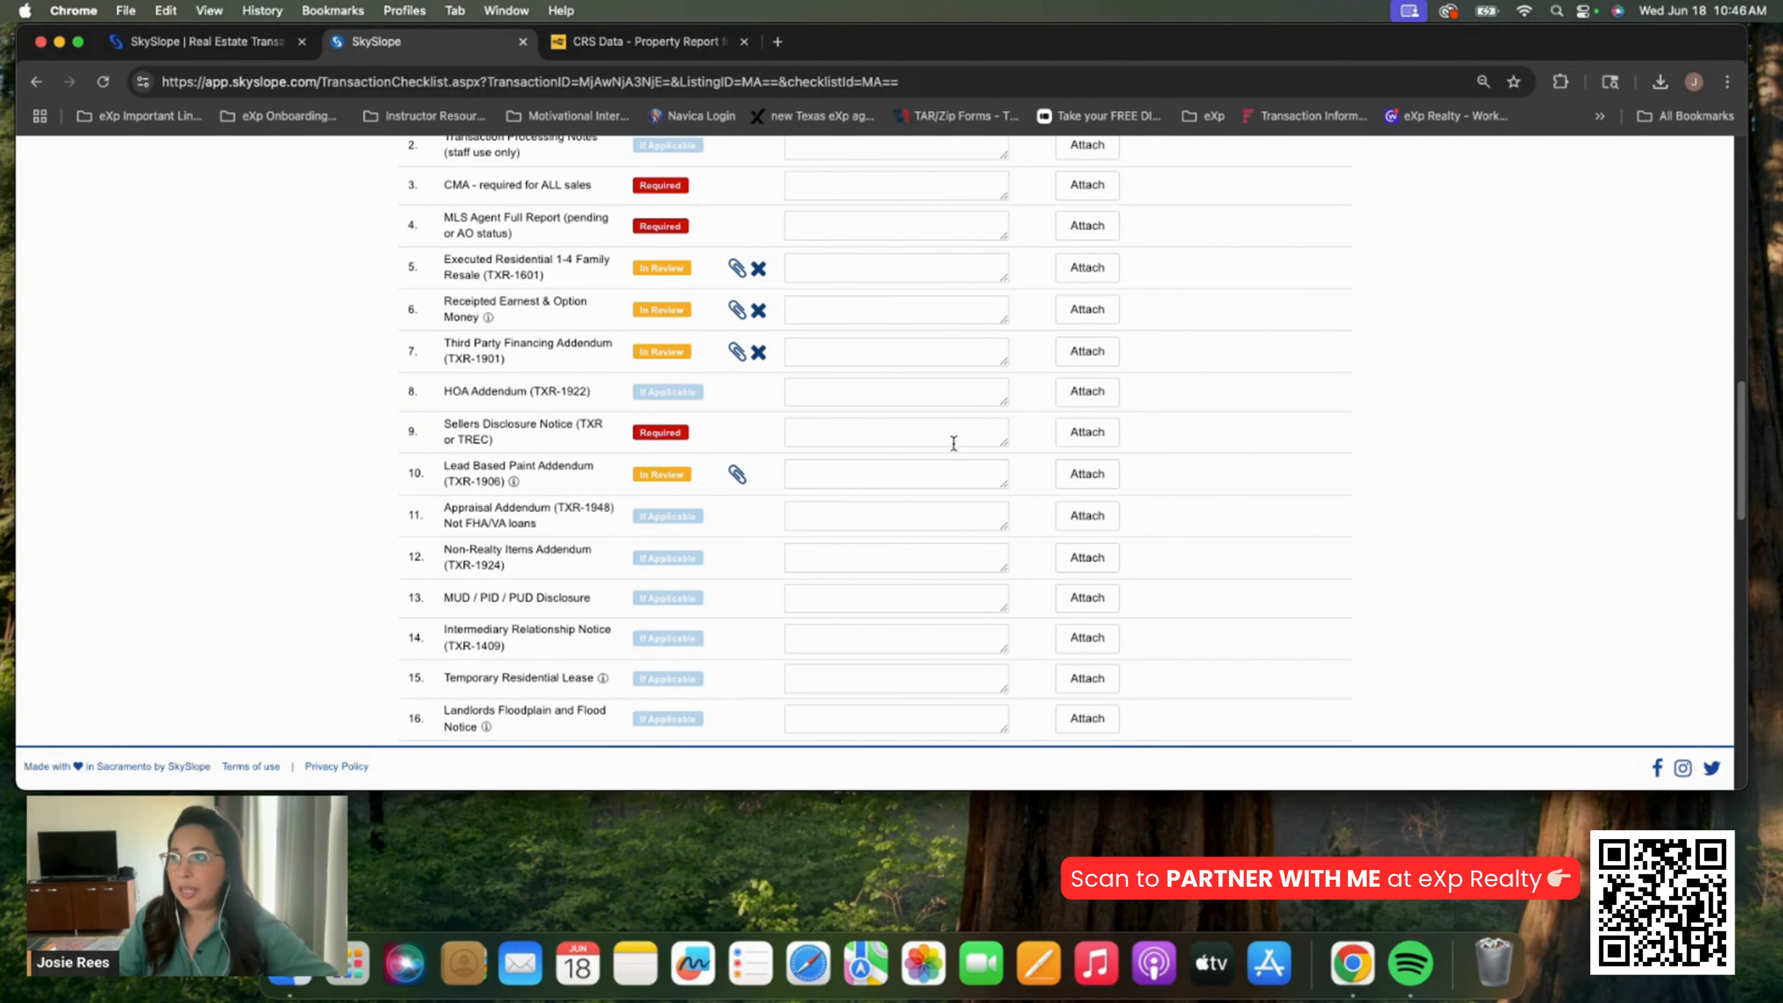
Upload Cumberland Sellers Disclosure (1).pdf to the Sellers Disclosure Notice (TXR or TREC) item
click(1090, 443)
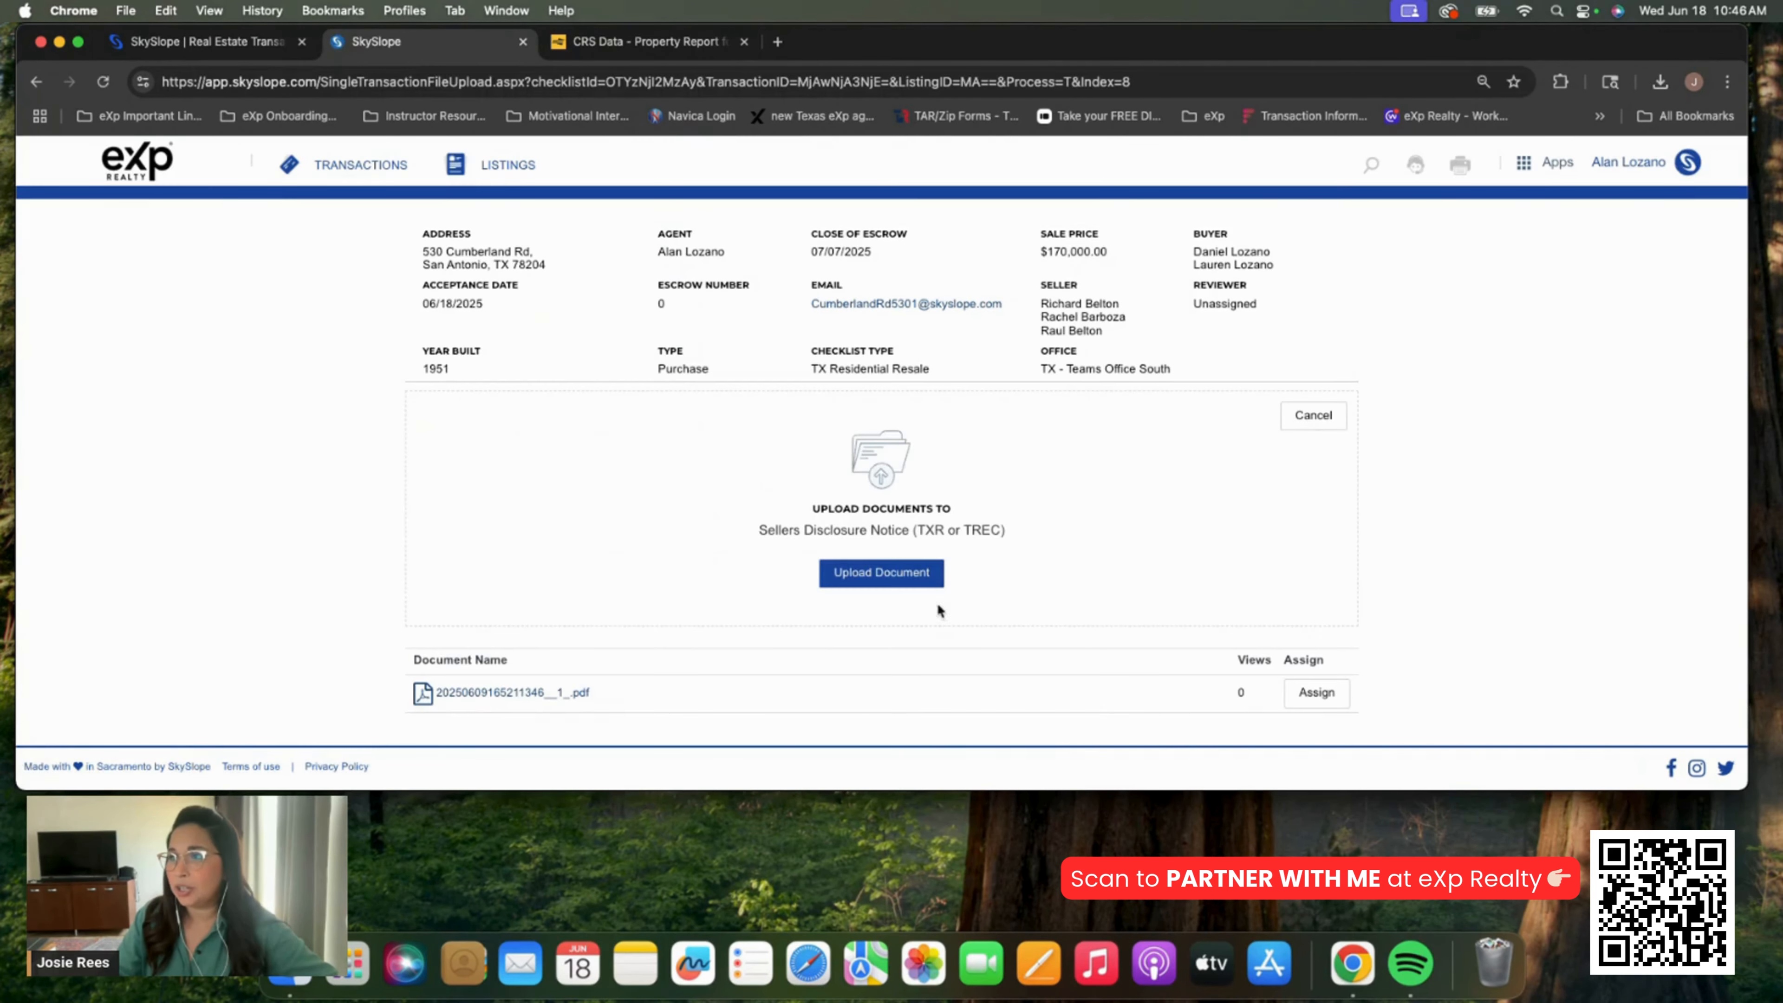
click(919, 574)
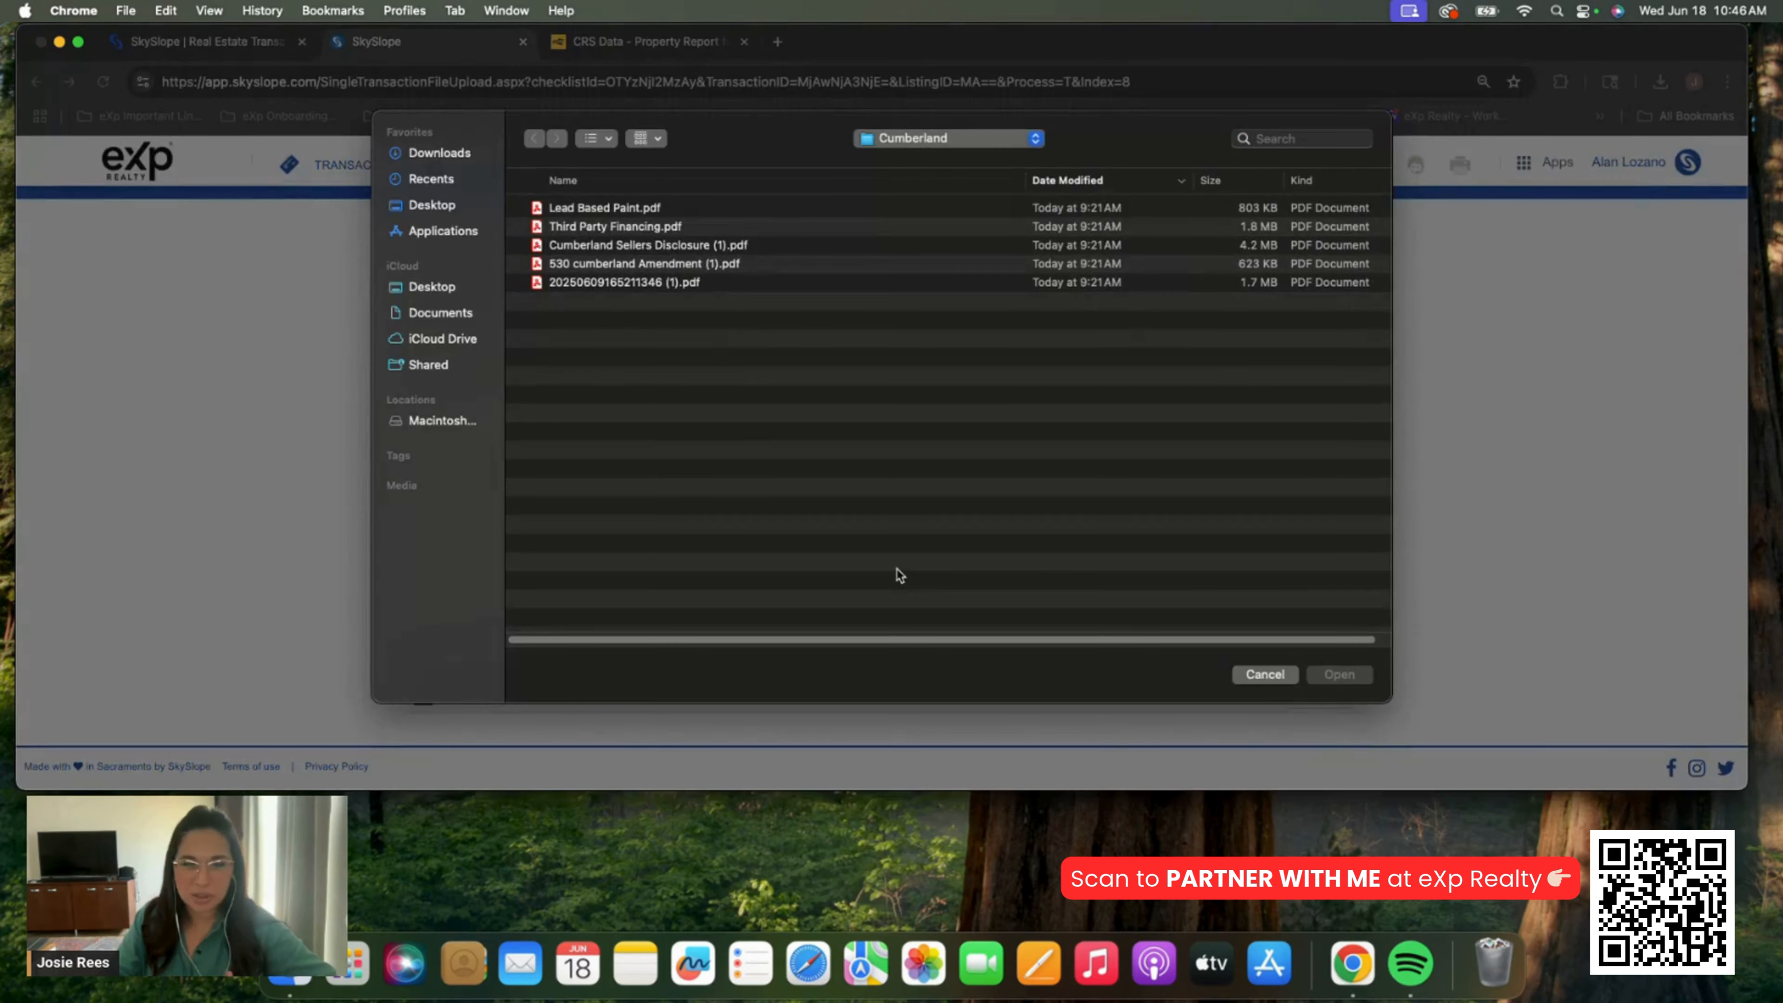
double_click(713, 247)
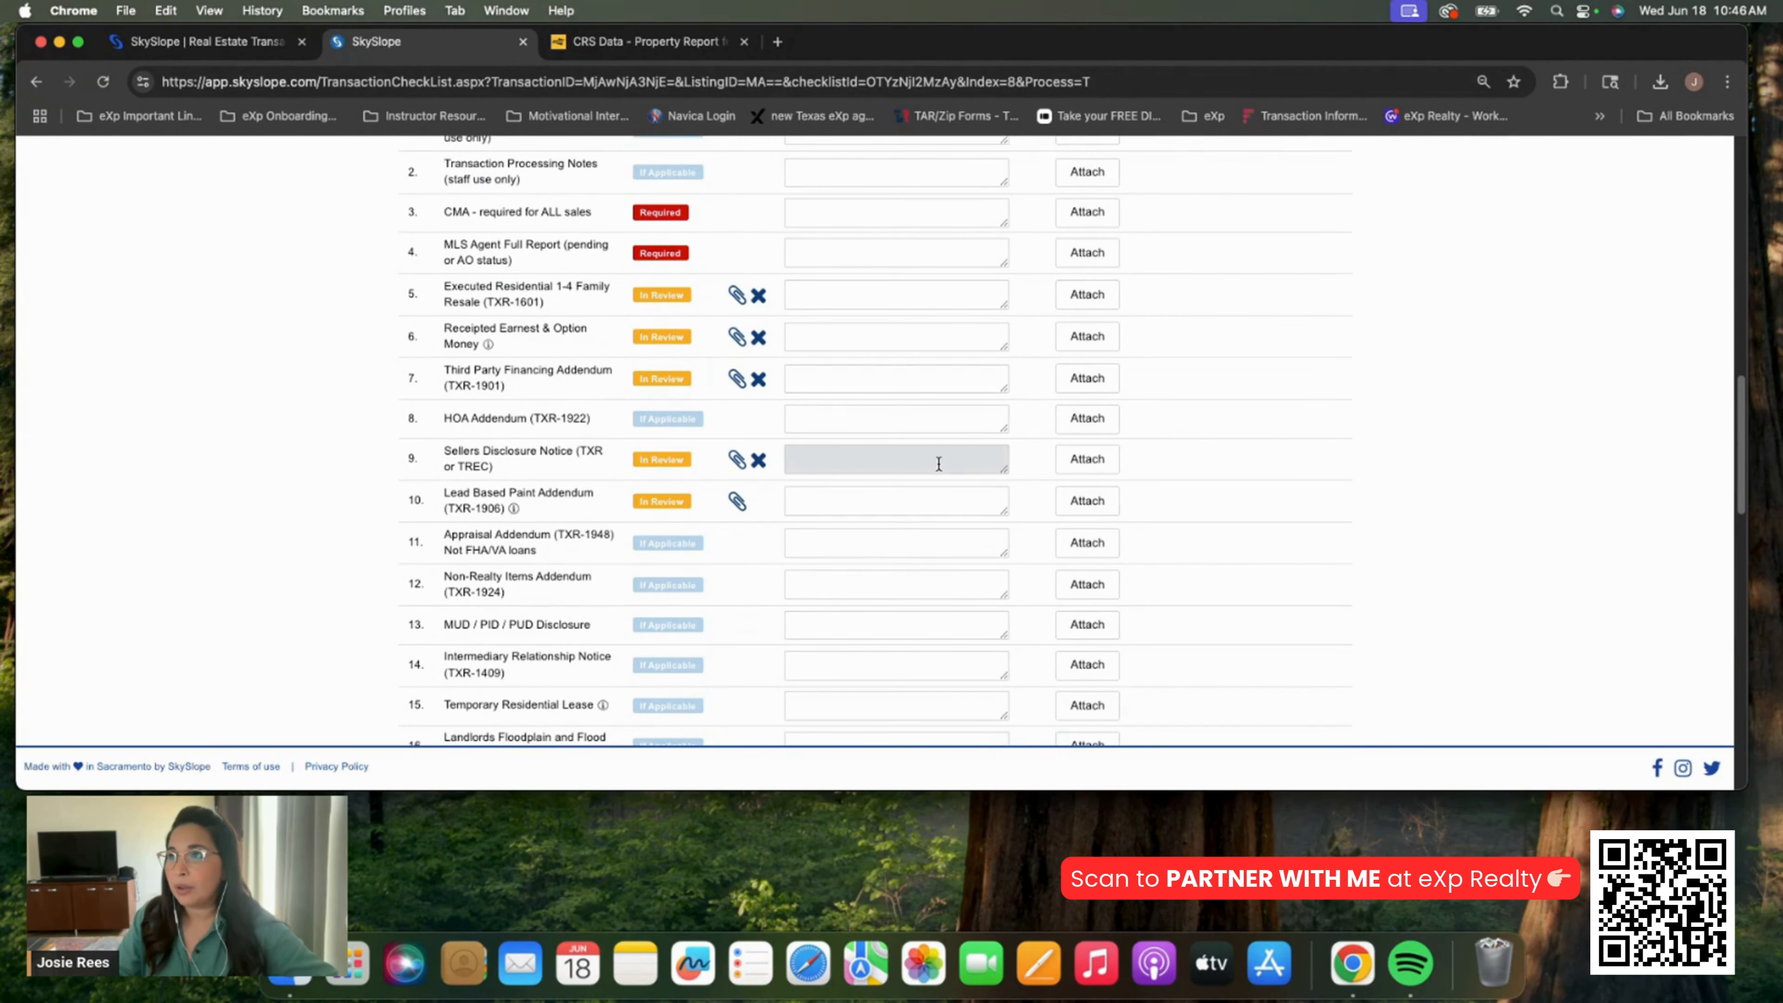
scroll(938, 463, down, 10)
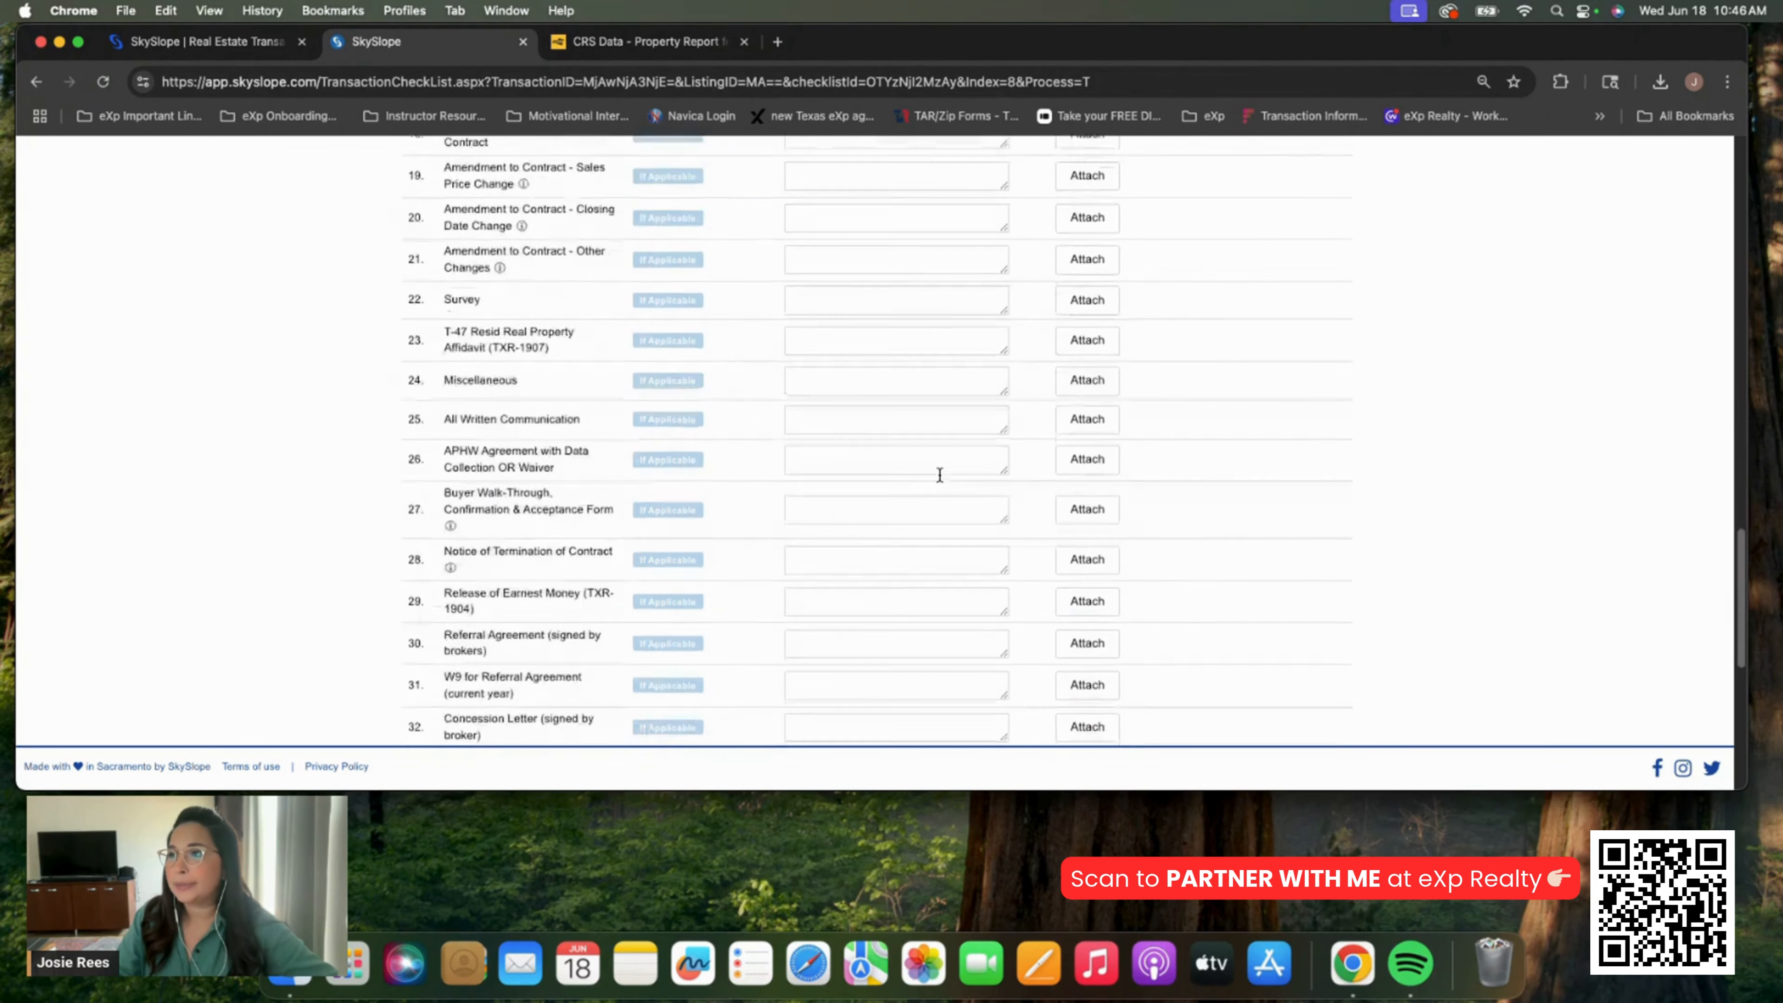
scroll(939, 475, up, 10)
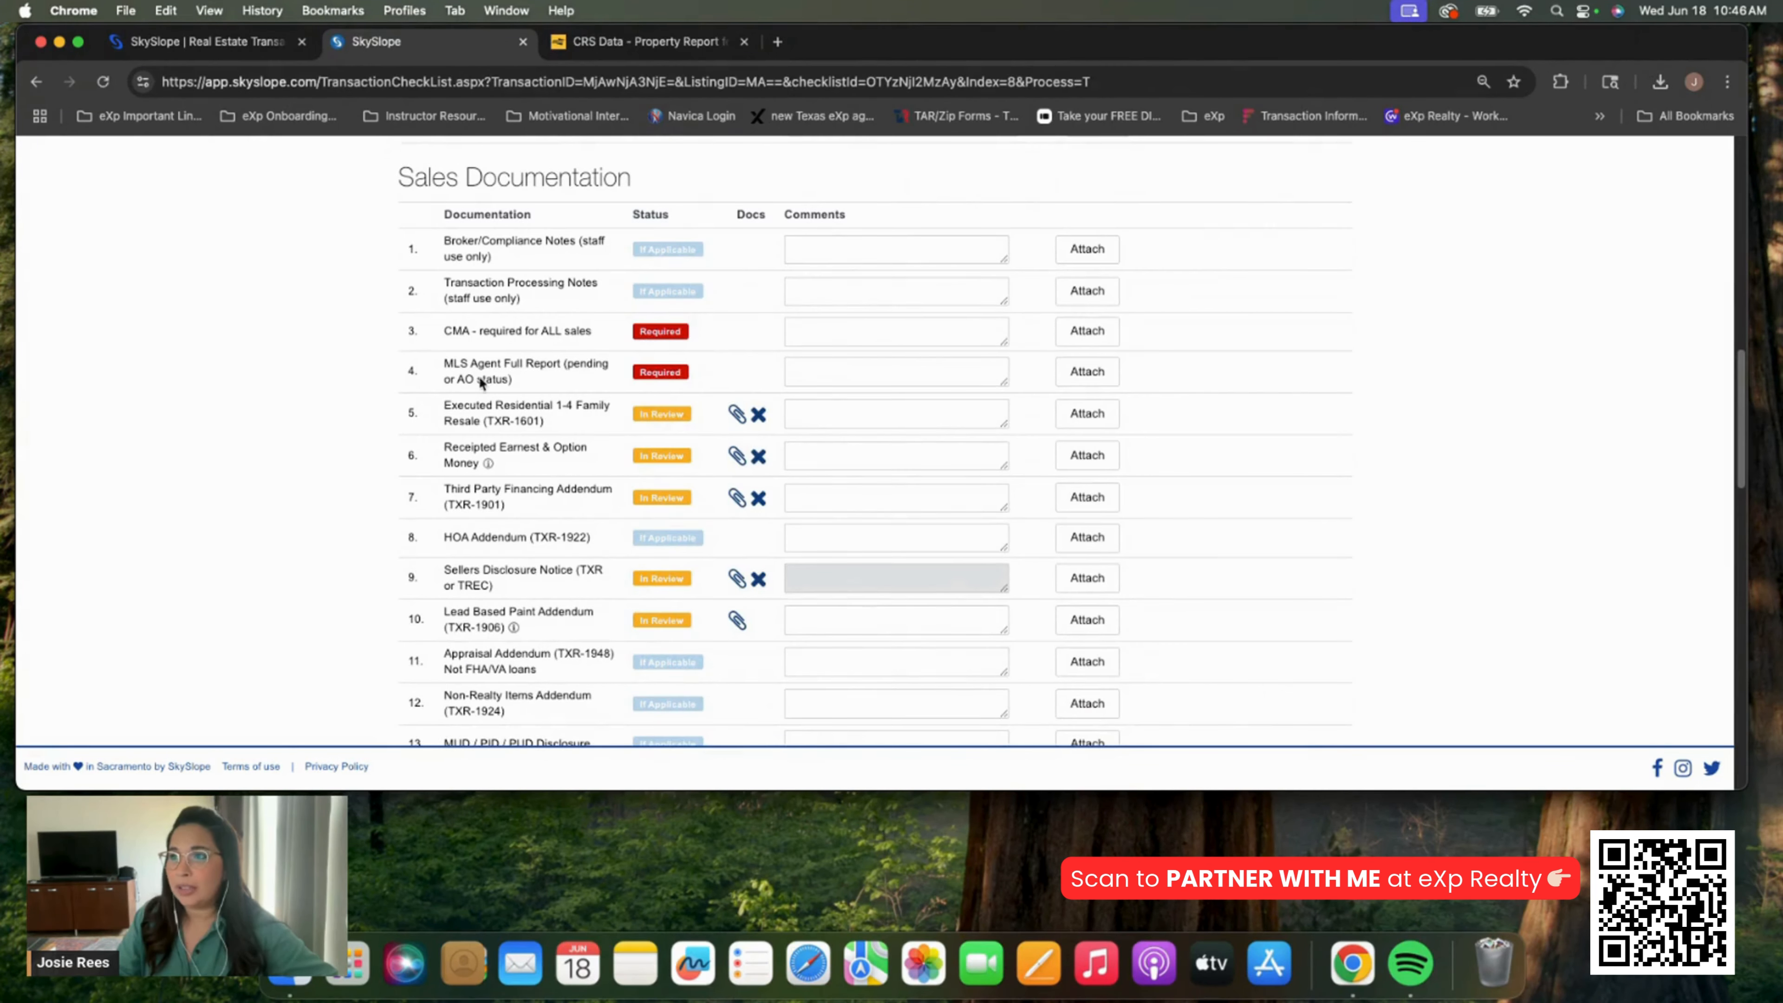
Save the comment 'Off Market Property, No MLS' on the MLS Agent Full Report item, then review the checklist
click(833, 374)
text(Off Market Property, No MLS)
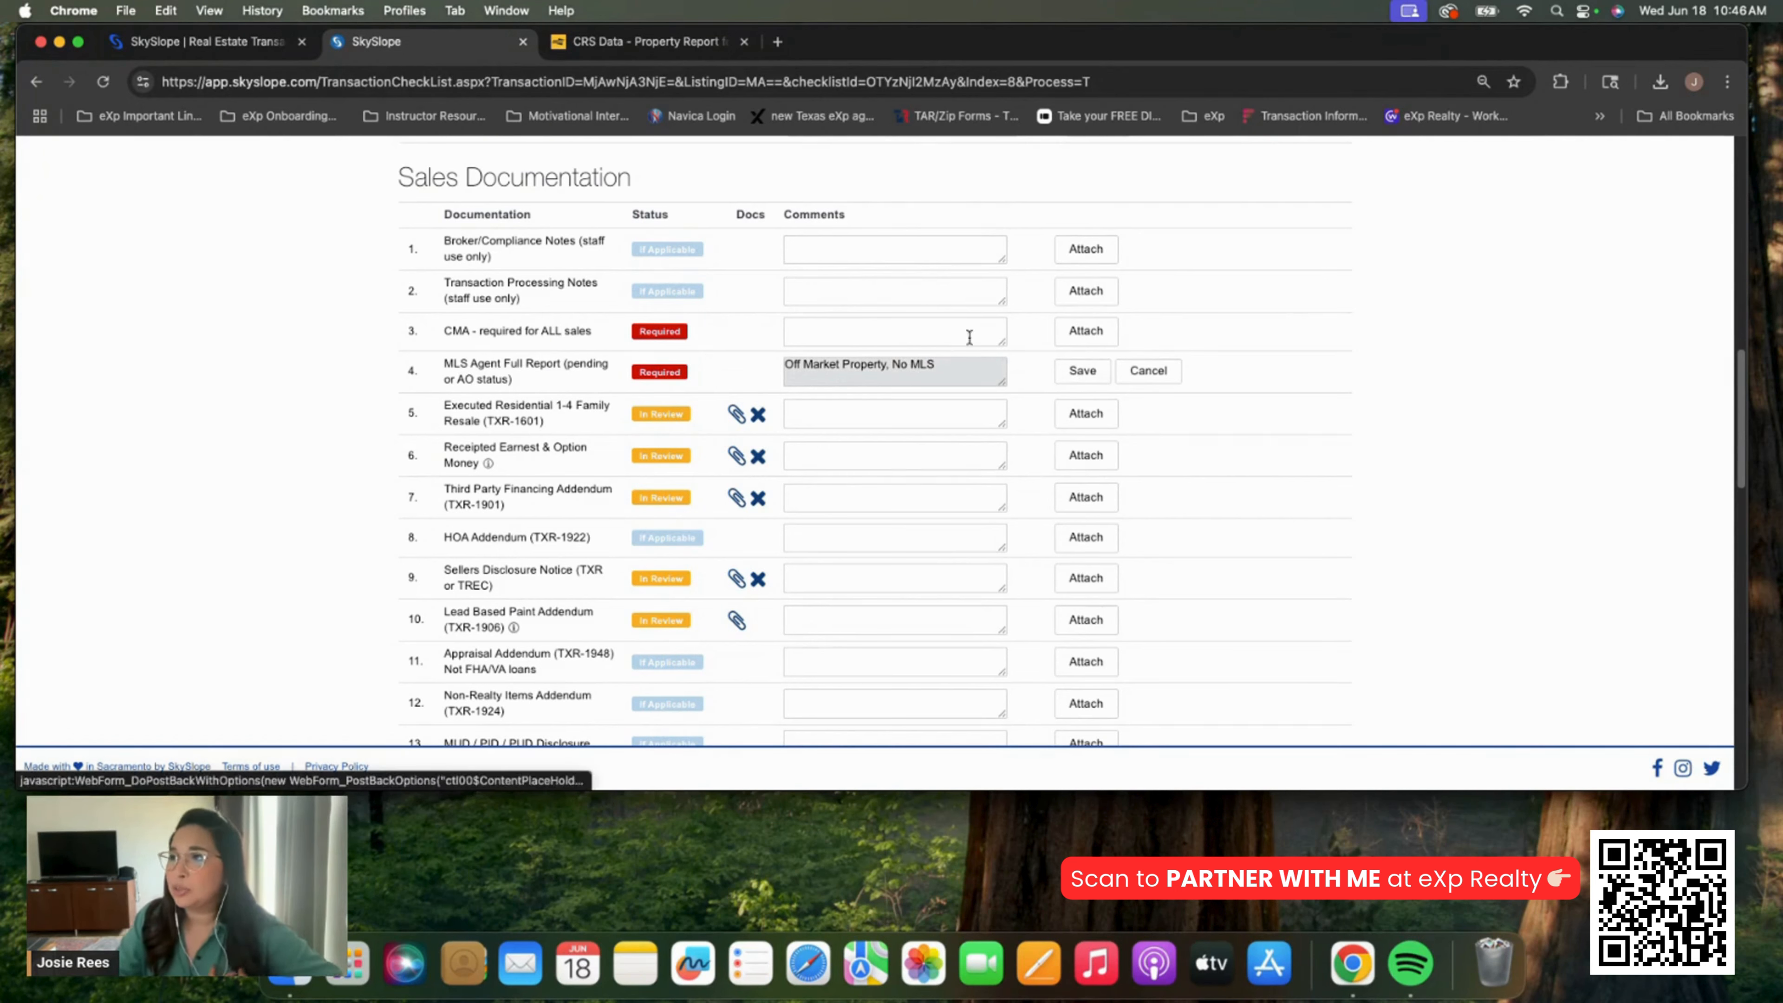
click(1080, 373)
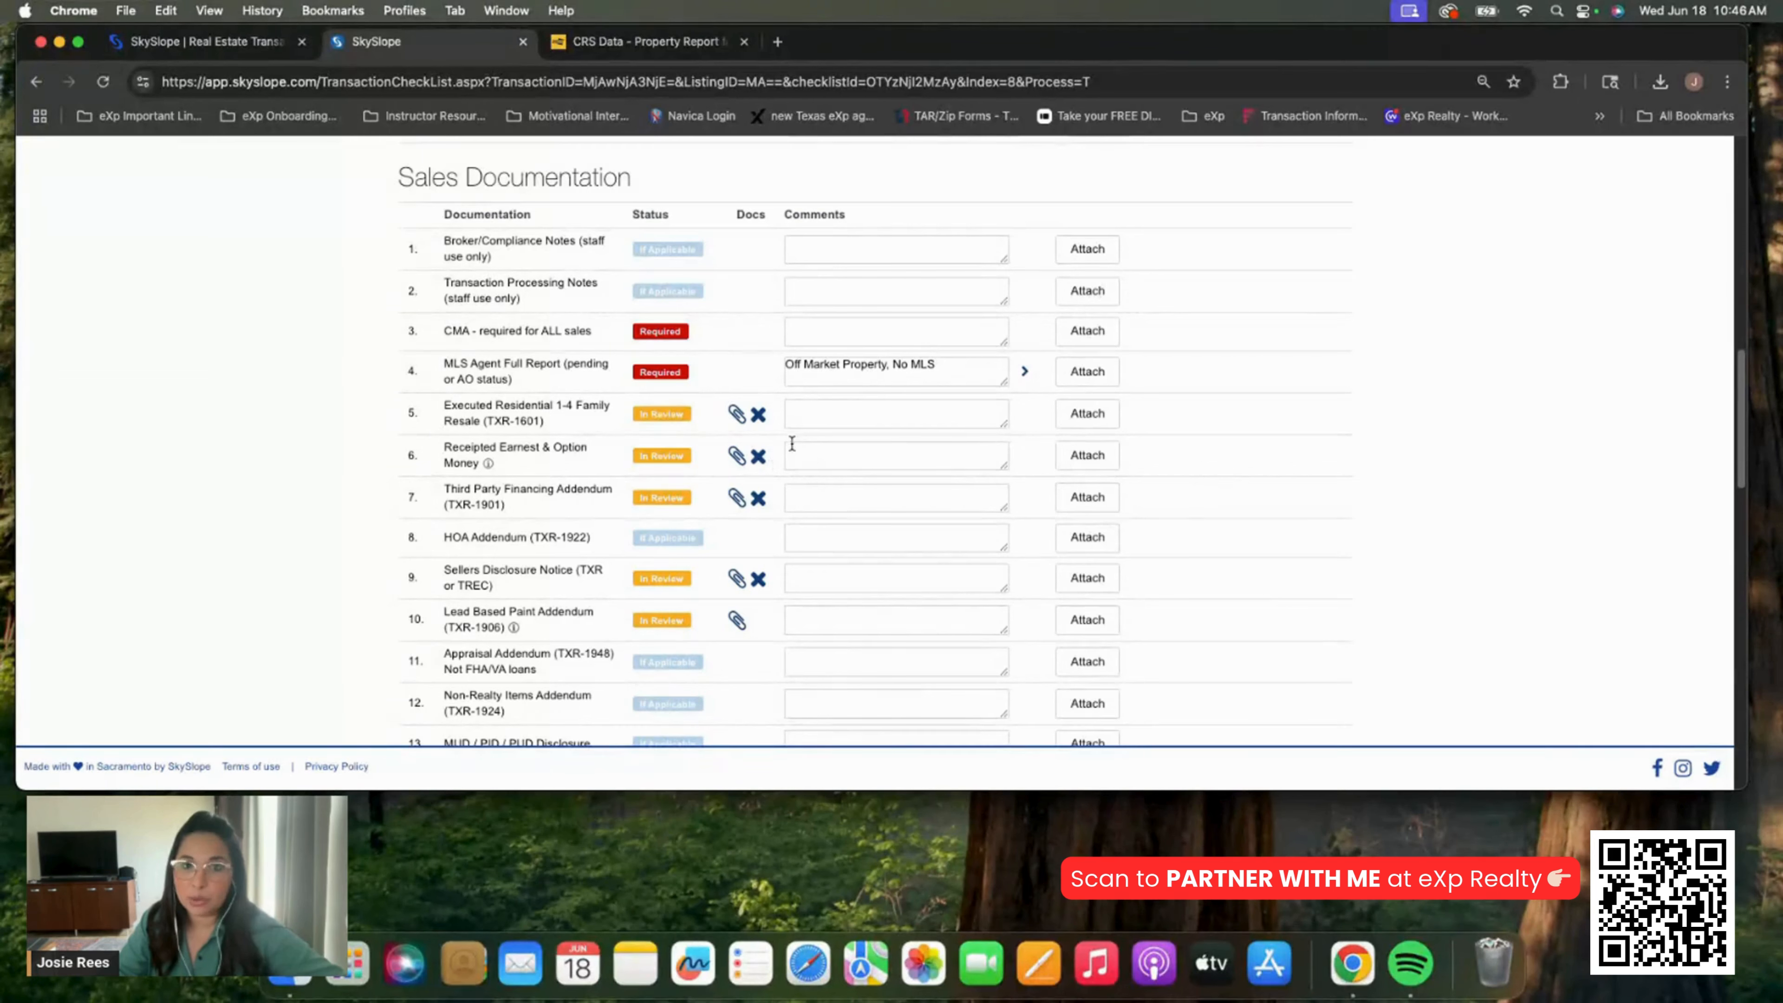
scroll(690, 450, up, 10)
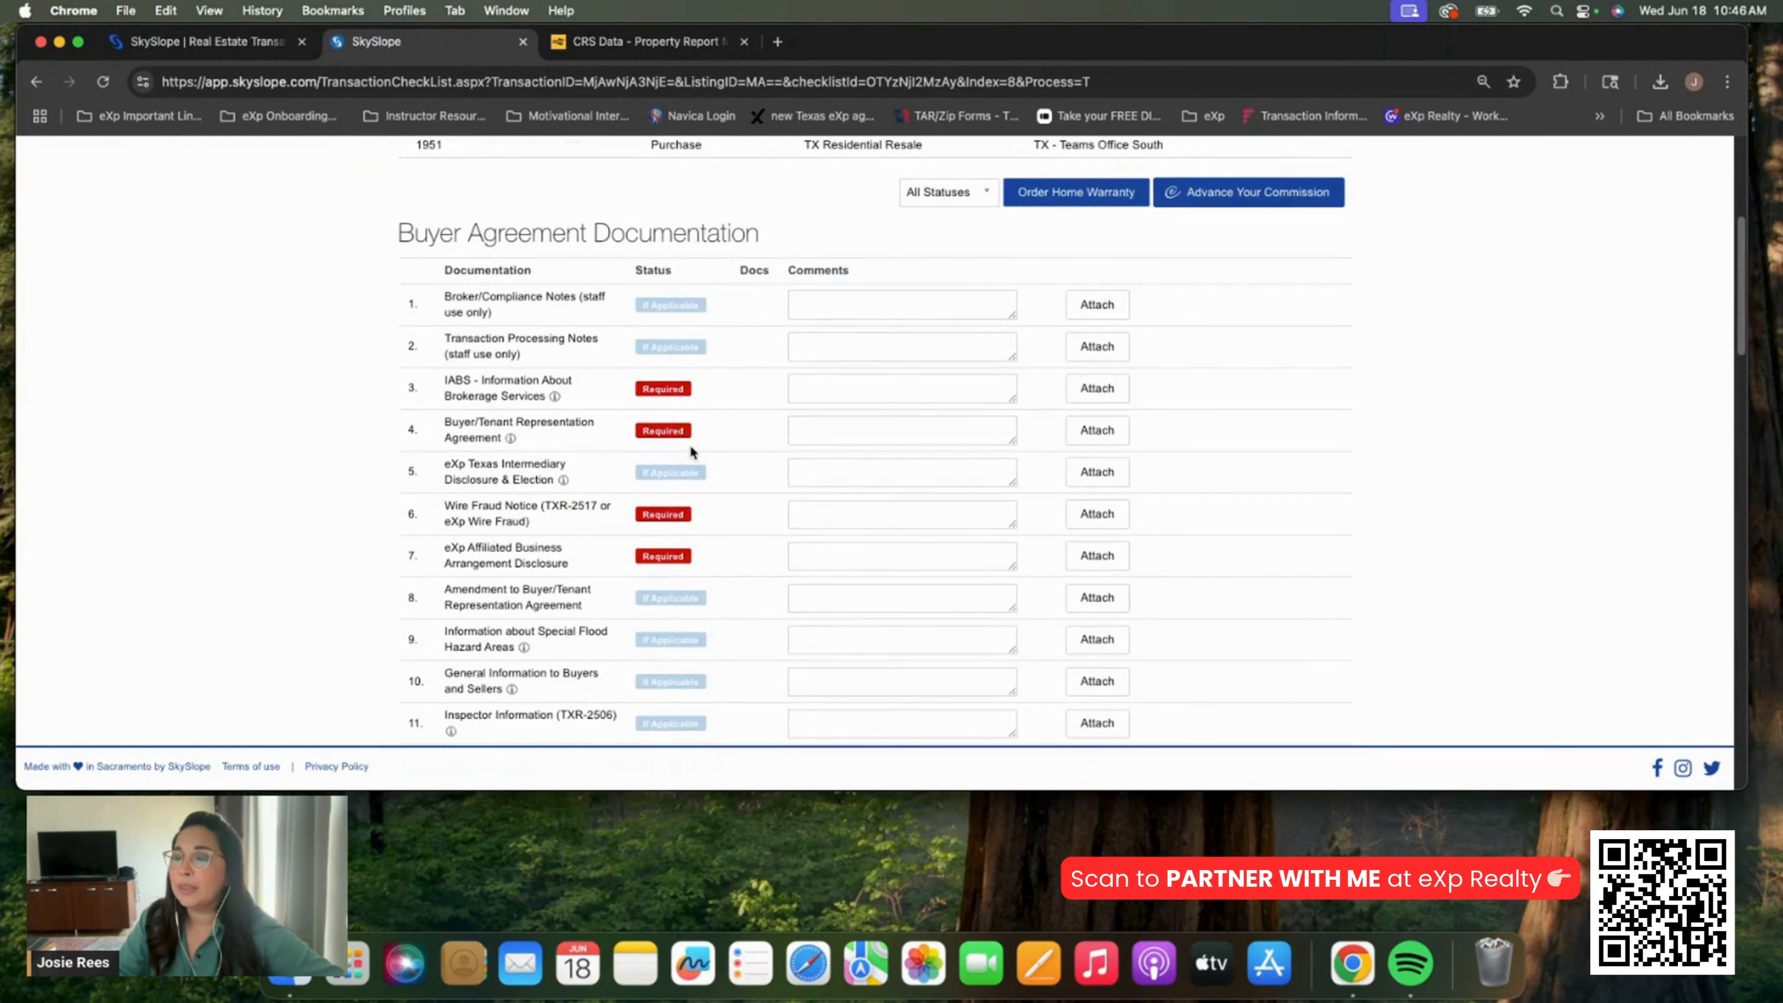
scroll(690, 446, up, 5)
scroll(798, 533, down, 5)
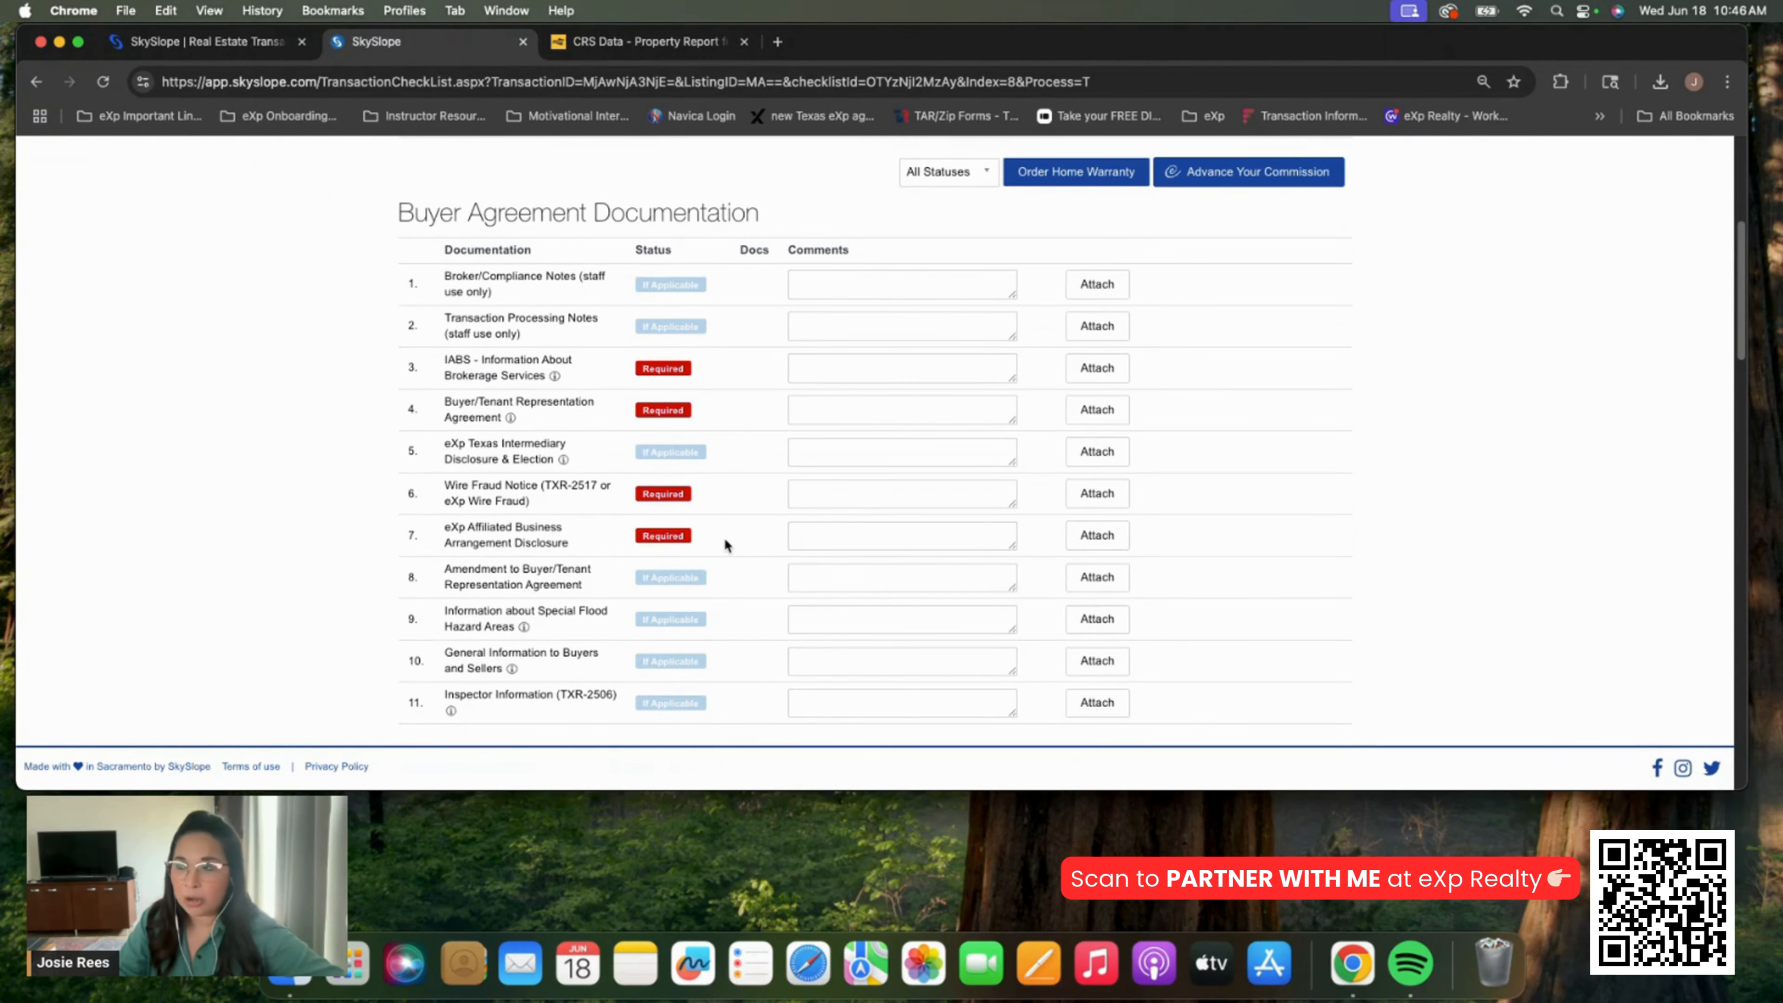
scroll(724, 544, down, 9)
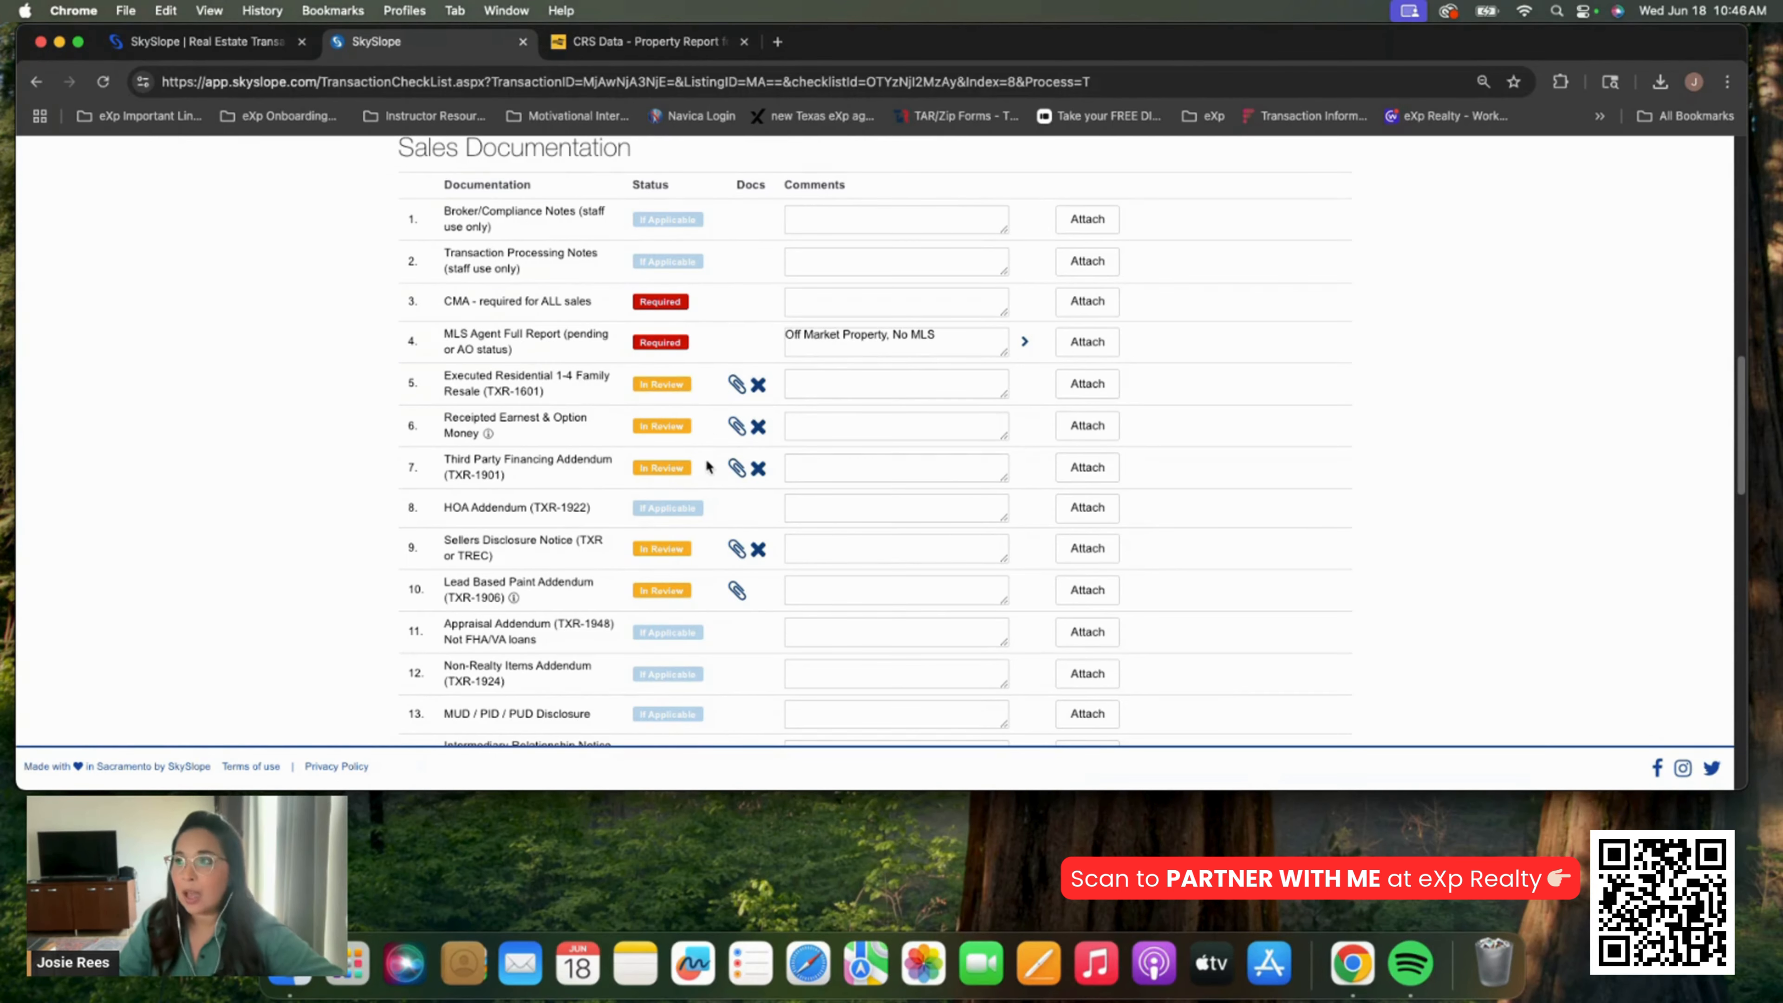
scroll(705, 465, down, 7)
scroll(707, 469, down, 12)
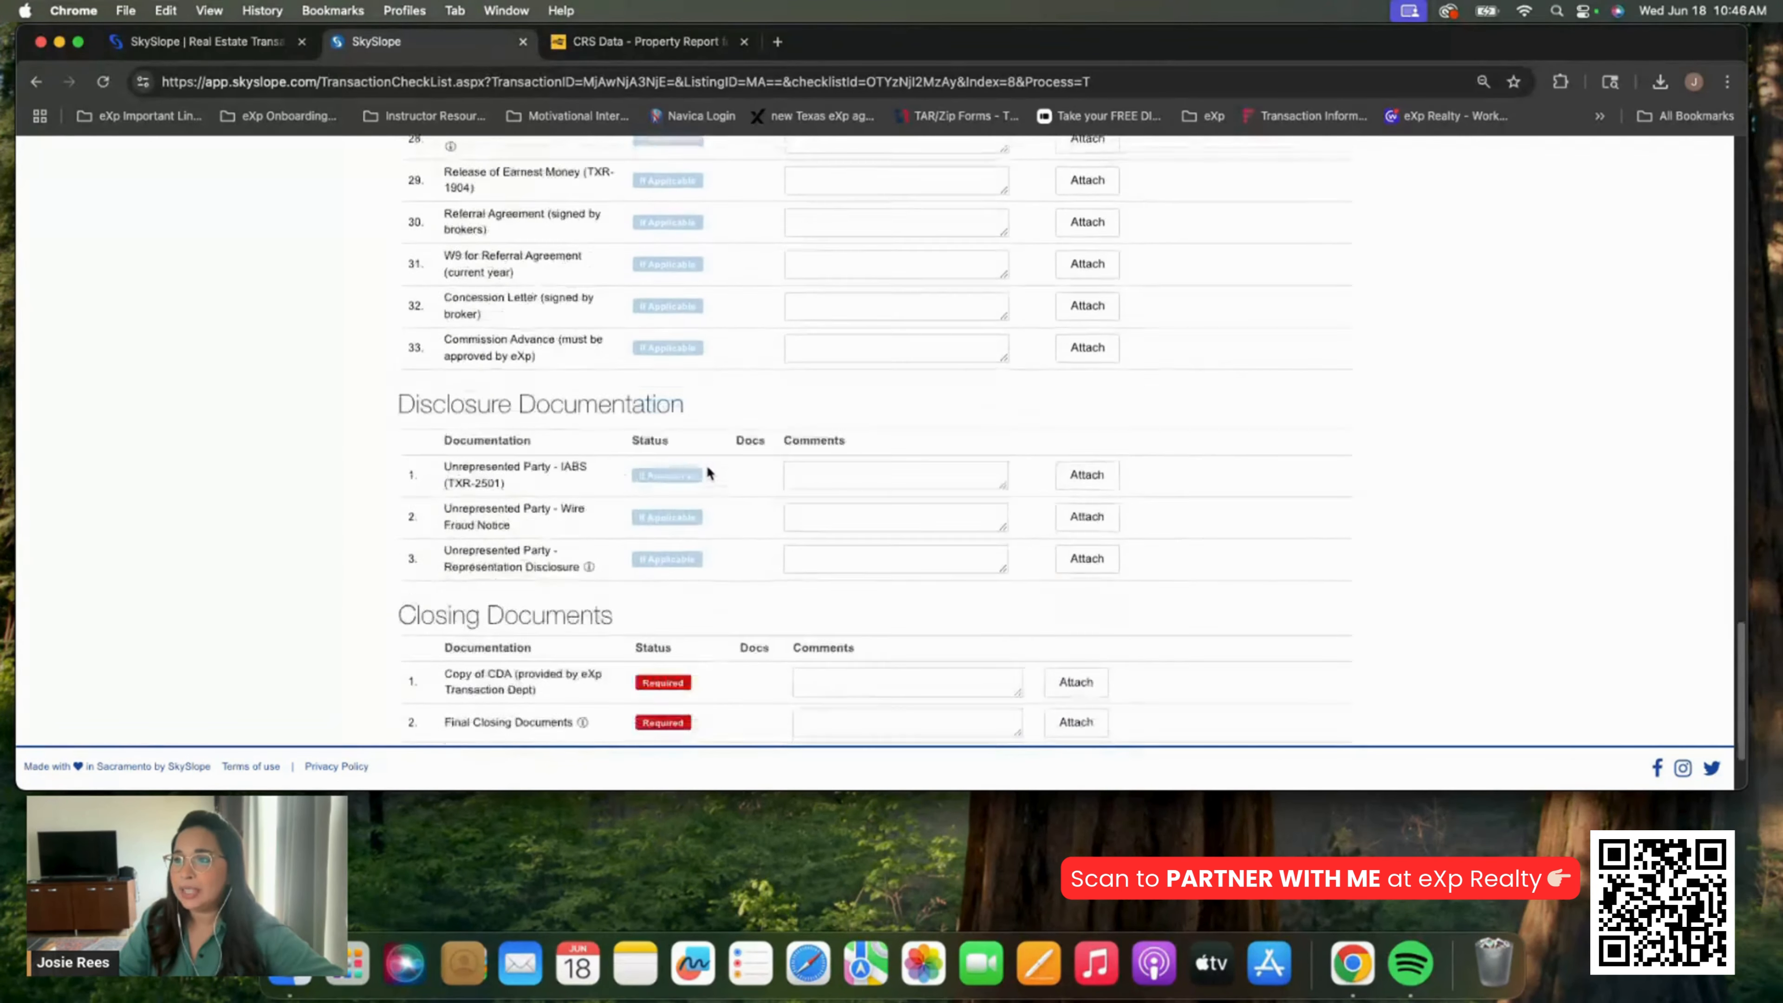
scroll(708, 476, up, 20)
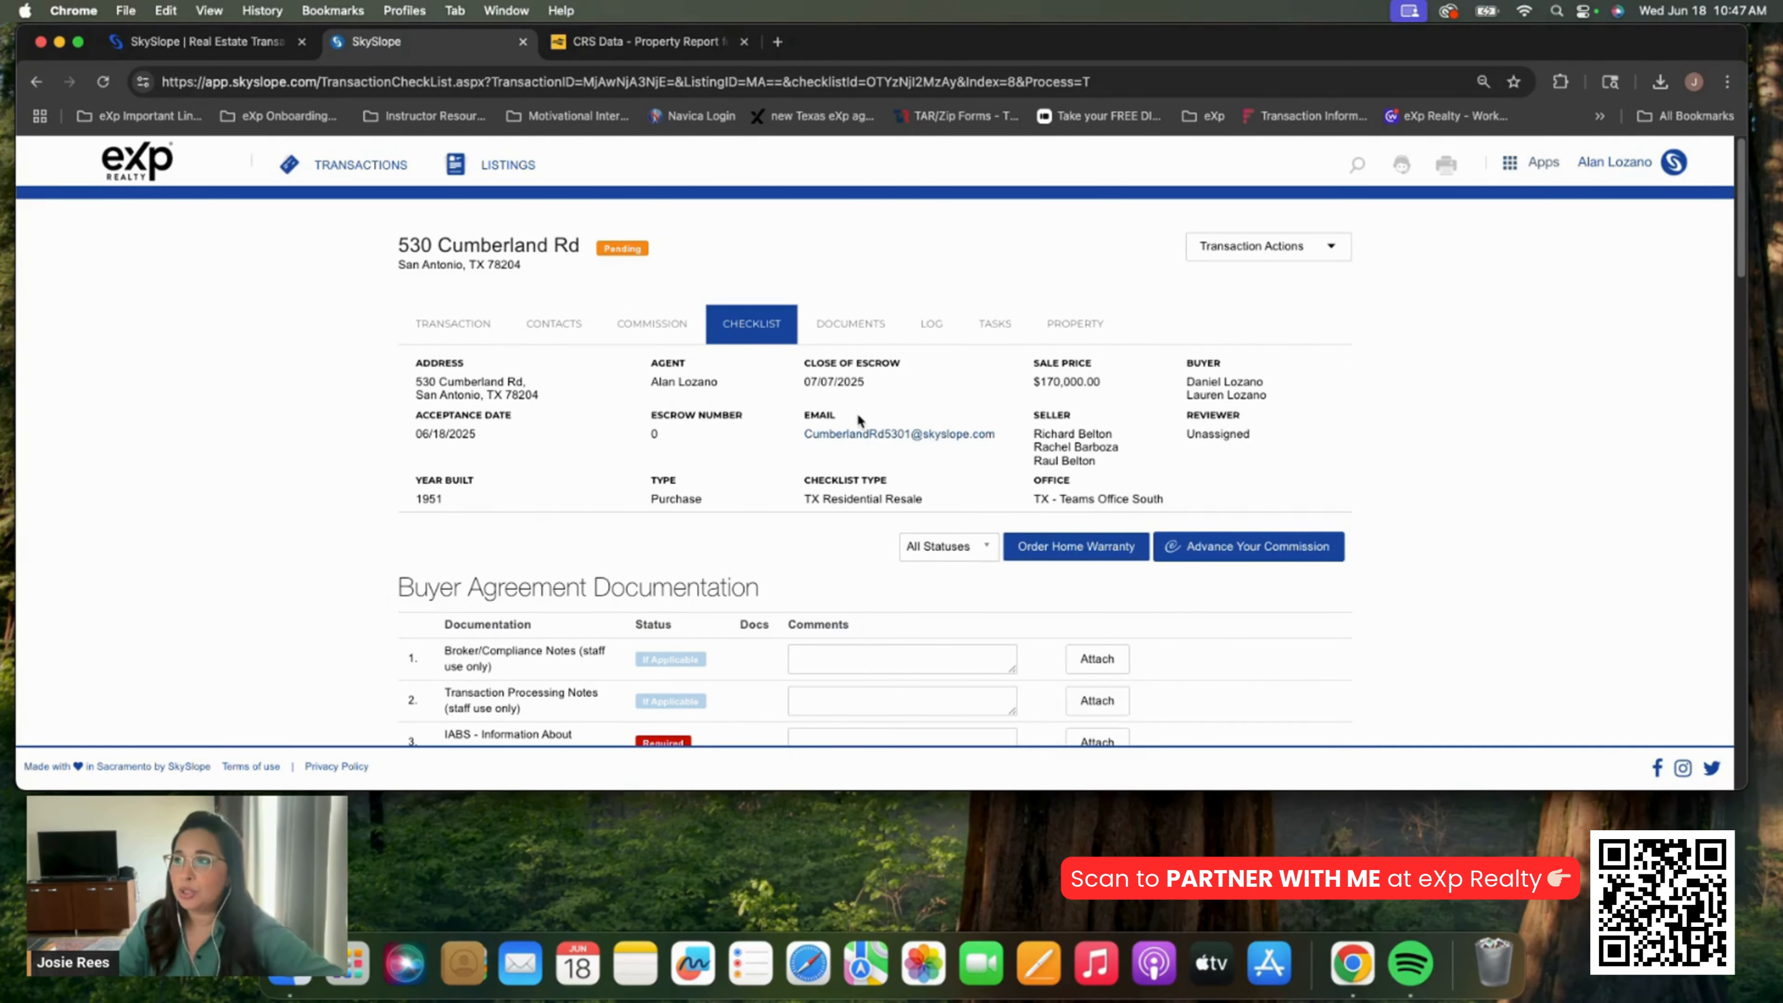
click(865, 338)
scroll(519, 495, down, 2)
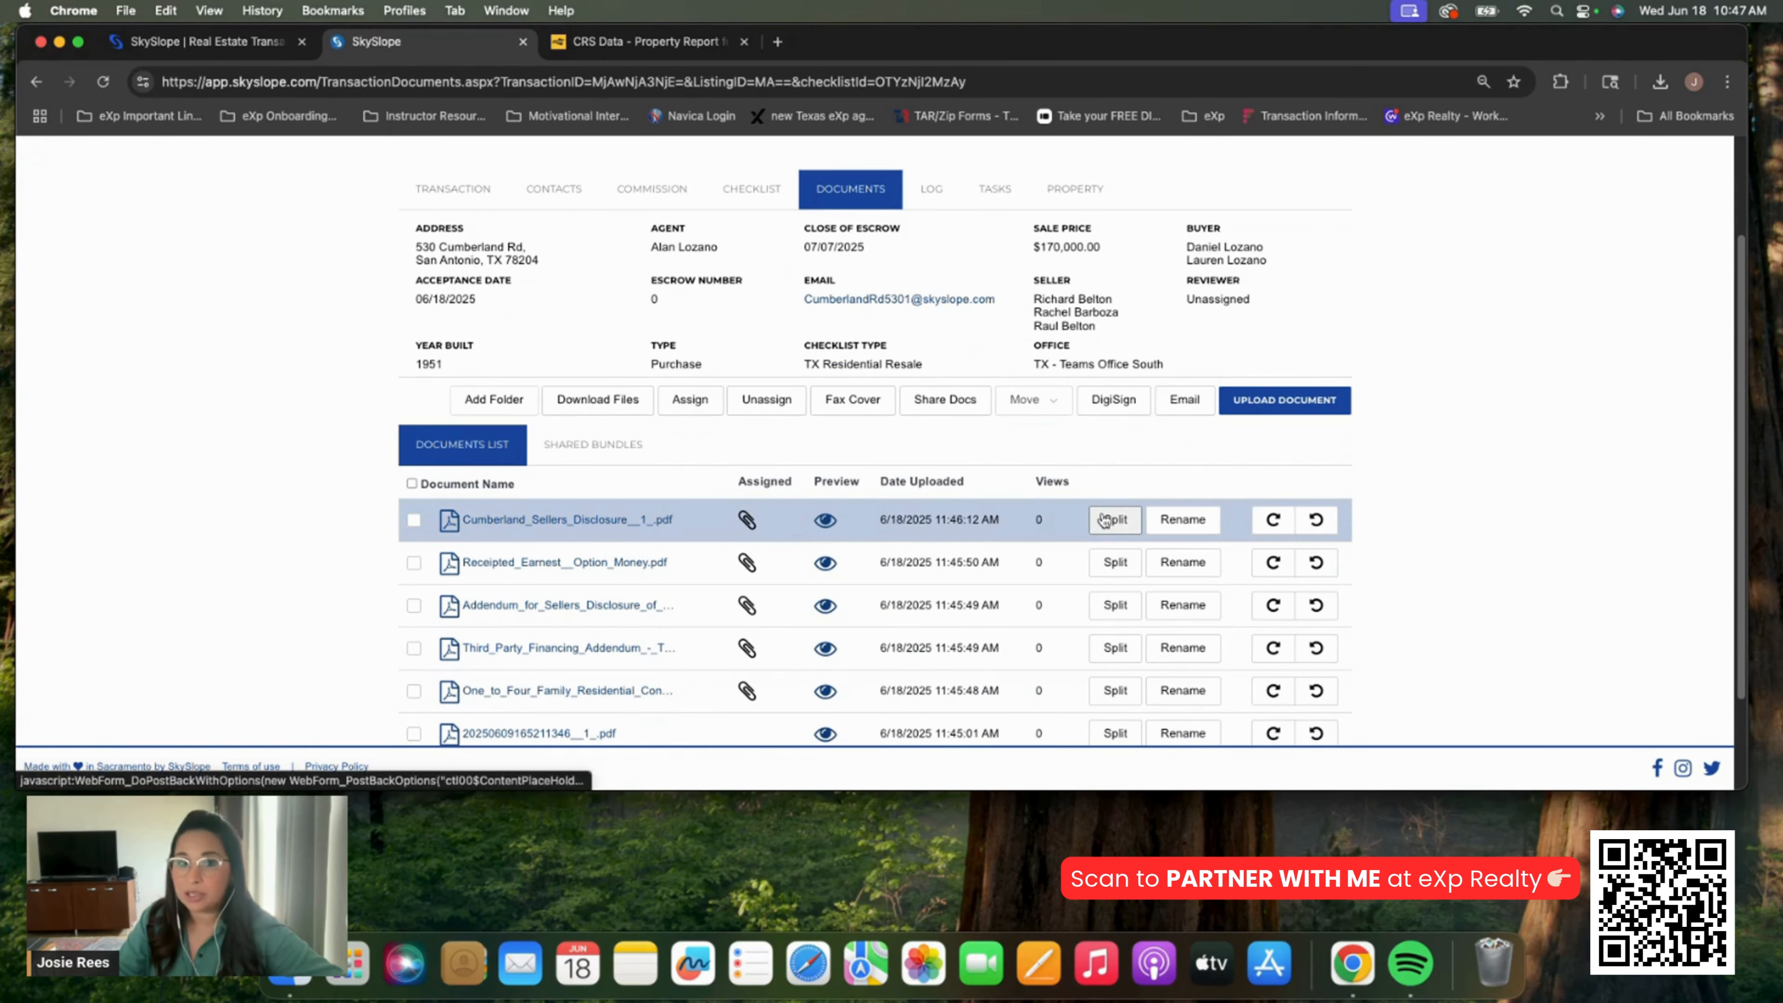
scroll(1104, 519, up, 2)
click(750, 327)
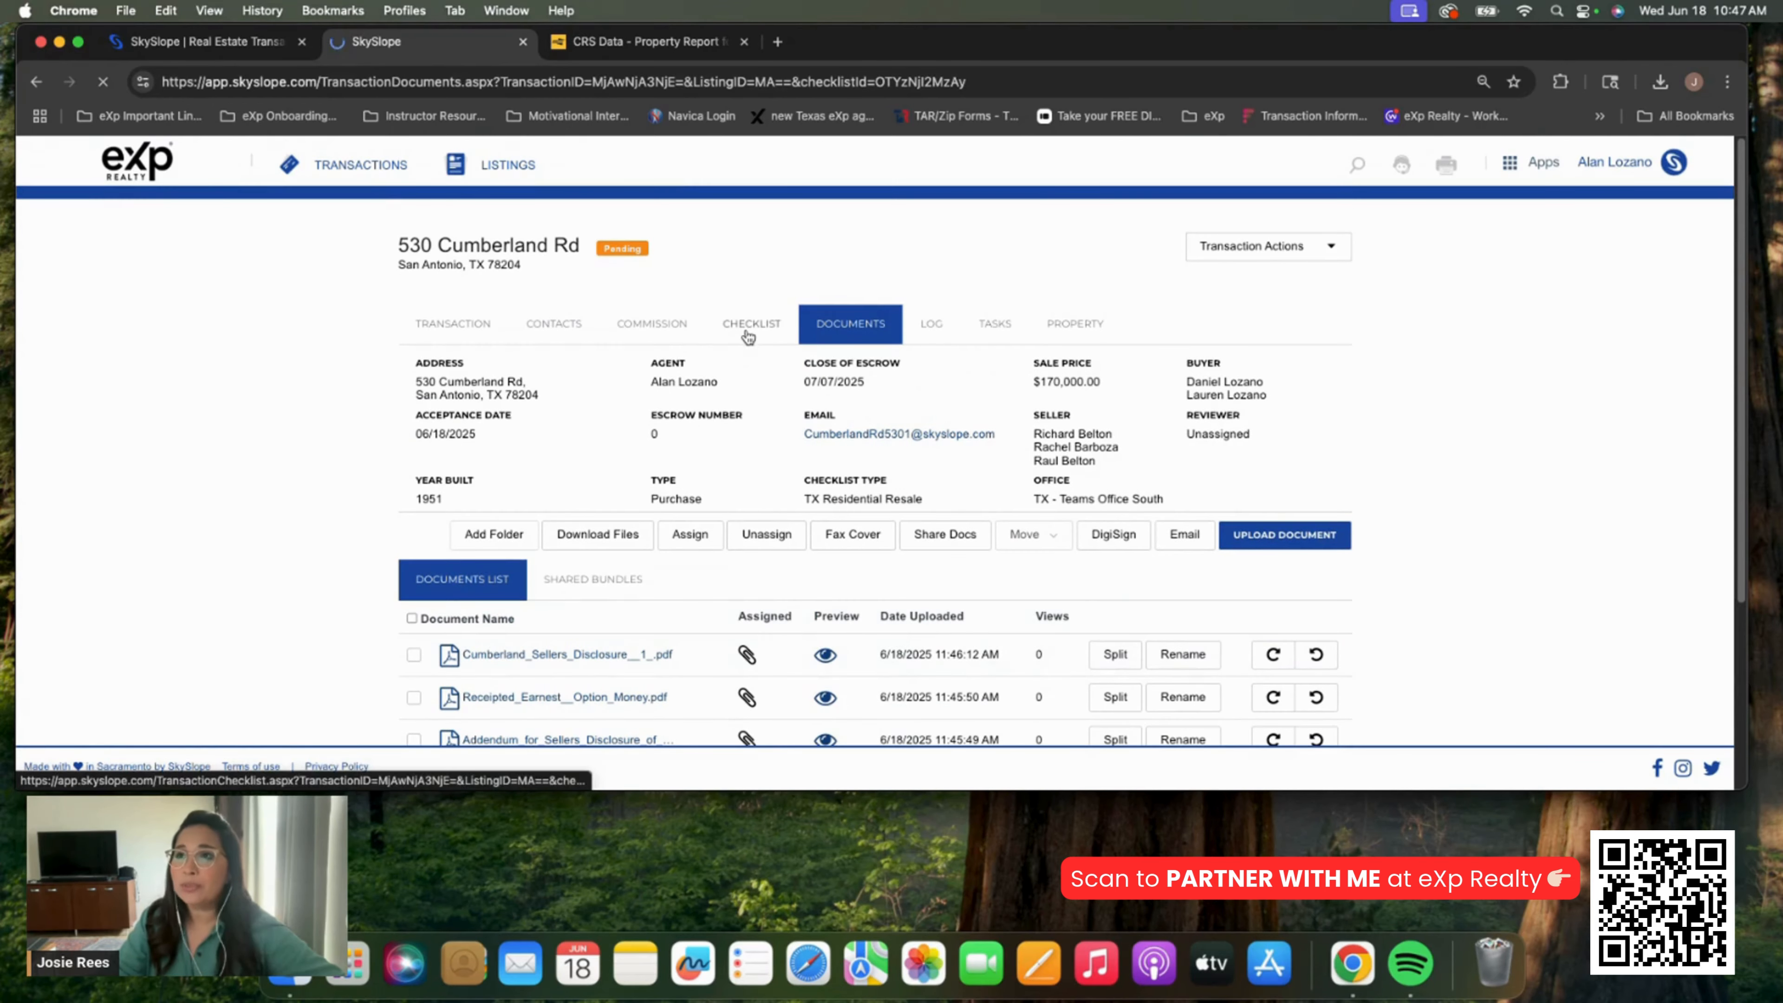
scroll(814, 470, down, 12)
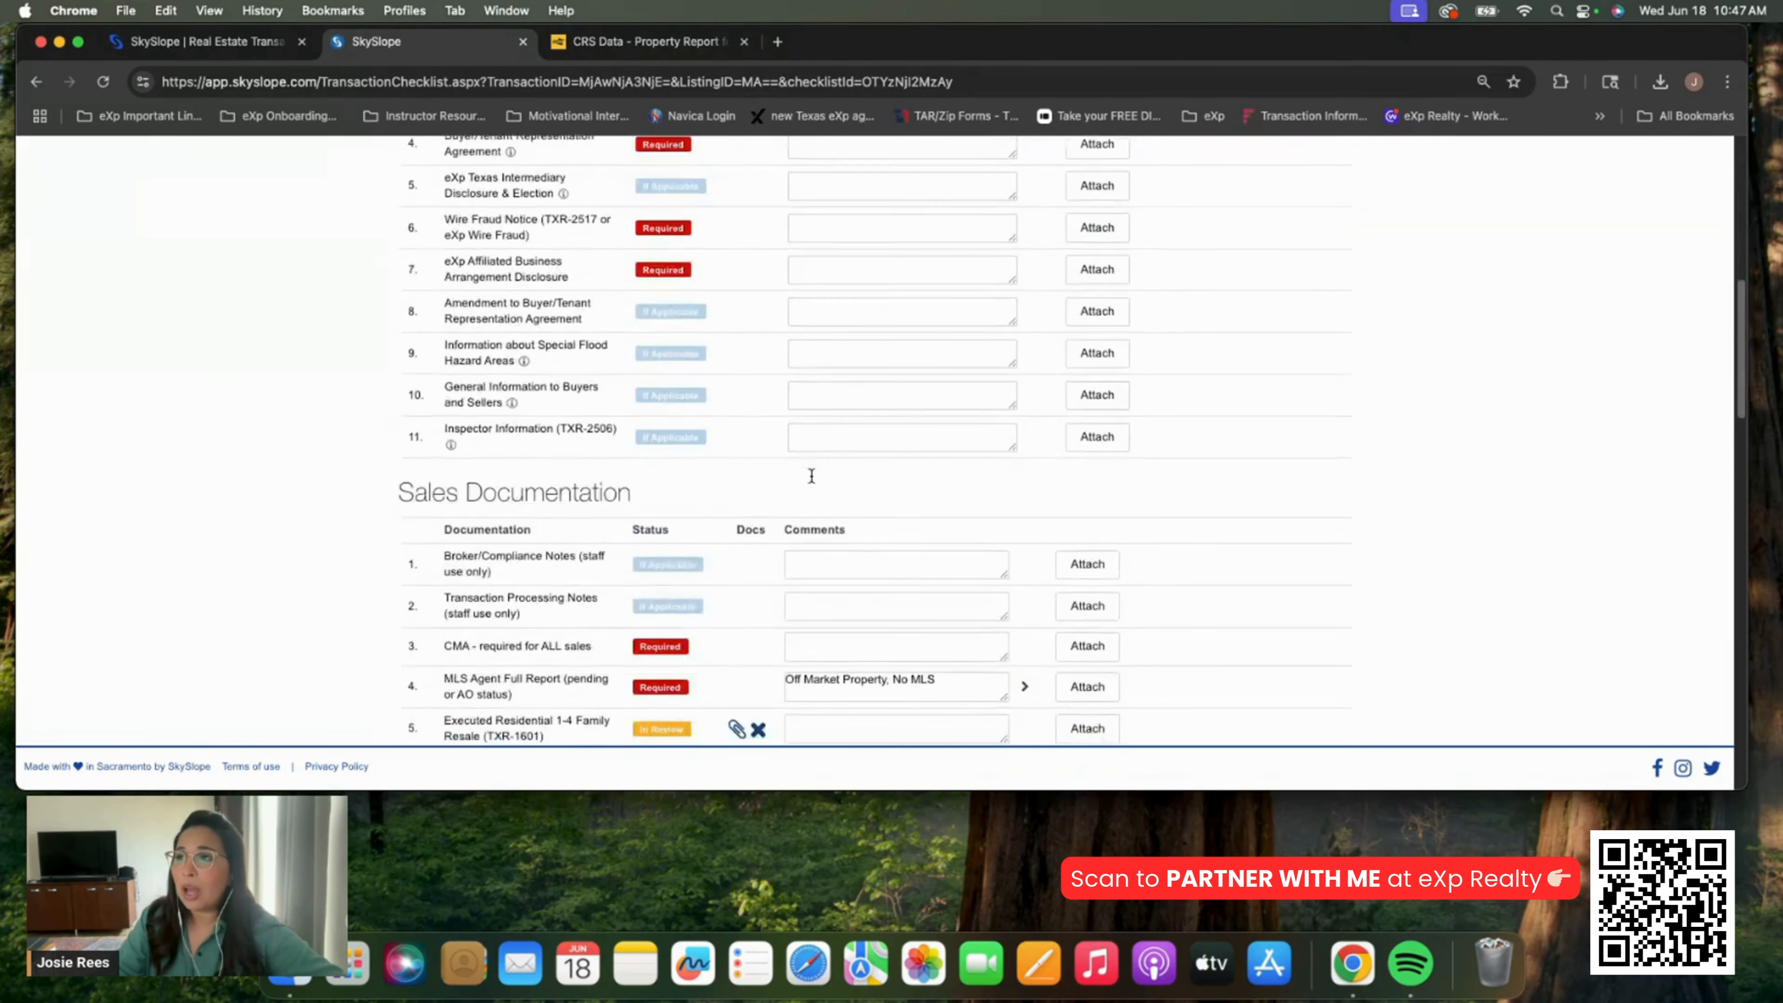
scroll(811, 477, down, 3)
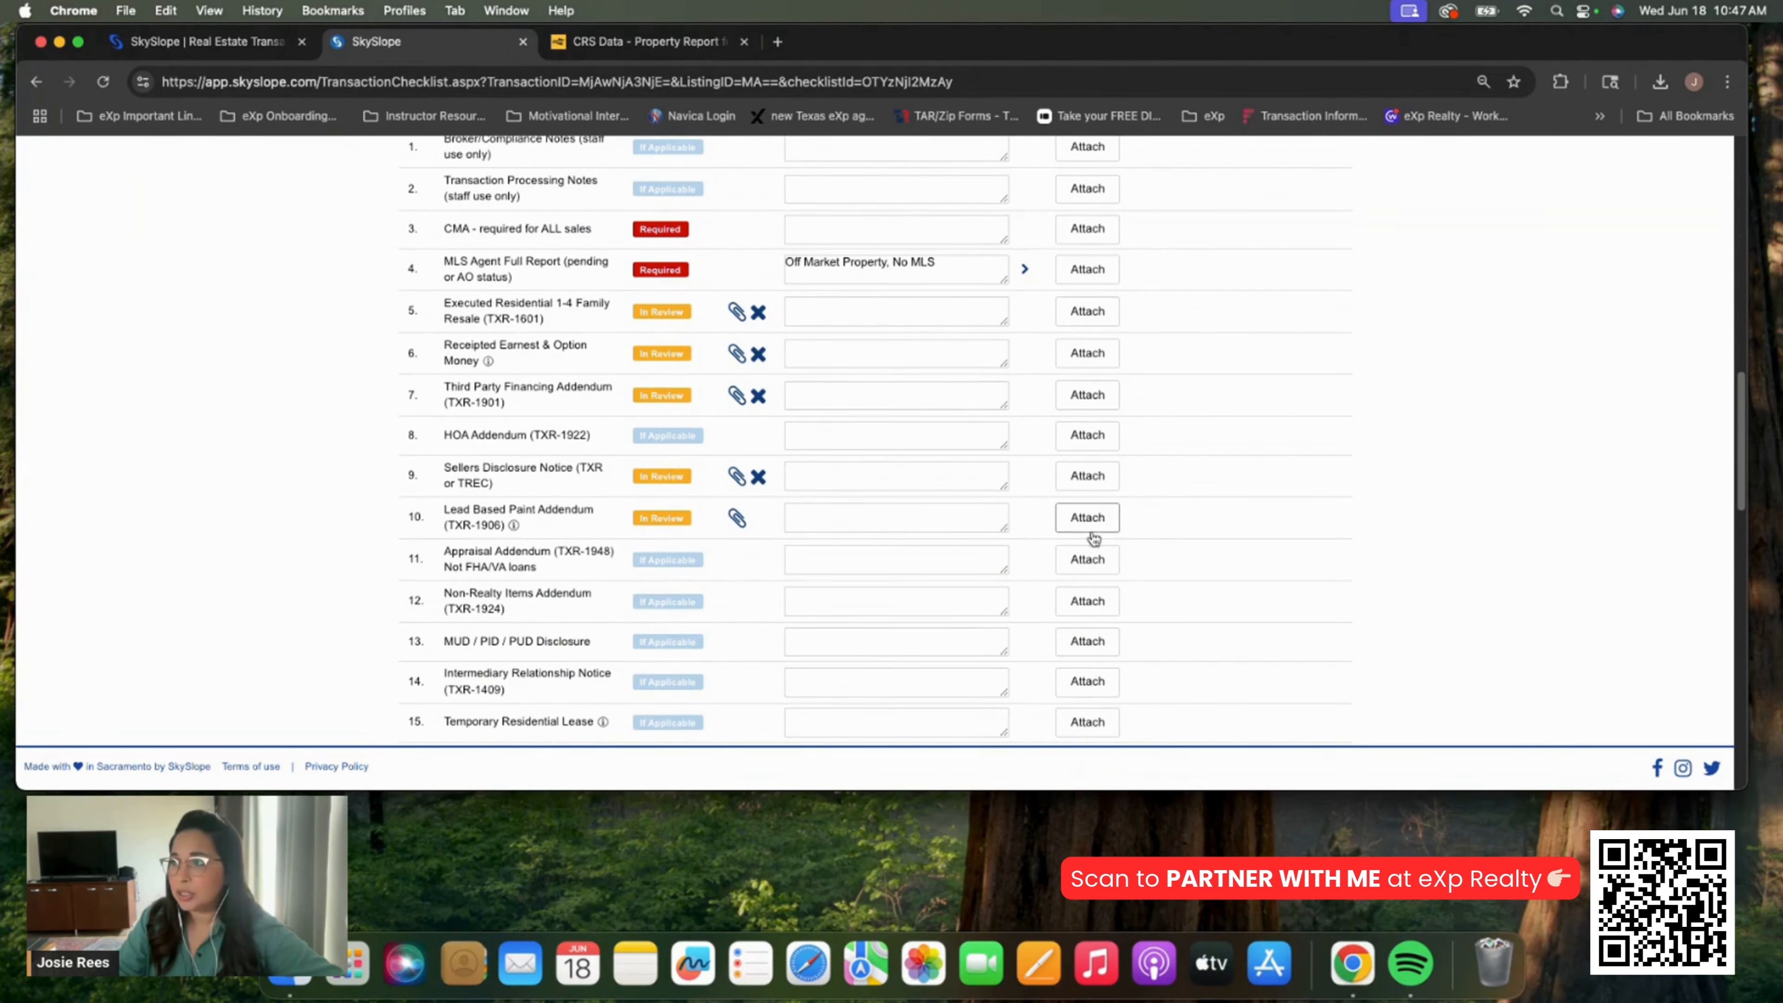
scroll(972, 544, down, 4)
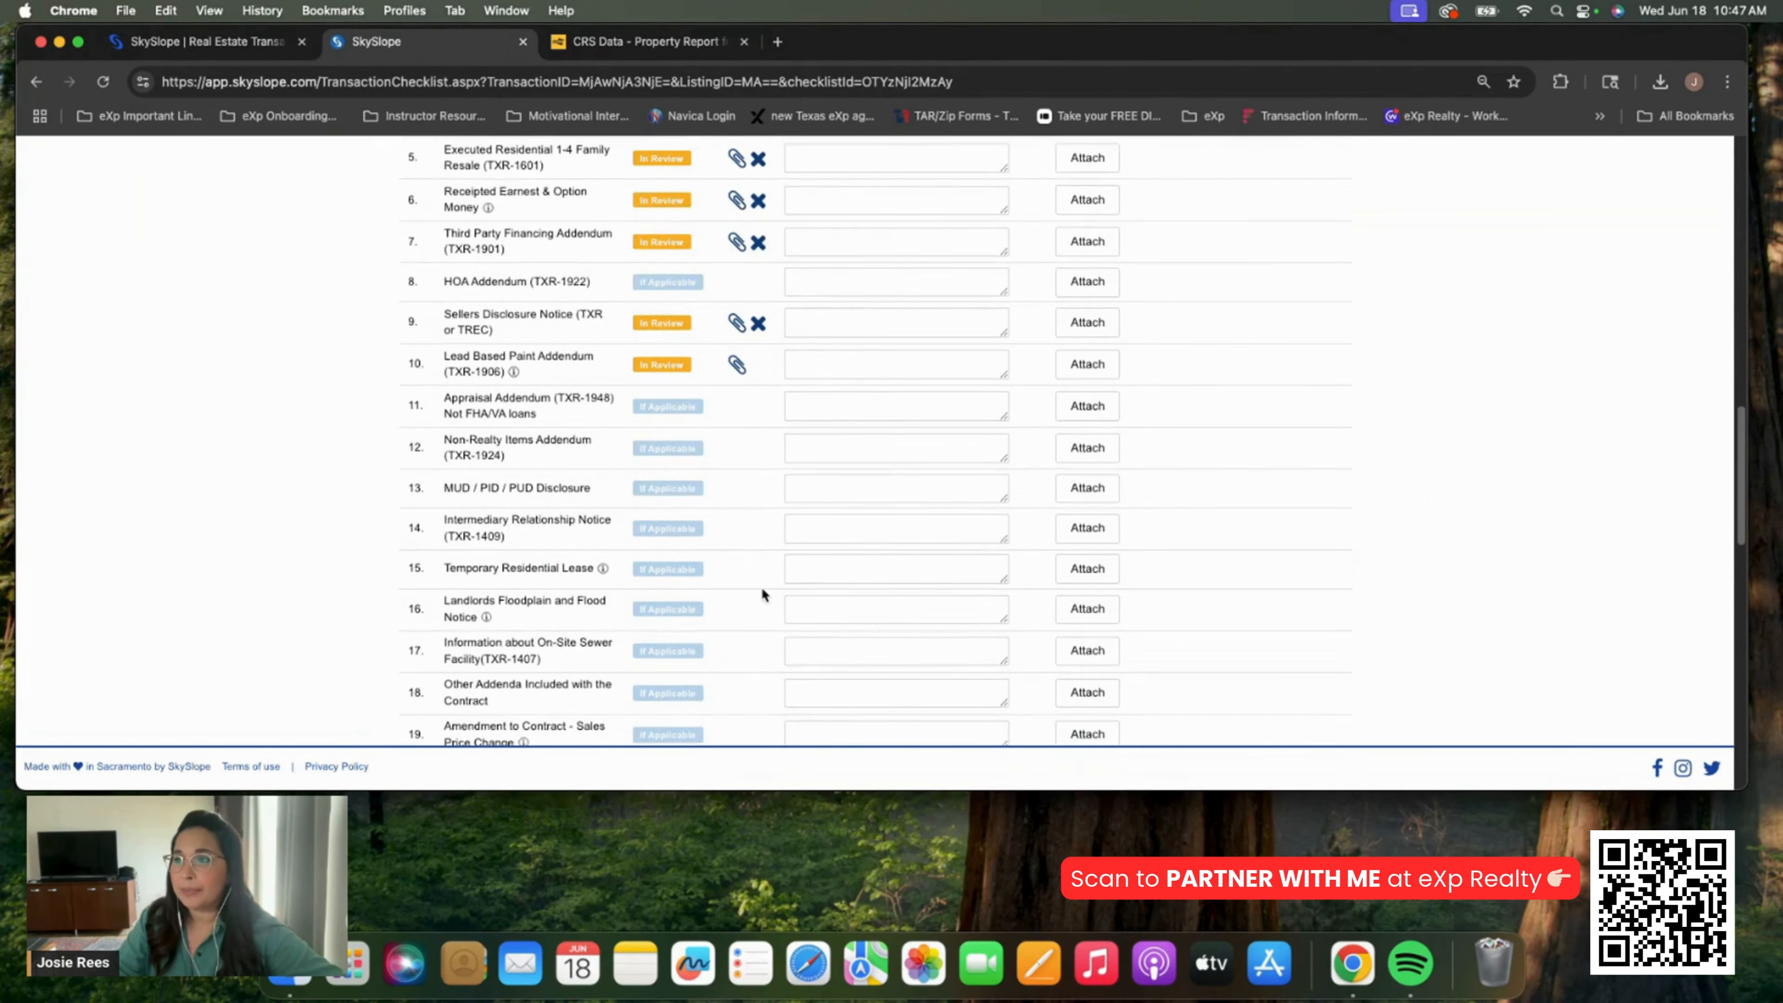
scroll(761, 593, down, 3)
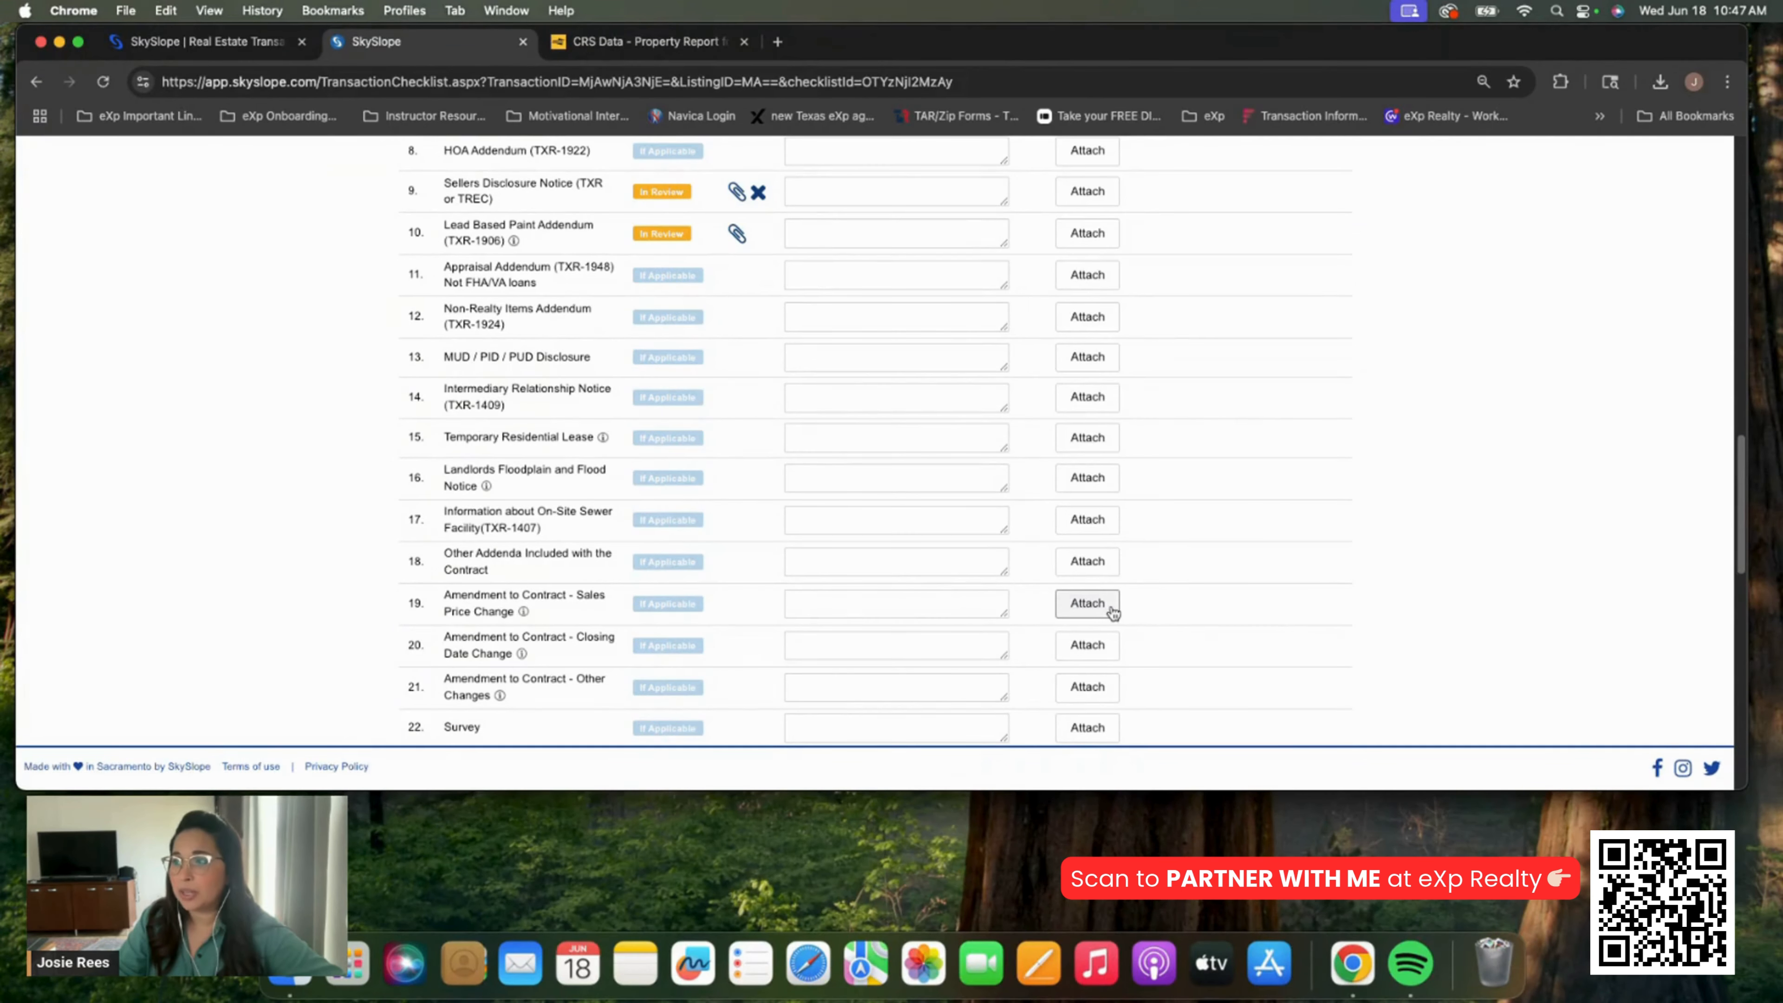
click(1091, 605)
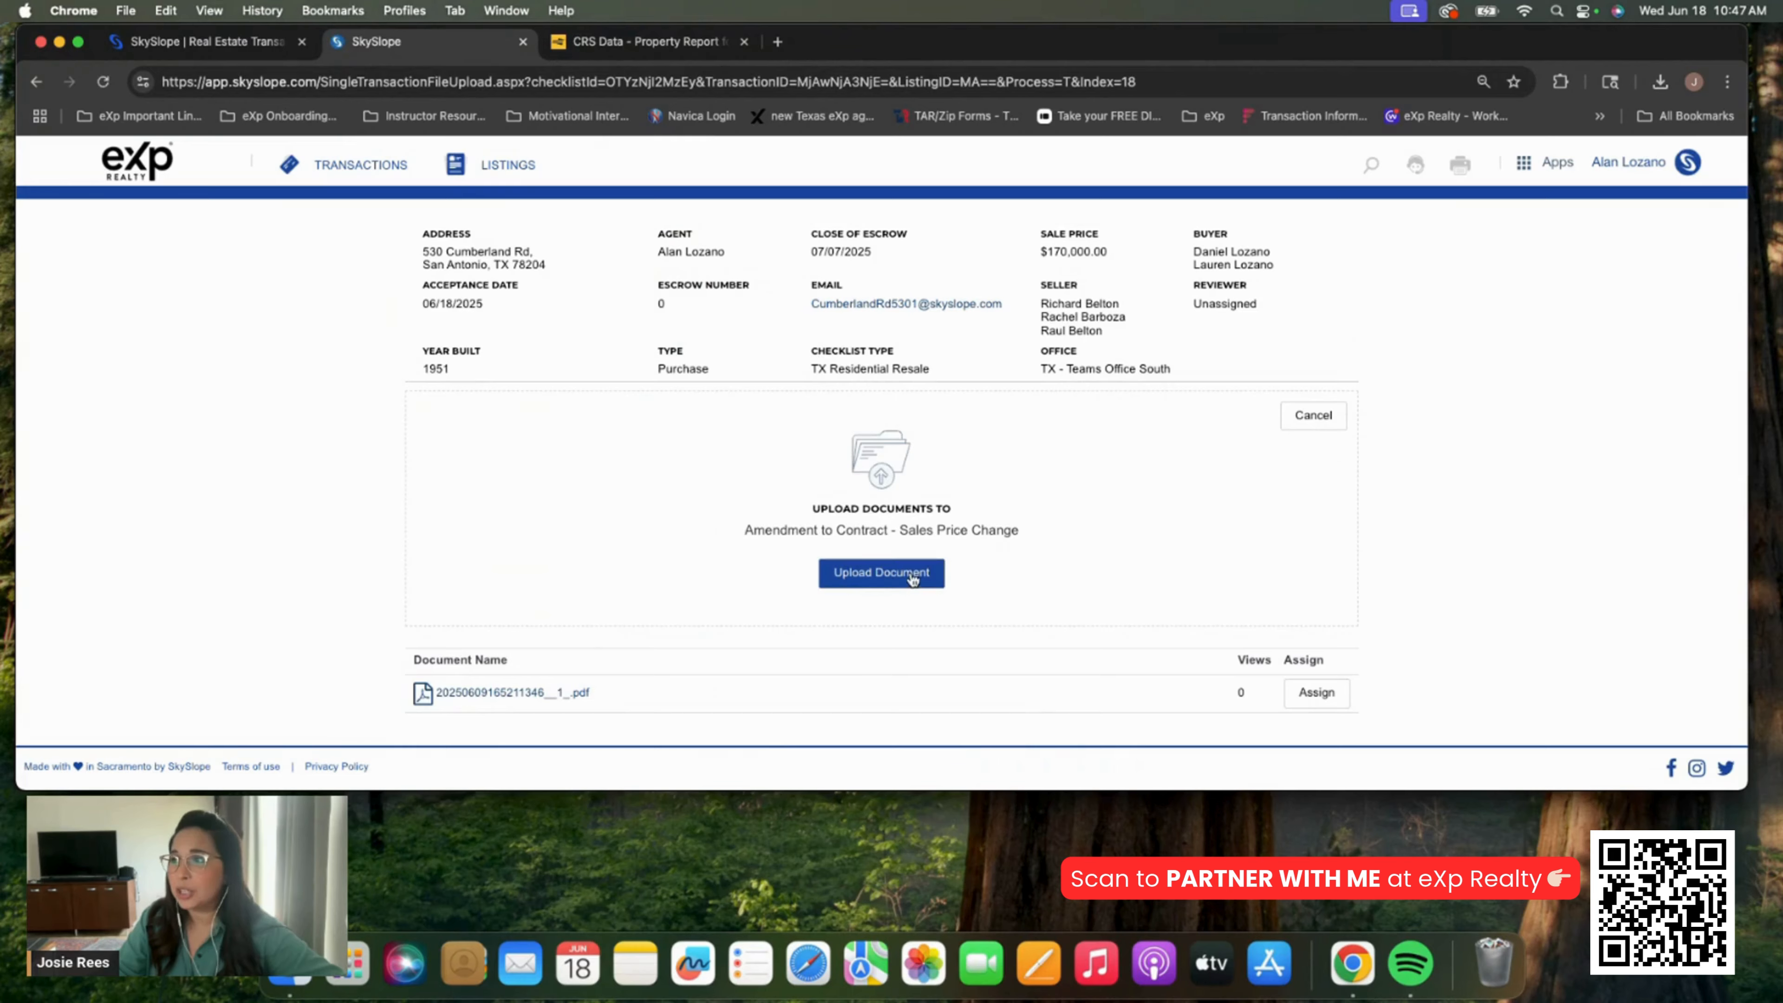
click(912, 580)
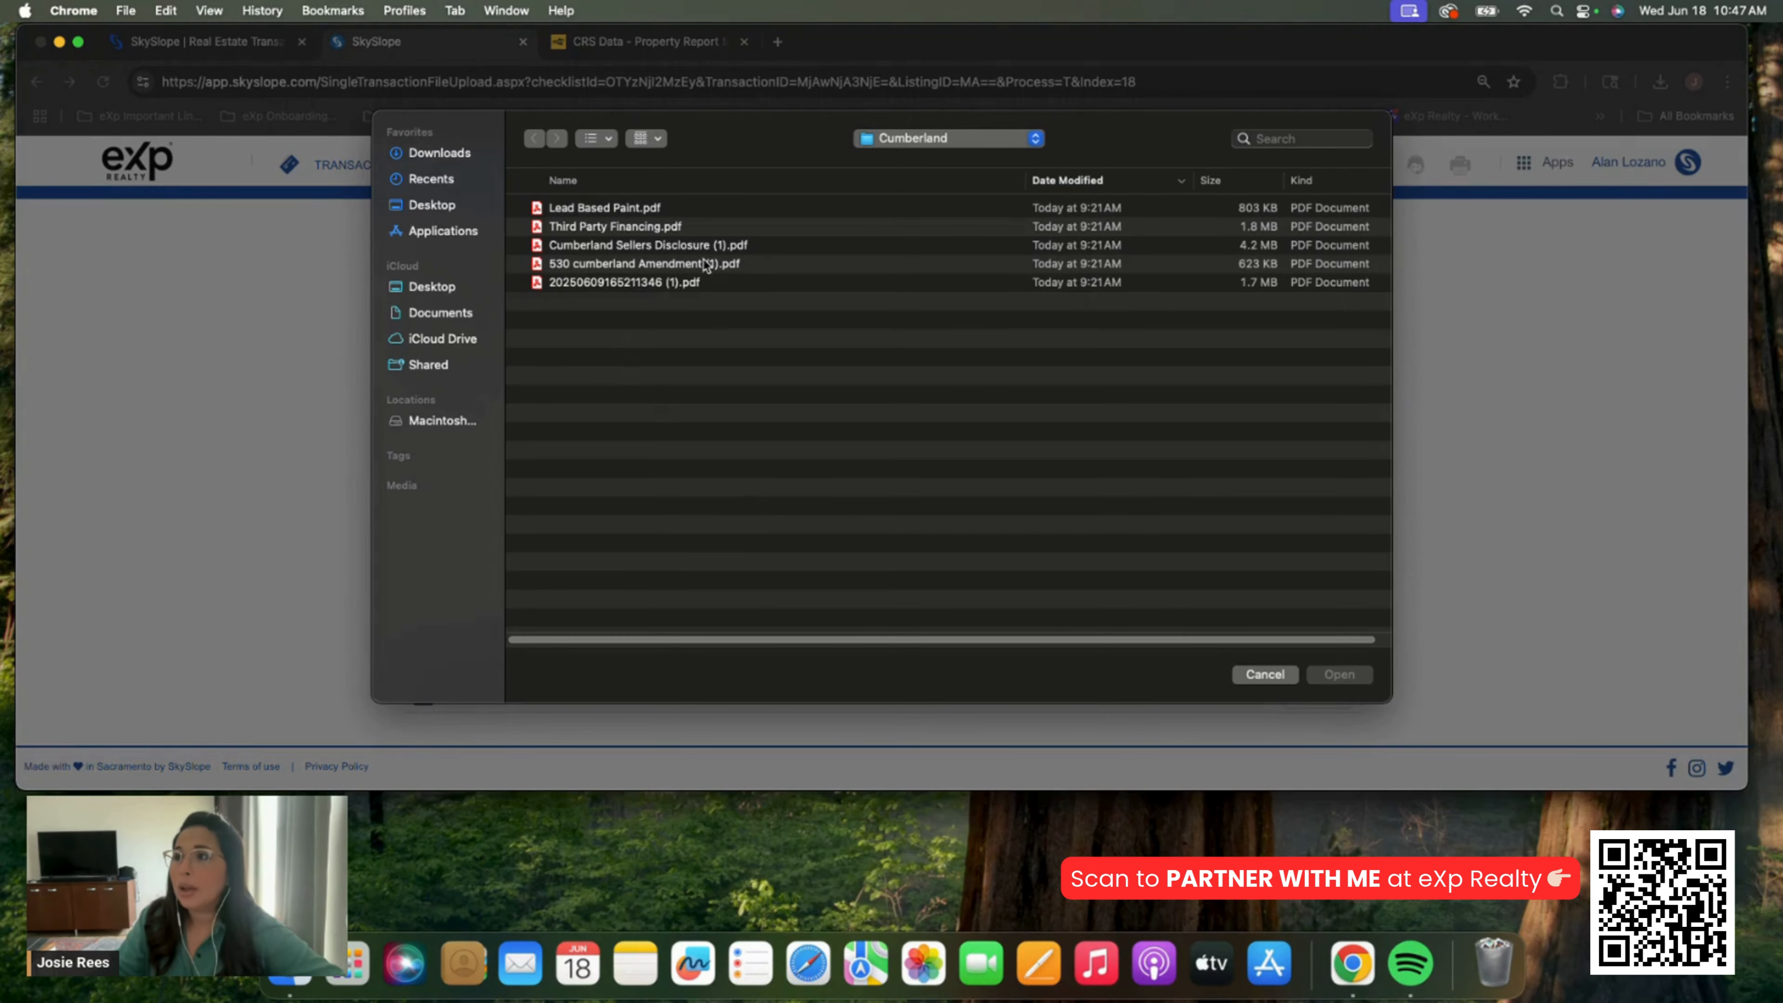
right_click(711, 273)
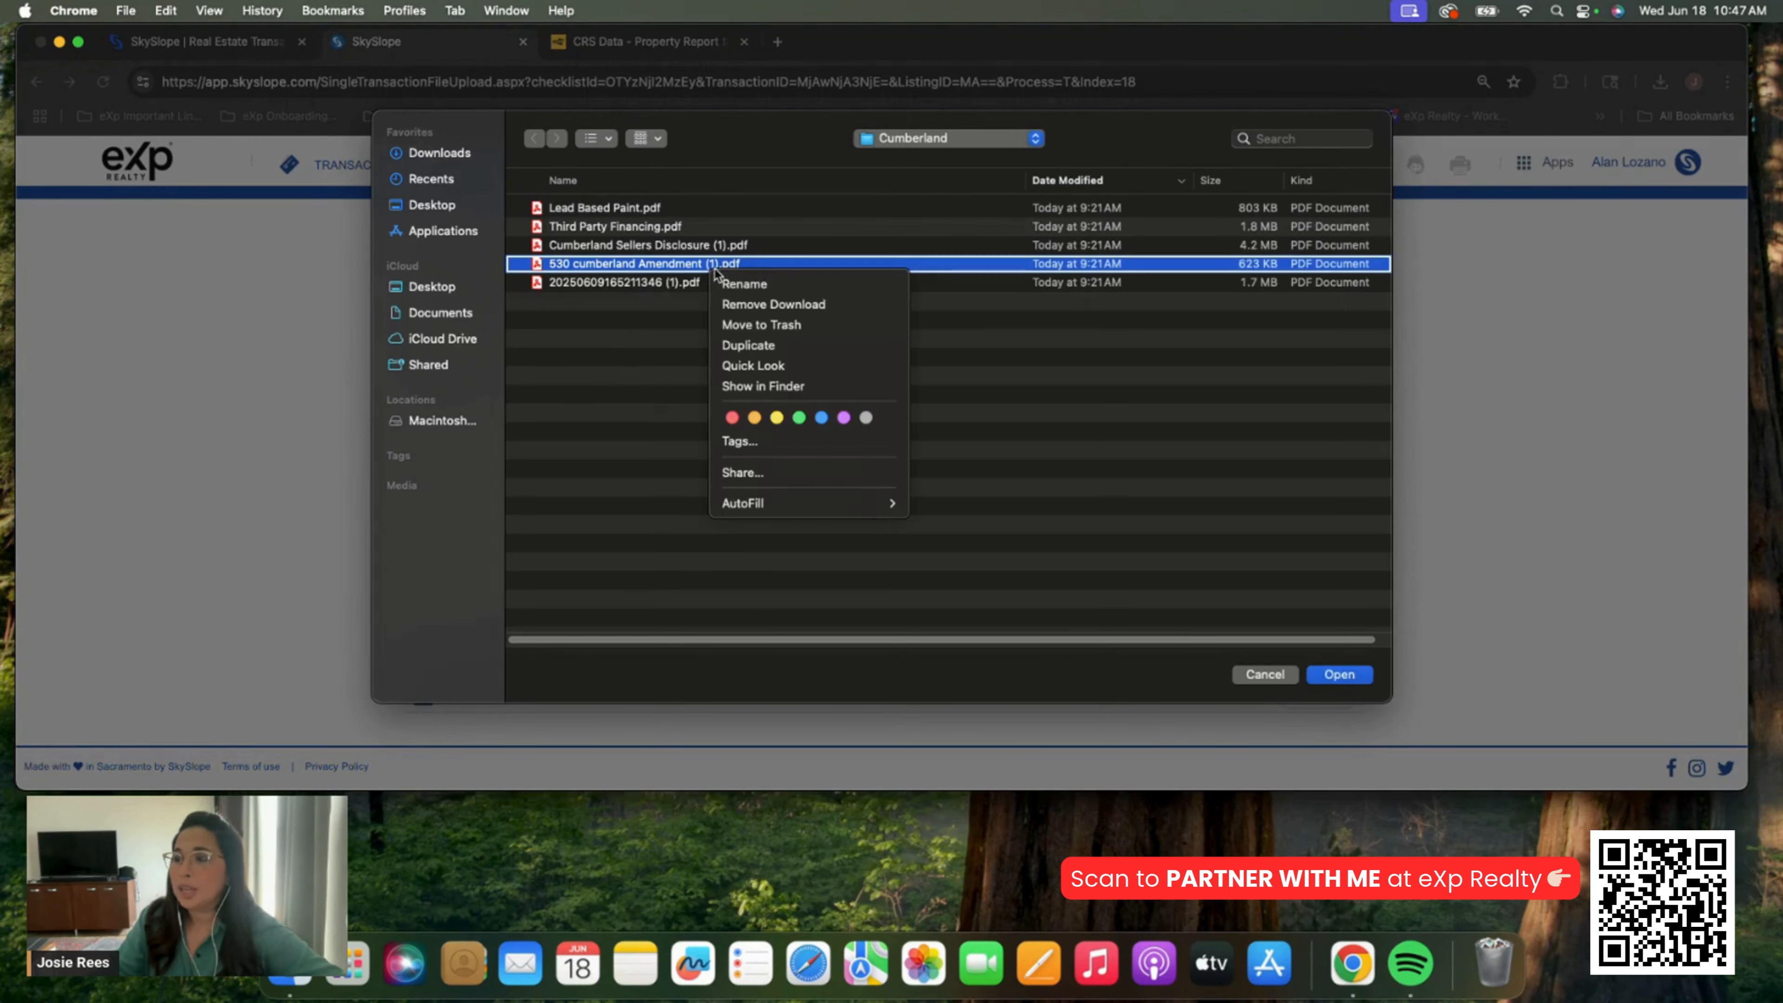
click(755, 359)
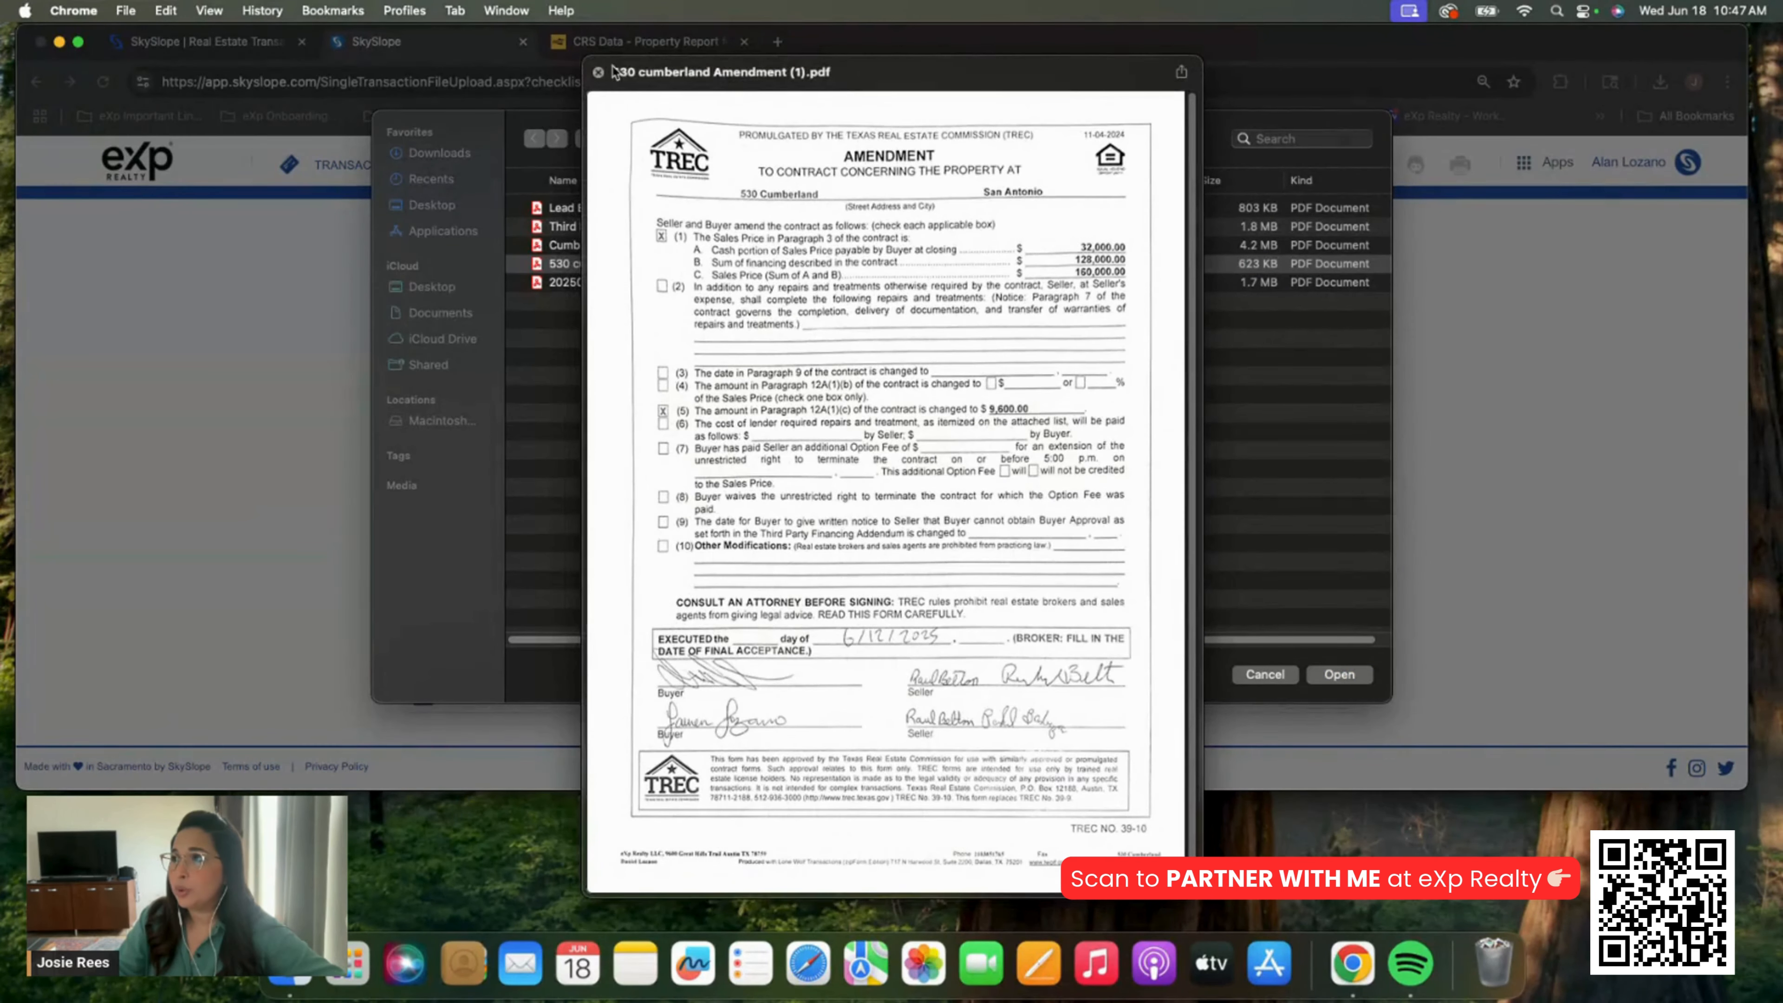
click(598, 71)
double_click(692, 267)
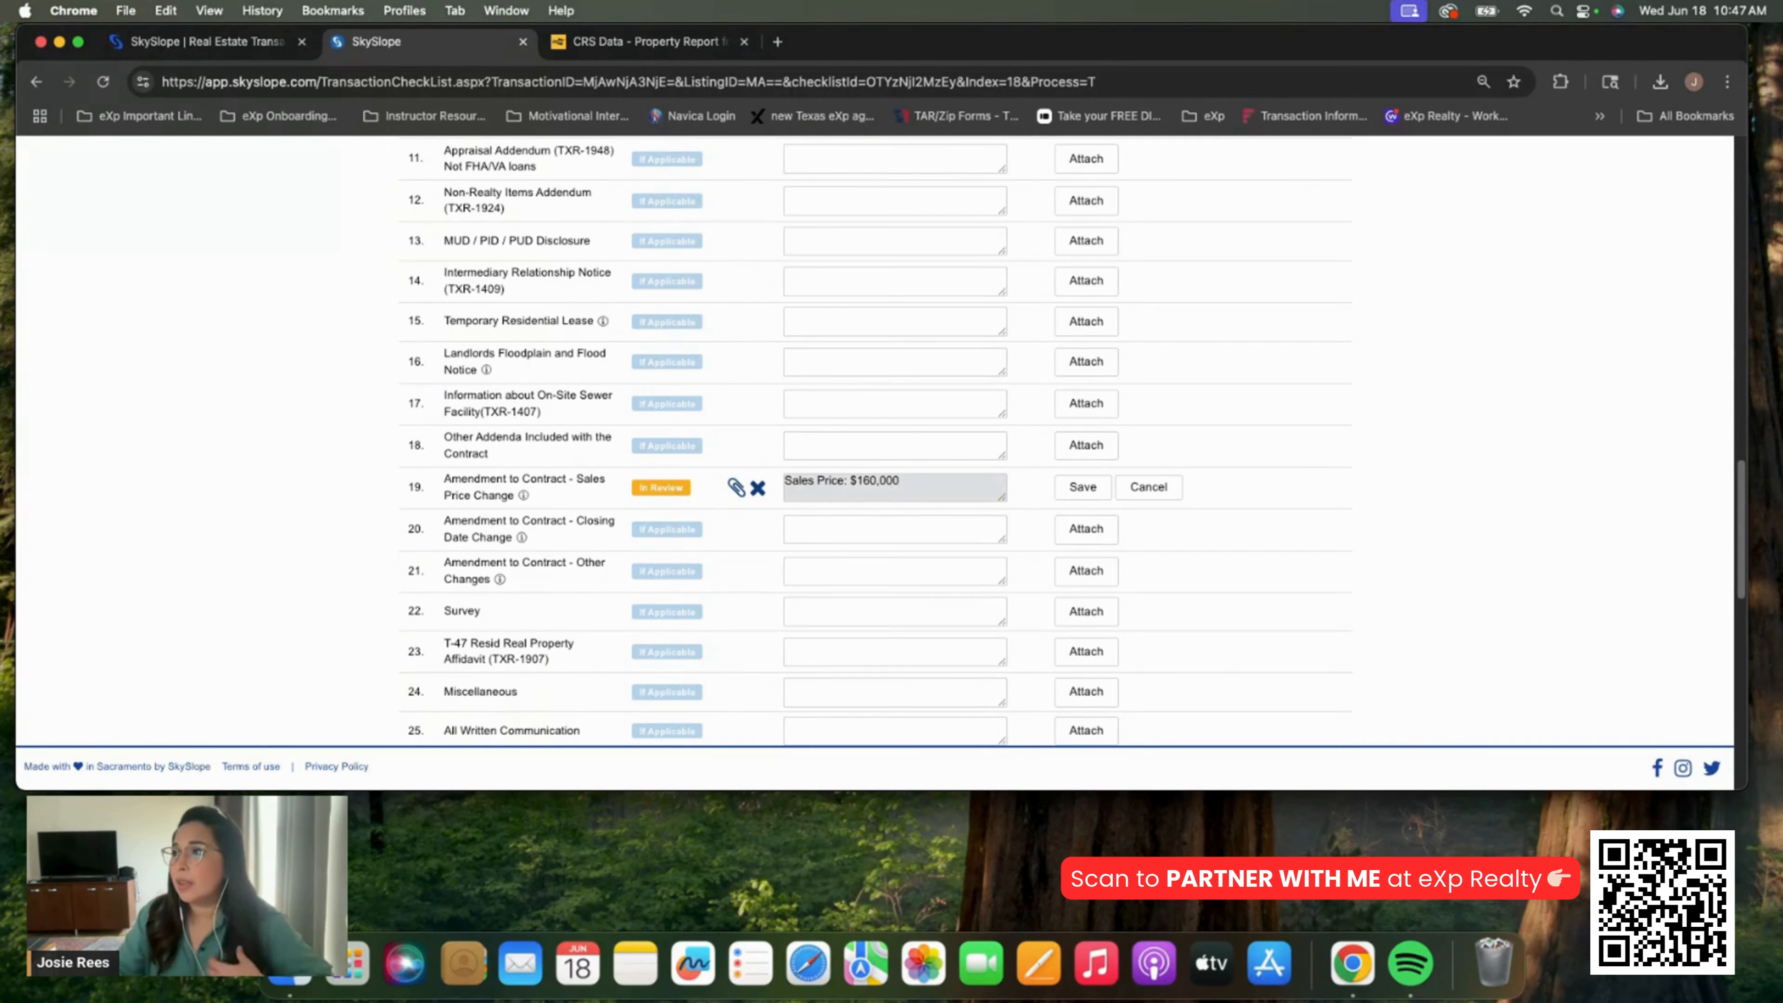
click(1080, 487)
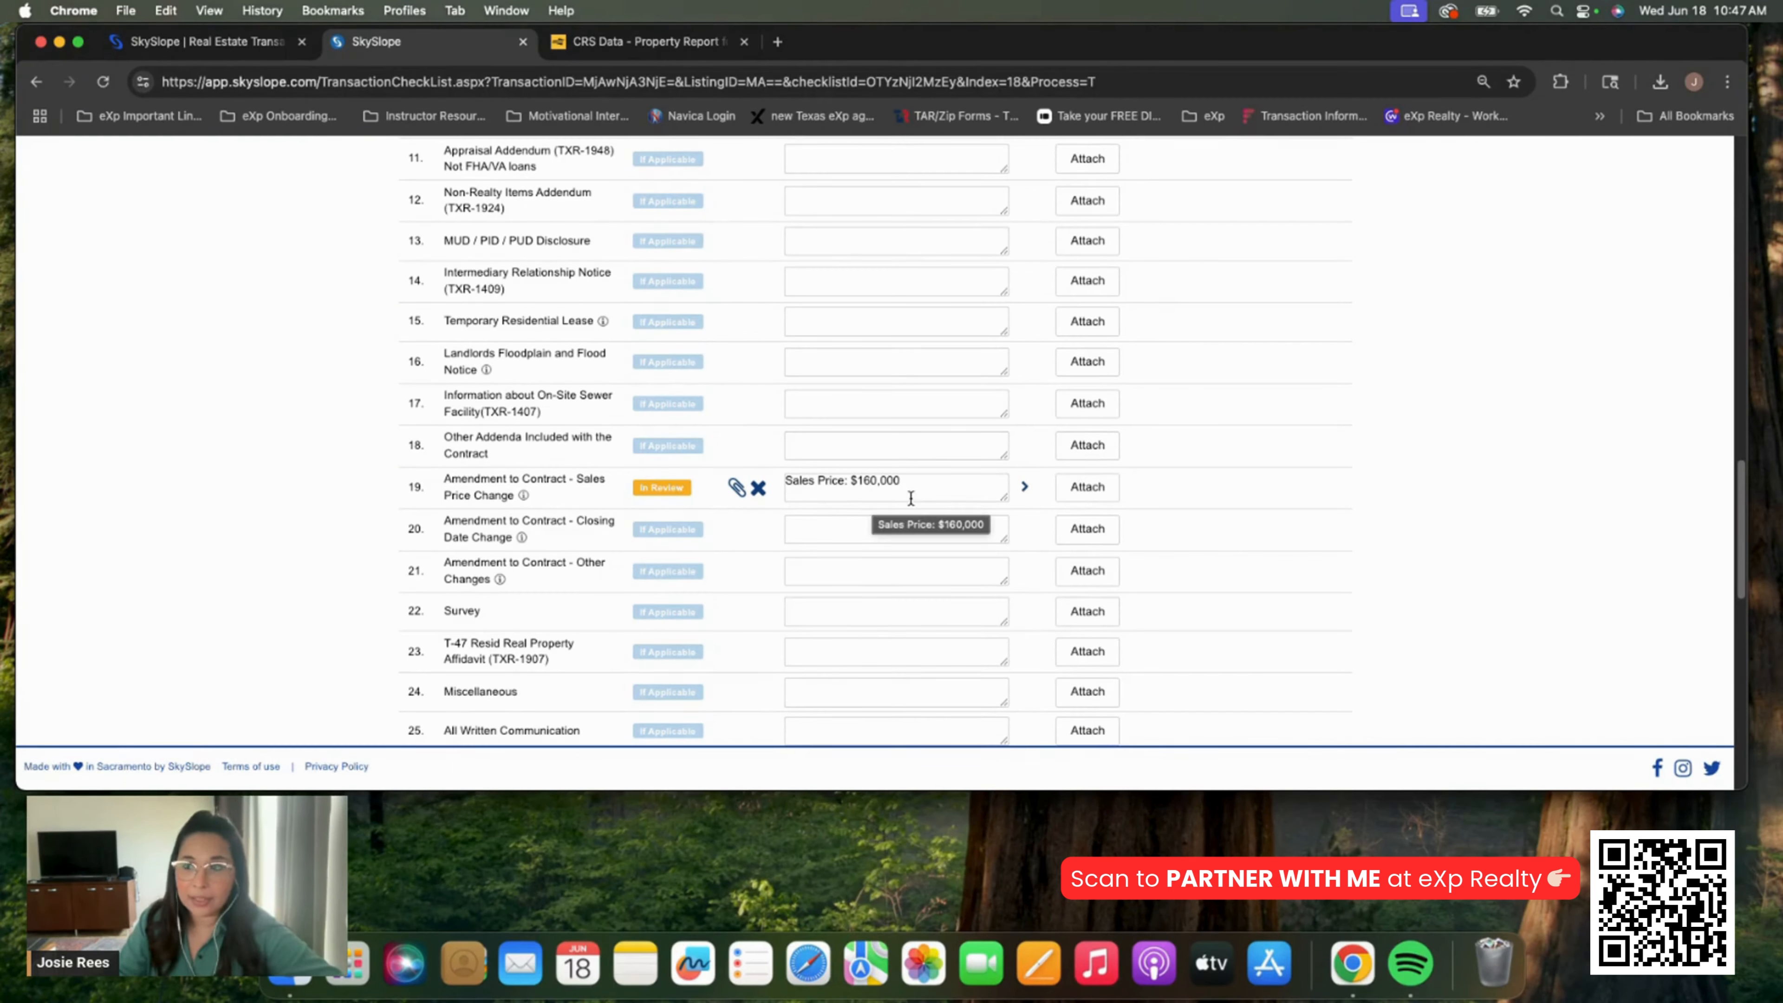
scroll(793, 508, up, 15)
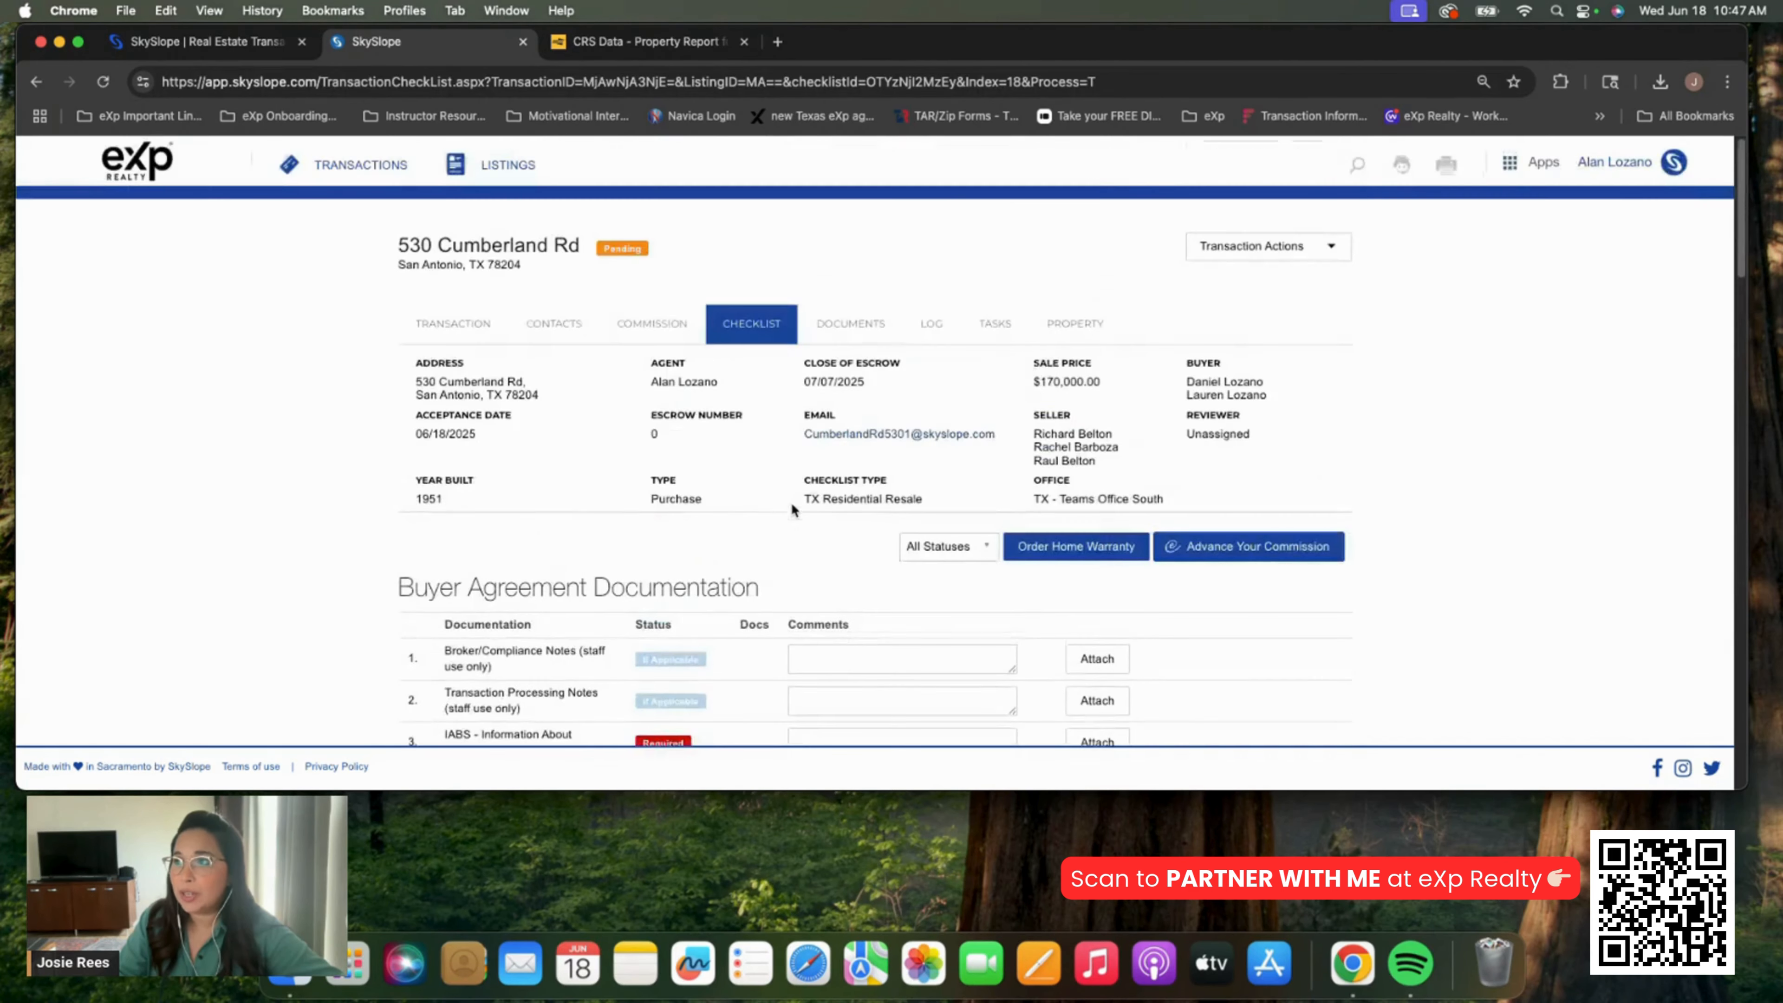
Replace the $170,000.00 Sale Price with $160,000.00 in the transaction details and continue with Next
click(455, 325)
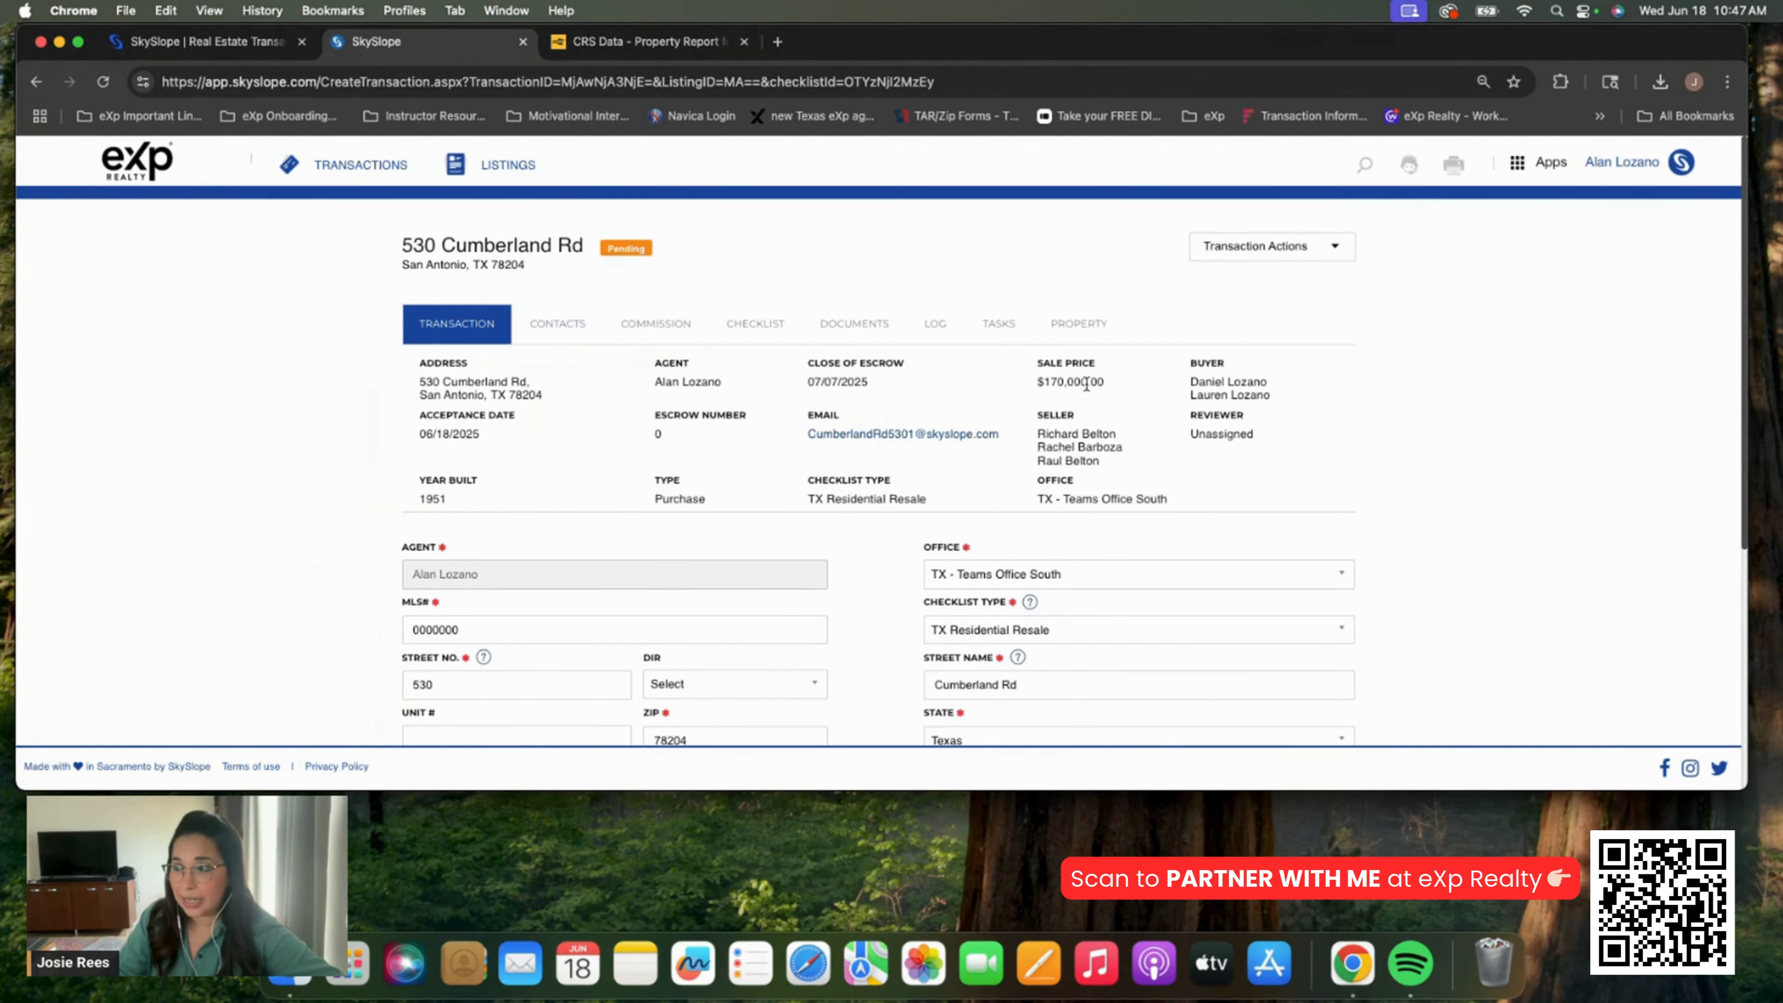
scroll(1083, 402, down, 5)
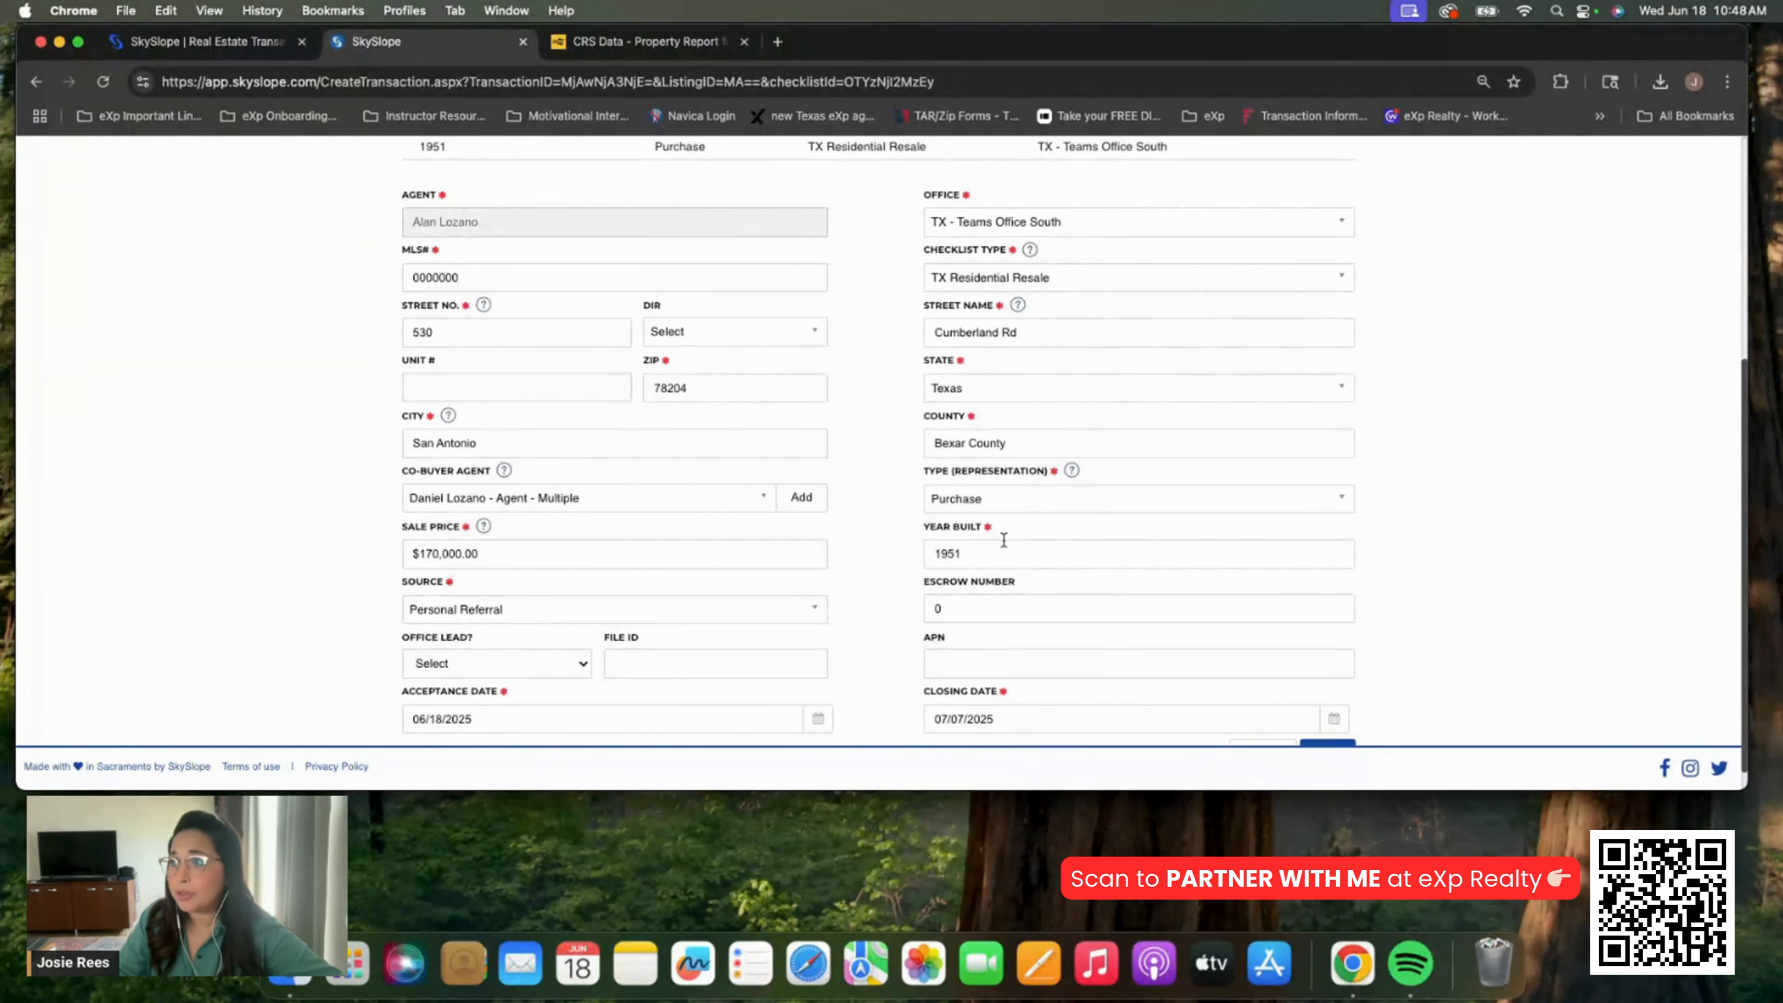
click(492, 544)
drag(471, 546, 385, 549)
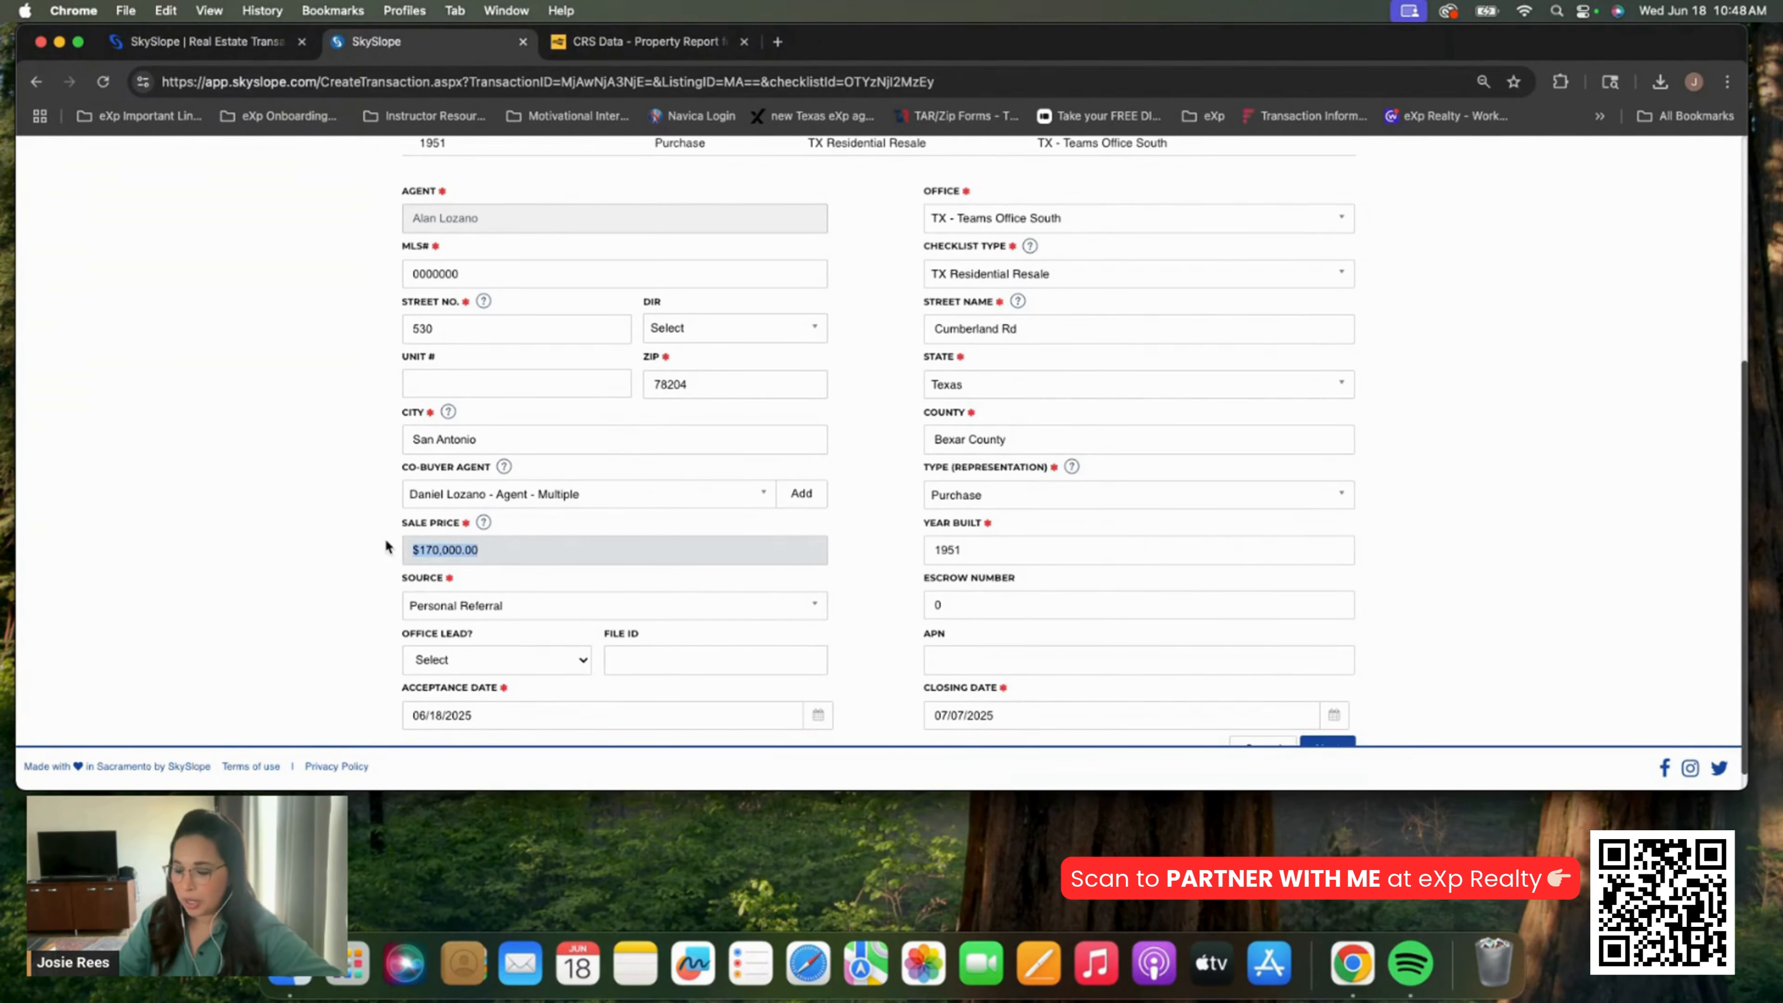
text(160000)
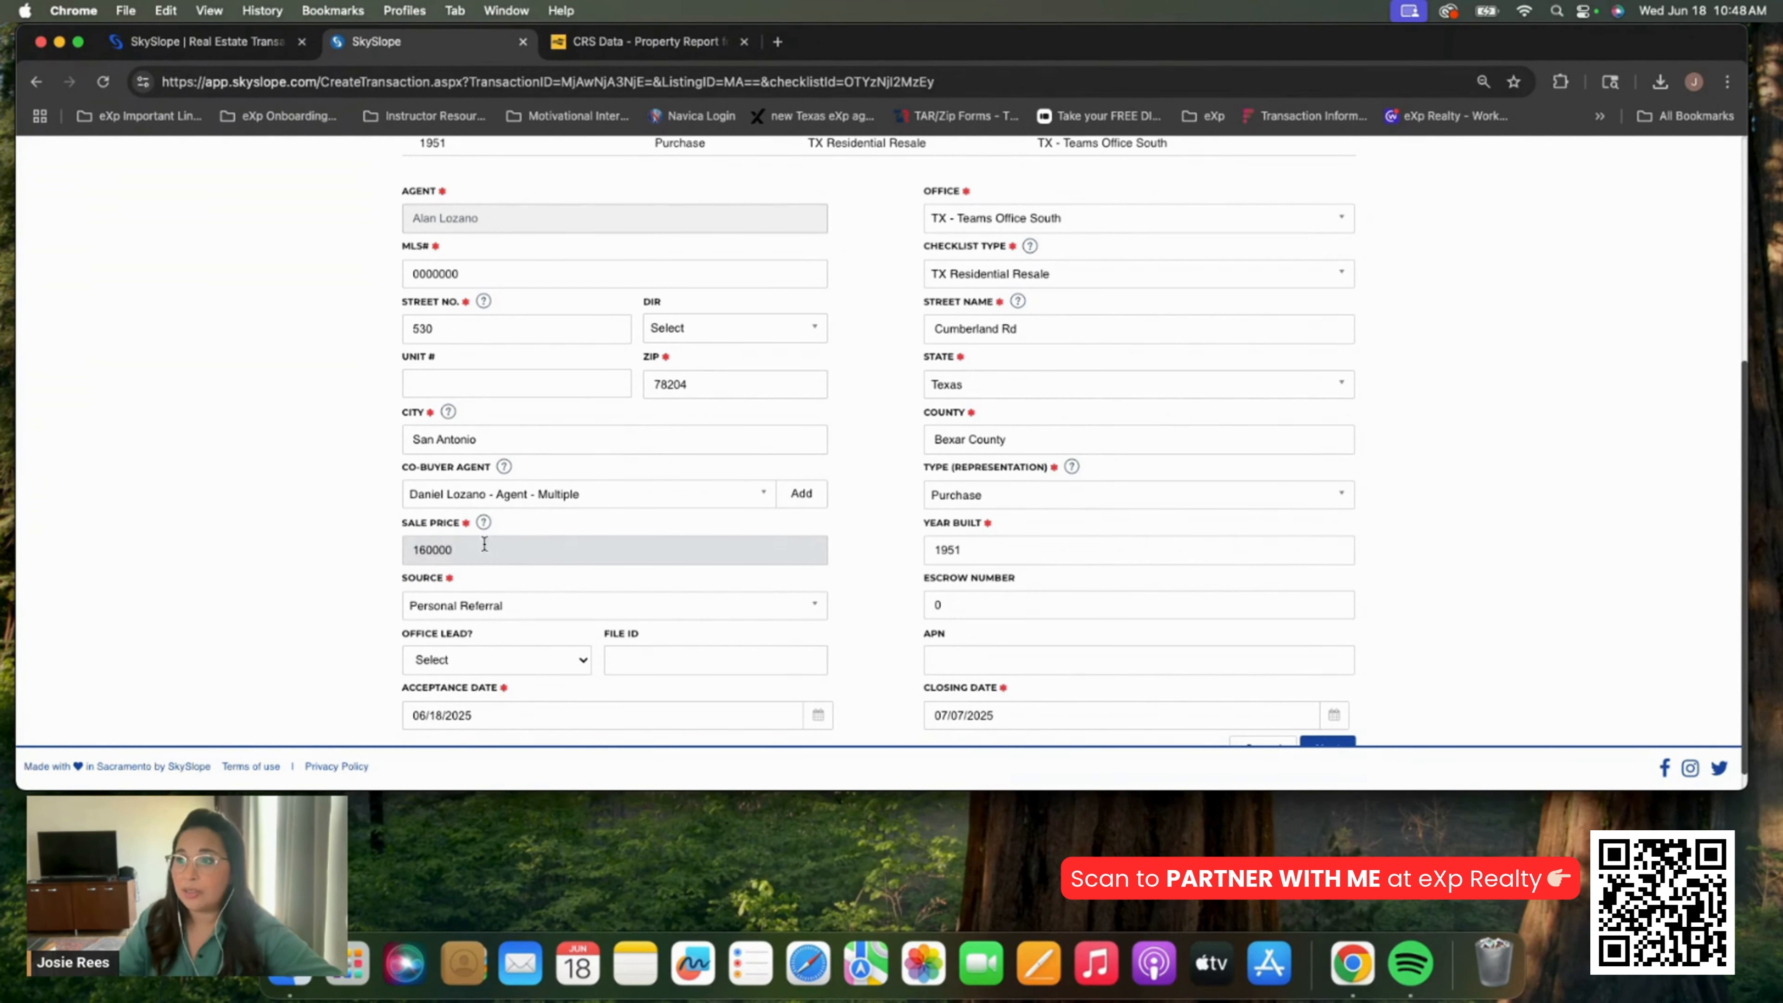
click(572, 527)
scroll(1259, 640, down, 1)
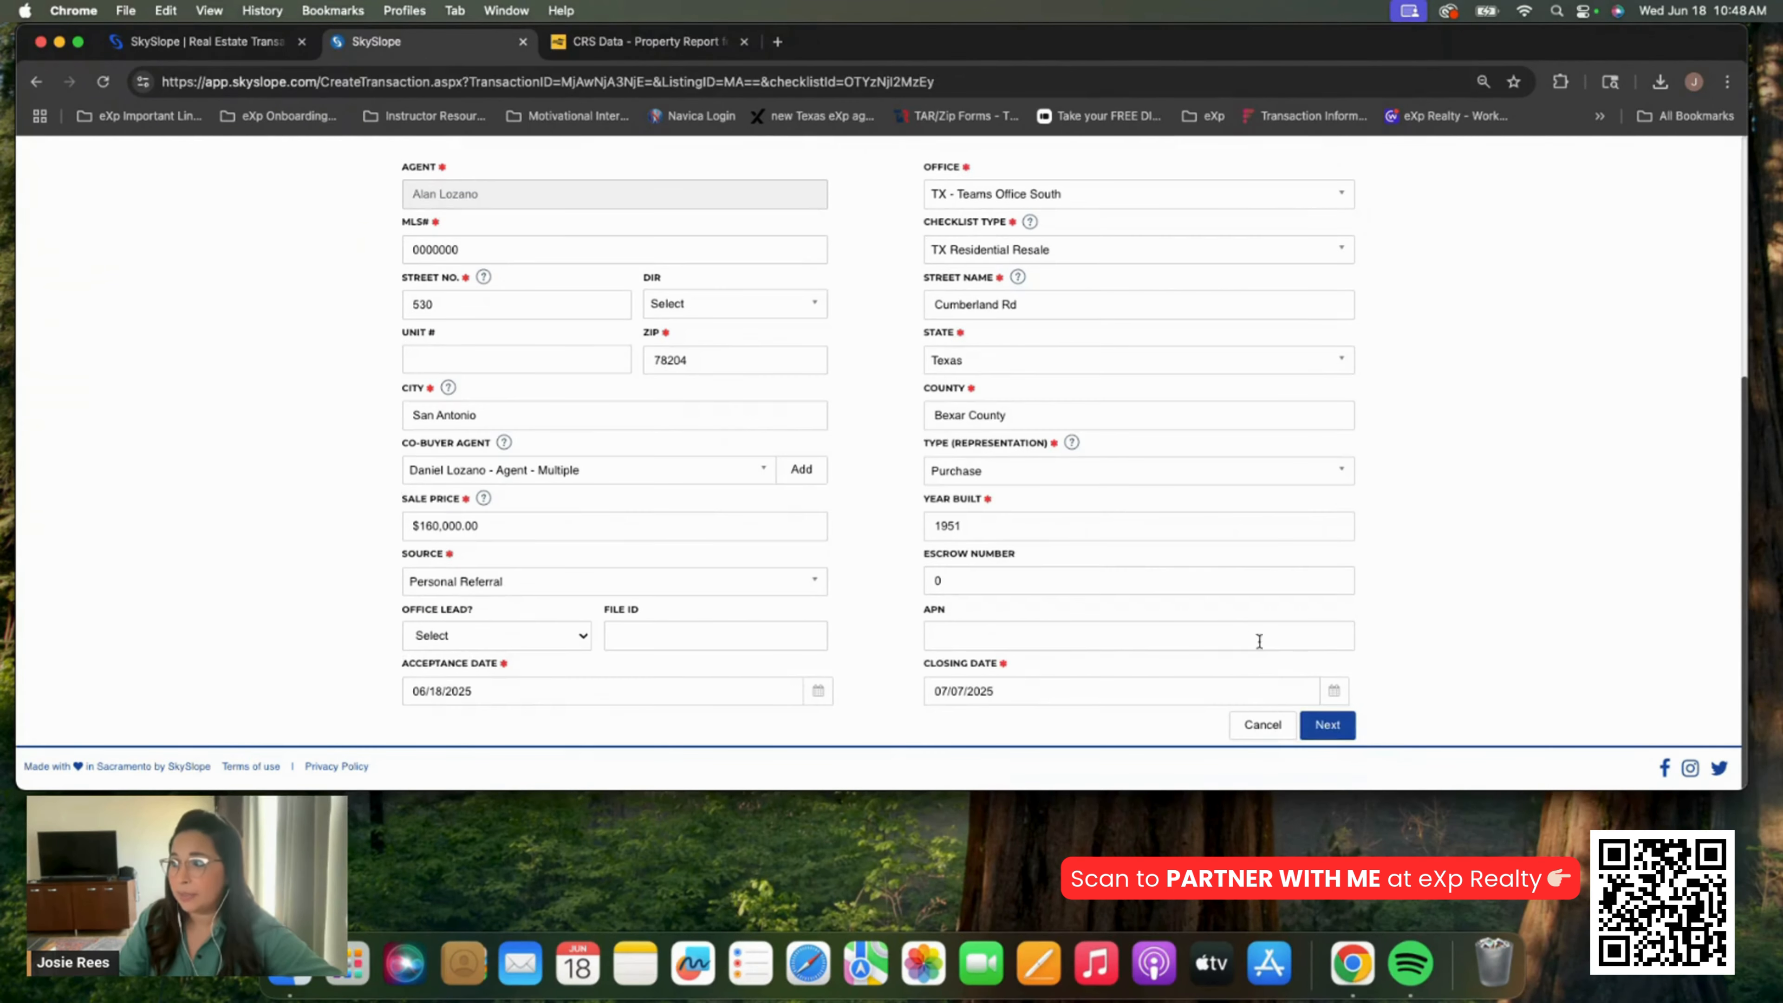
click(1329, 738)
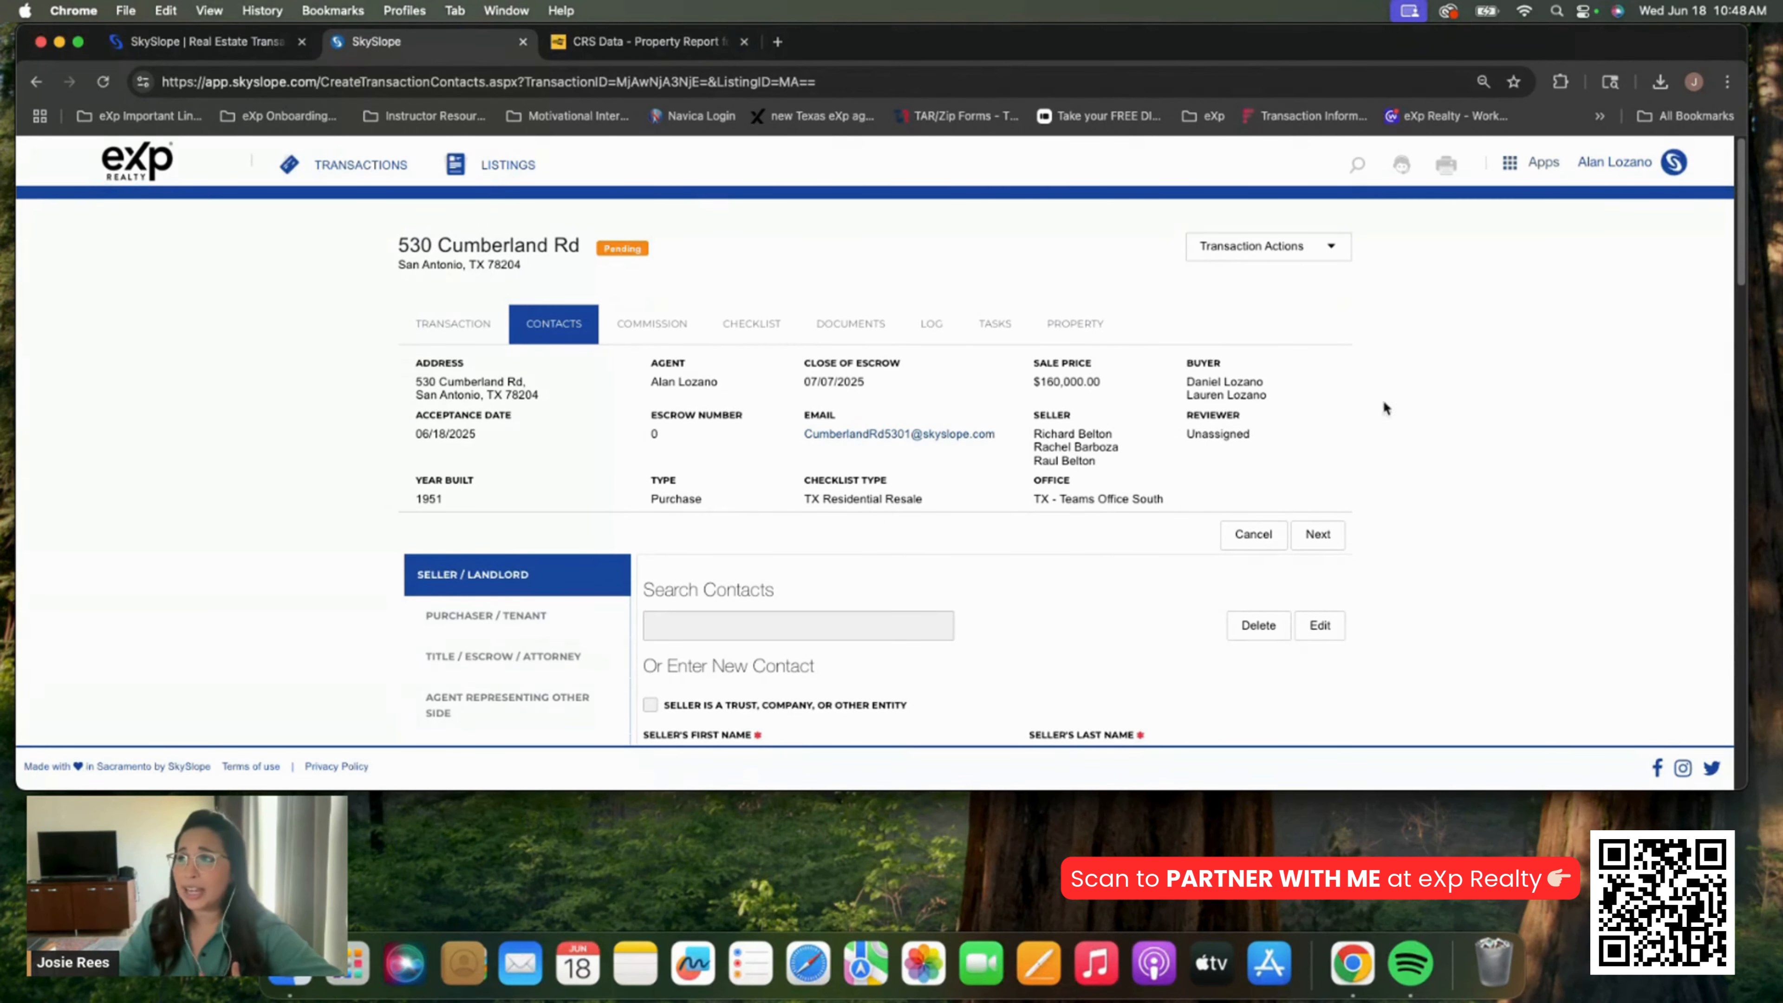
Scroll the checklist down to Closing Documents and back, checking the amendment item is In Review
click(750, 326)
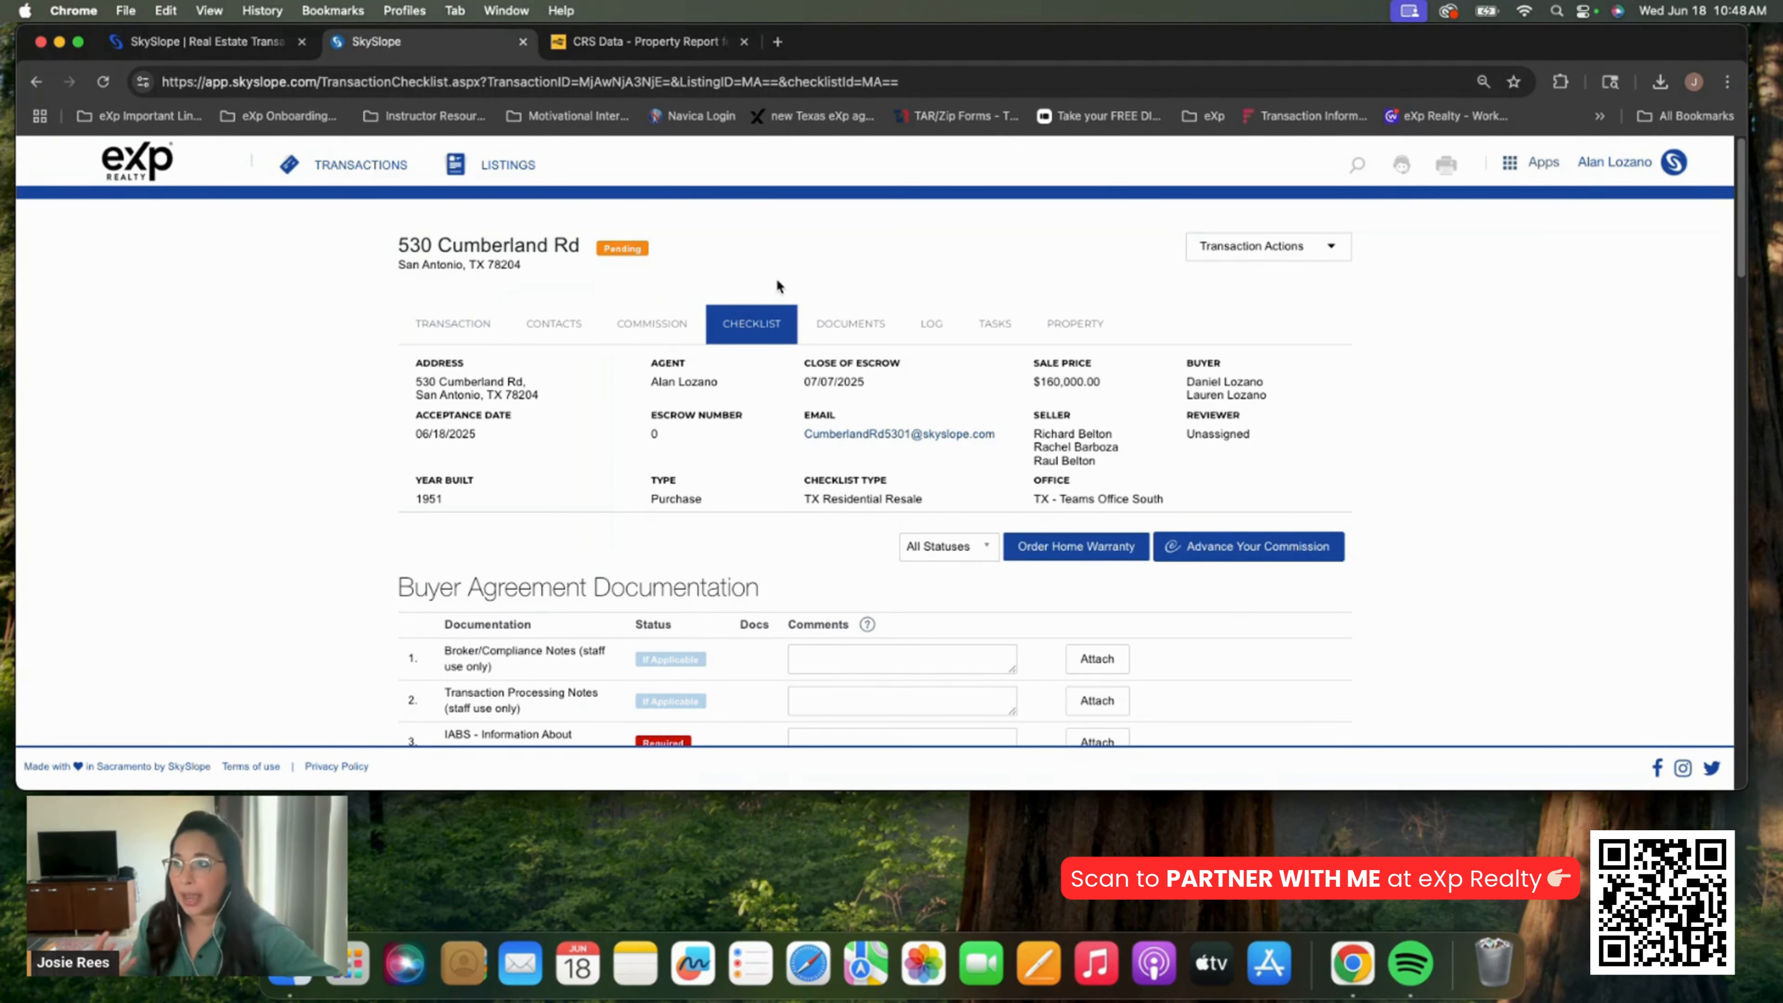
scroll(777, 281, down, 6)
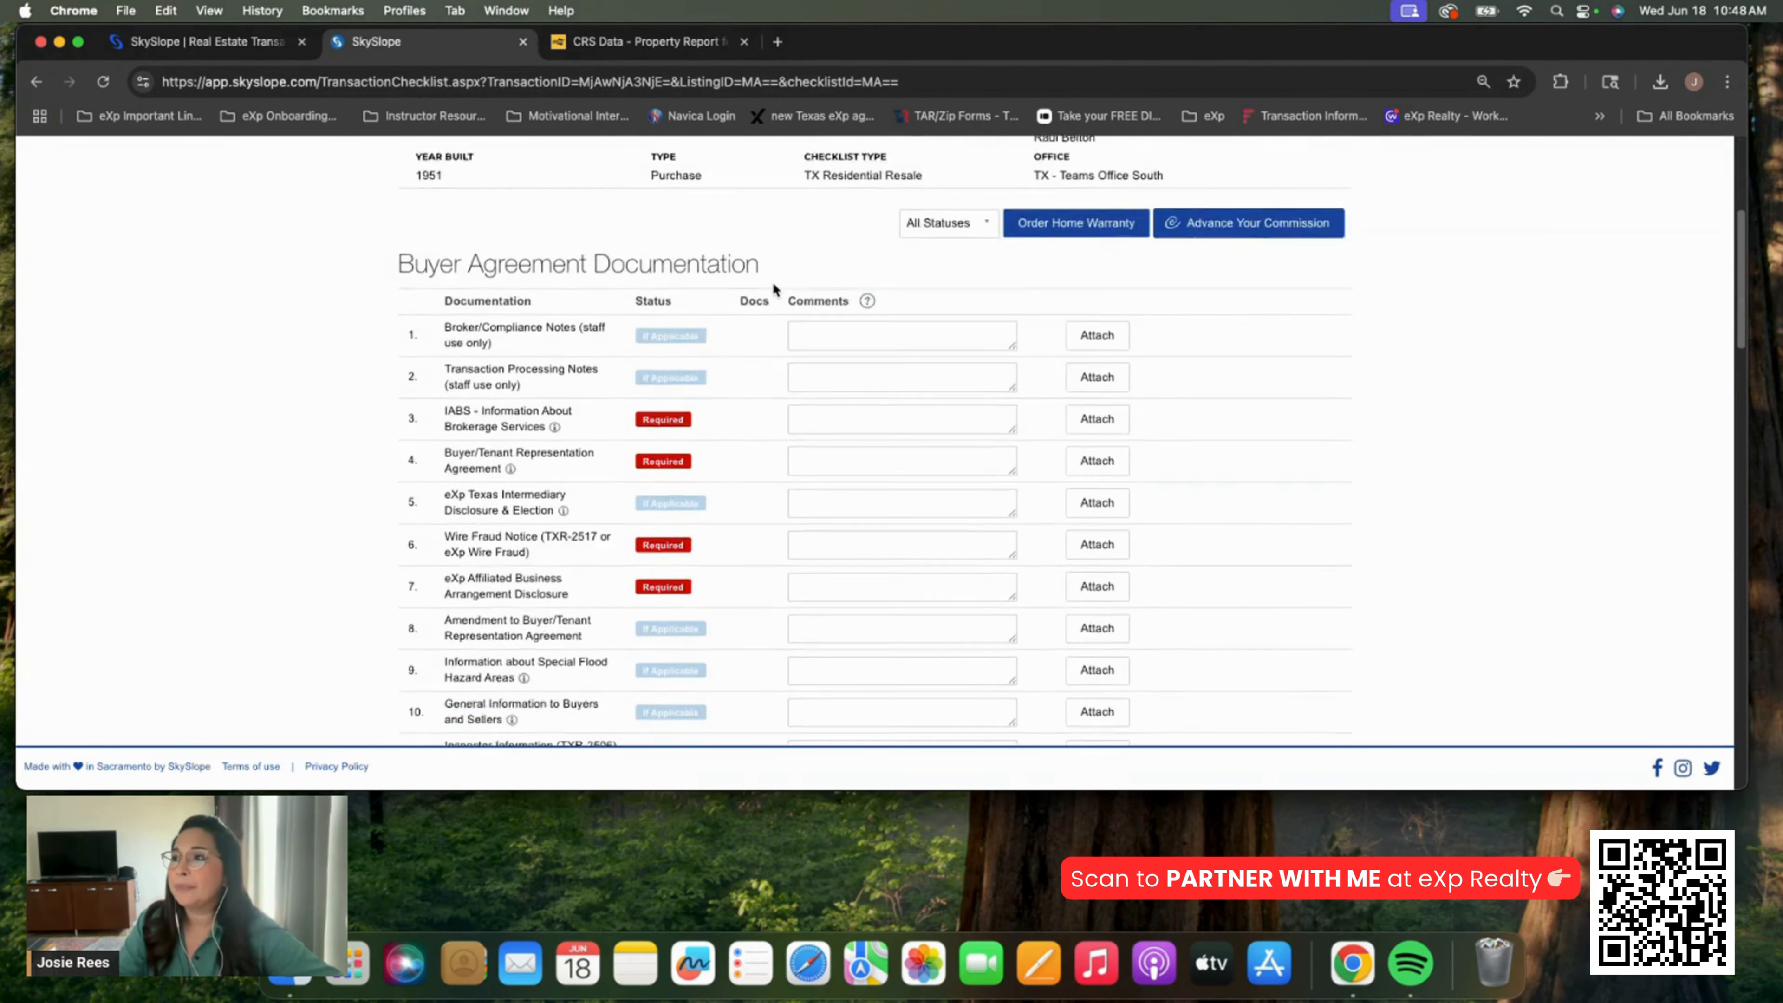
scroll(771, 283, down, 15)
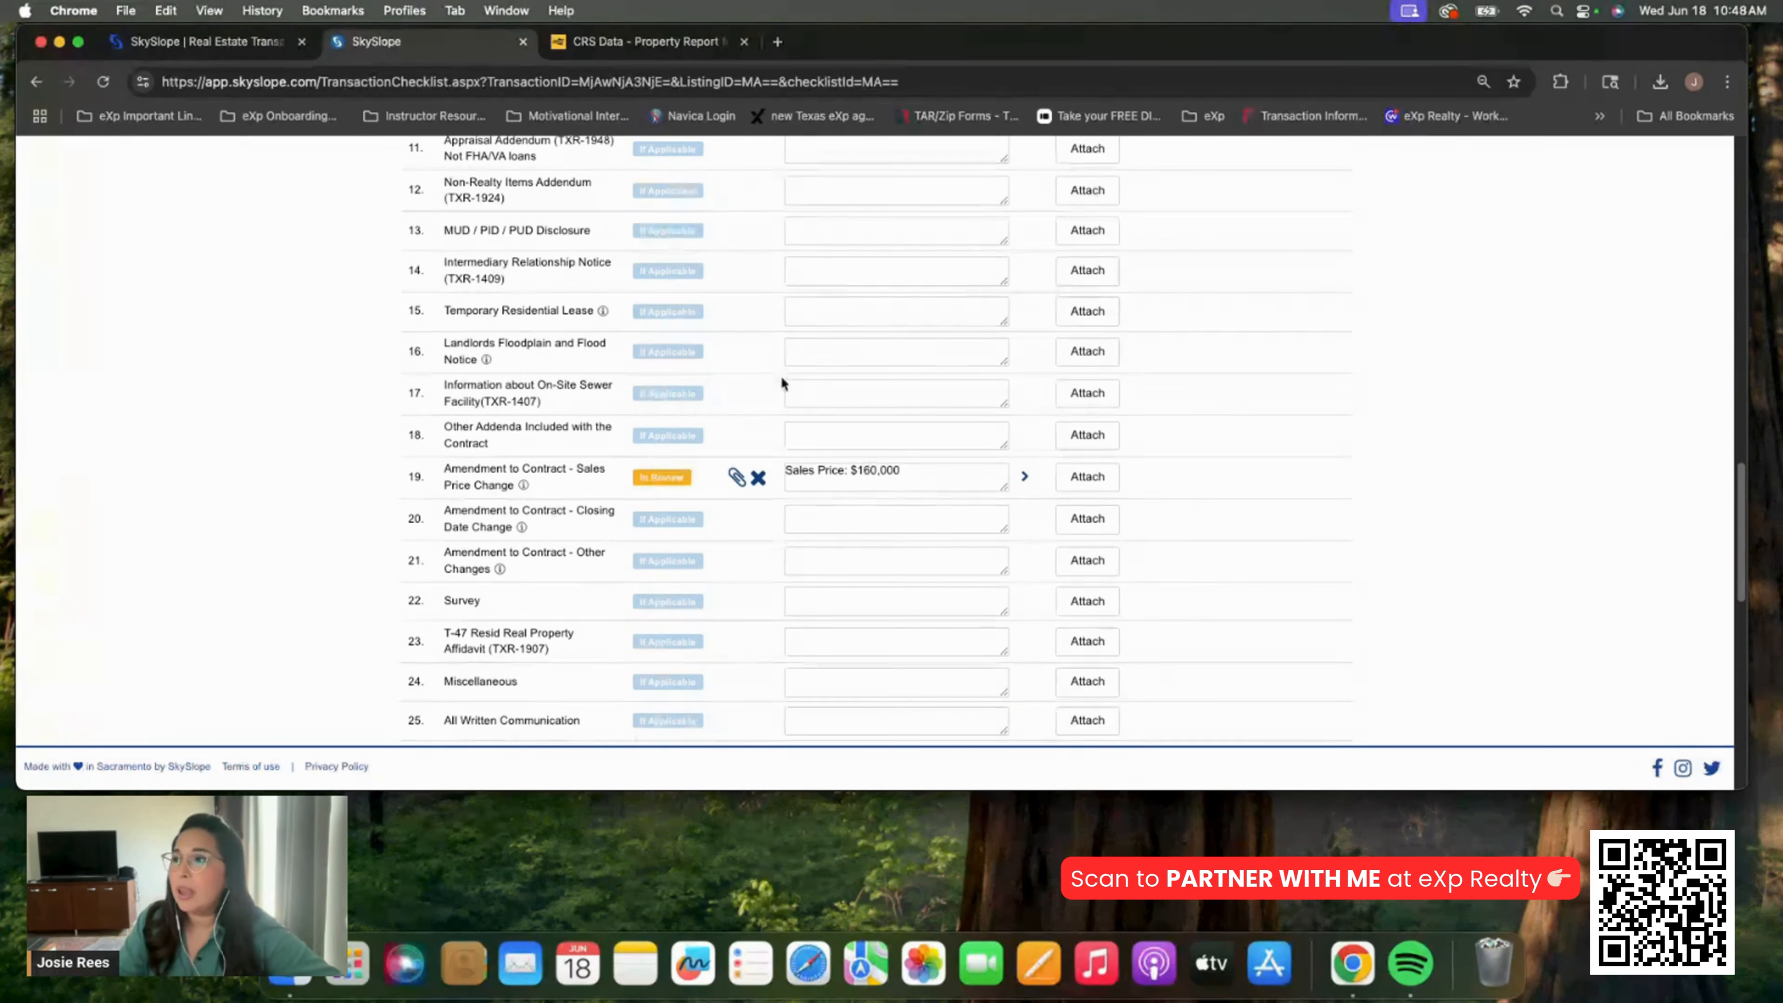
scroll(775, 379, down, 5)
scroll(771, 386, down, 7)
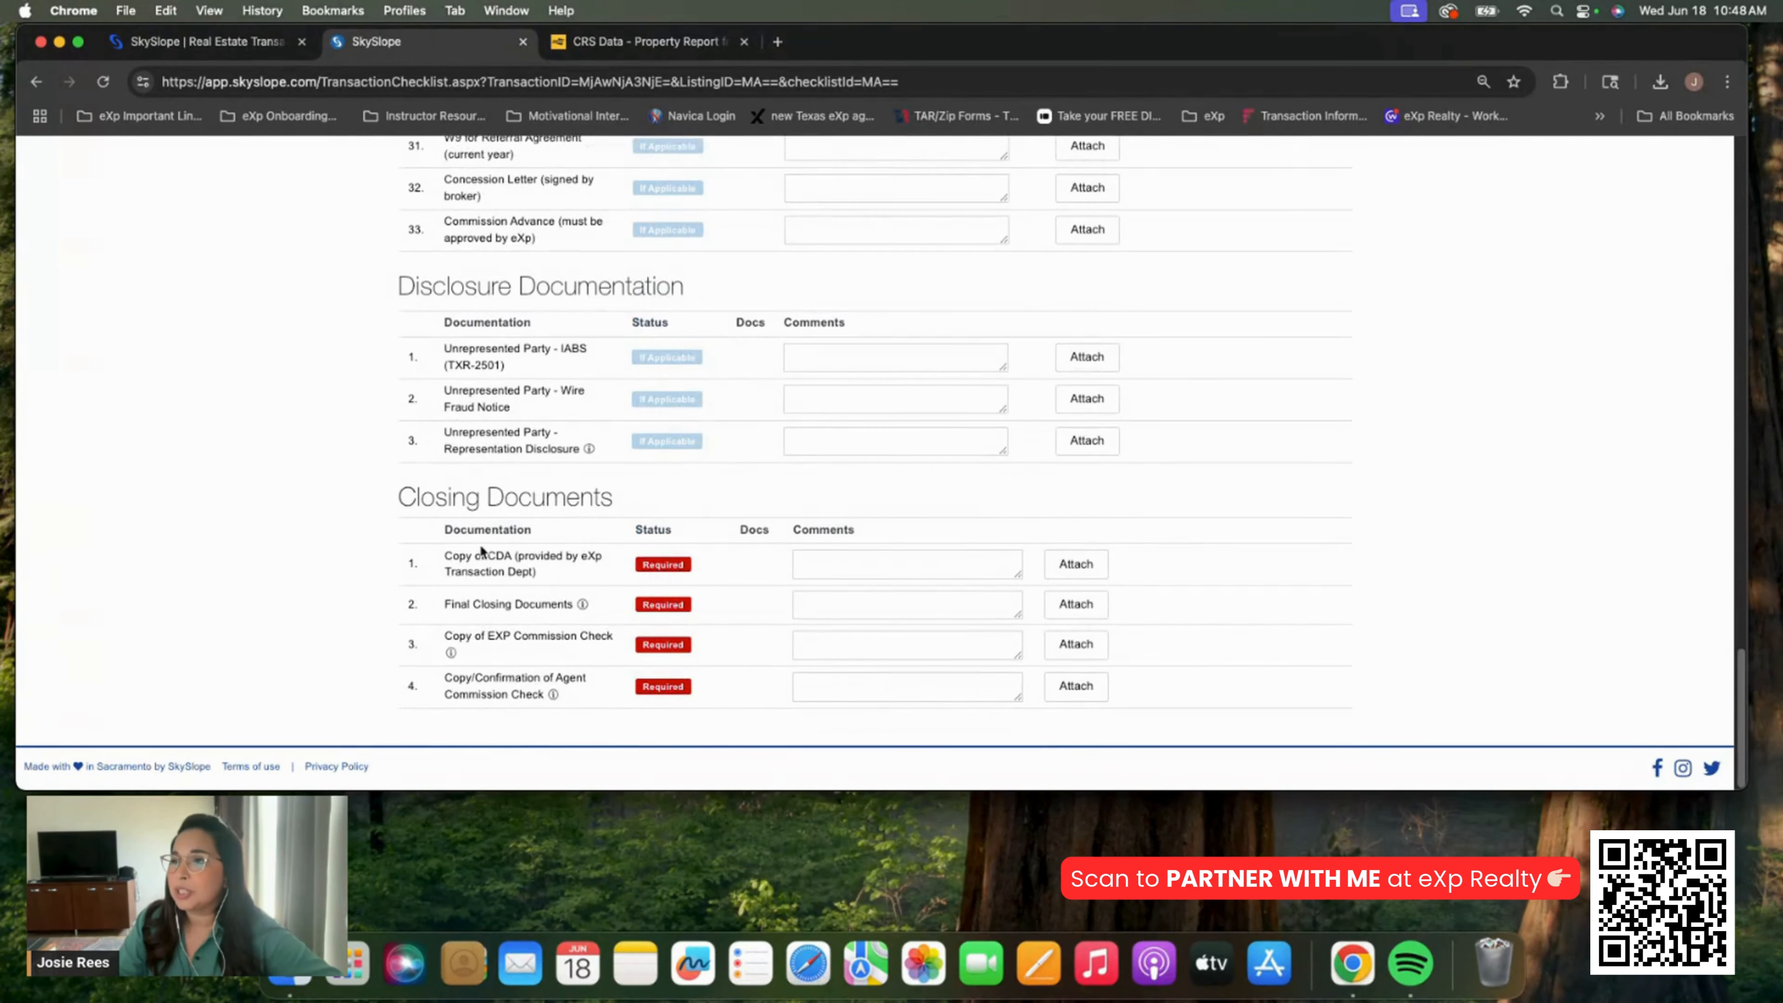
scroll(727, 448, up, 20)
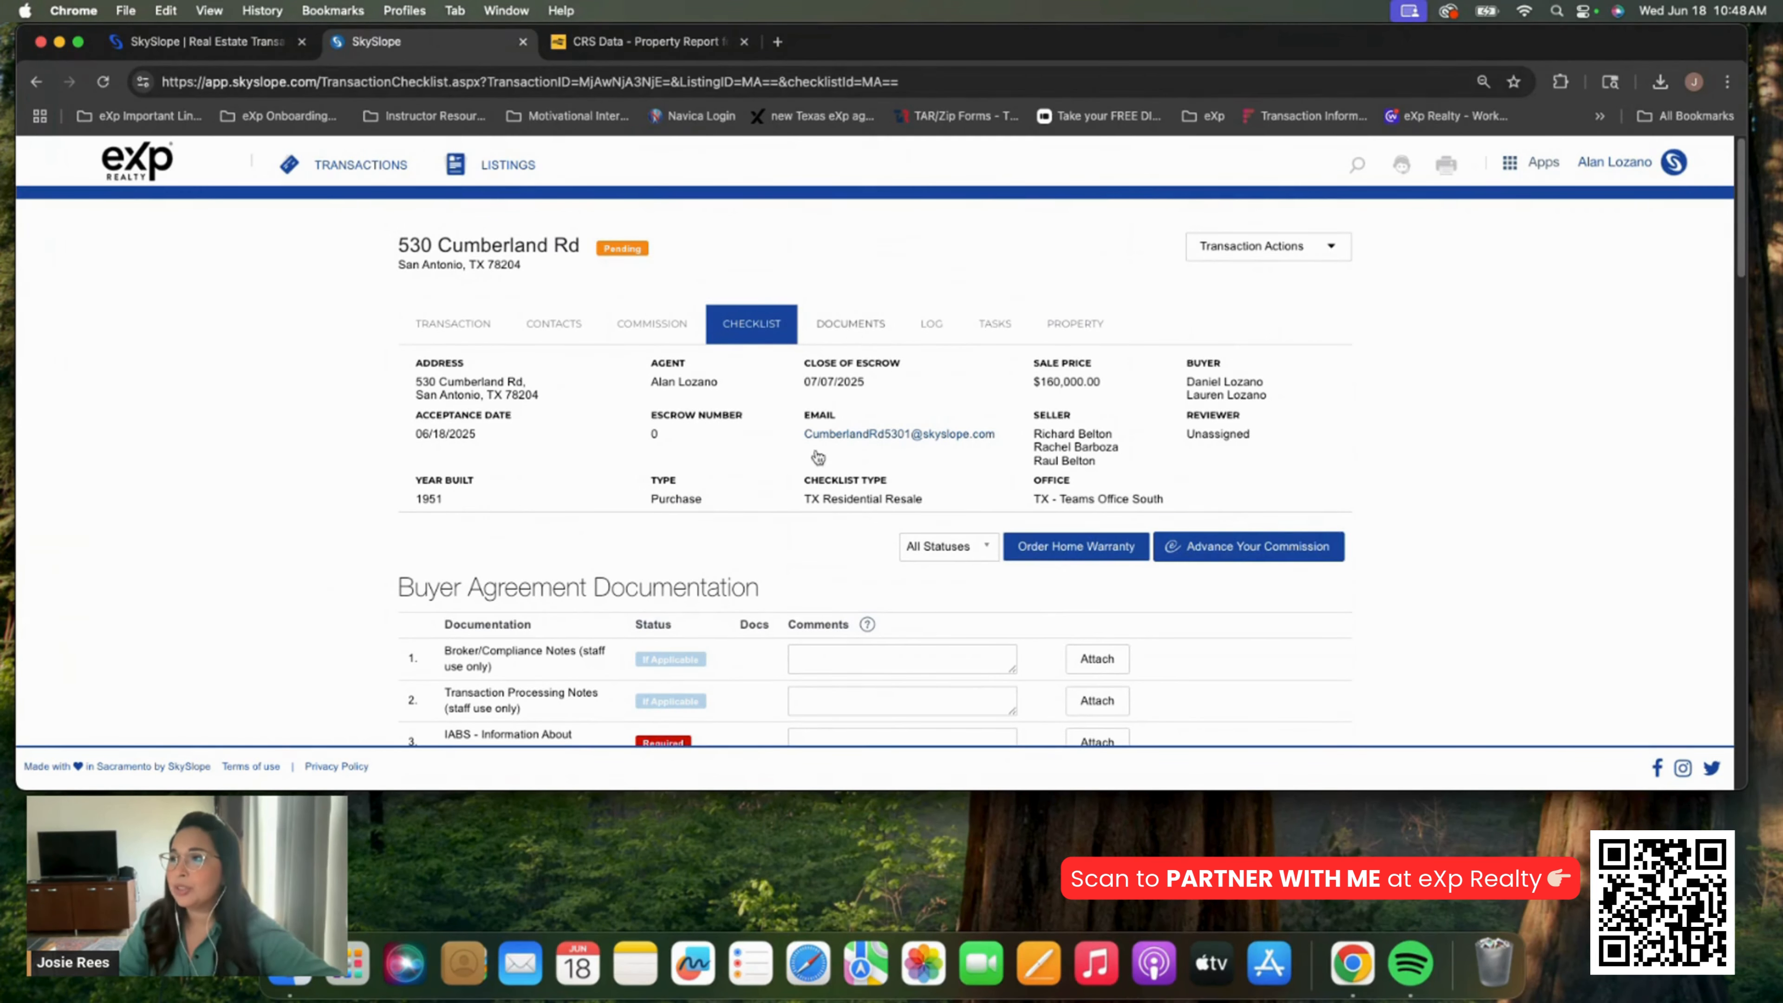
scroll(765, 502, down, 1)
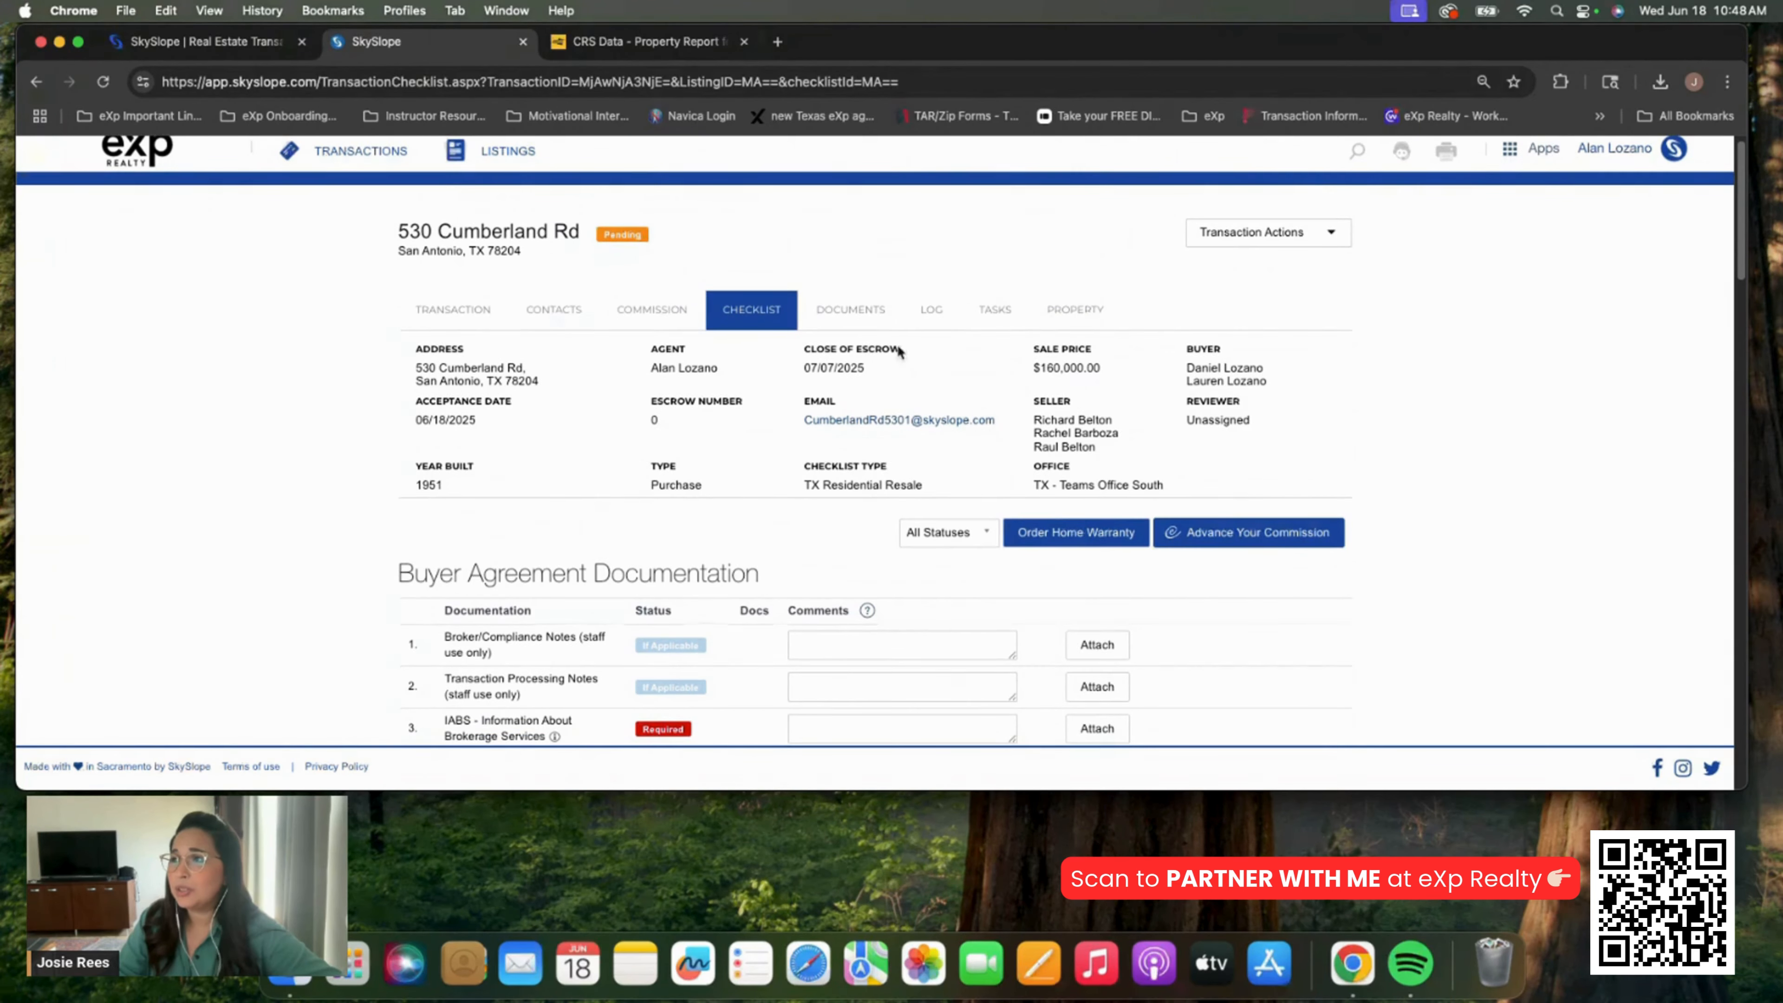
Check the log entry for the $170,000.00 to $160,000.00 sale price change, then return to the Transaction tab
click(931, 309)
scroll(401, 488, down, 5)
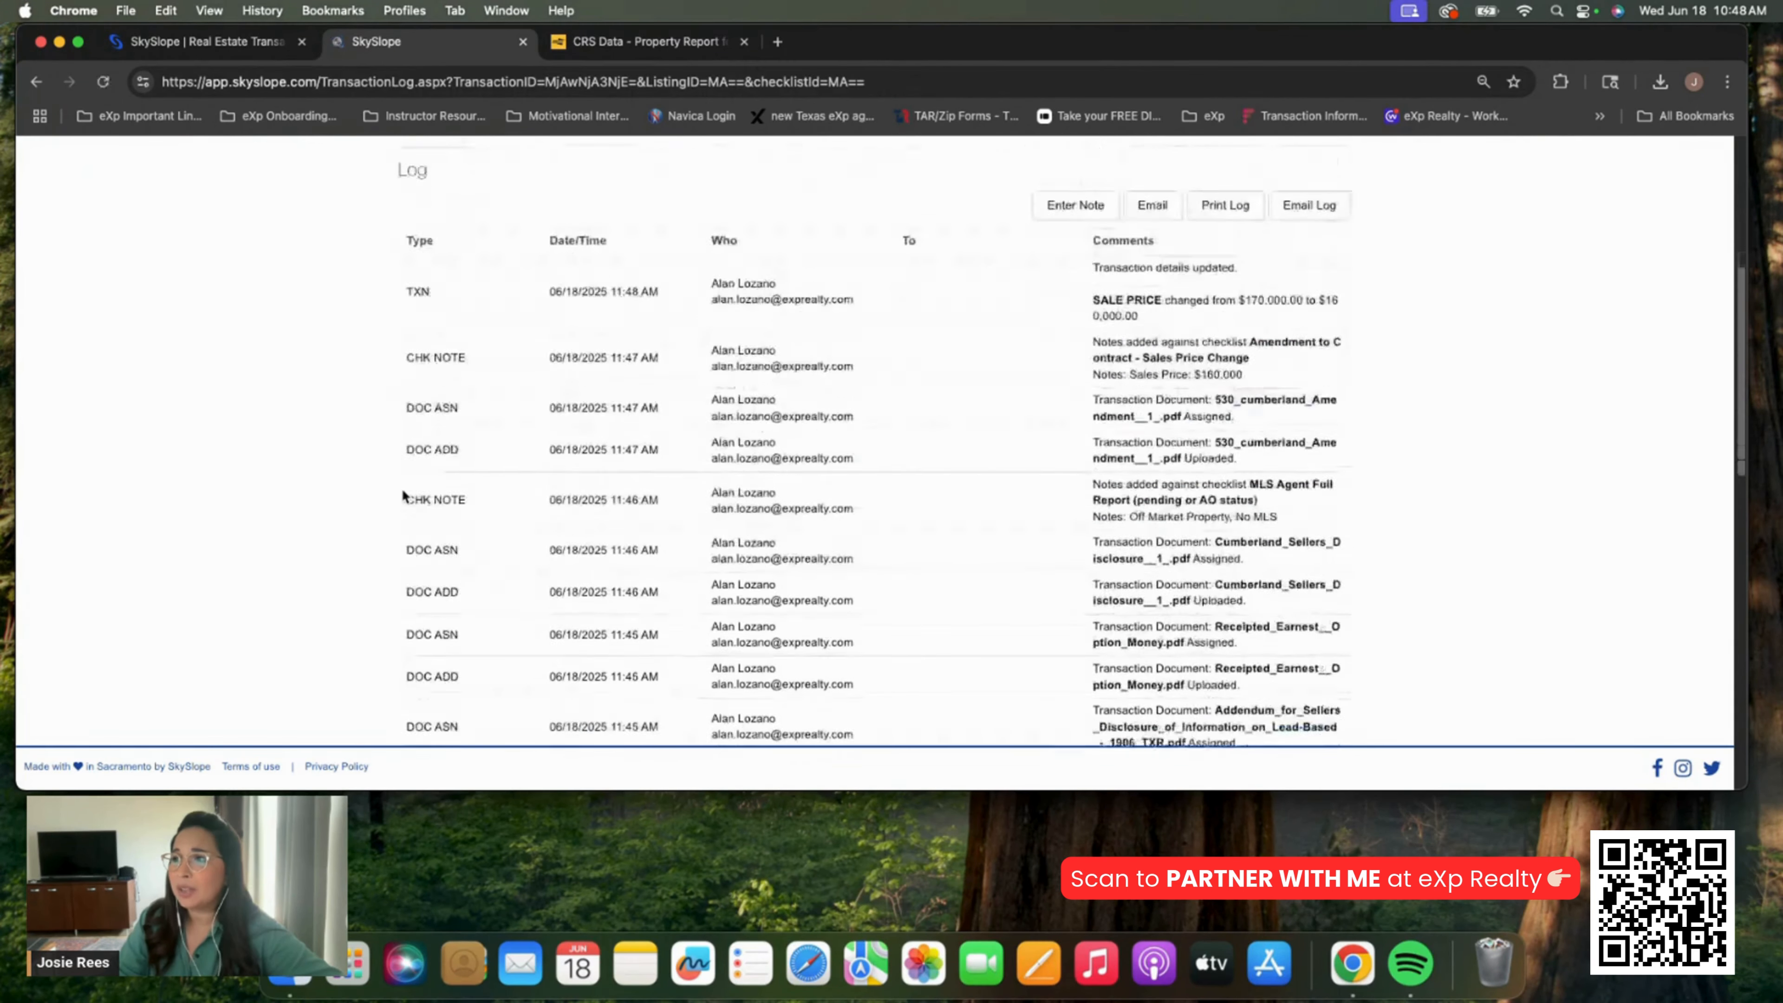
scroll(581, 183, down, 5)
scroll(1004, 492, down, 5)
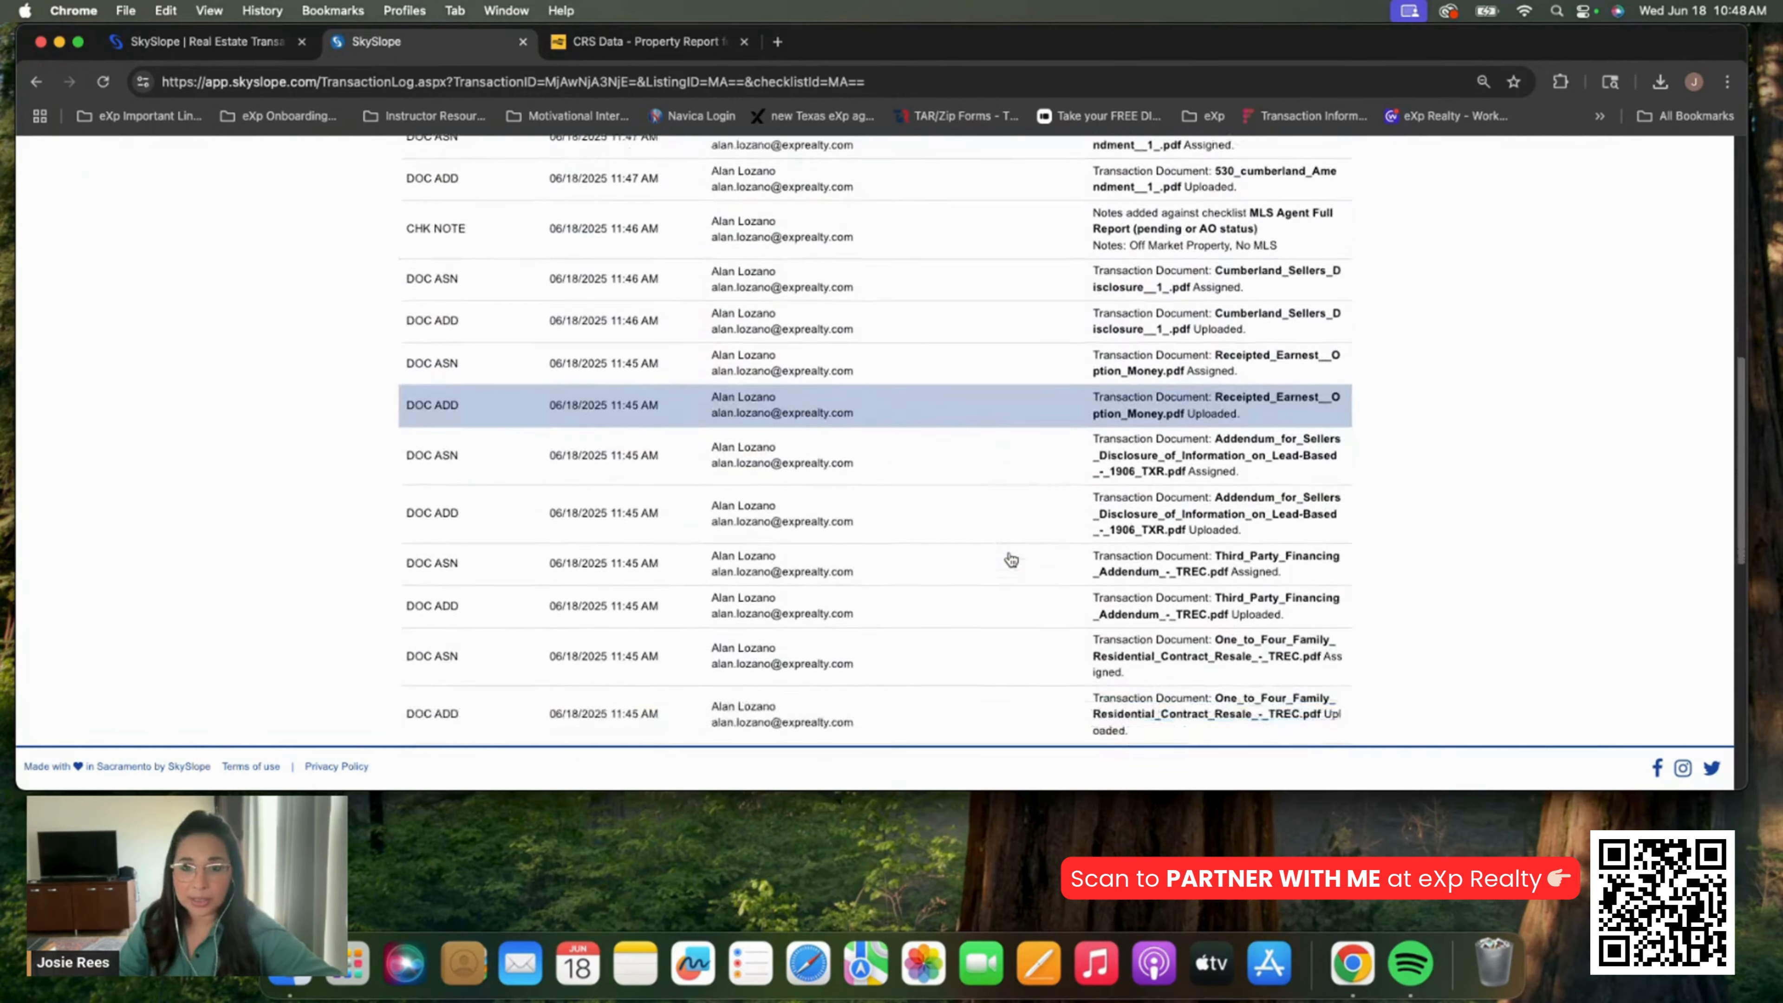
scroll(1011, 559, down, 6)
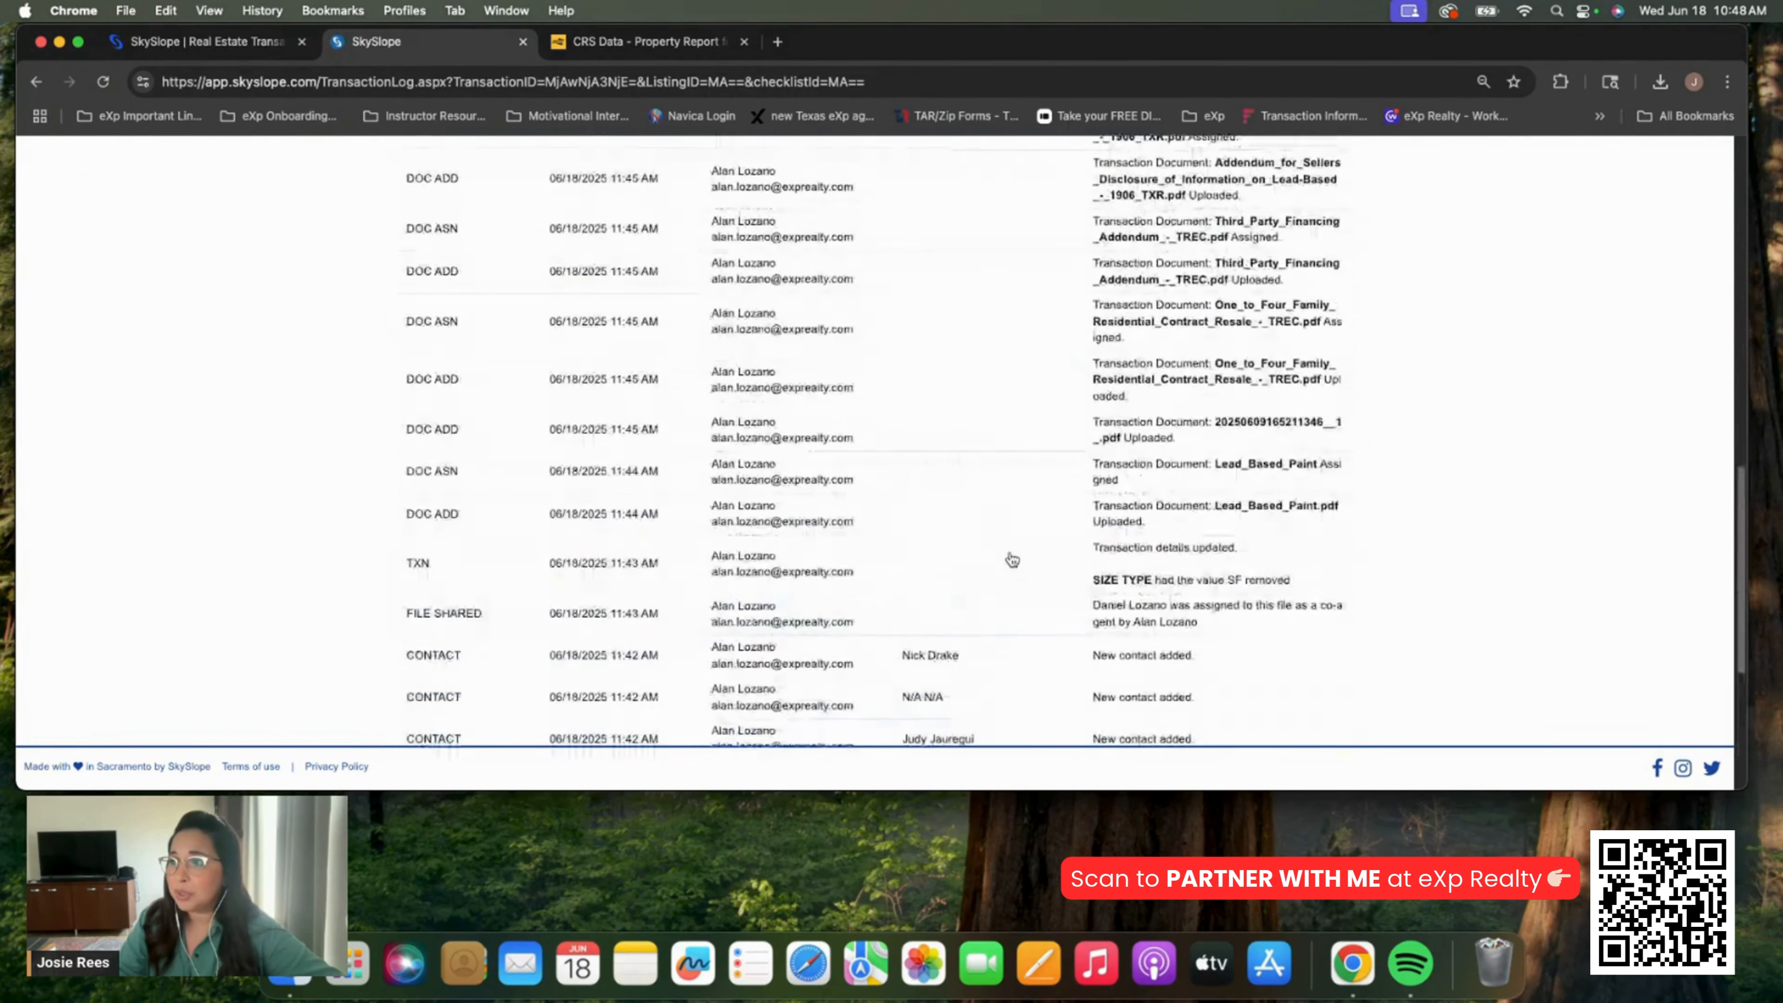
scroll(1011, 560, down, 5)
scroll(991, 510, up, 20)
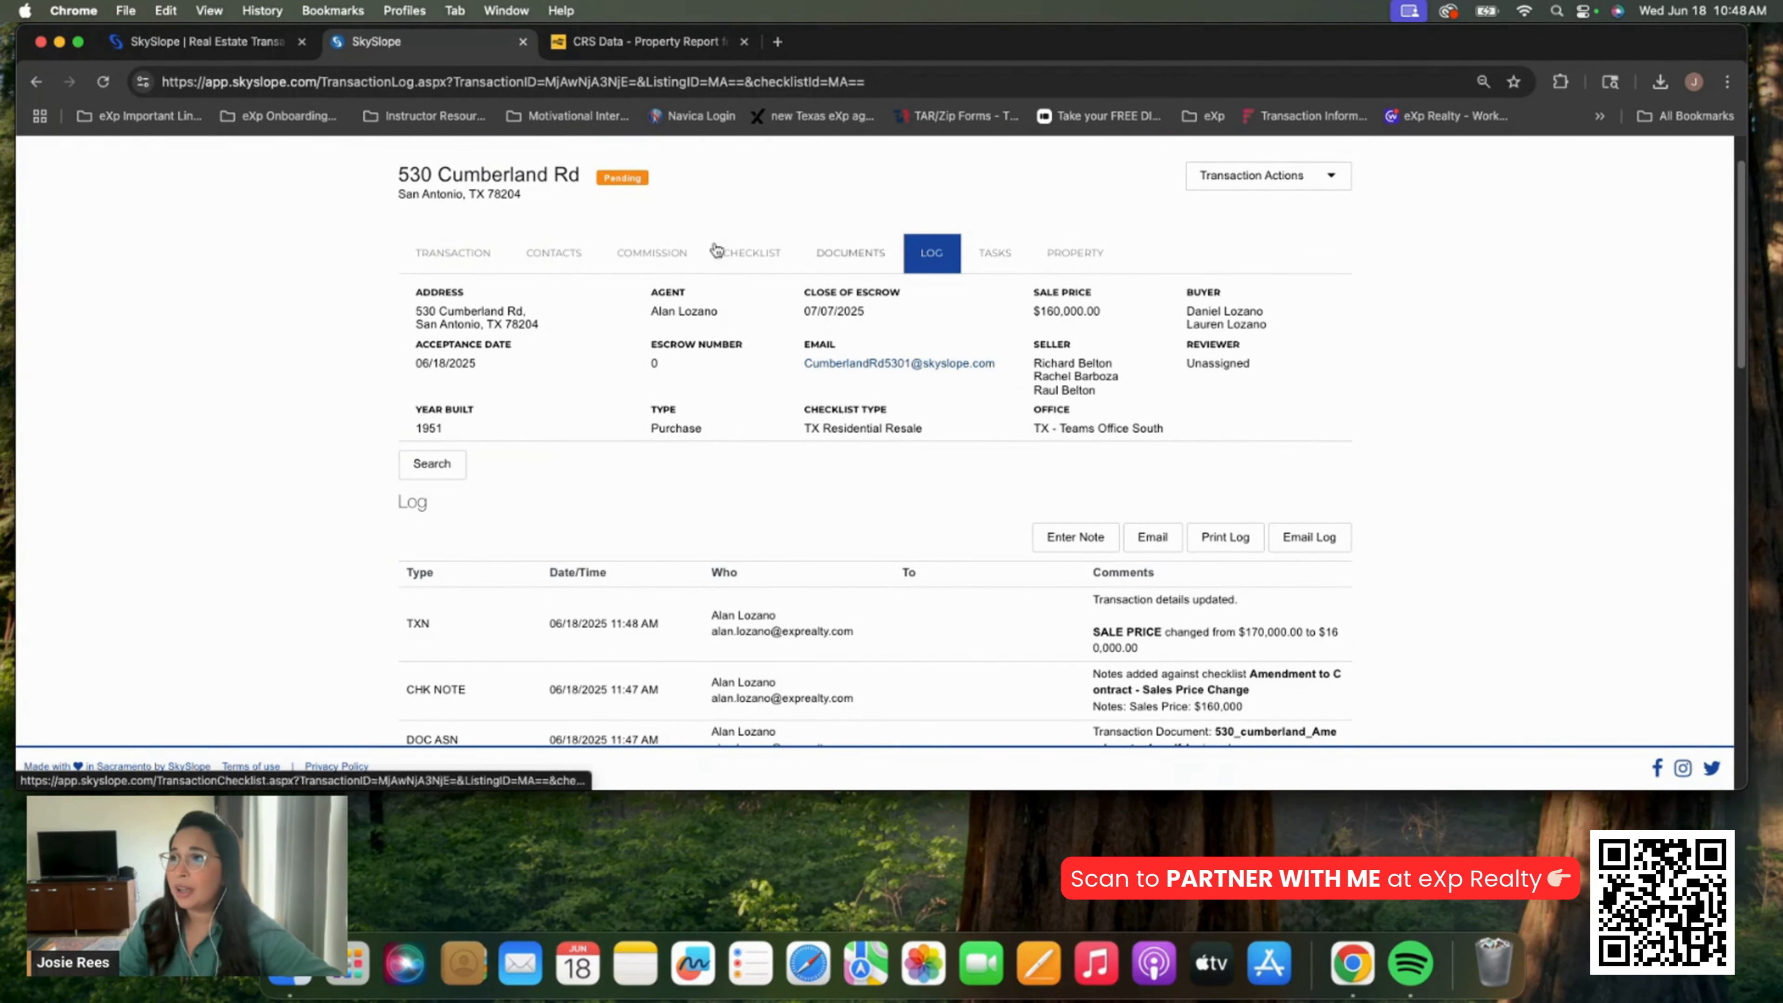
click(453, 254)
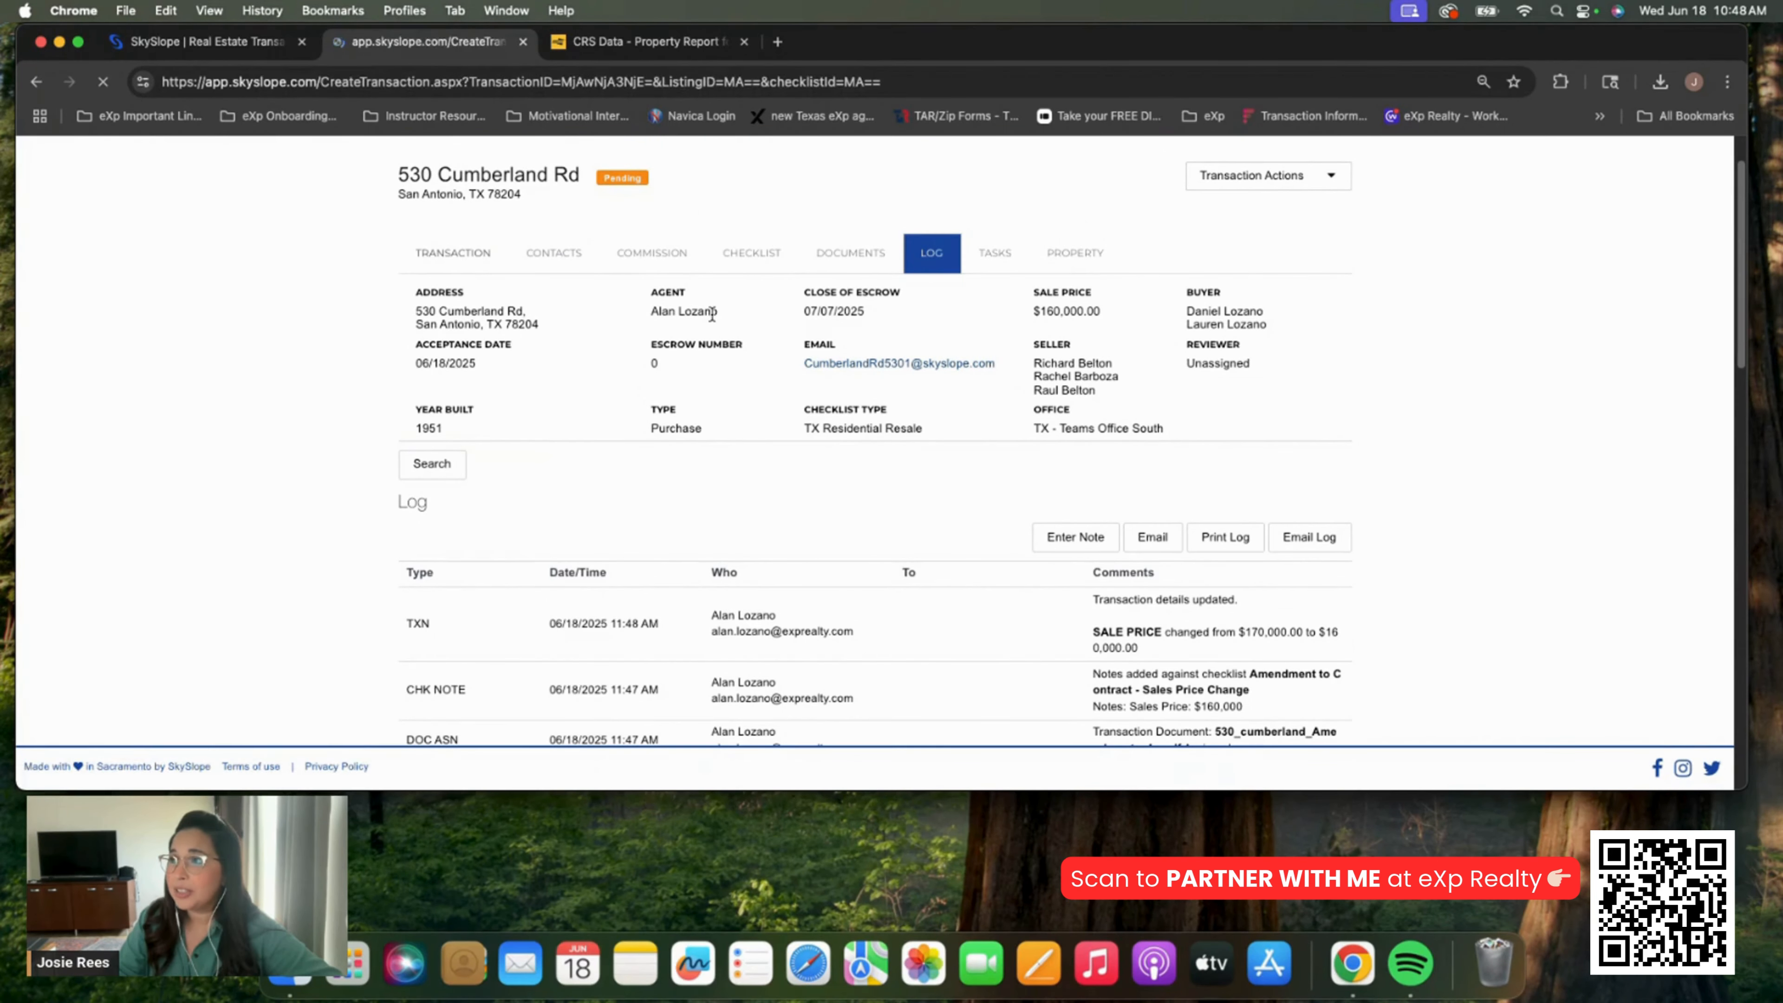